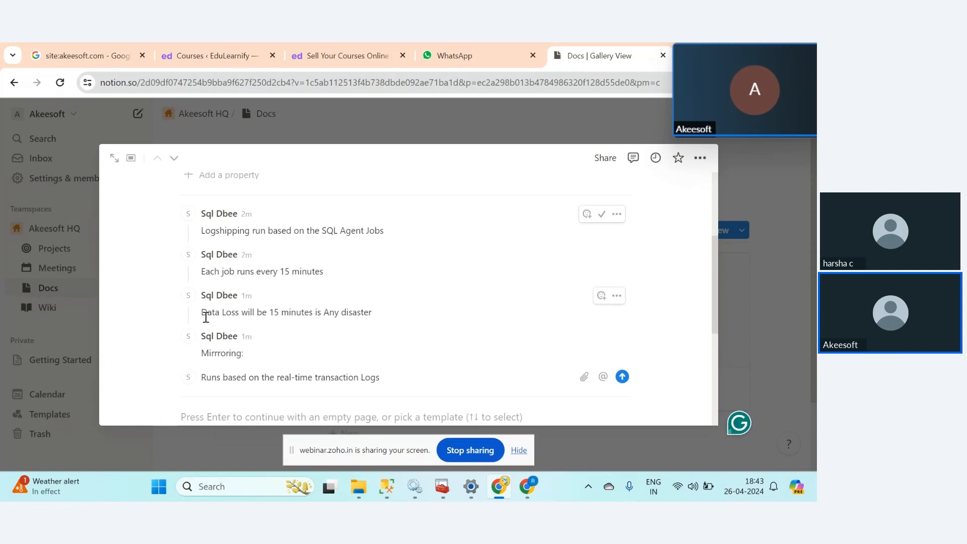
Close the Logshipping and Mirroring page and open the Mirroring page from the Docs gallery.
drag(205, 312, 373, 313)
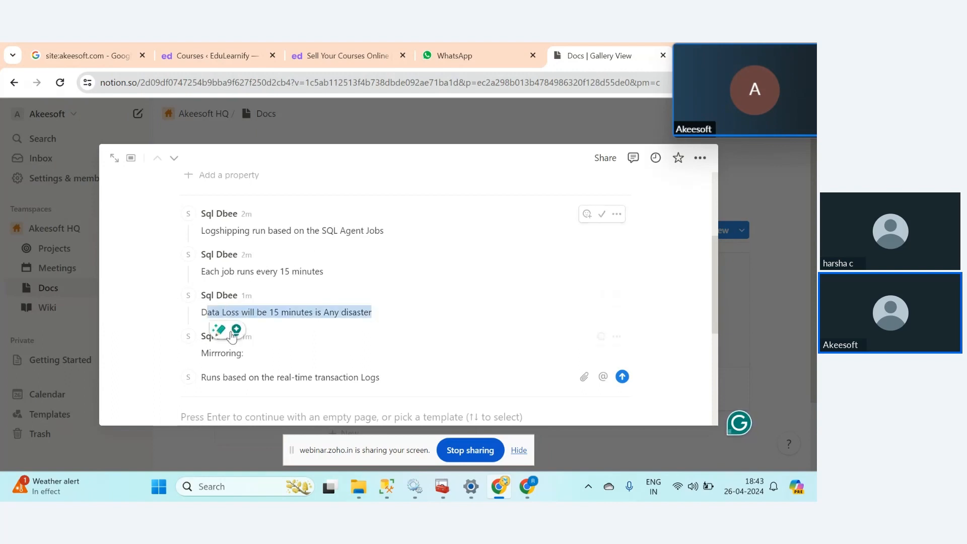
click(432, 122)
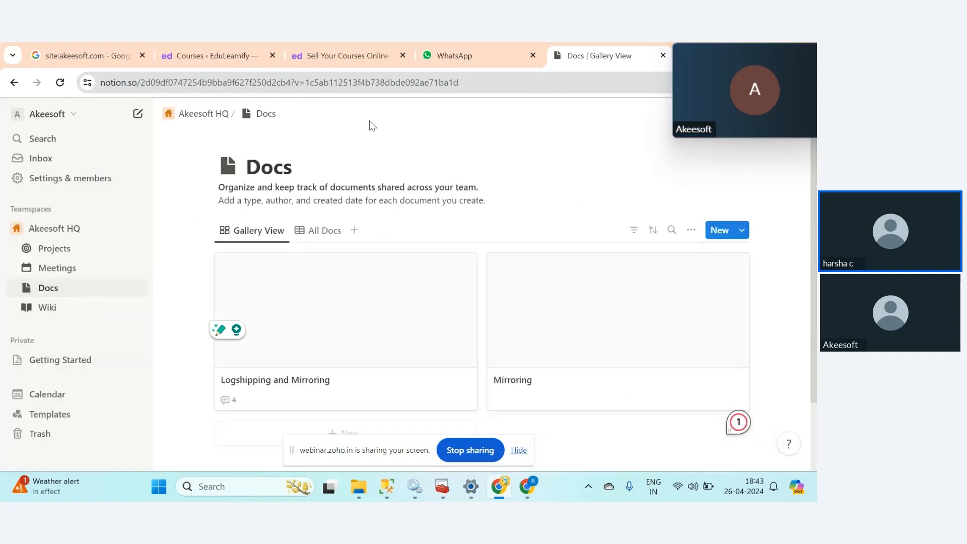
click(588, 315)
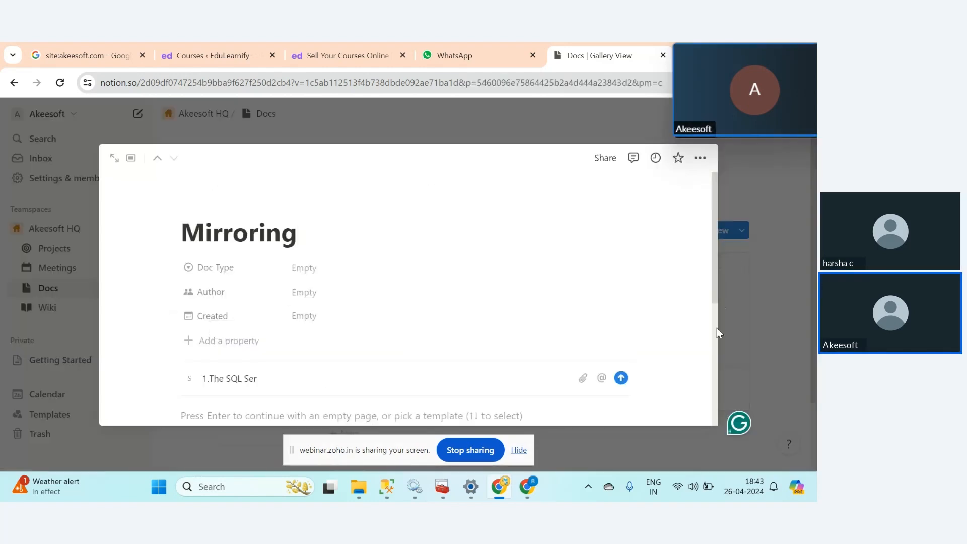
Replace the unsent draft comment on the Mirroring page with "Prerequisites:" and post it.
scroll(531, 337, down, 1)
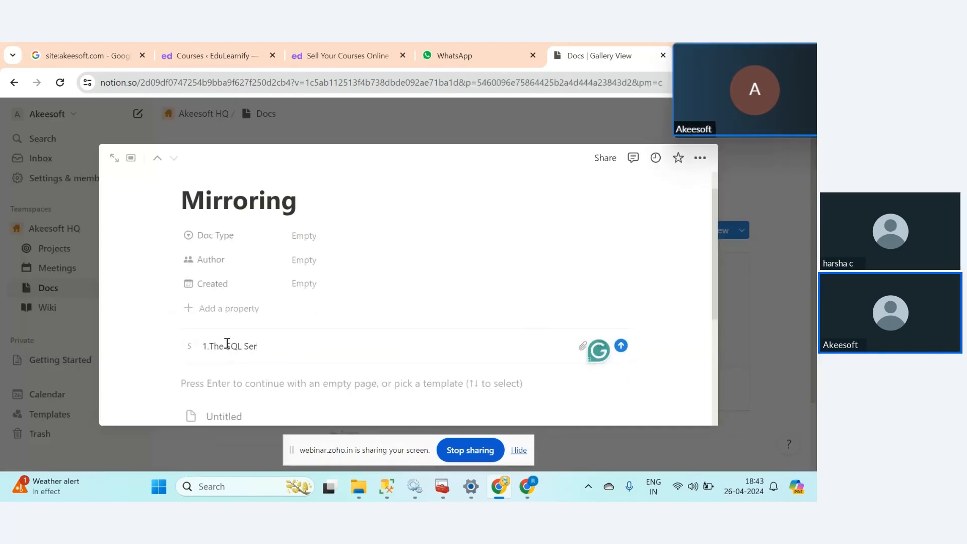
click(208, 345)
key(BackSpace)
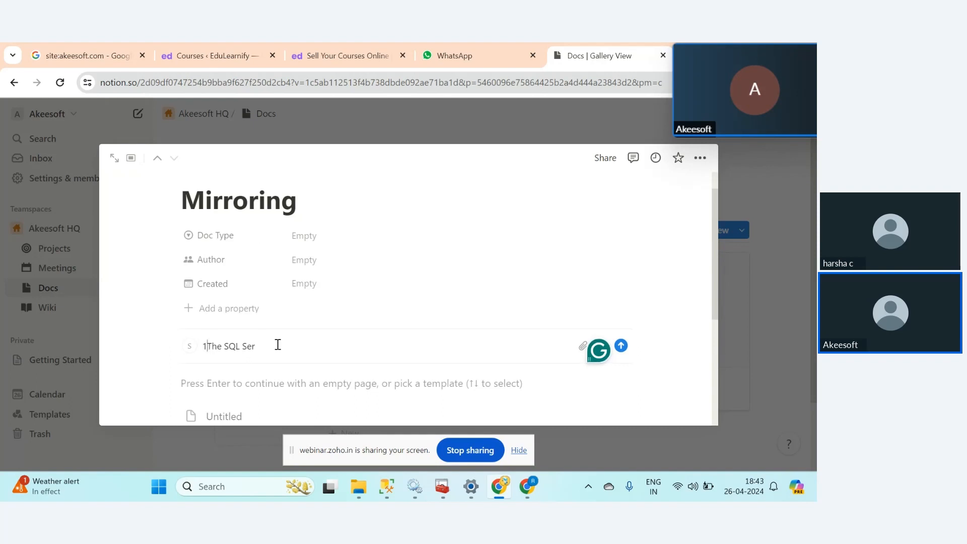
drag(278, 348, 188, 350)
text(Prerequisites:)
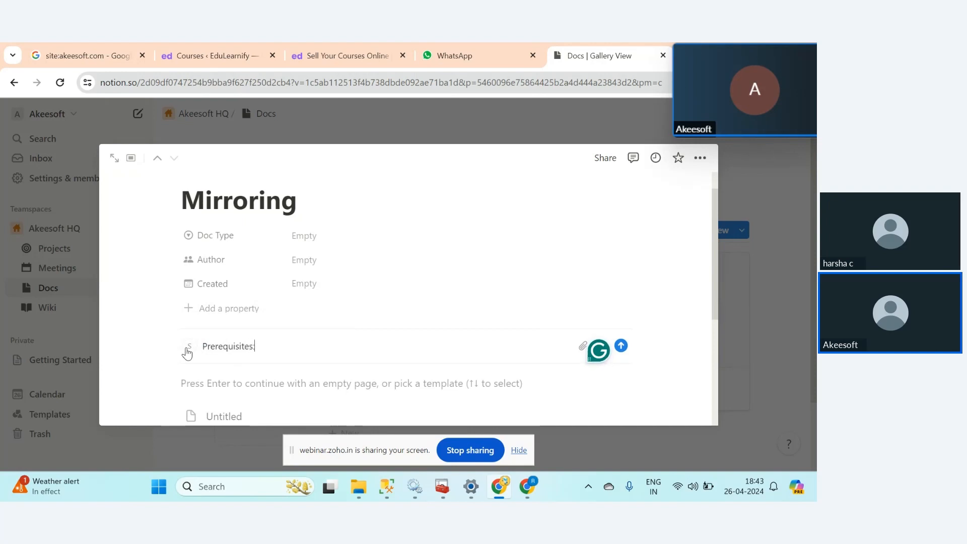
key(Return)
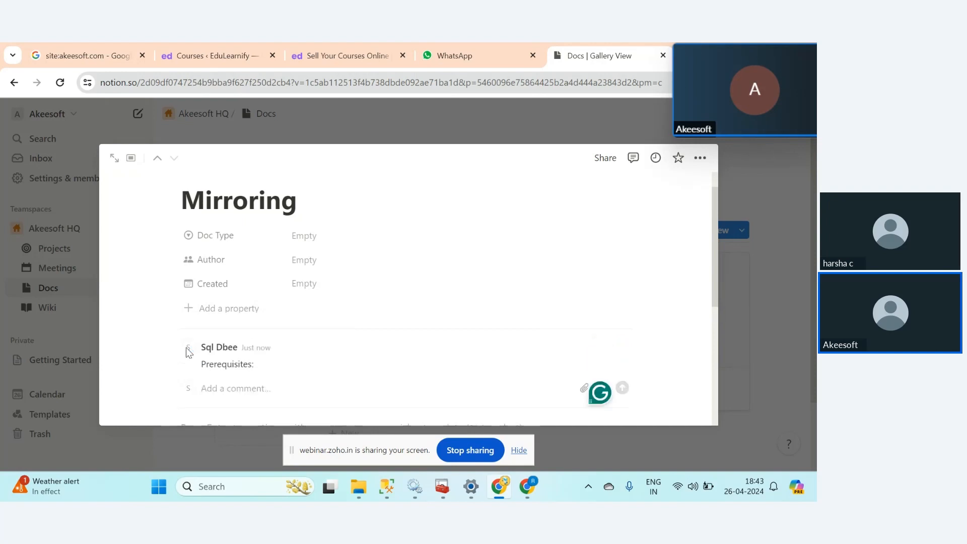
Open the Mirroring page as a full page and draft the comment "1.The SQL Services should be running under a admin account".
click(115, 158)
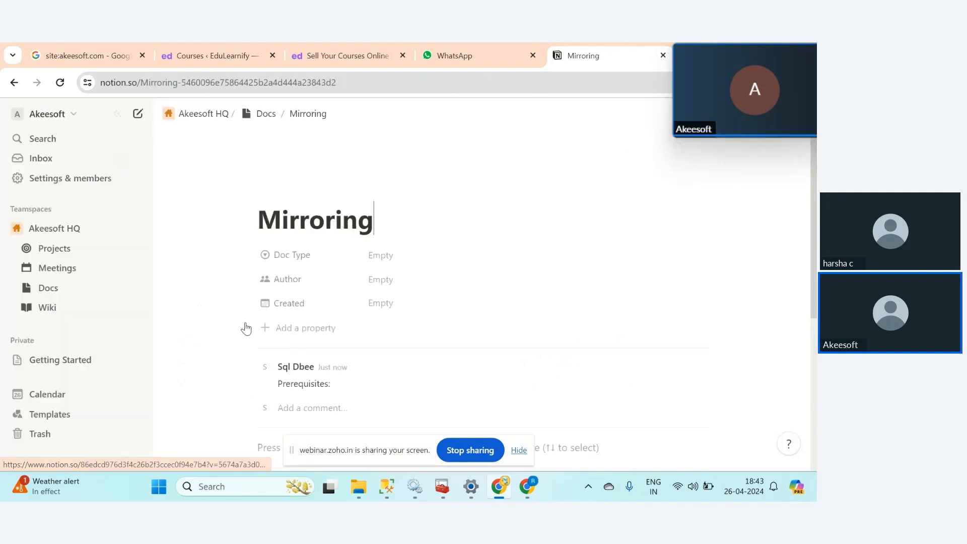
scroll(813, 226, down, 3)
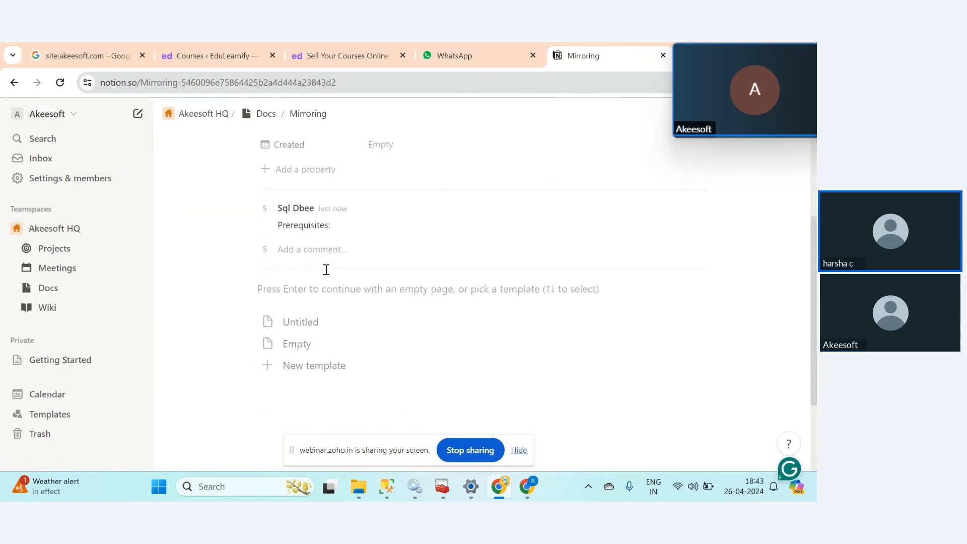
click(325, 254)
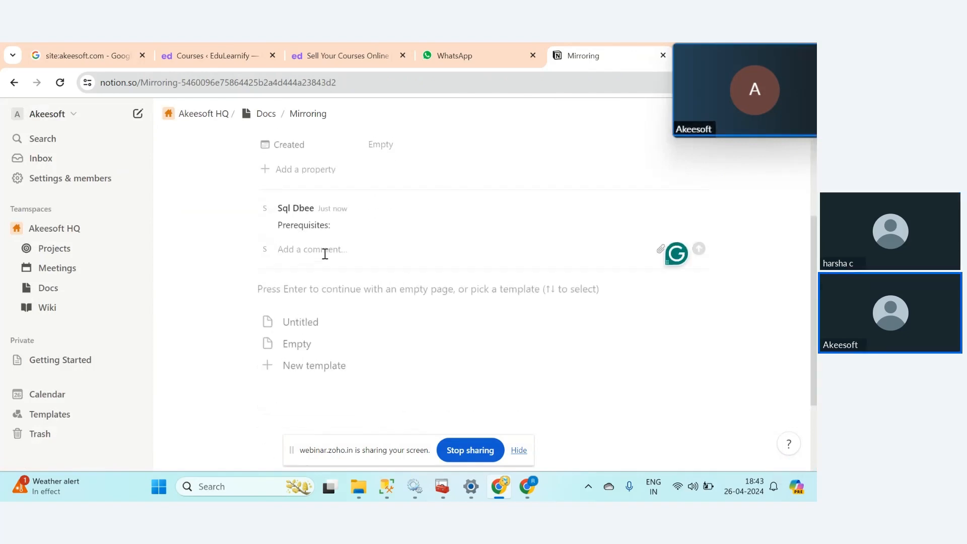
text(1.The)
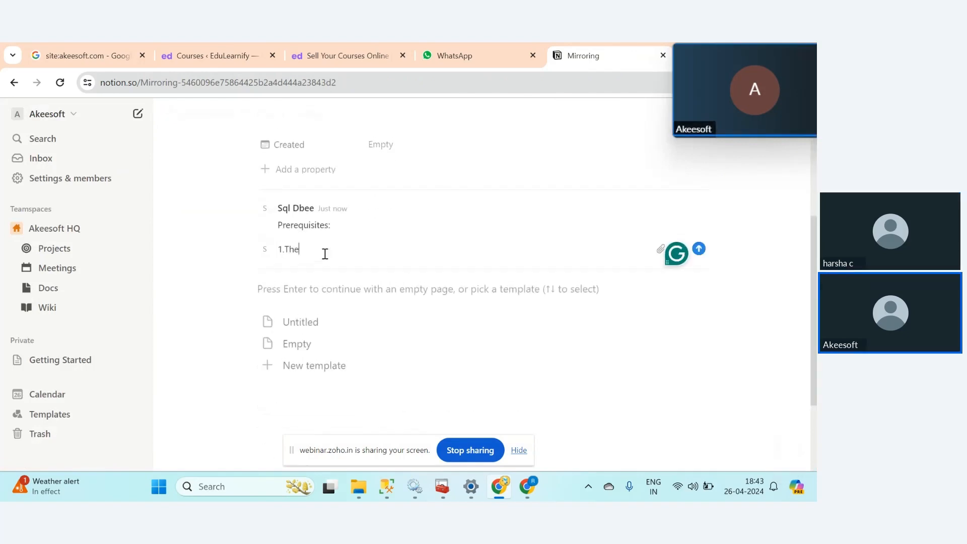
text( SQL Server)
text(ice)
text(s shoulf be)
key(BackSpace)
key(BackSpace)
key(BackSpace)
text(be running under a)
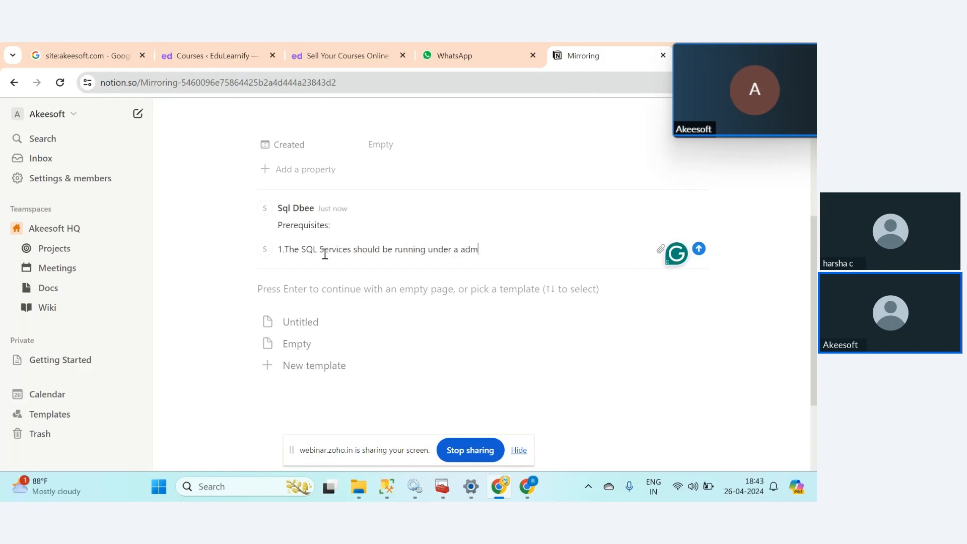
text( admin account)
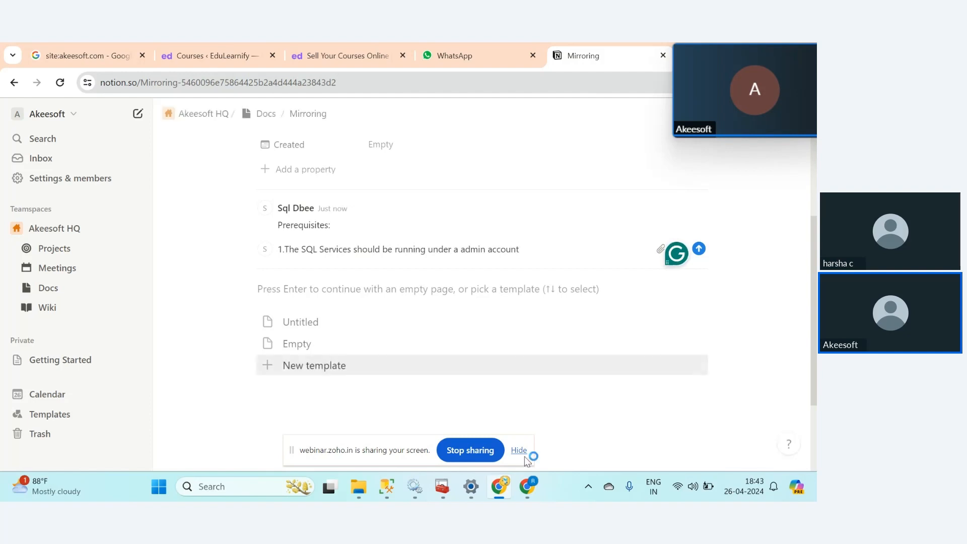
Switch to SQL Server Configuration Manager and check the logon accounts of the SQL Server (MSSQL2) and SQL Server (MSSQLSERVER) services.
click(442, 486)
drag(741, 48, 805, 214)
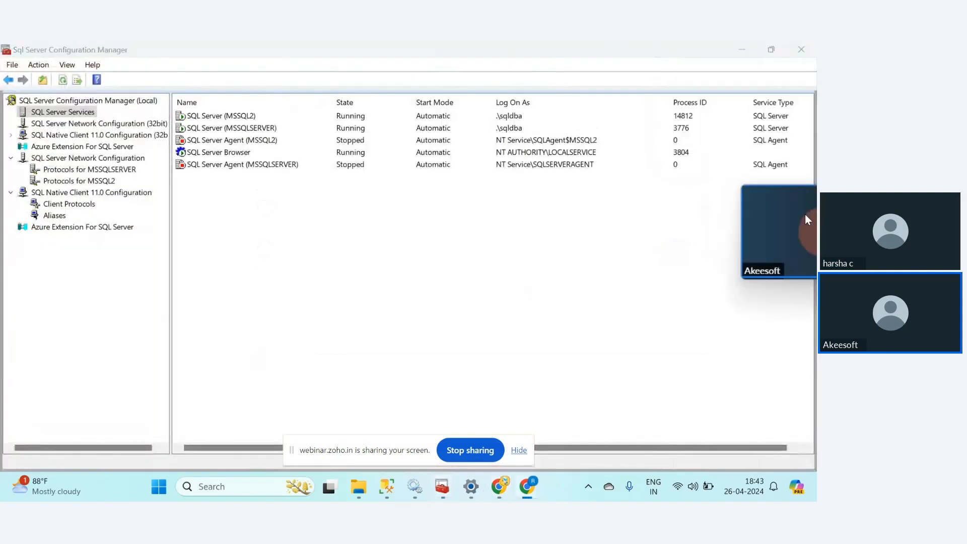
click(514, 118)
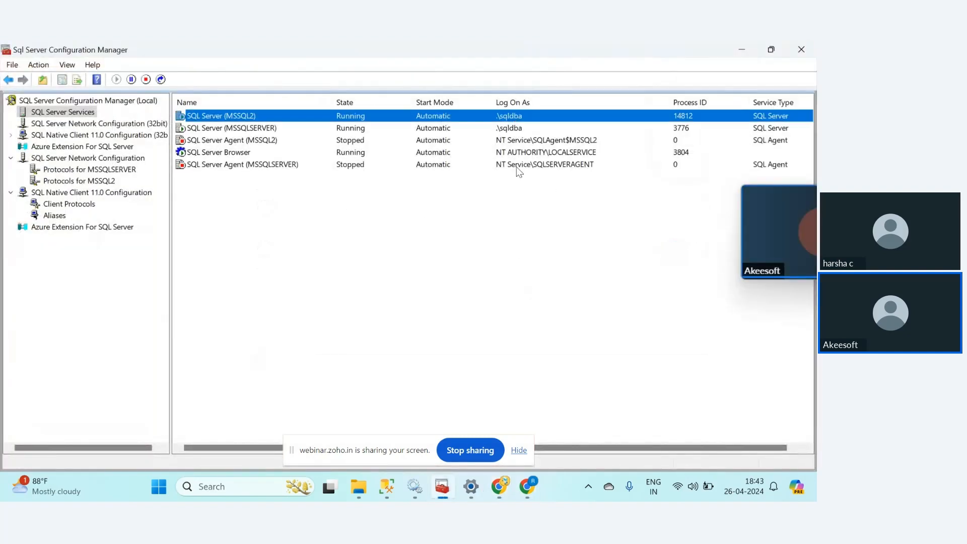
click(256, 130)
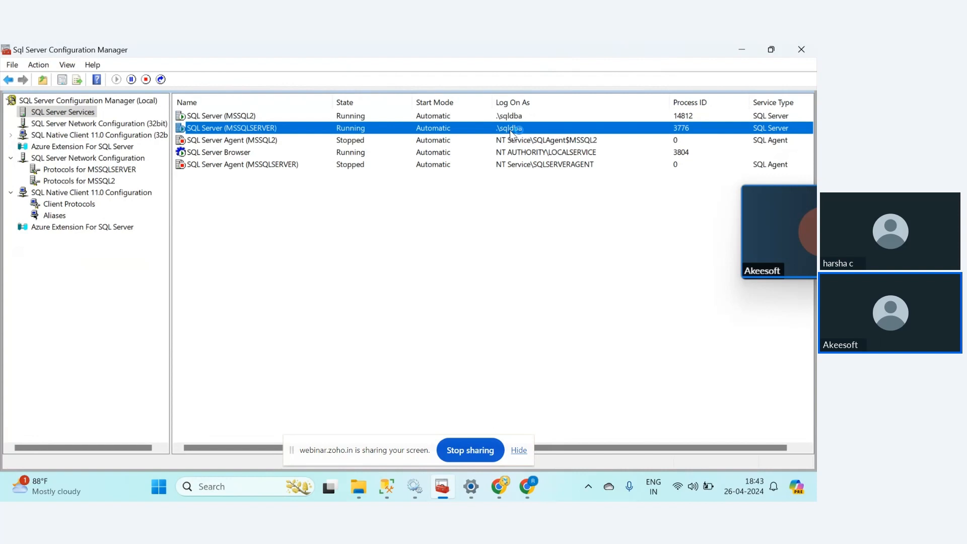
Return to the Notion page, post the drafted comment and add another reading "Account which SQL Services run is called as Service Account".
click(498, 486)
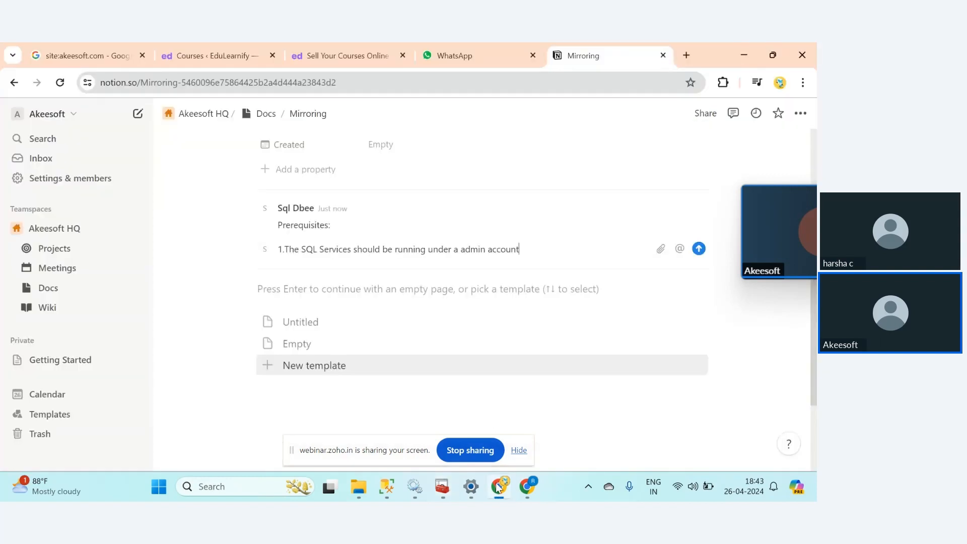
key(Return)
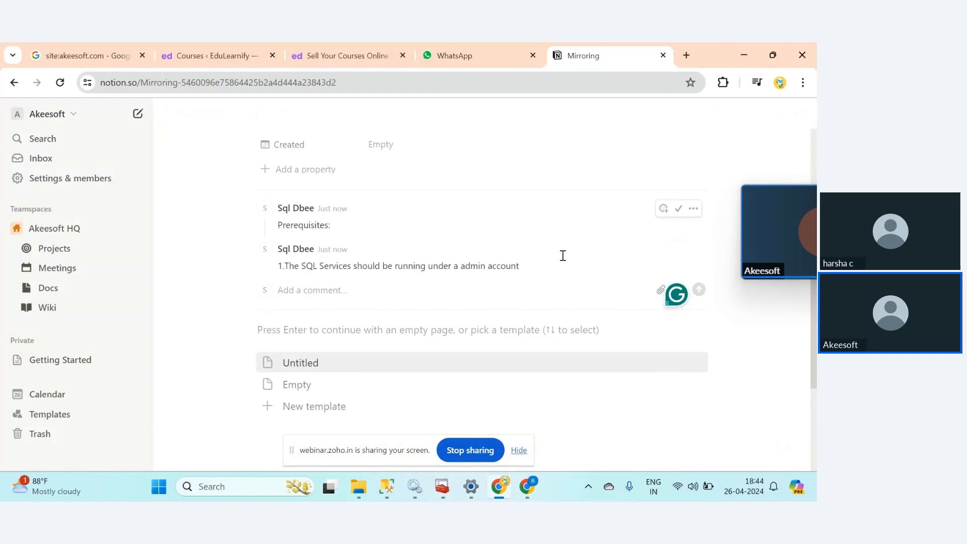
text(Account which)
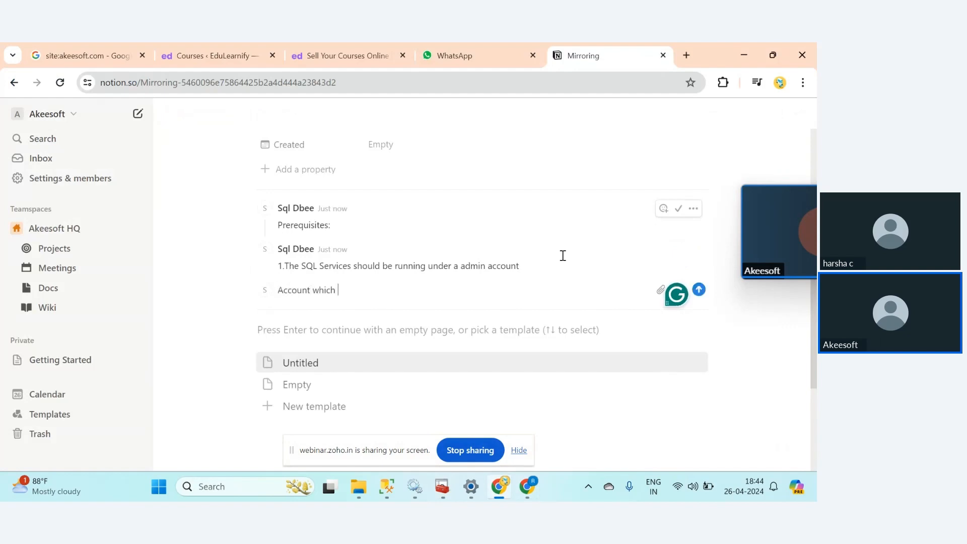
text( SQL Services run is called )
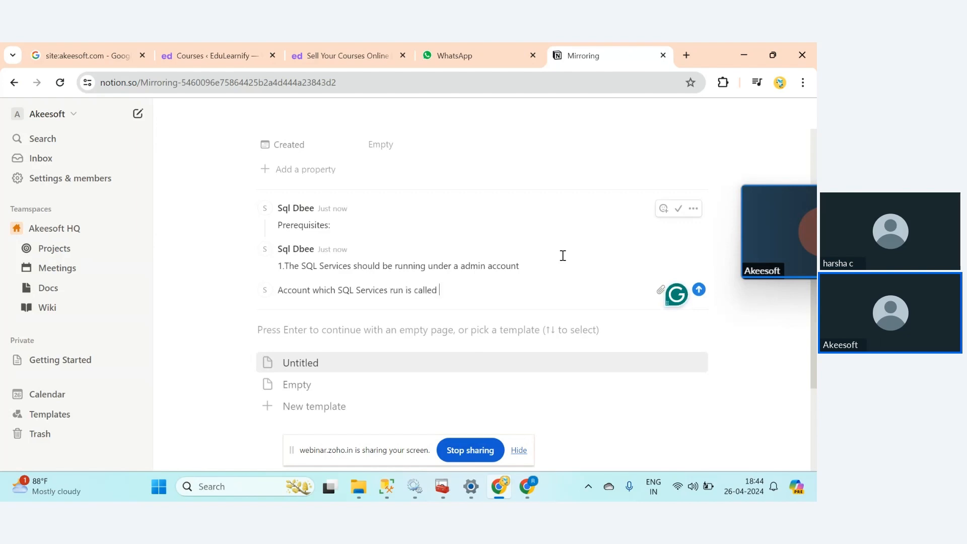
text(as Service Account)
click(442, 488)
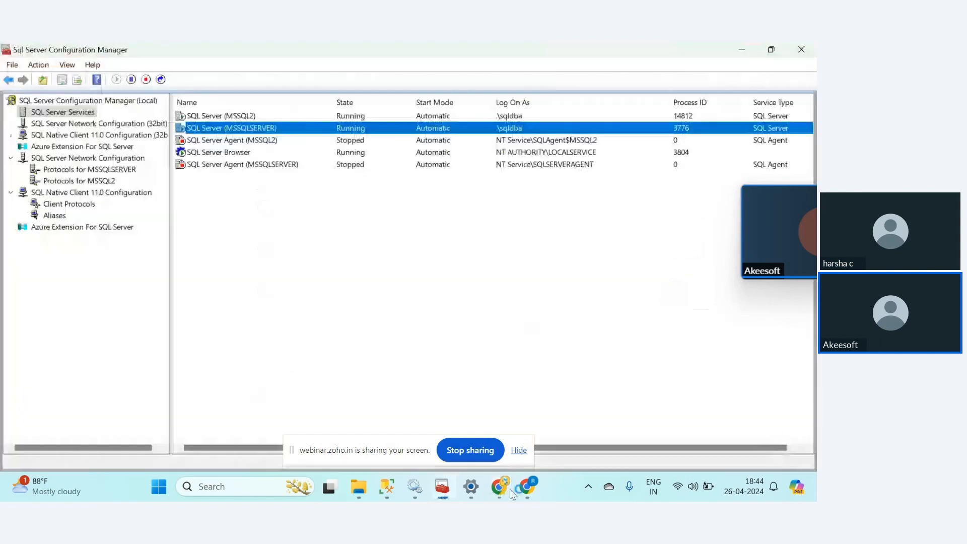
click(500, 496)
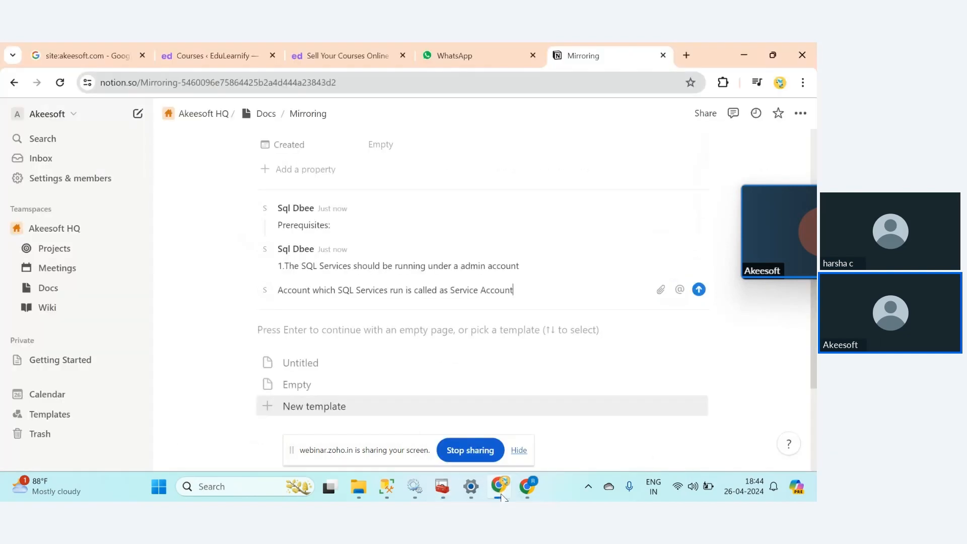
key(Return)
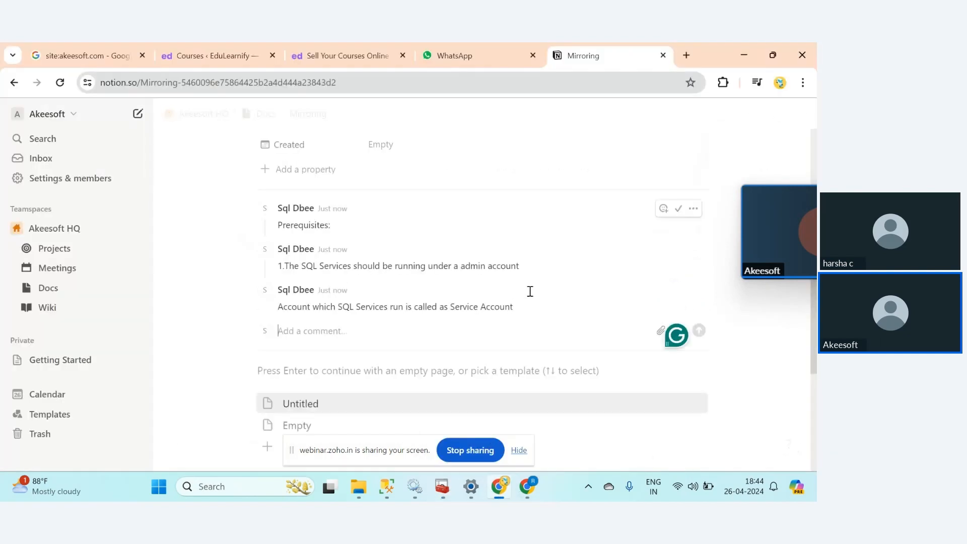
Add the comment "Should have admin rights" below the service account note, checking the services in SQL Server Configuration Manager before posting.
text(Should have )
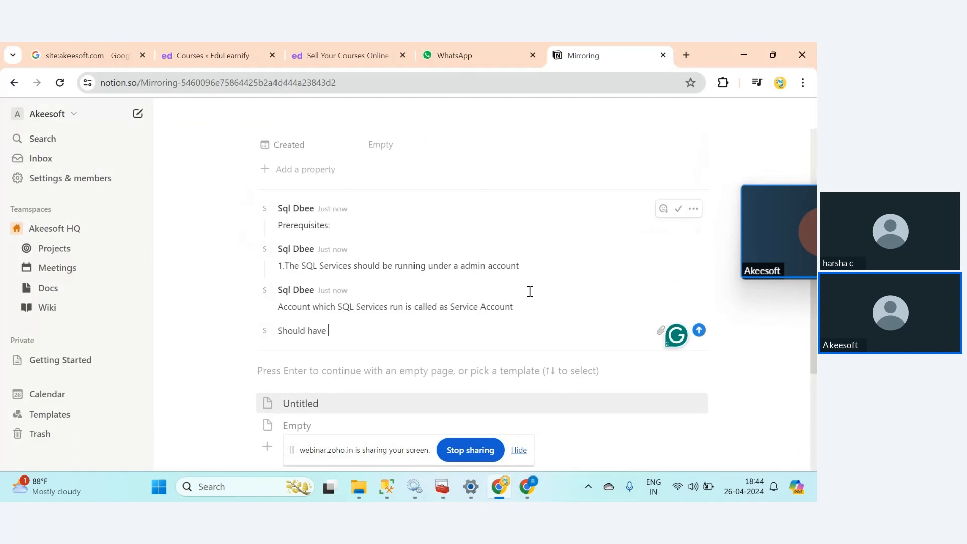
text(admin rights)
click(442, 486)
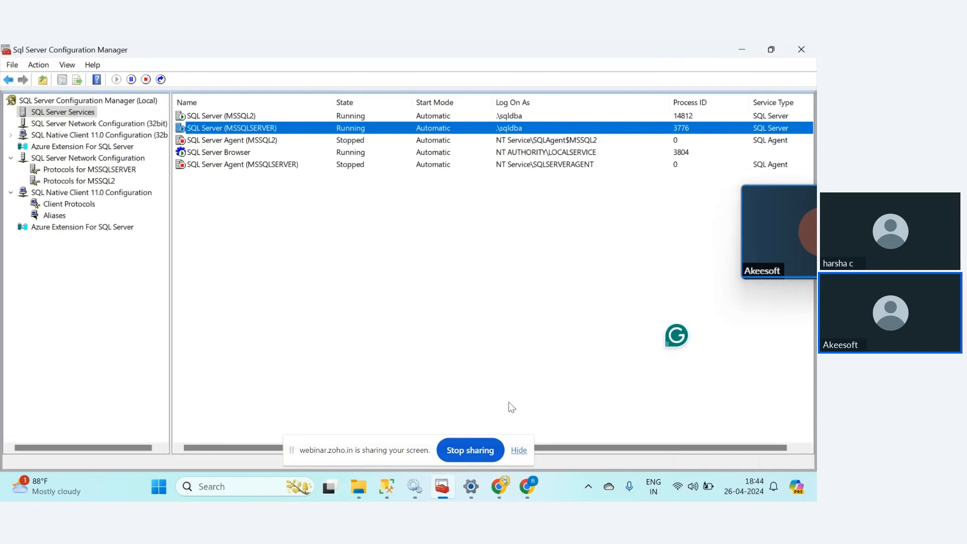
click(500, 486)
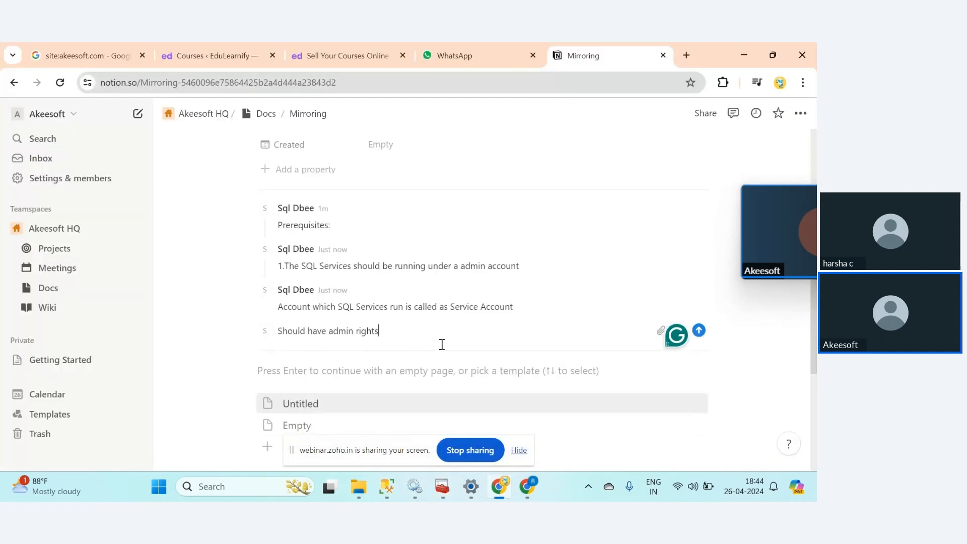
key(Return)
Post two more comments on the Mirroring page: "Instance 1: sqldba1" and "Instance2: sqldba 2".
scroll(442, 344, down, 1)
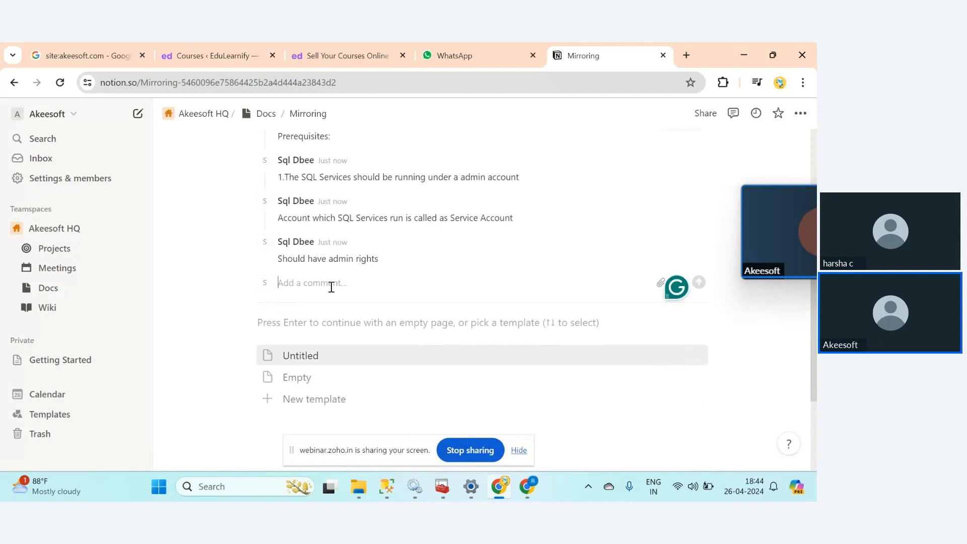
text(Instand)
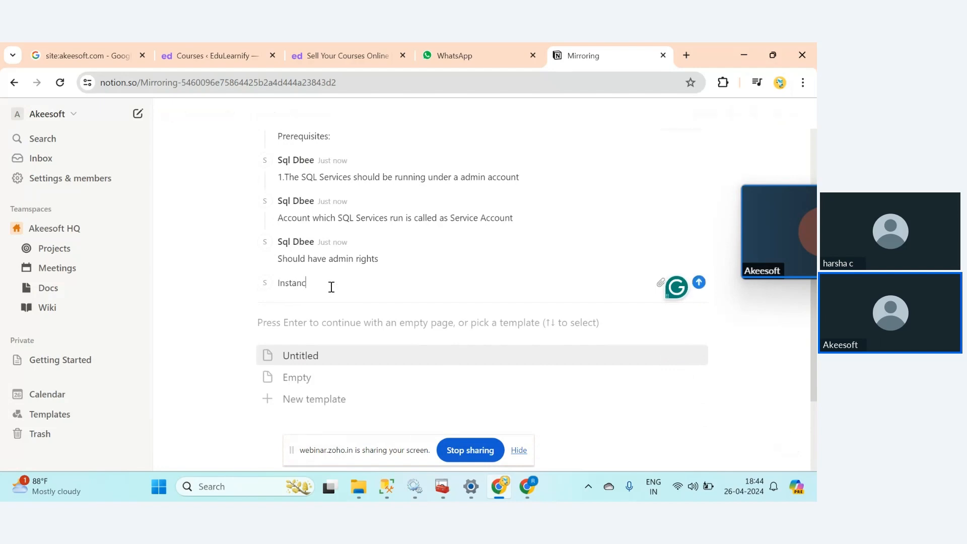
key(BackSpace)
text(ce 1: )
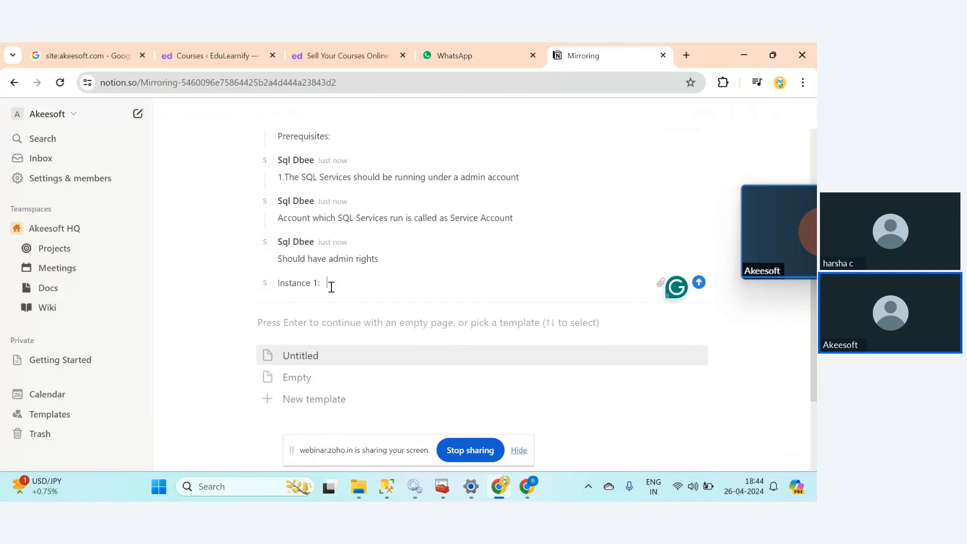
text(sqldba1)
key(Return)
text(Instac)
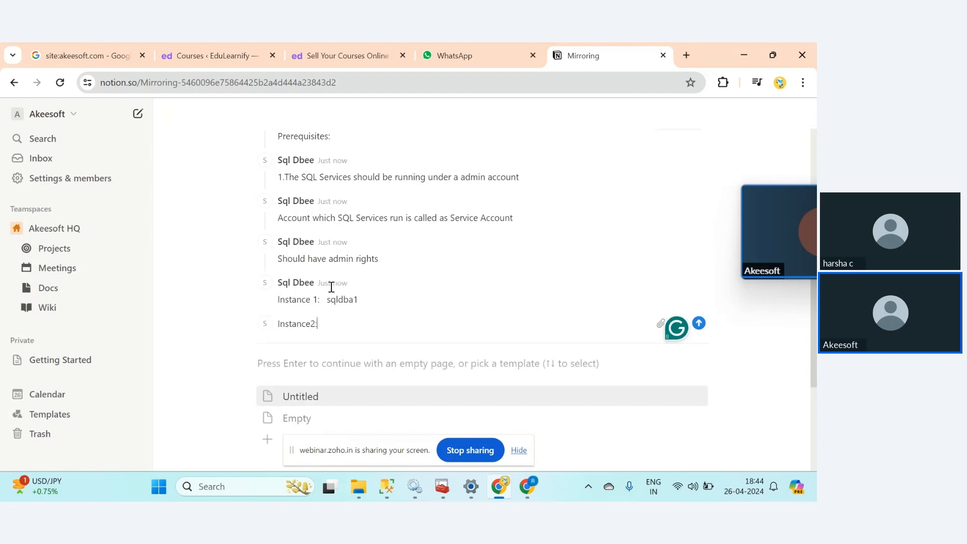
text(ce2: sqldba 2)
key(Return)
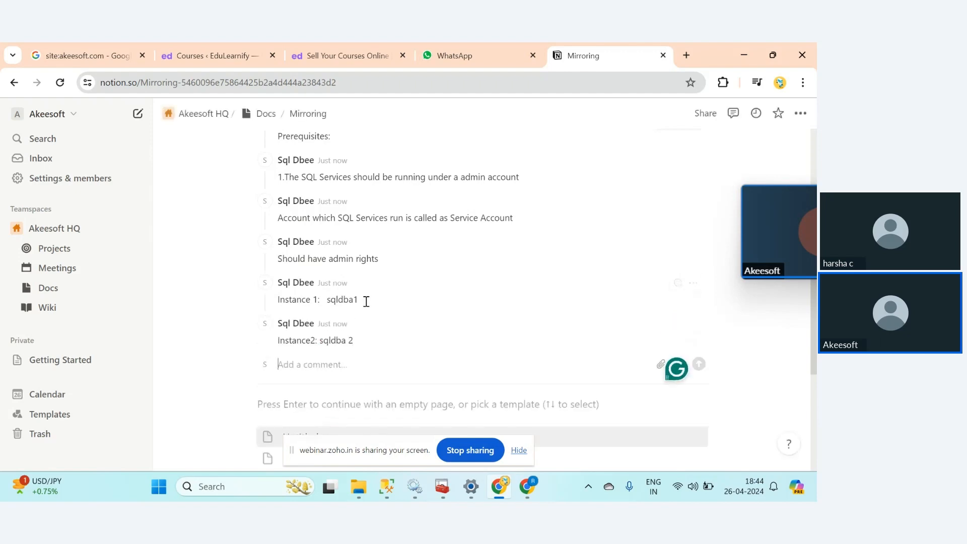
Highlight the account names sqldba1 and sqldba 2 in the two instance comments to compare them.
drag(359, 300, 329, 302)
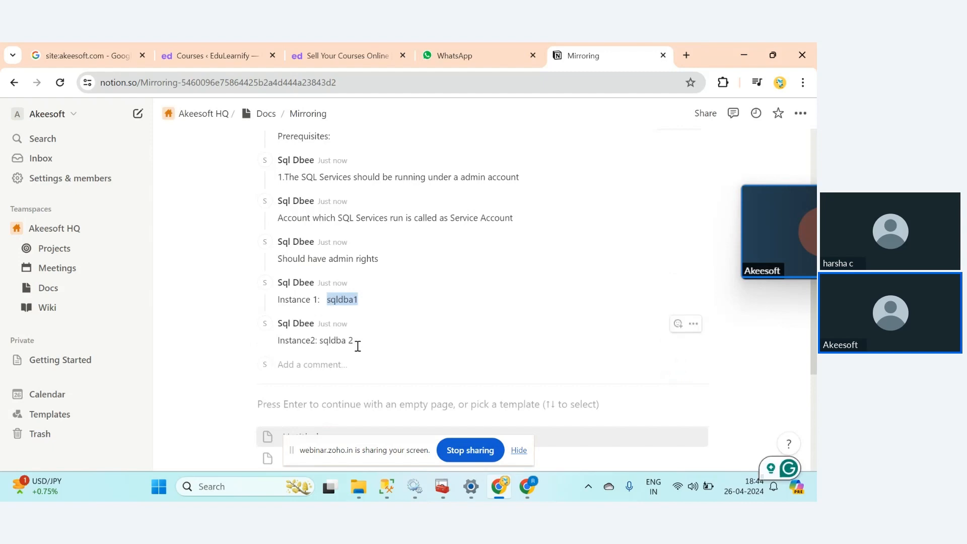
drag(356, 340, 317, 340)
click(348, 340)
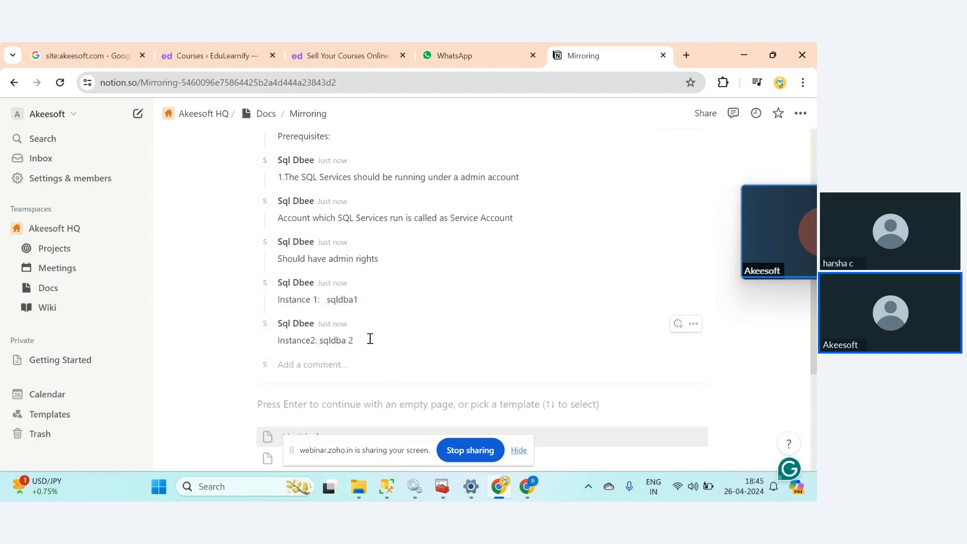
click(332, 371)
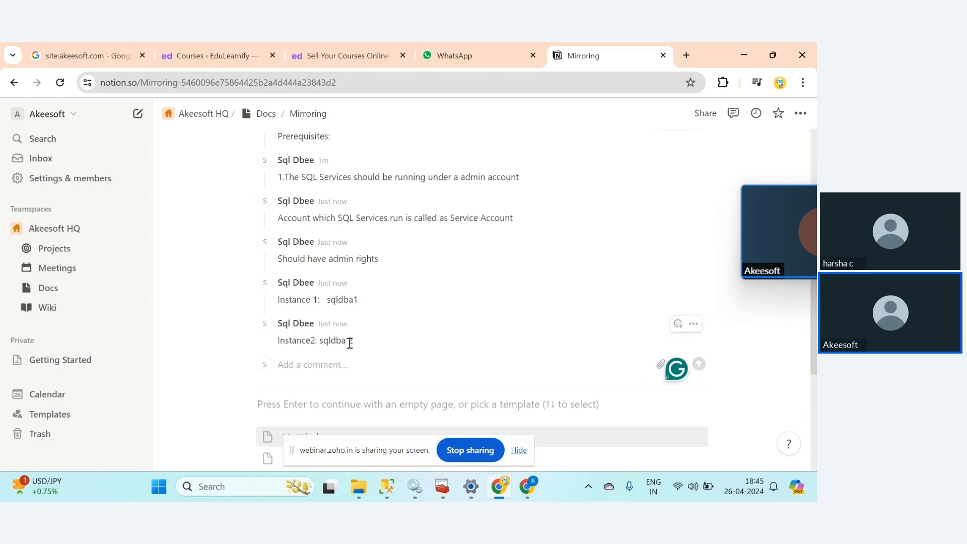
click(387, 486)
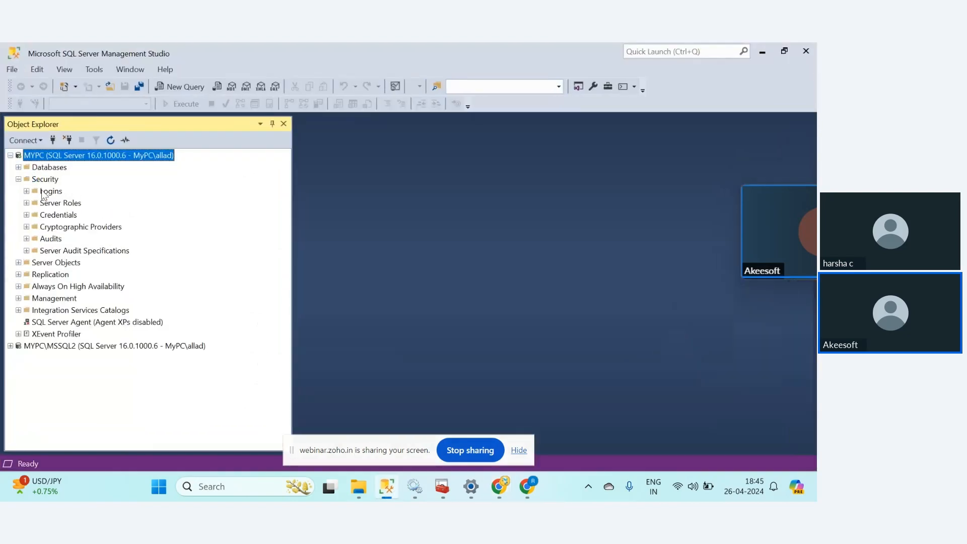
right_click(50, 191)
click(217, 286)
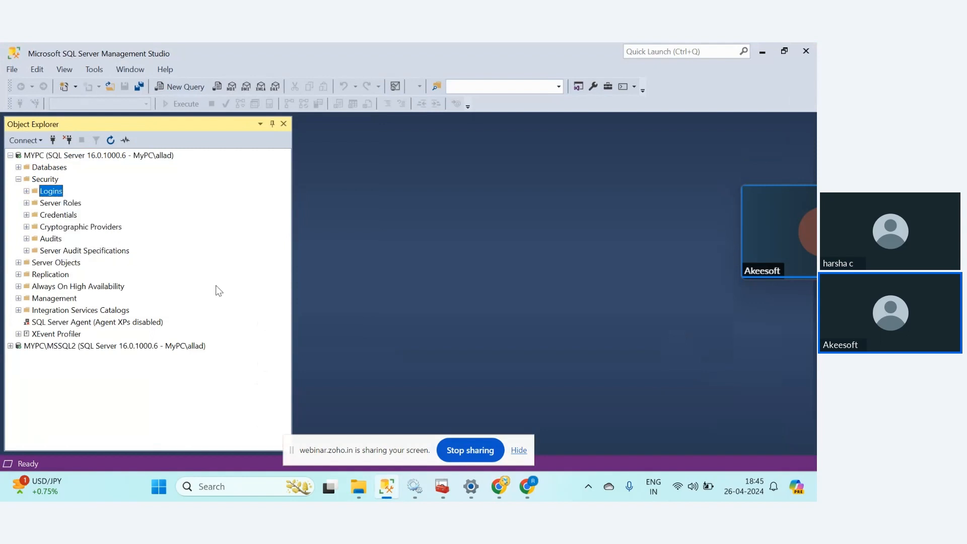
click(387, 491)
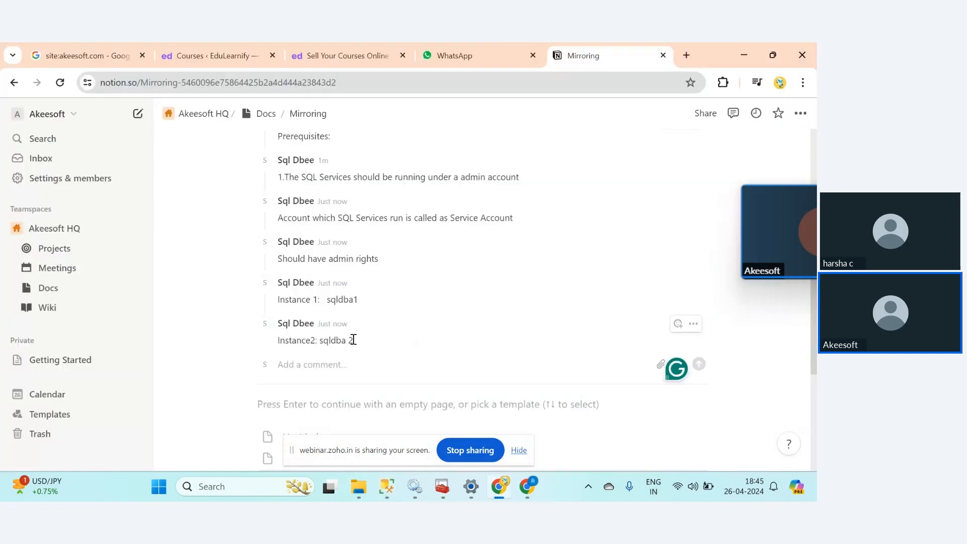
Compare the account names in the Instance 1 and Instance2 comments, glancing at the services in SQL Server Configuration Manager.
drag(355, 341, 322, 342)
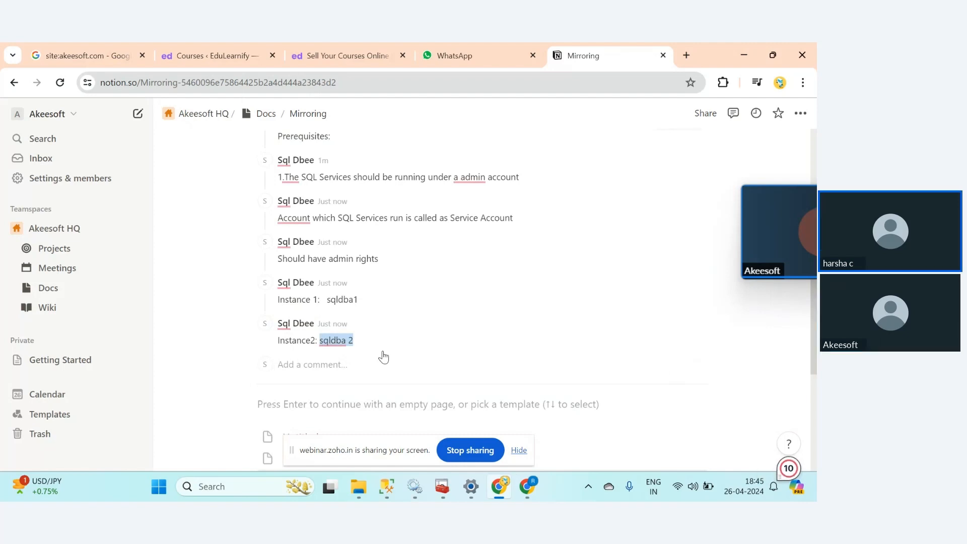
click(505, 488)
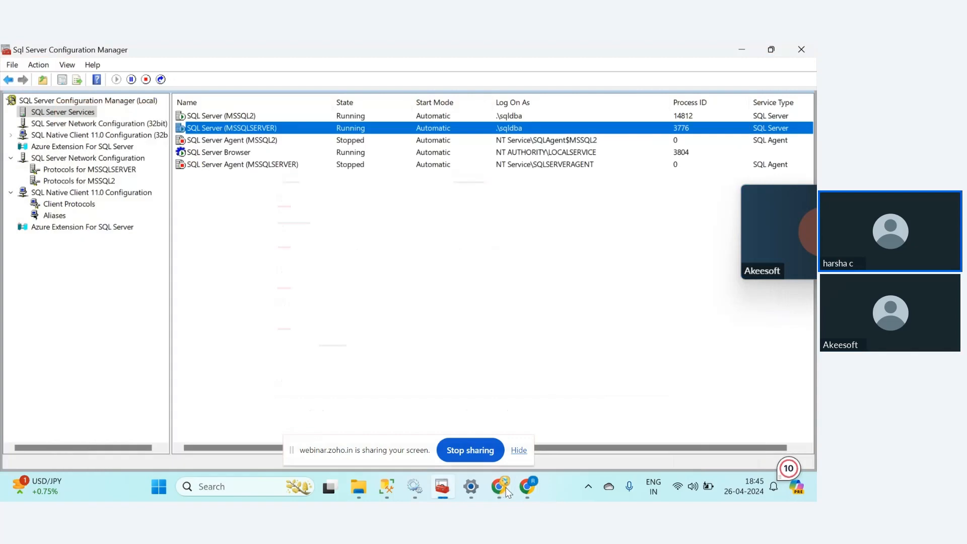
click(505, 489)
click(506, 489)
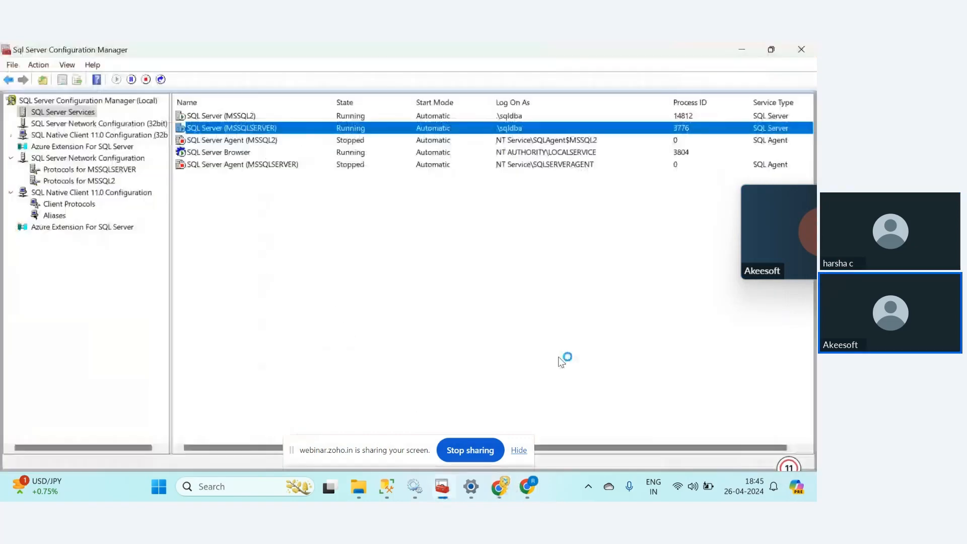
click(506, 489)
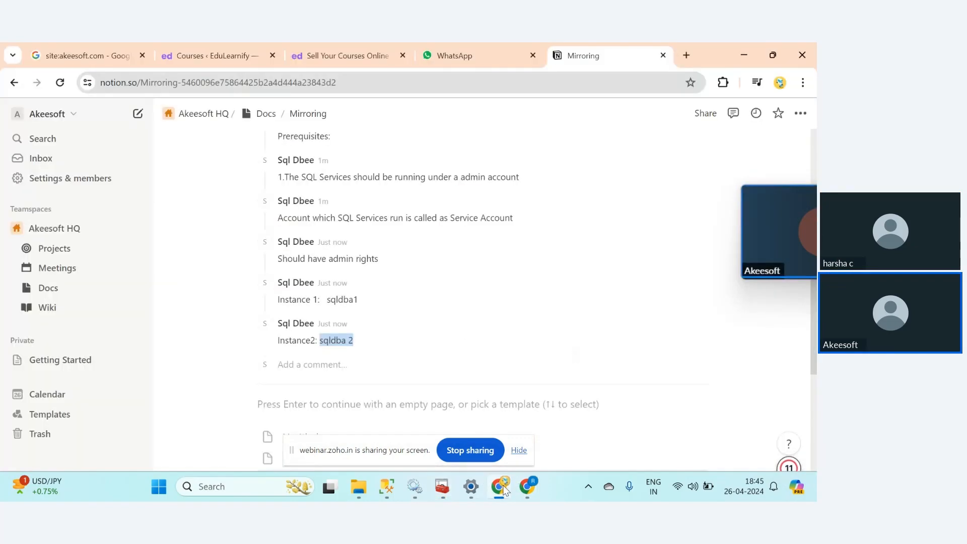
click(359, 336)
double_click(332, 341)
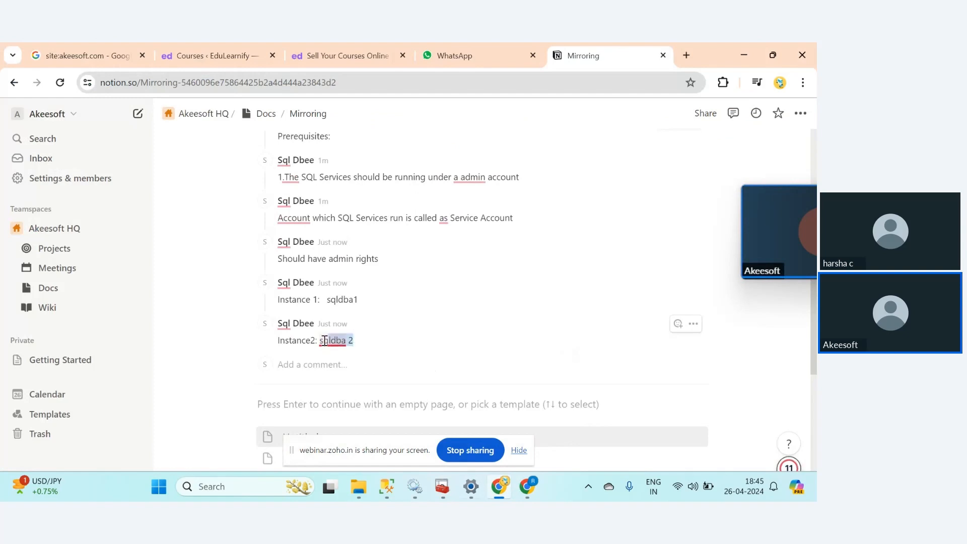
right_click(332, 340)
double_click(329, 299)
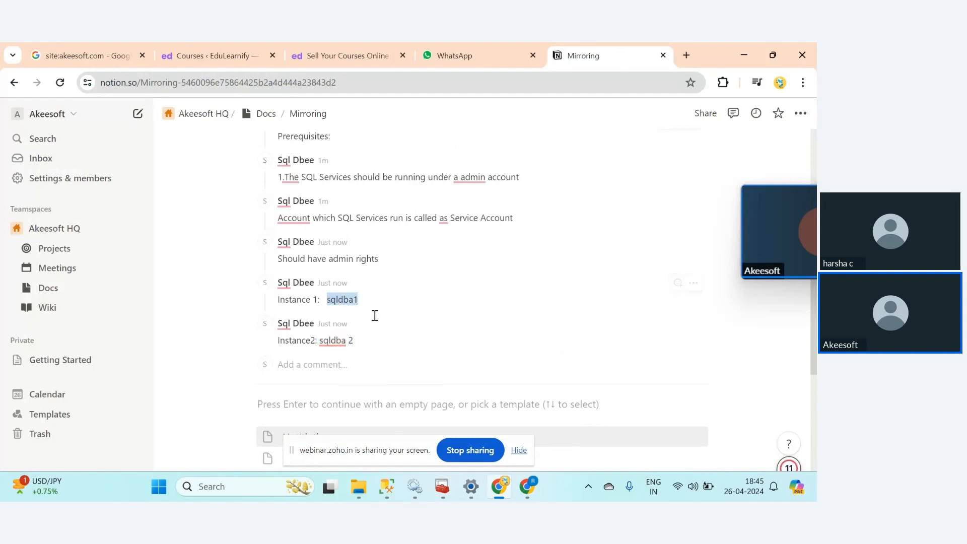
Switch to SQL Server Management Studio and start a new login named sqdba1 on the MYPC instance.
click(388, 493)
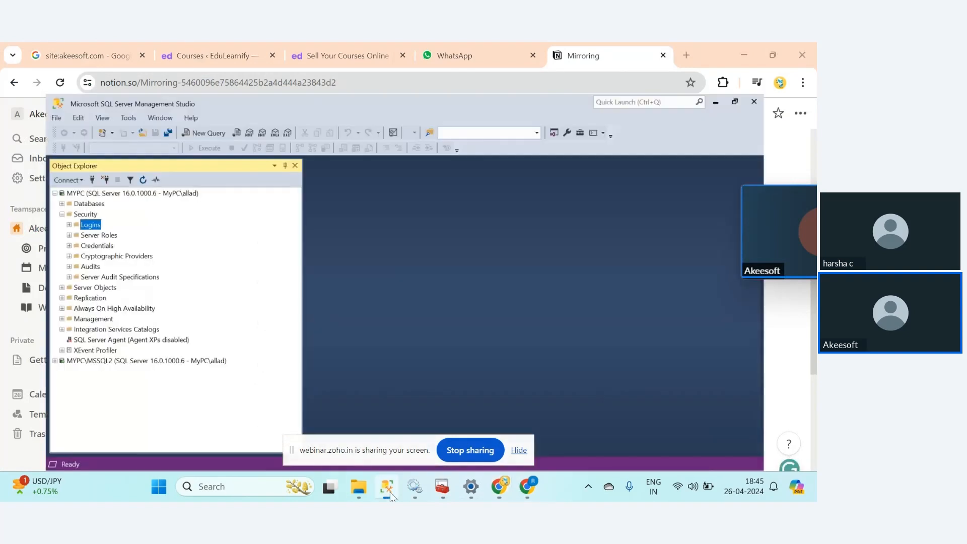
right_click(55, 194)
click(83, 195)
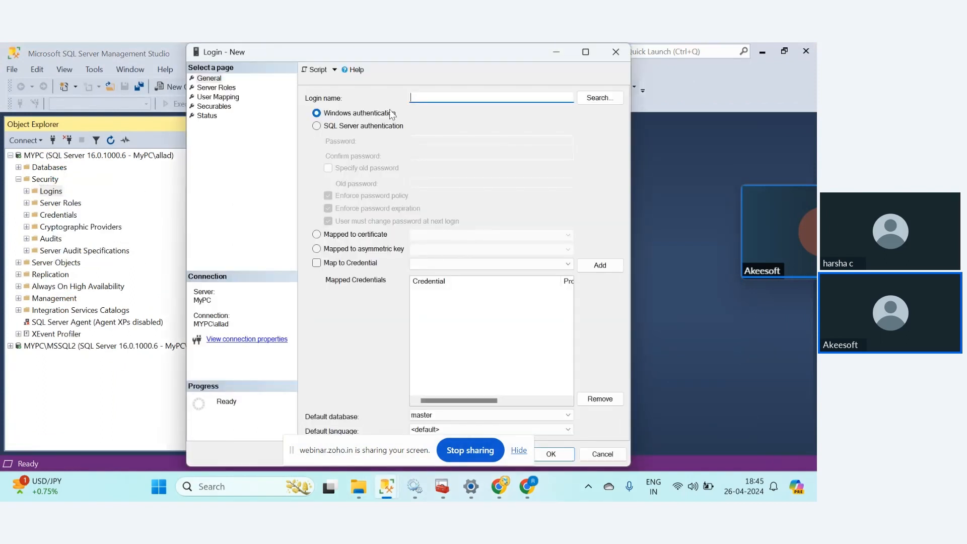
text(sqd)
key(BackSpace)
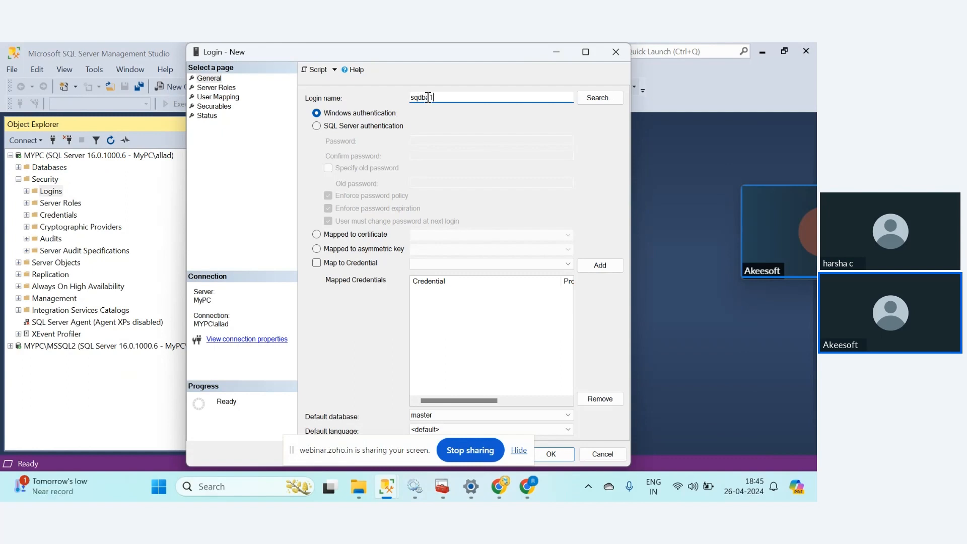
double_click(428, 97)
Use SQL Server authentication for the sqdba1 login, turn off password policy enforcement, and enter and confirm the account password.
click(322, 126)
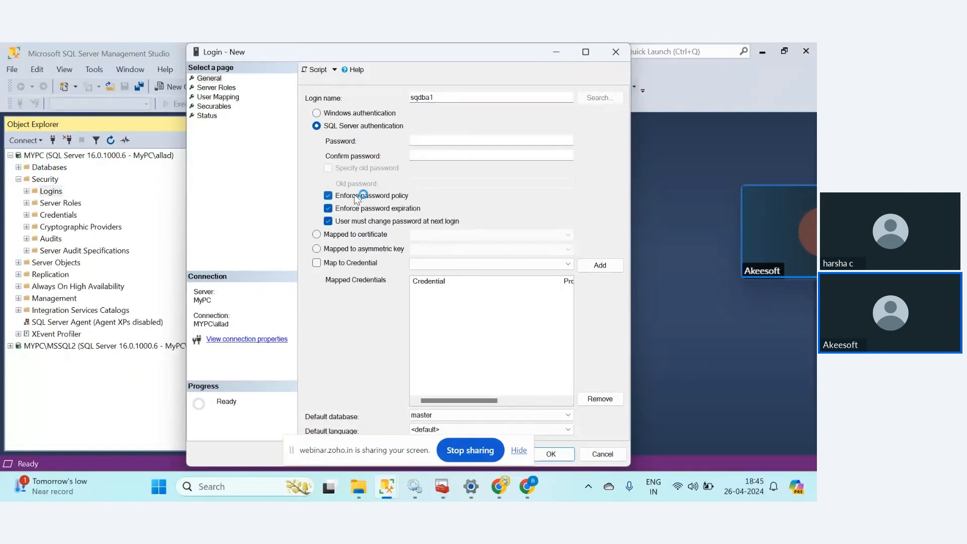
click(354, 196)
click(433, 143)
text(••••••)
click(442, 156)
text(••••••)
Create the sqdba1 login with the sysadmin server role and check it in the MYPC logins list.
click(216, 88)
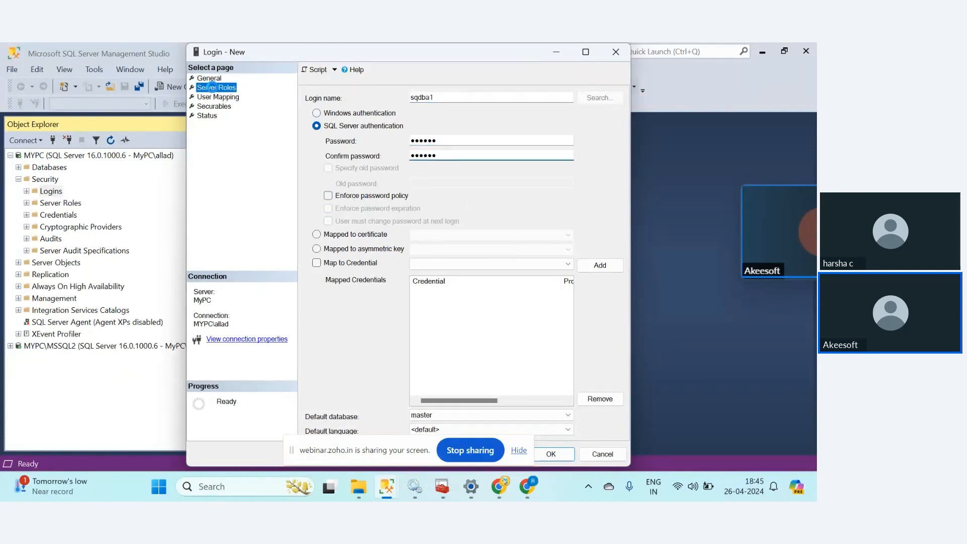
click(309, 298)
drag(361, 457, 721, 145)
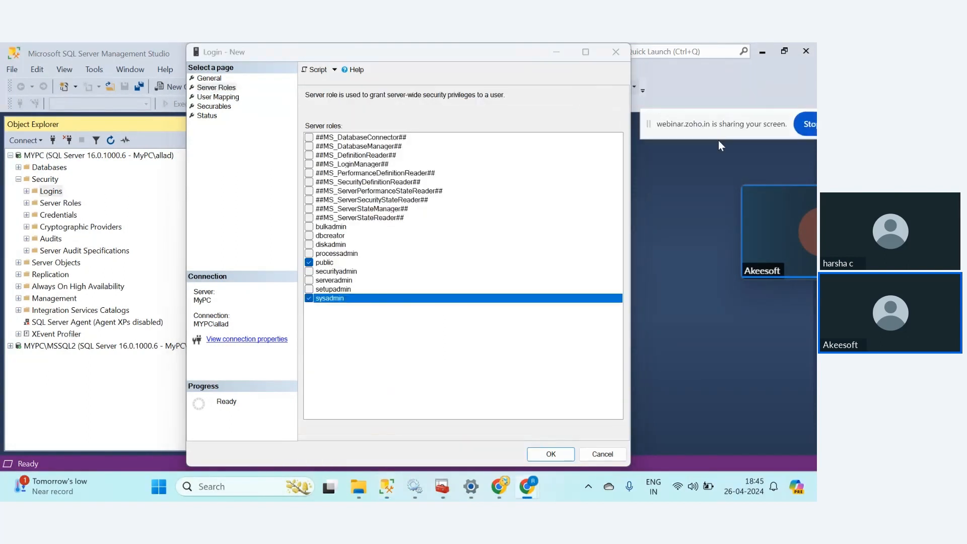
click(551, 454)
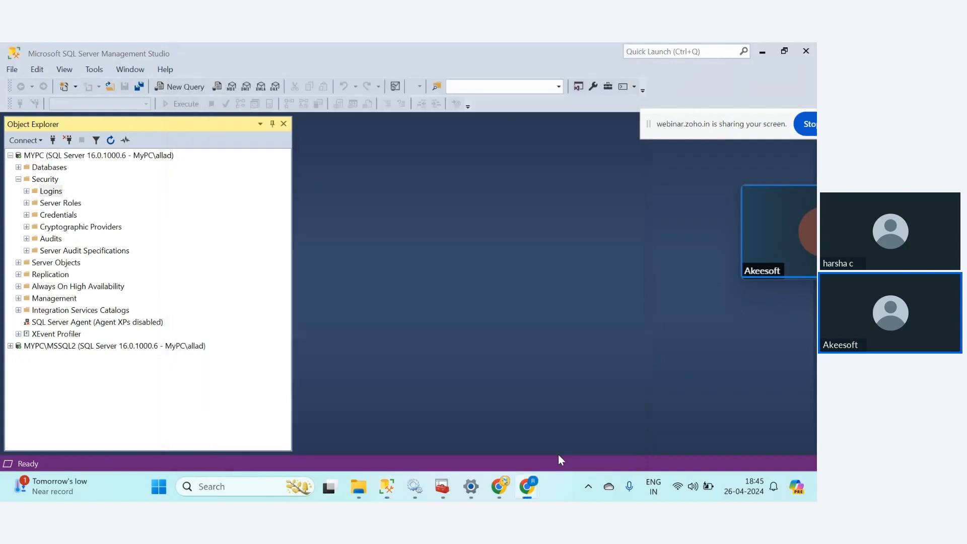
click(27, 192)
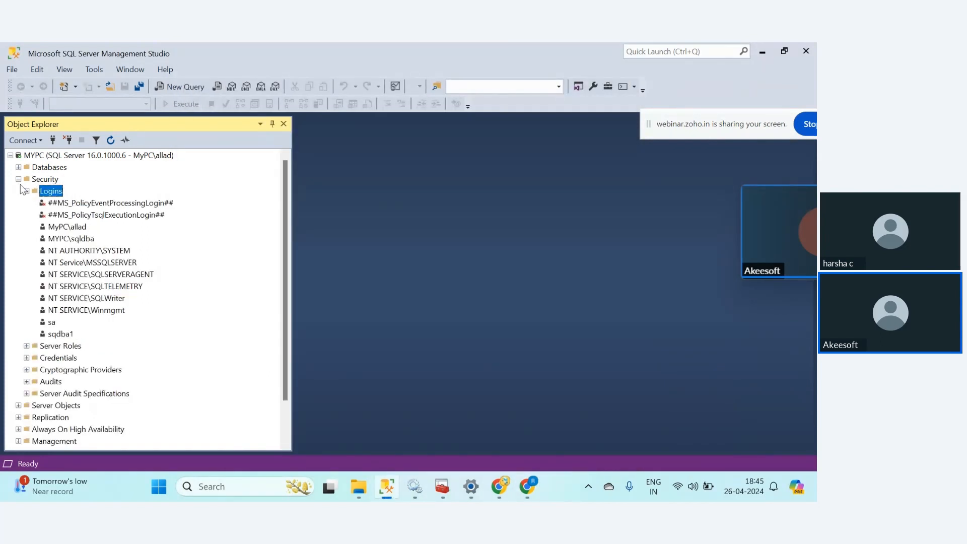
click(19, 180)
Start a new login named sqldbd2 on the MYPC\MSSQL2 instance.
click(10, 274)
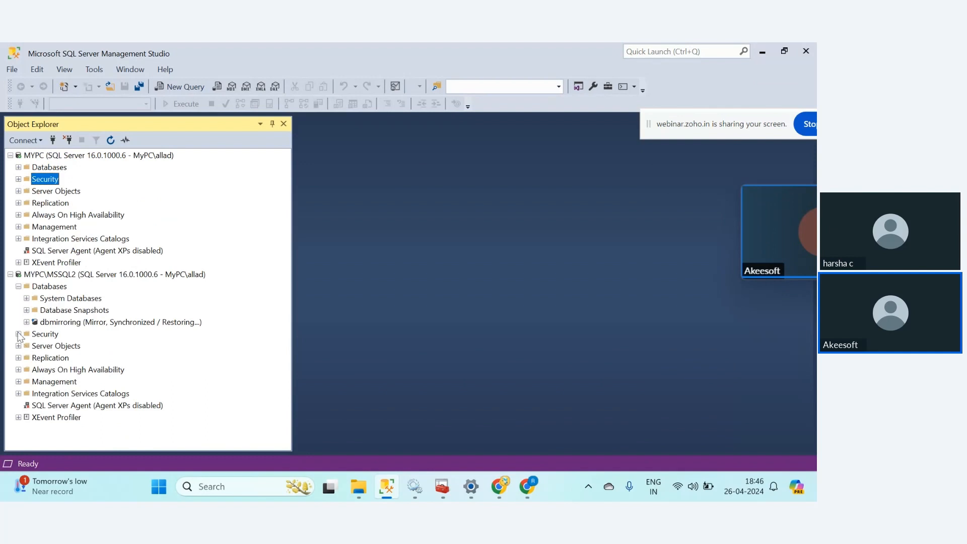
click(18, 334)
right_click(59, 347)
key(Escape)
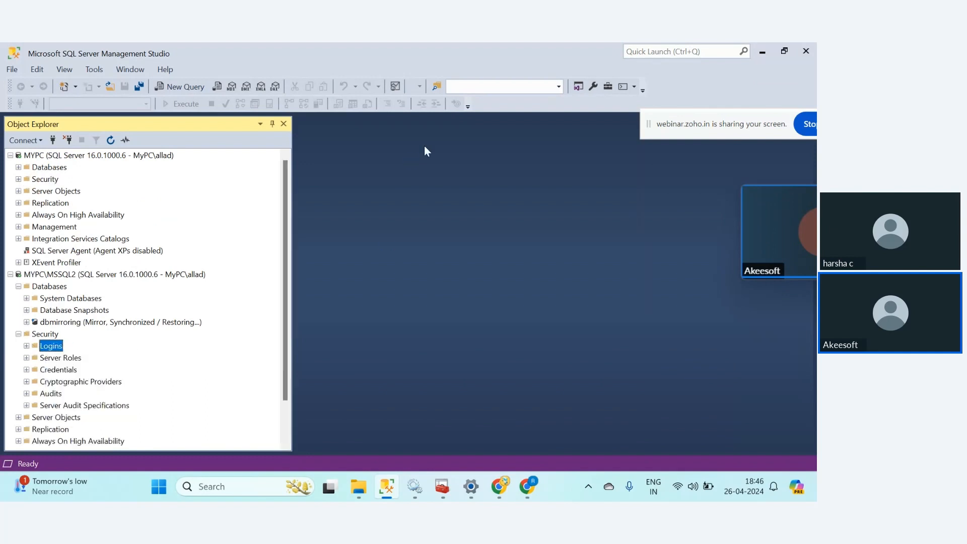
text(s)
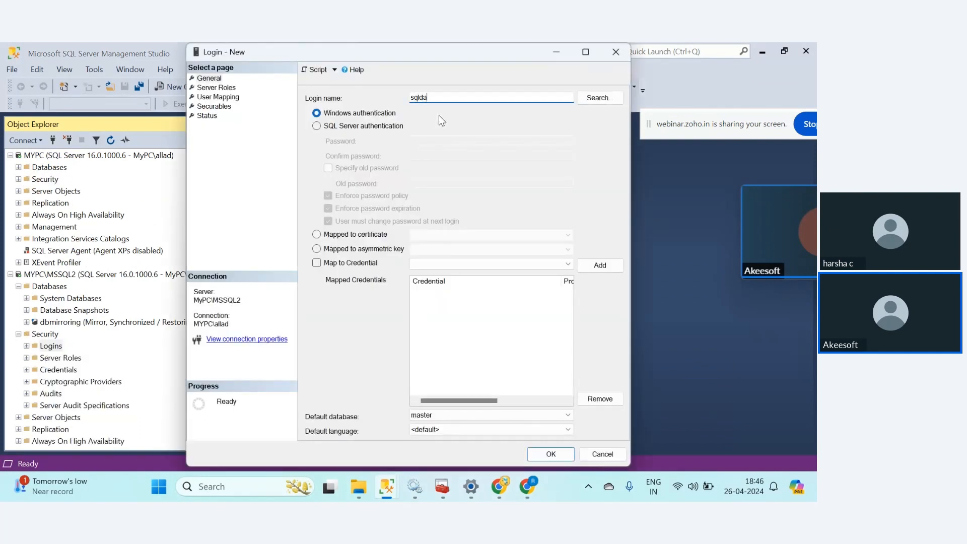
text(qlda)
key(BackSpace)
key(ctrl+a)
key(ctrl+c)
Set the sqldbd2 login to SQL Server authentication without password policy enforcement, and enter and confirm its password.
click(316, 125)
click(428, 140)
key(ctrl+v)
key(Tab)
key(ctrl+v)
click(396, 195)
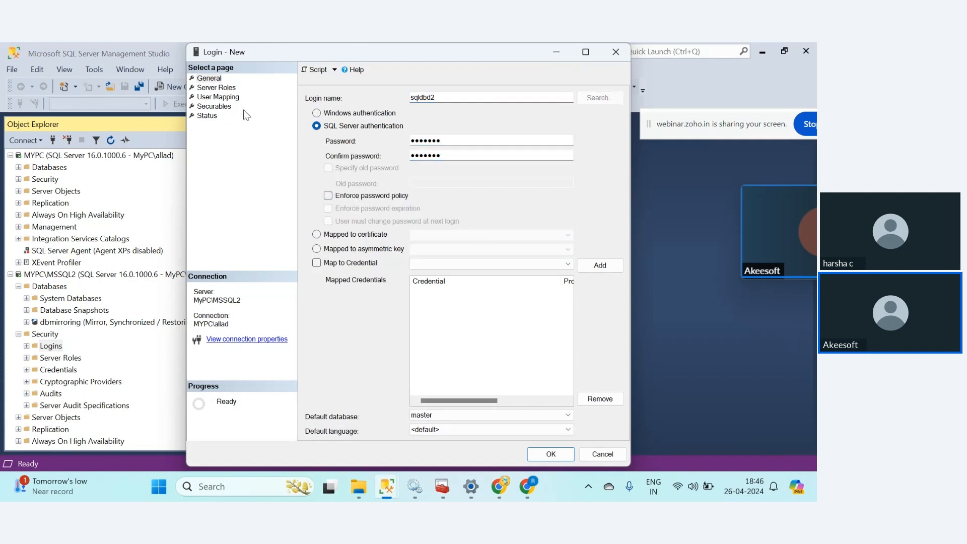
Create the sqldbd2 login with the sysadmin server role and list the logins of the MSSQL2 instance.
click(224, 88)
click(319, 298)
click(551, 454)
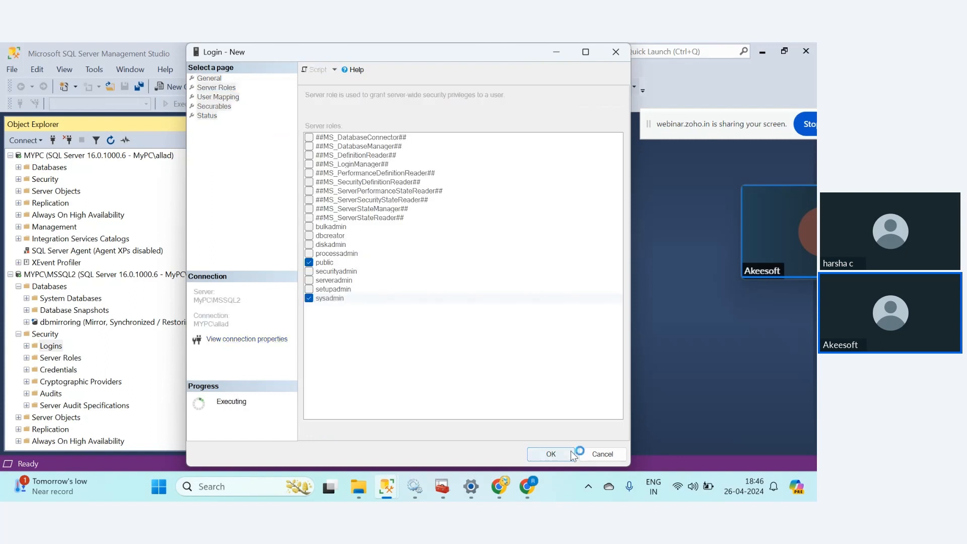
click(26, 346)
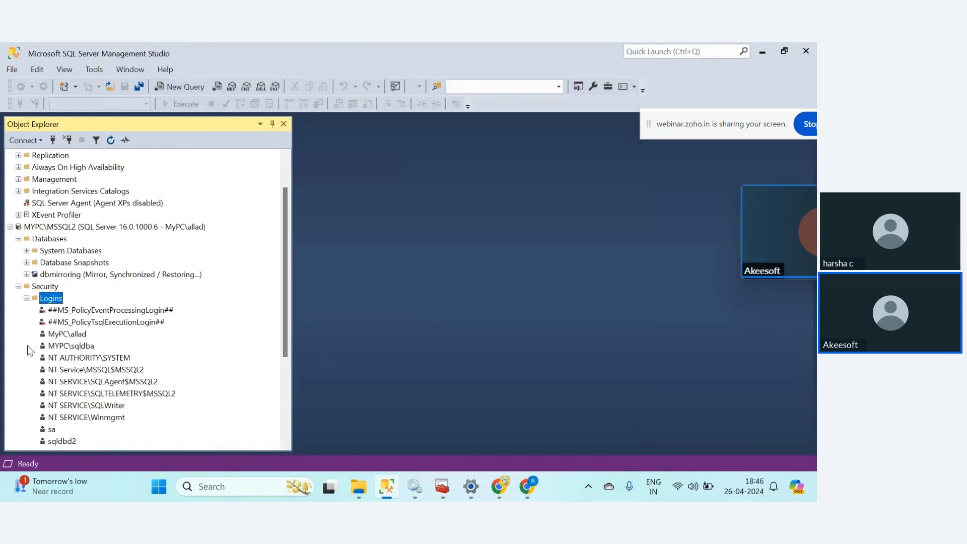
Compare the logins of both instances and view the properties of the sqldbd2 login on MSSQL2.
scroll(284, 319, up, 2)
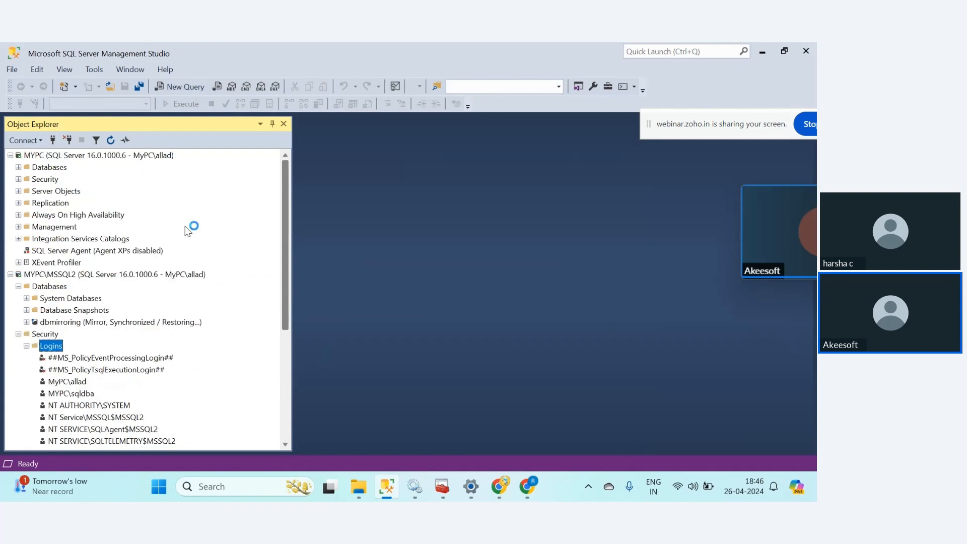
click(18, 179)
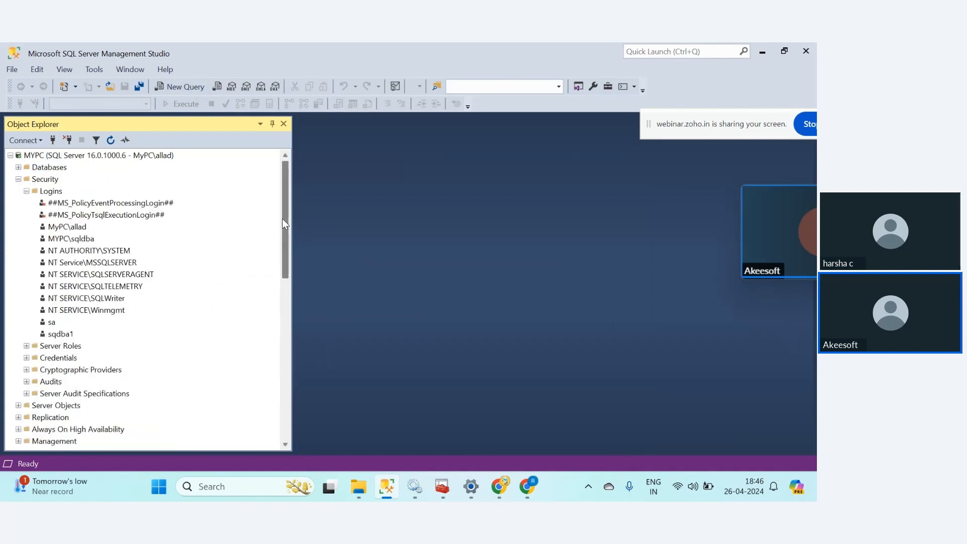
scroll(283, 223, down, 8)
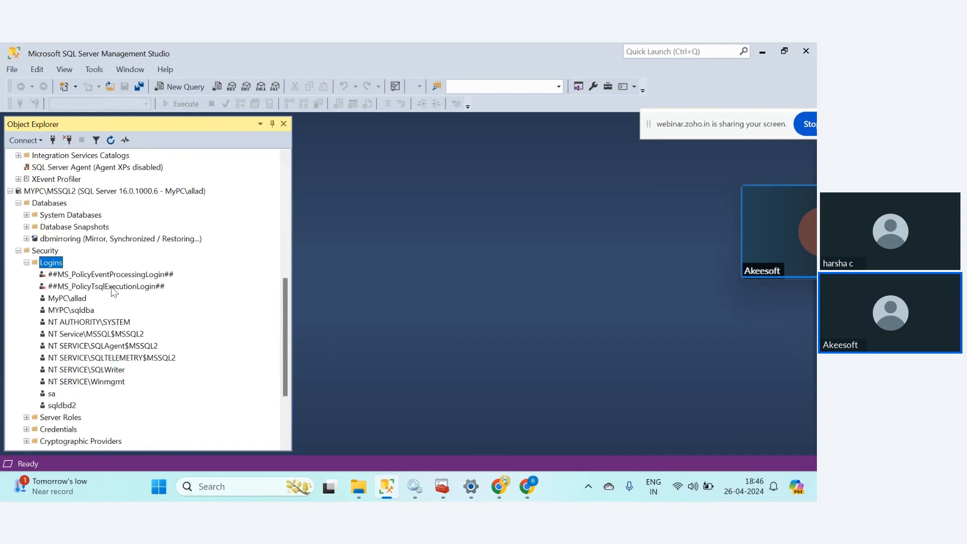
right_click(59, 406)
click(78, 451)
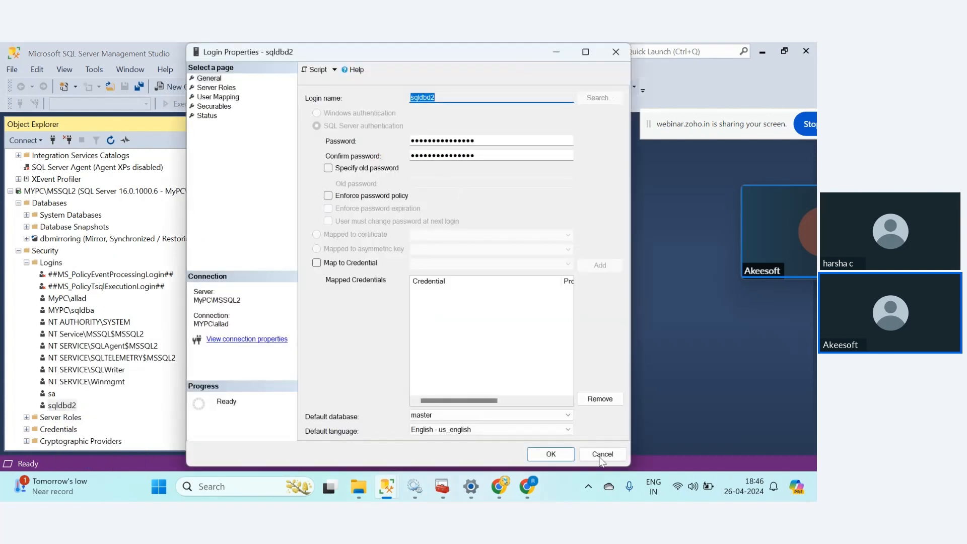
click(602, 454)
Start a sqldbd2 login on the MYPC instance with SQL Server authentication, no password policy enforcement, and the account password entered and confirmed.
drag(291, 327, 285, 209)
click(60, 191)
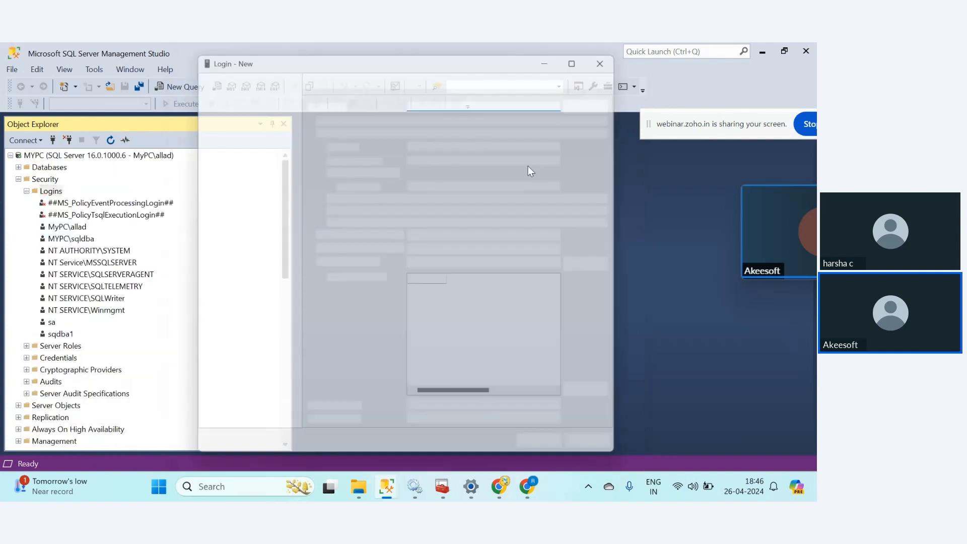
key(ctrl+v)
click(347, 130)
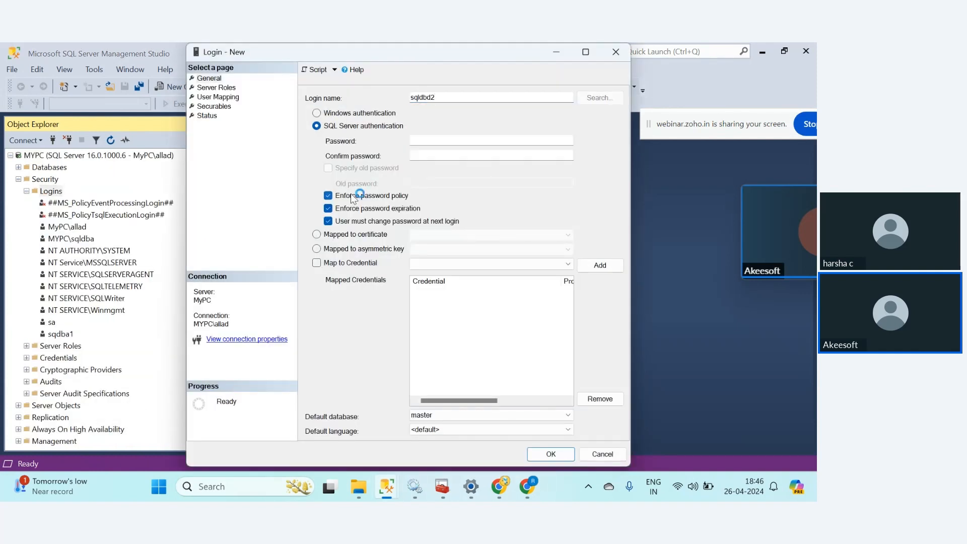
click(353, 196)
click(423, 140)
key(ctrl+v)
click(440, 158)
key(ctrl+v)
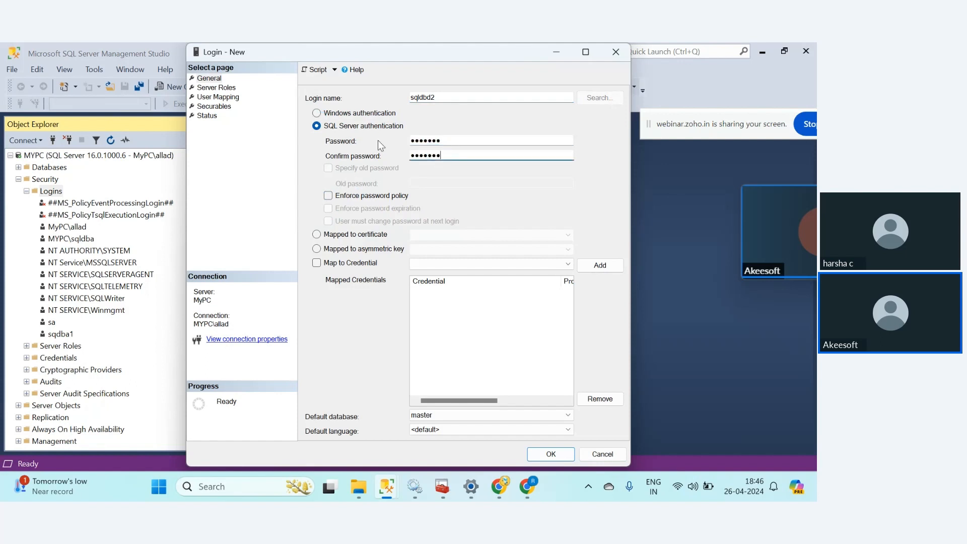
Create the MYPC sqldbd2 login with the sysadmin server role and check both new logins in the list.
click(217, 88)
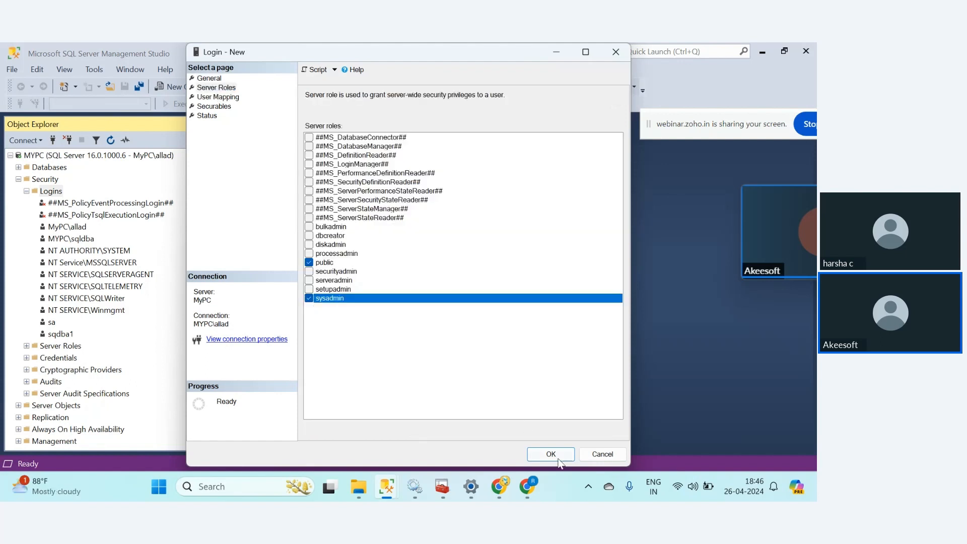
click(551, 454)
click(64, 335)
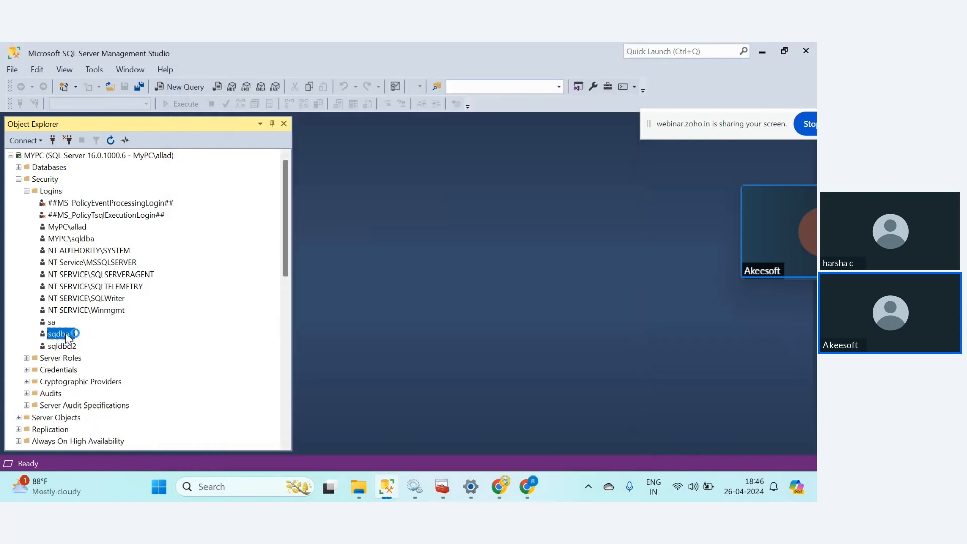
click(64, 346)
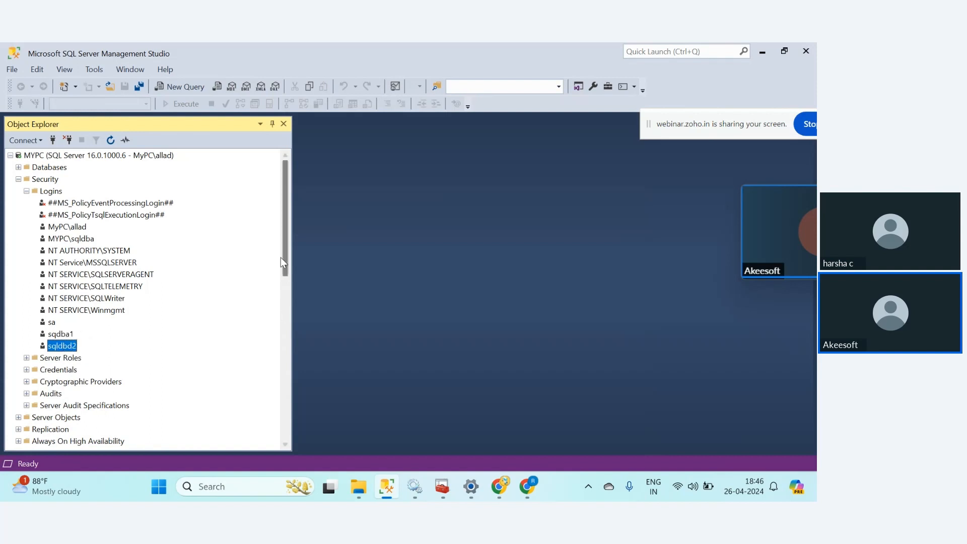
View the properties of the sqdba1 login on the MYPC instance.
drag(284, 234, 284, 299)
right_click(60, 179)
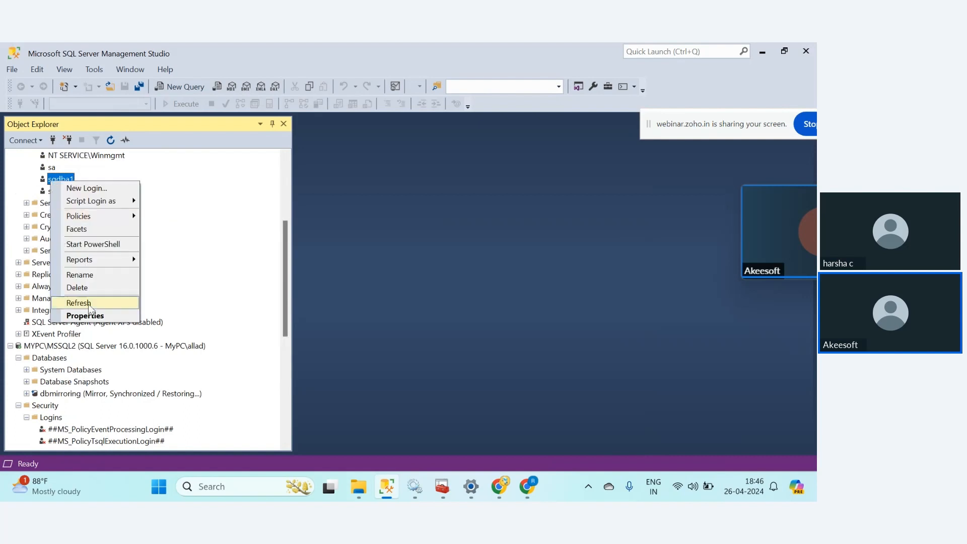
click(86, 316)
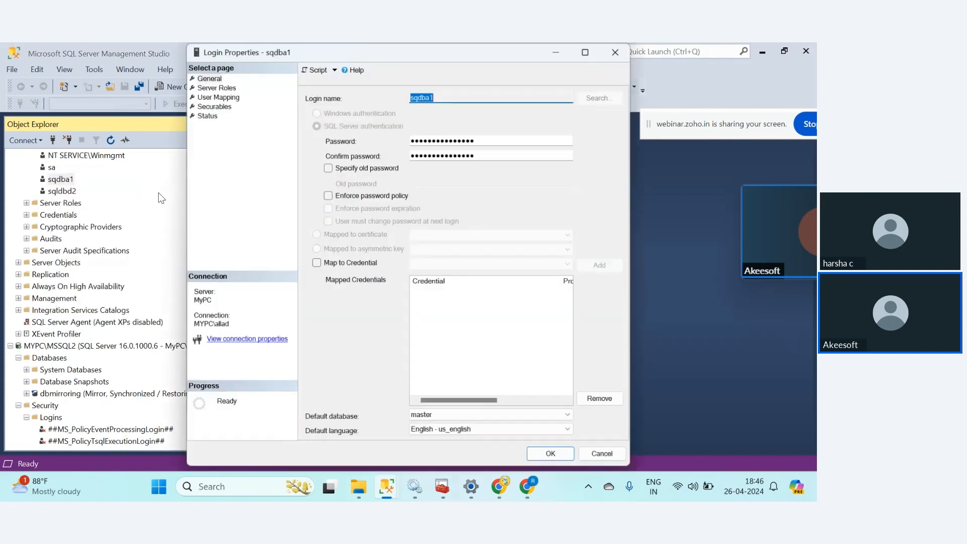
click(602, 454)
Start a sqdba1 login on the MSSQL2 instance with SQL Server authentication, no password policy enforcement, and the account password entered and confirmed.
drag(286, 278, 283, 380)
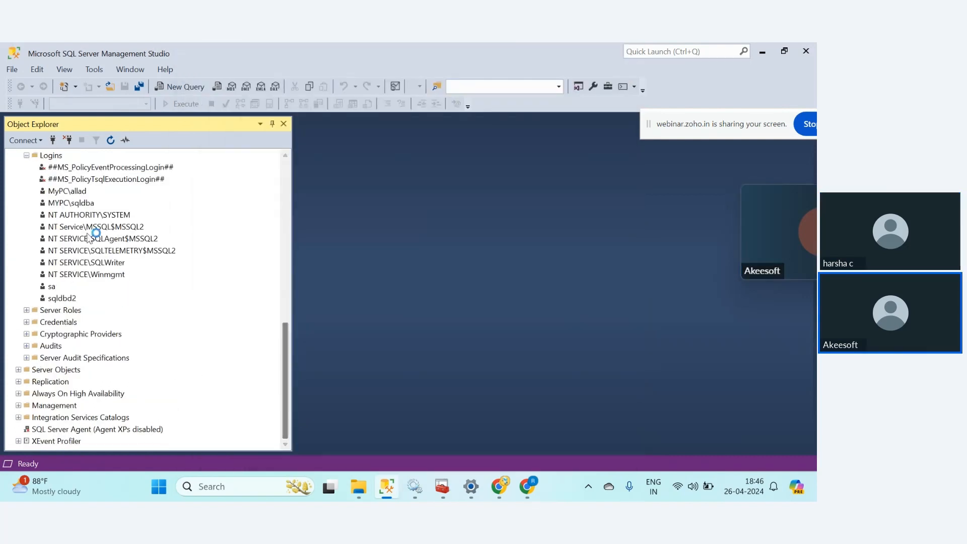
right_click(51, 155)
click(68, 163)
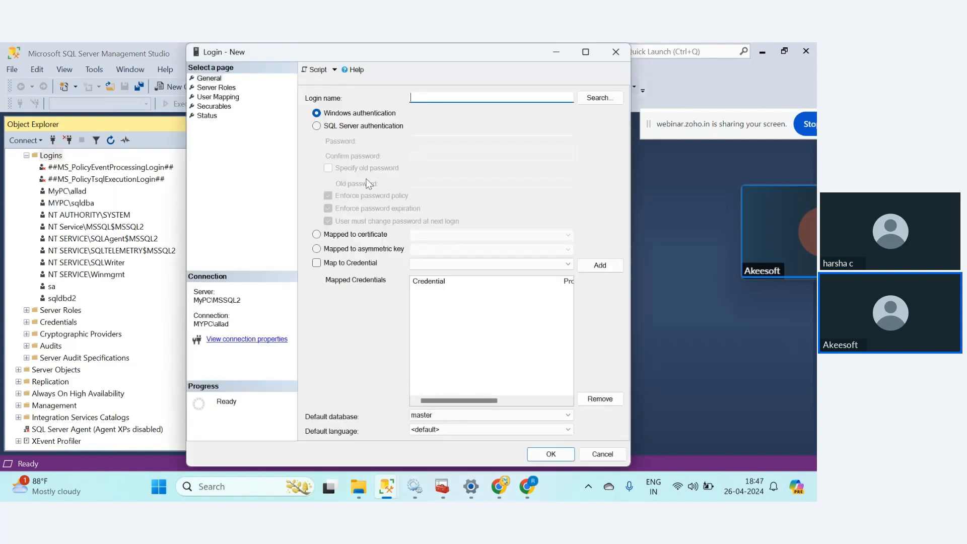
text(sqdba1)
click(353, 126)
click(357, 197)
click(416, 141)
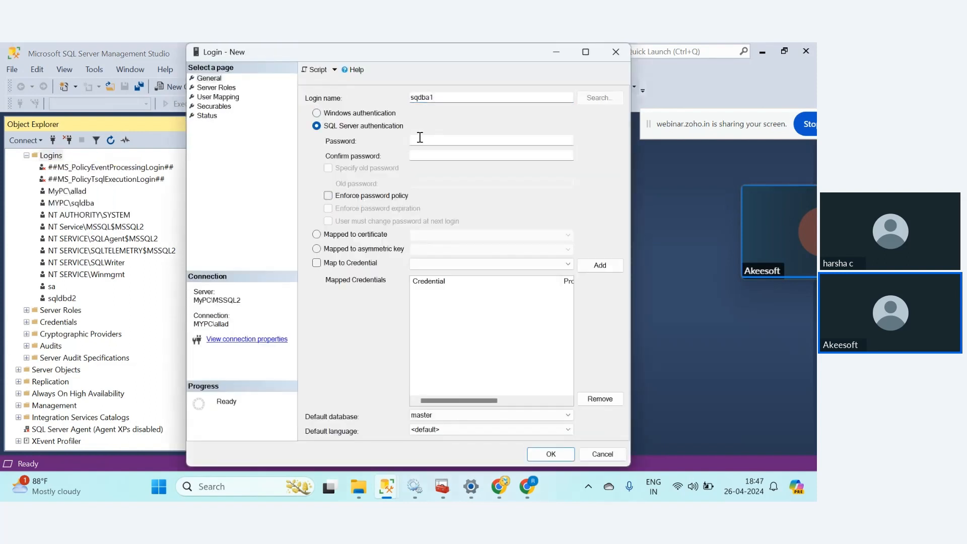
text(******)
click(430, 155)
text(******)
Grant the new sqdba1 login the sysadmin server role and create it on MSSQL2.
click(228, 87)
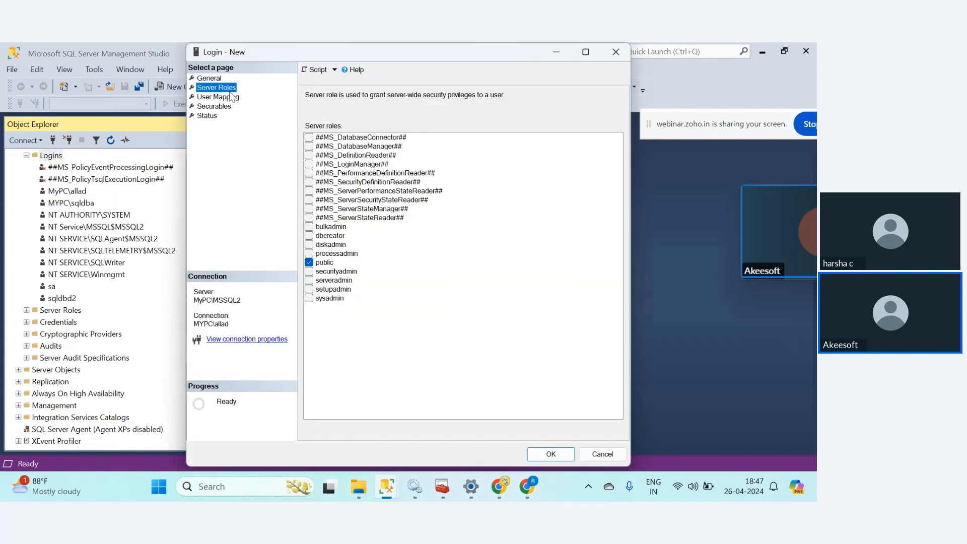
click(309, 298)
click(557, 456)
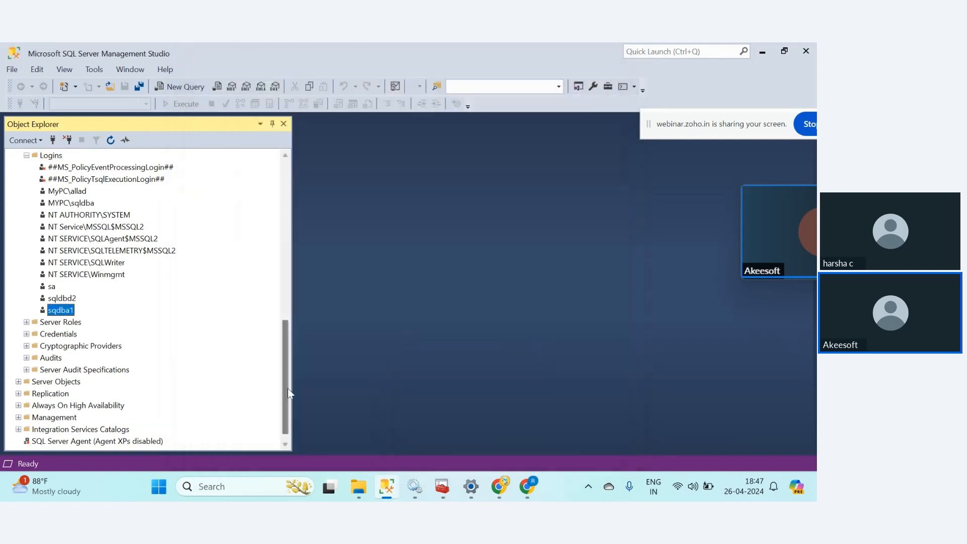
drag(286, 382, 395, 388)
Compare the SQL Server services' log-on accounts in SQL Server Configuration Manager with the Notion notes and the MSSQL2 logins in Management Studio.
click(443, 486)
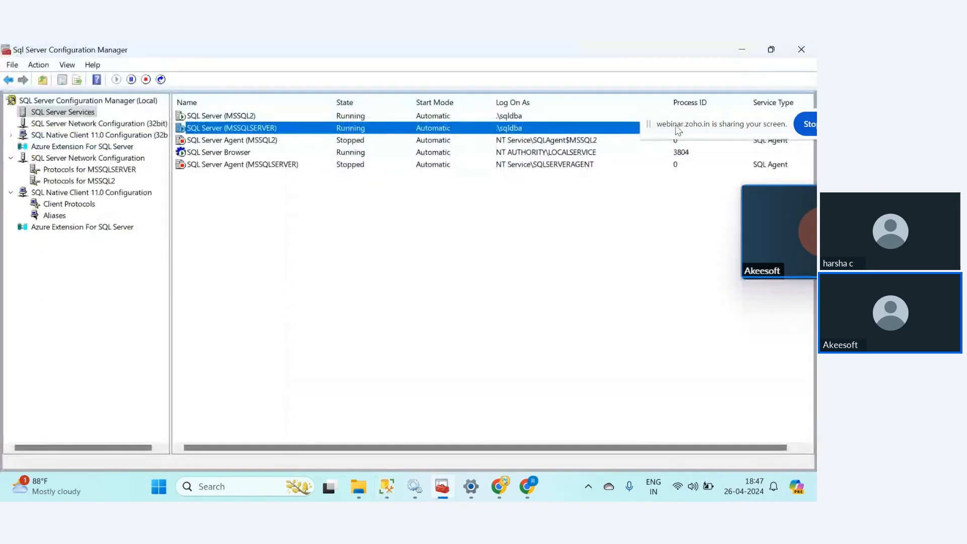
drag(698, 115, 681, 53)
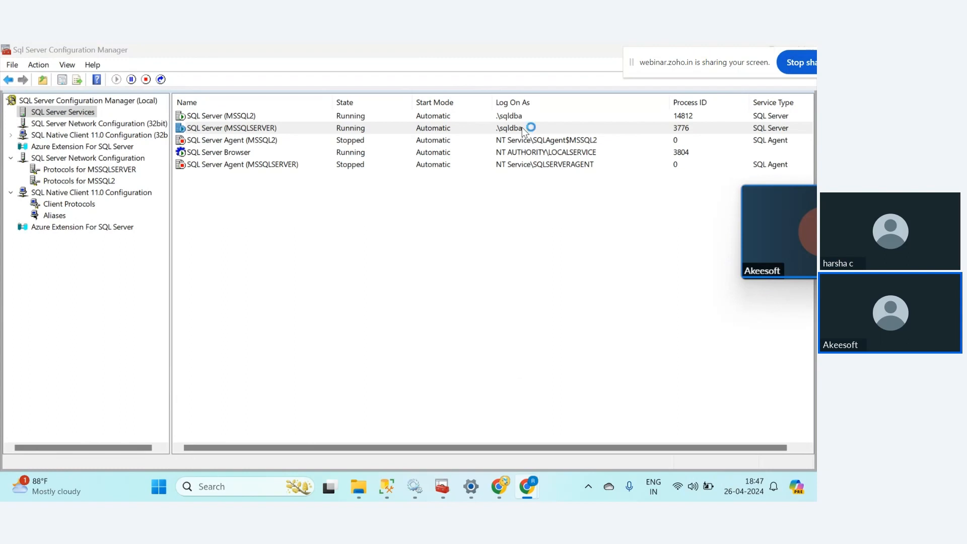
click(526, 486)
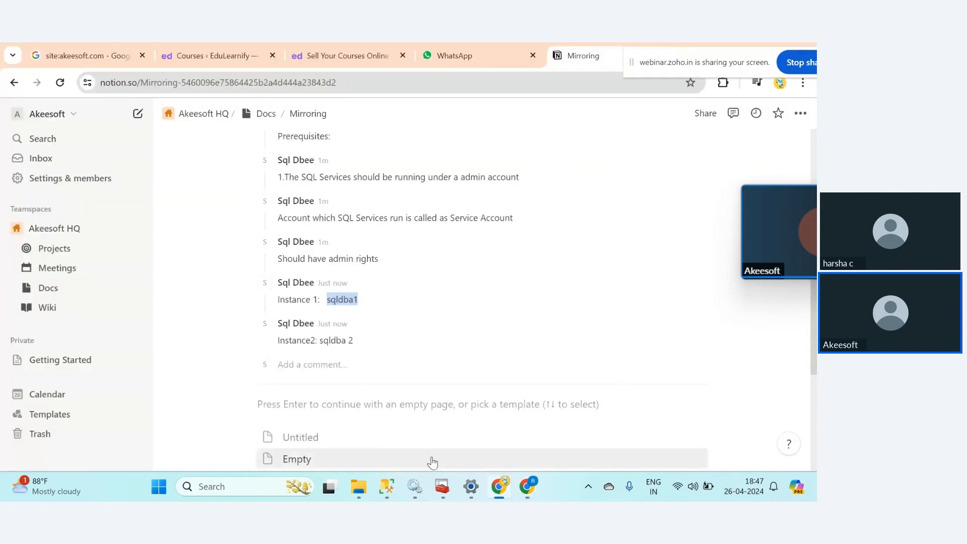
click(387, 486)
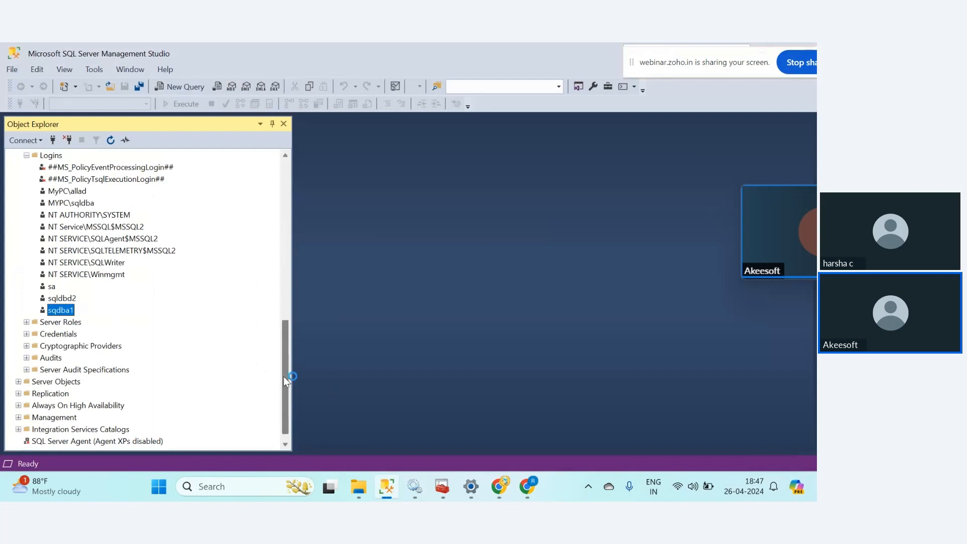
drag(285, 374, 285, 345)
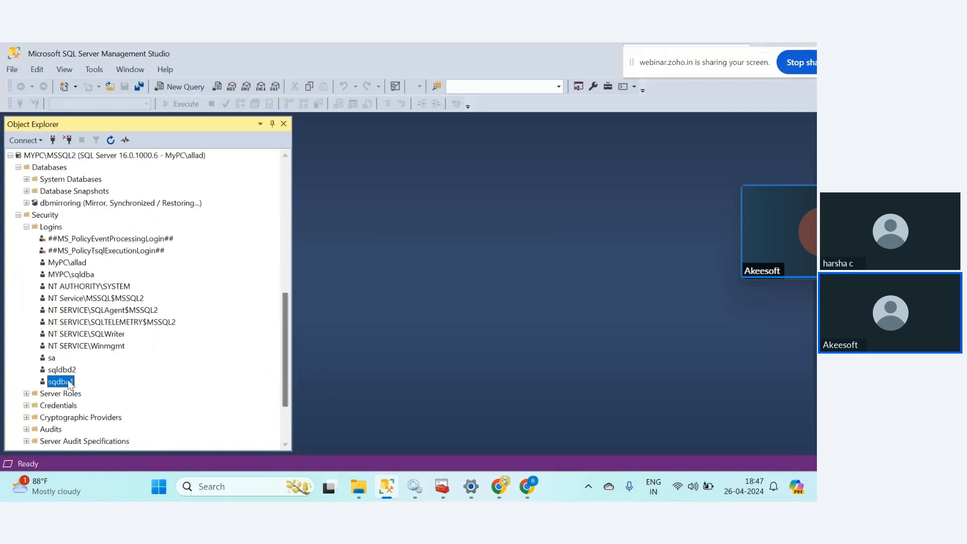
click(498, 486)
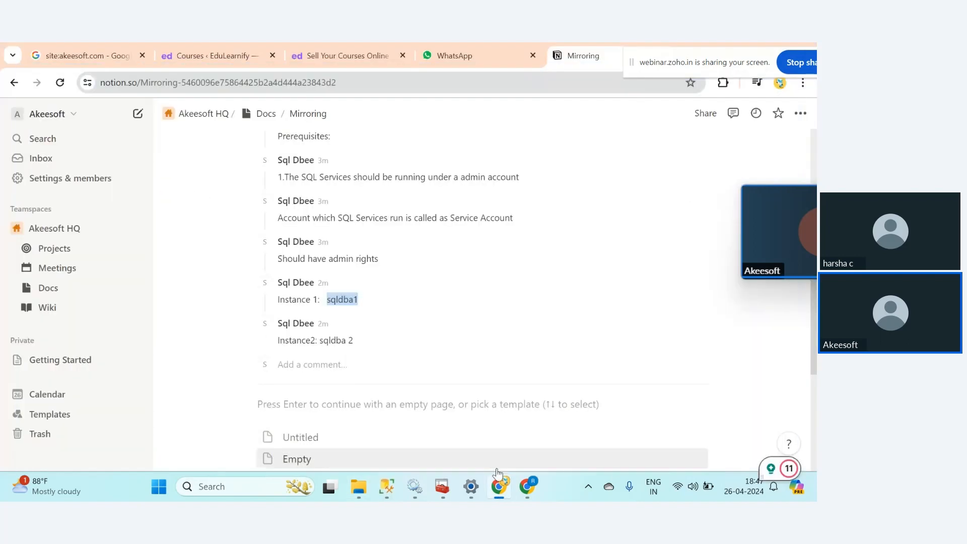
click(447, 493)
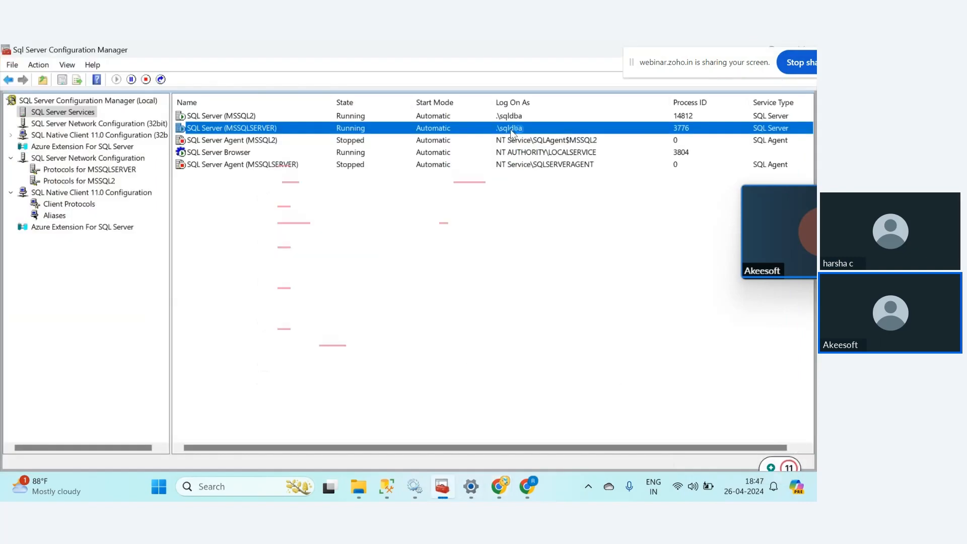
key(alt+Tab)
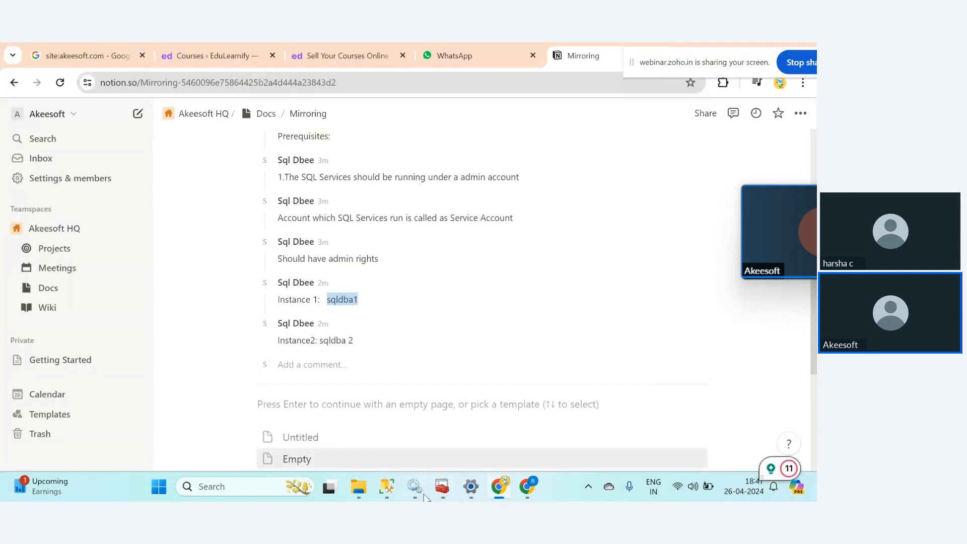
key(alt+Tab)
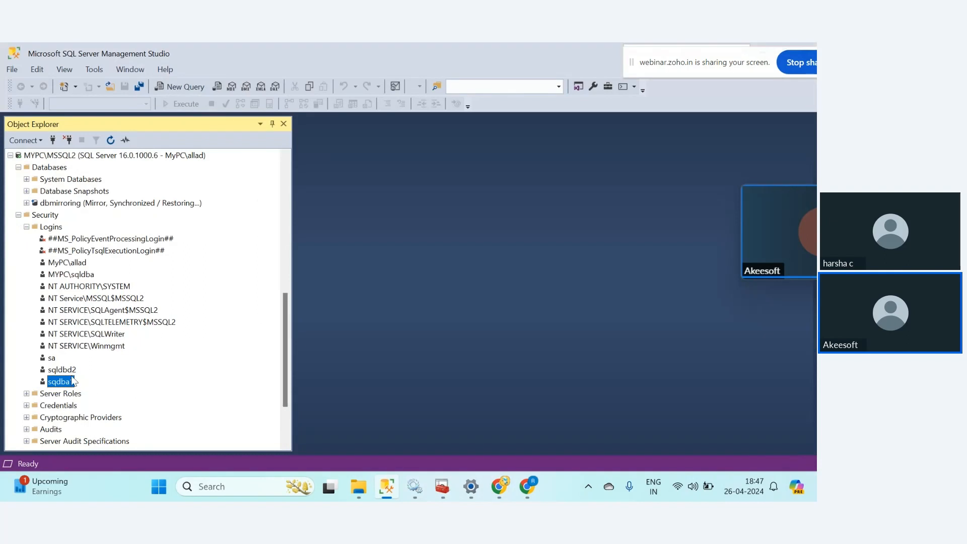
Check the MYPC\sqldba login on both instances and the matching sqldba local account in the Windows user settings.
click(74, 276)
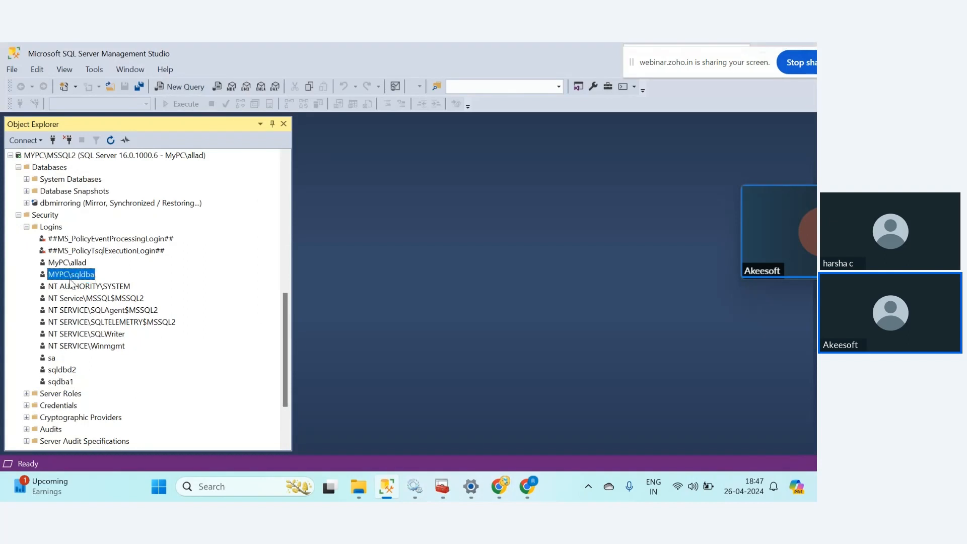
drag(283, 337, 216, 242)
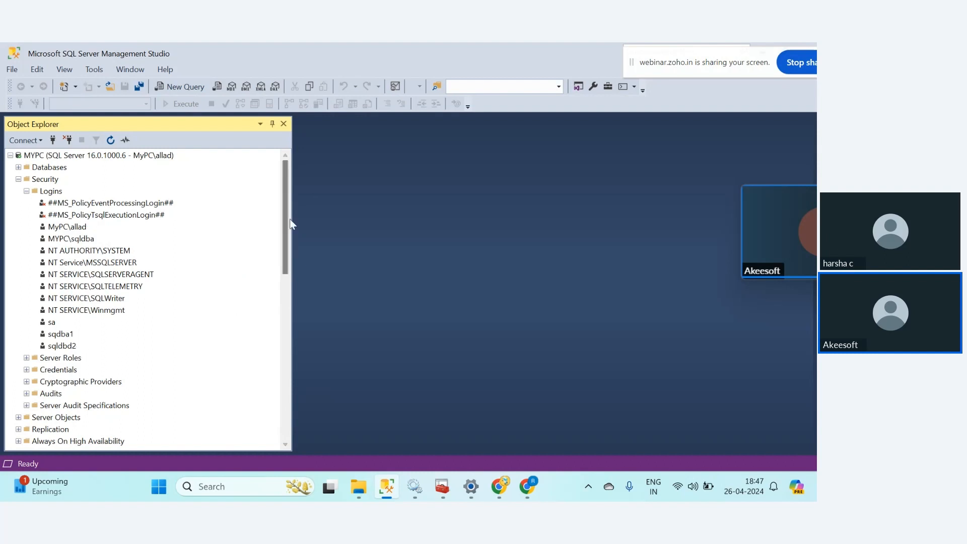
drag(290, 221, 286, 248)
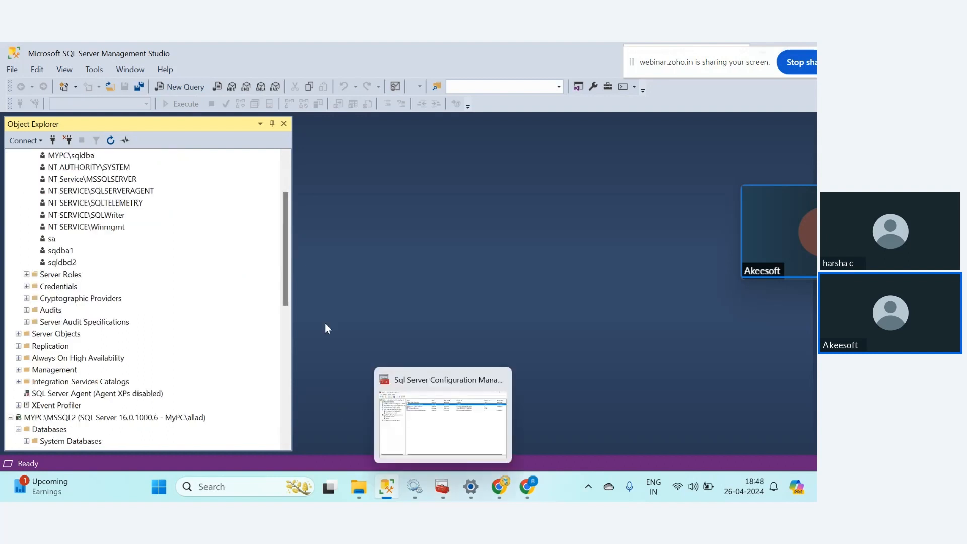
scroll(155, 245, up, 3)
click(73, 239)
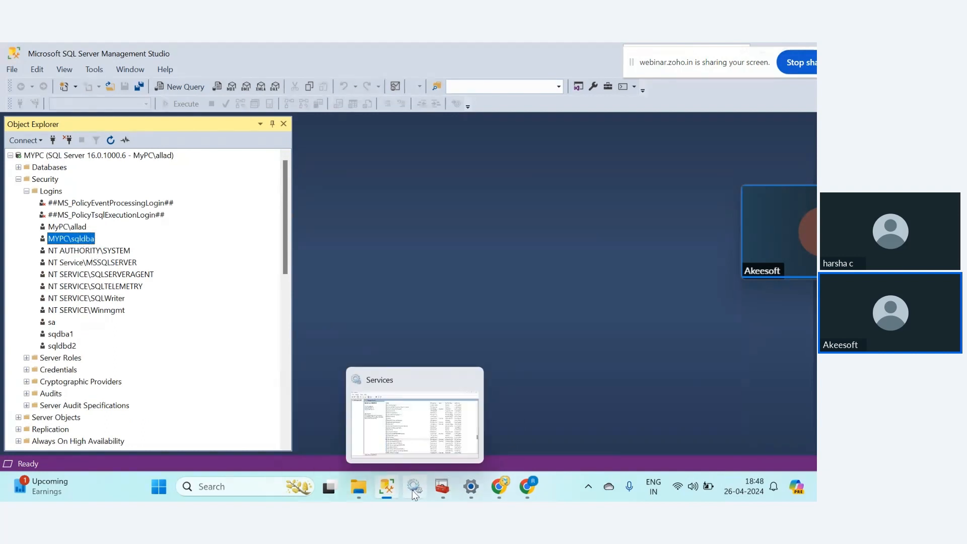
click(470, 487)
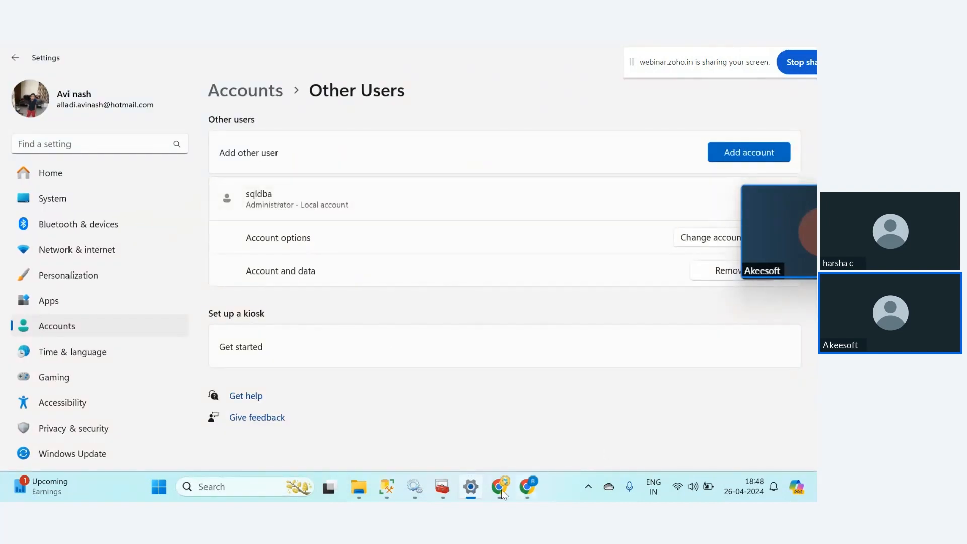
click(471, 488)
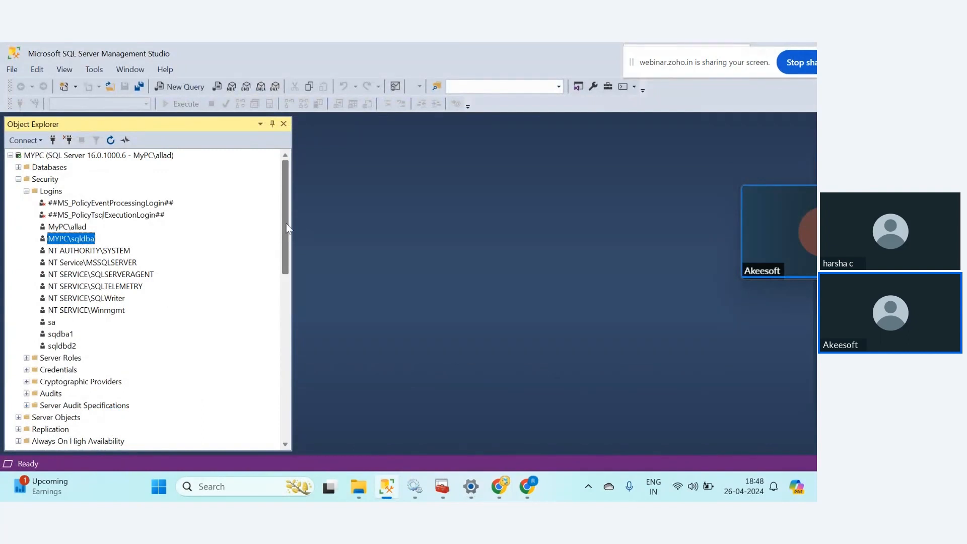
Collapse the Security folders of both instances and the MSSQL2 instance's tree.
click(18, 179)
click(18, 334)
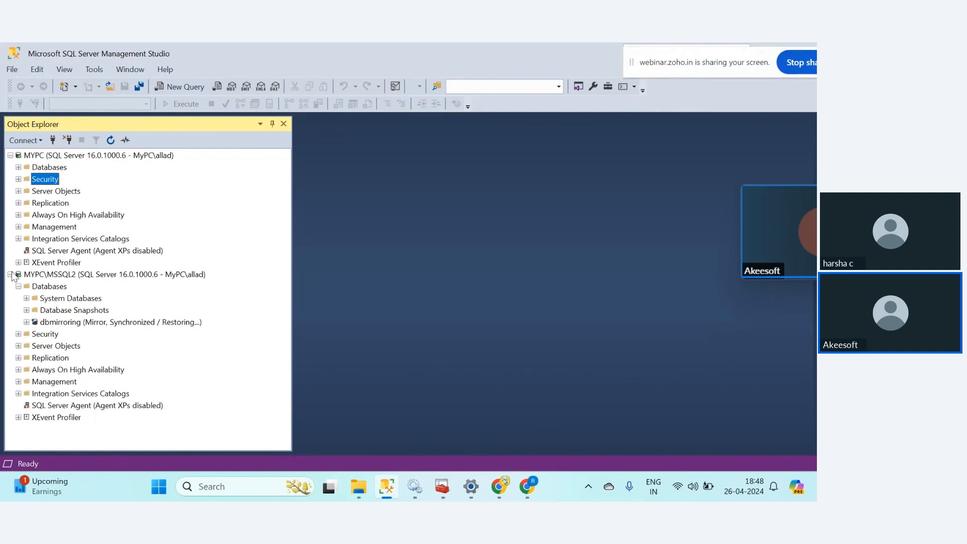
click(10, 275)
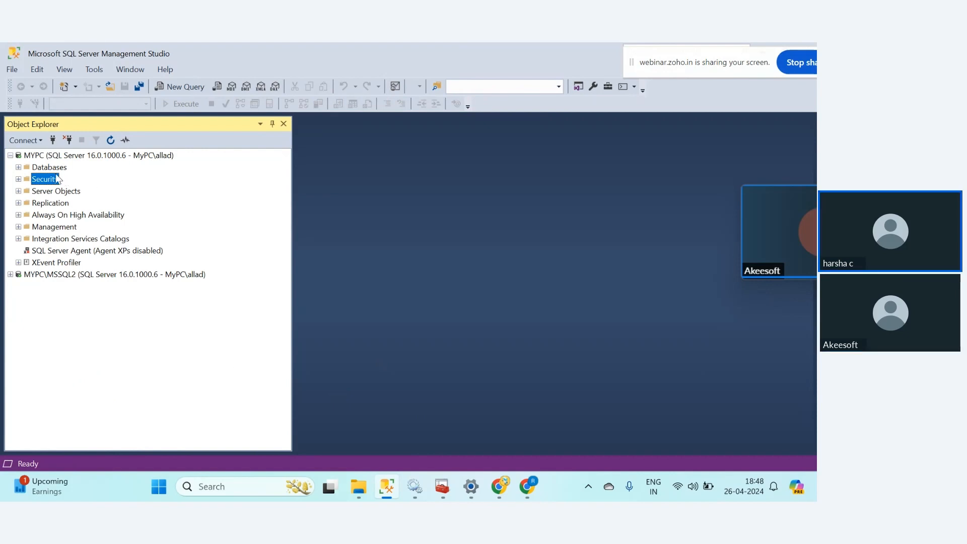
Switch to the Notion Mirroring page and write the comment "versions and editions should be same" below the instance accounts.
click(501, 496)
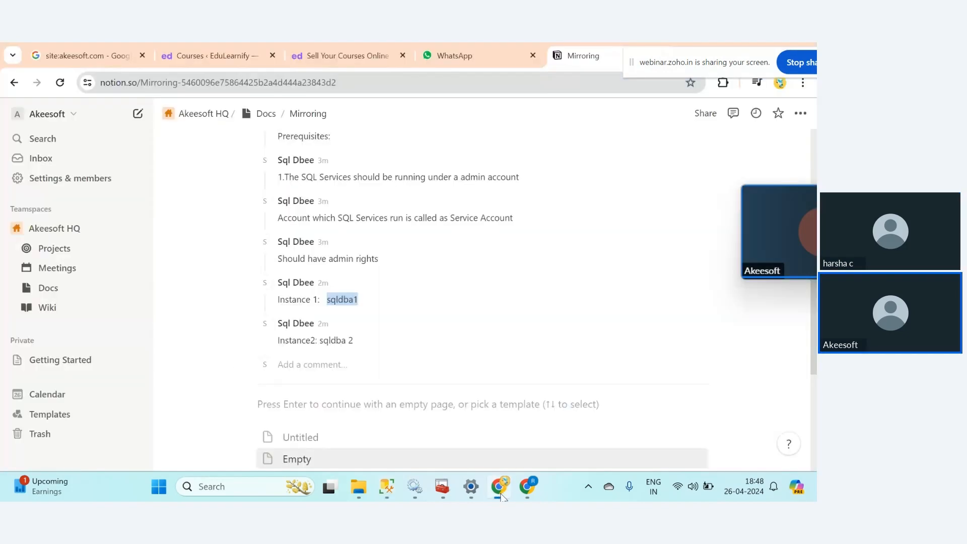
click(375, 367)
text(v)
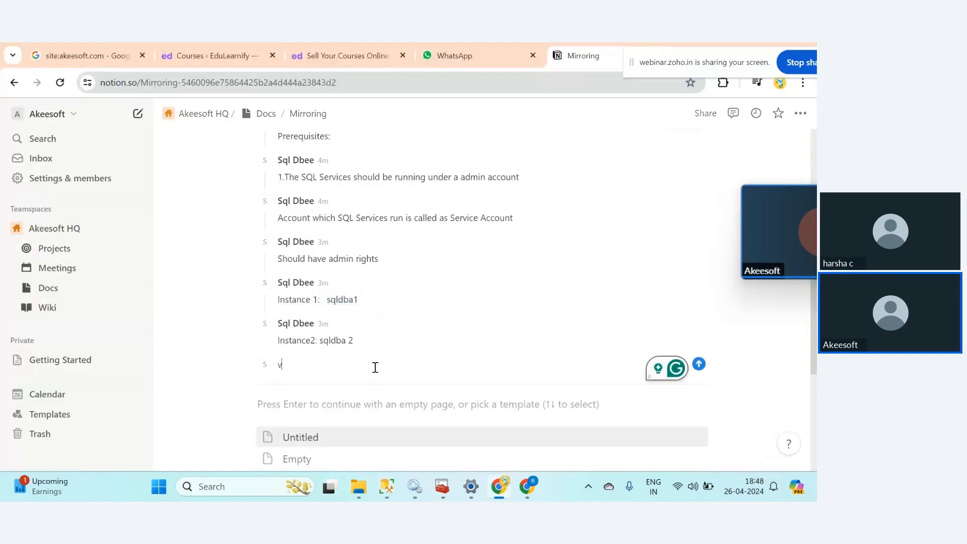
text(ersions and edition sh)
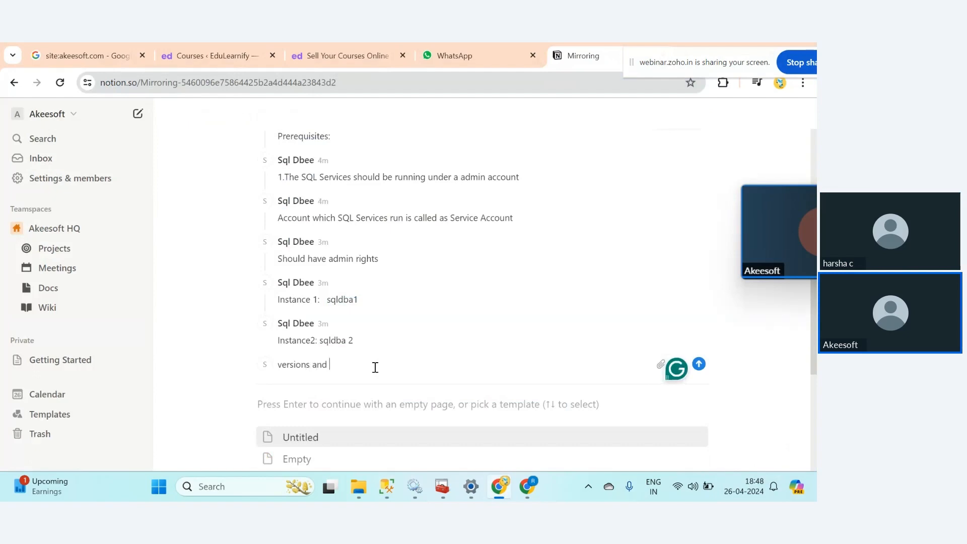
key(BackSpace)
key(BackSpace)
key(BackSpace)
text(s should be same)
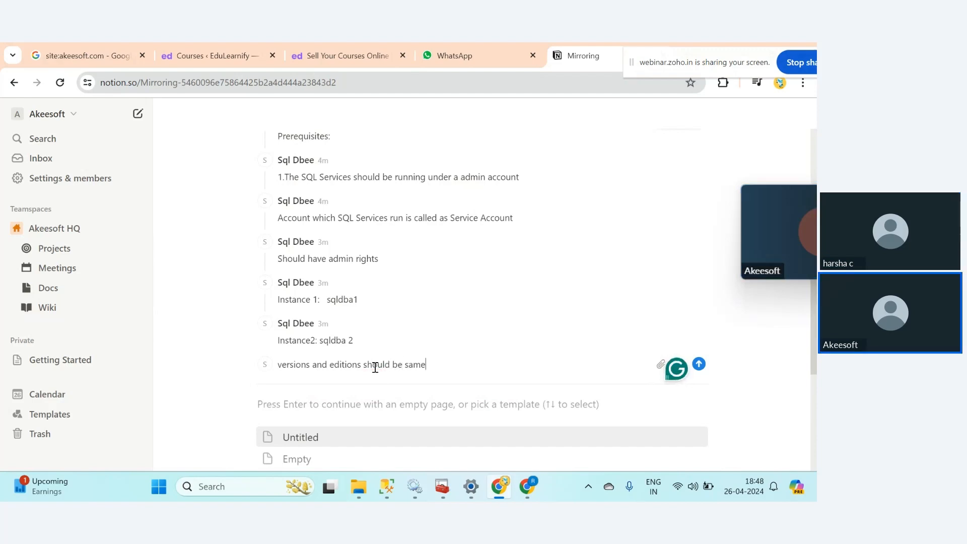
text(()
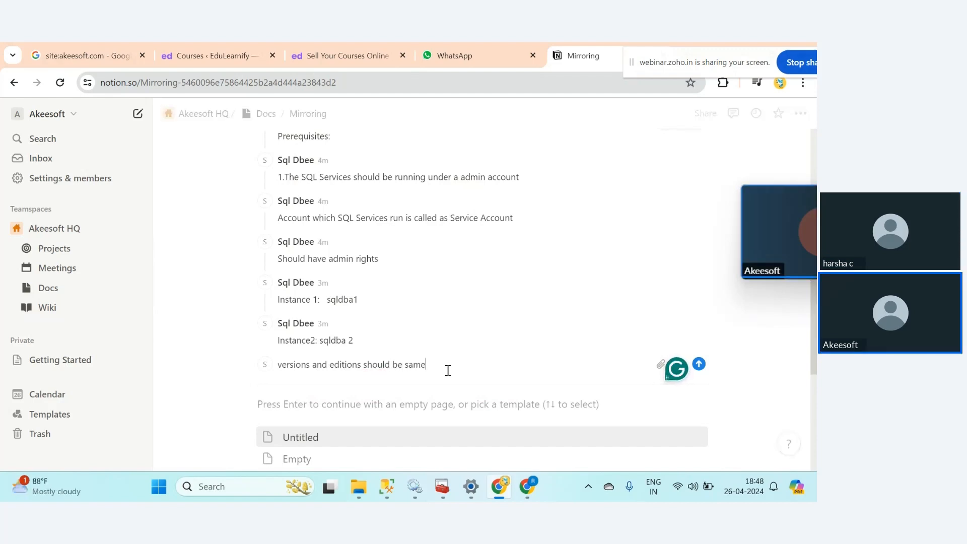
Return to Management Studio and start a new database named db2 on the MYPC instance.
click(500, 487)
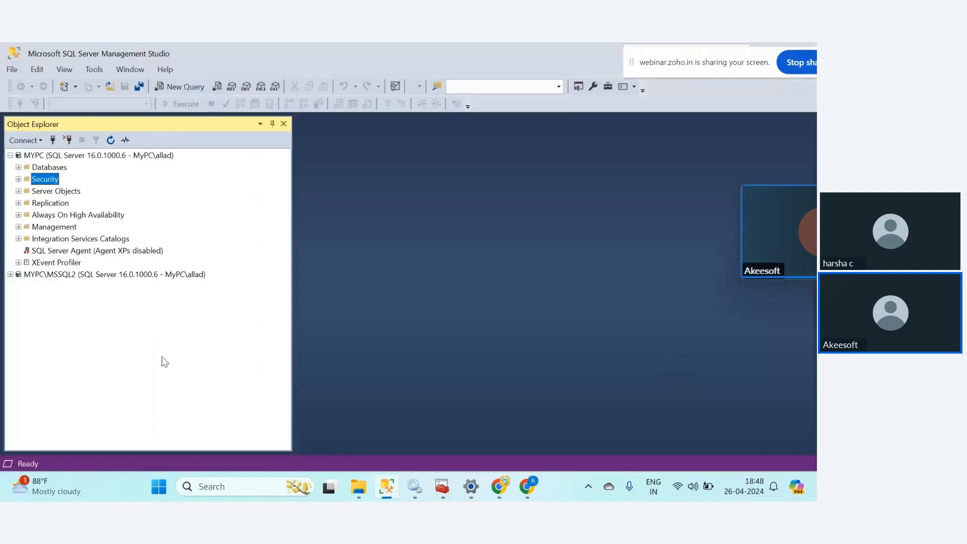
click(19, 167)
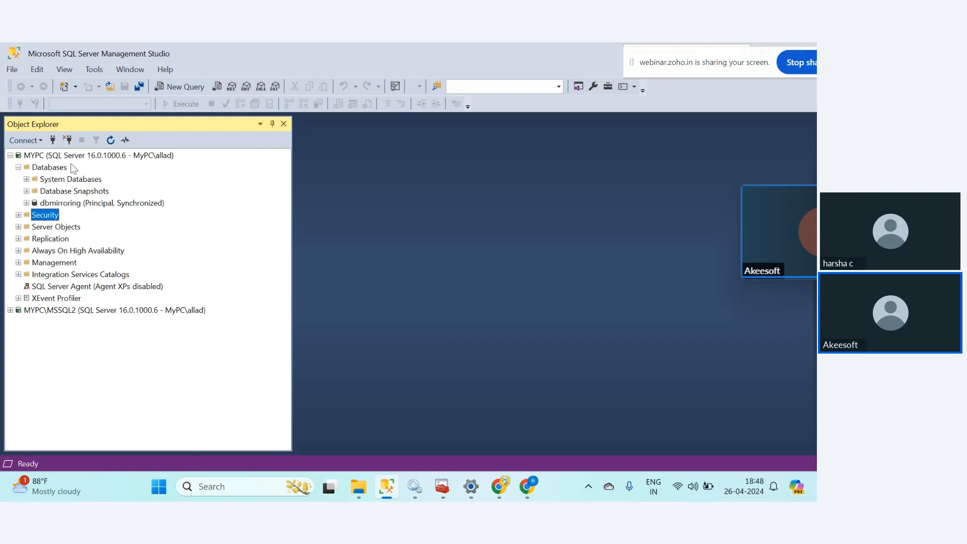
right_click(56, 168)
click(89, 170)
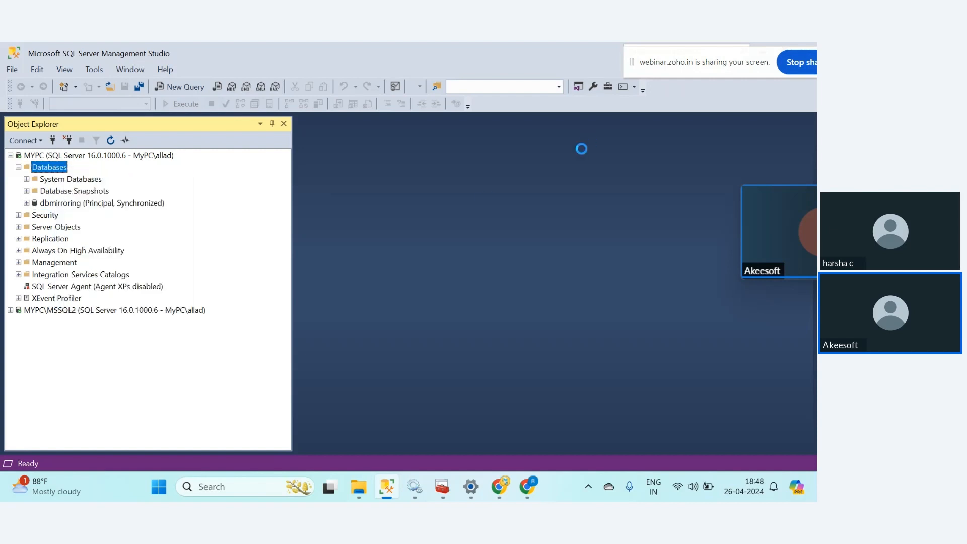
text(dba)
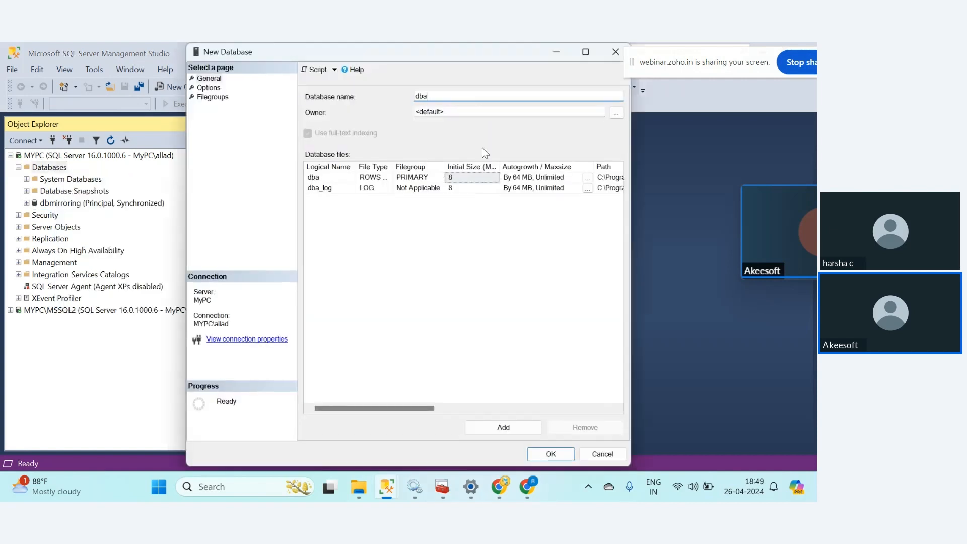
key(BackSpace)
key(BackSpace)
text(db2)
Set the db2 database's owner to sa and create the database.
key(Return)
key(Tab)
text(sa)
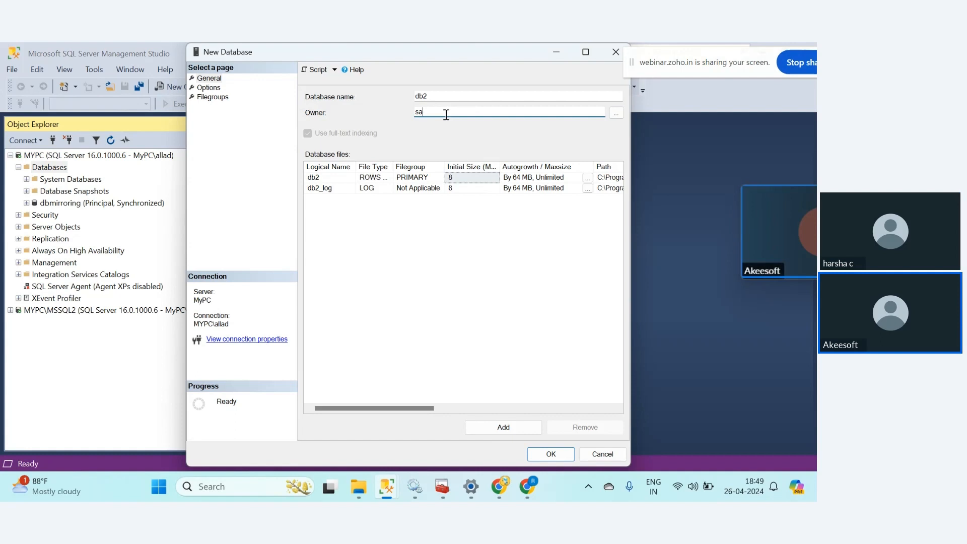
double_click(425, 117)
click(561, 456)
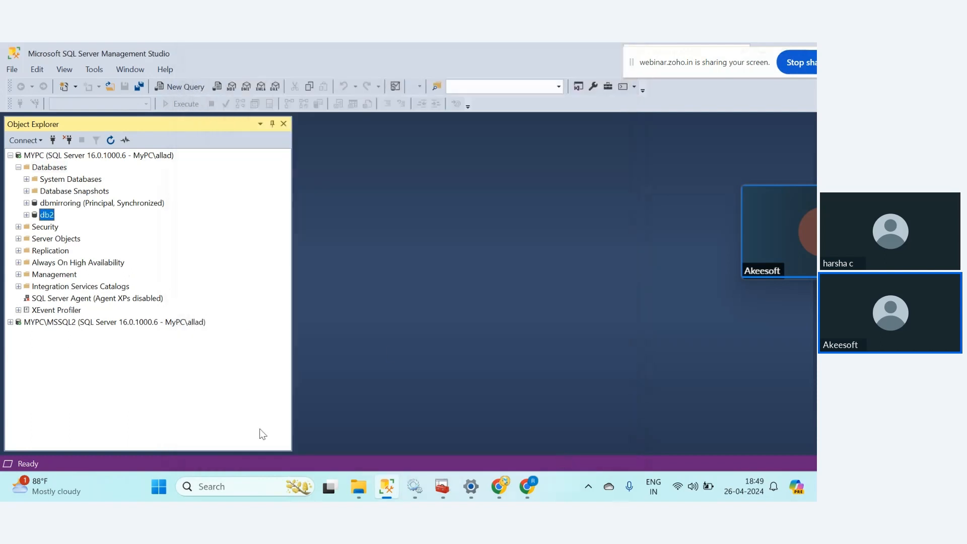
right_click(40, 214)
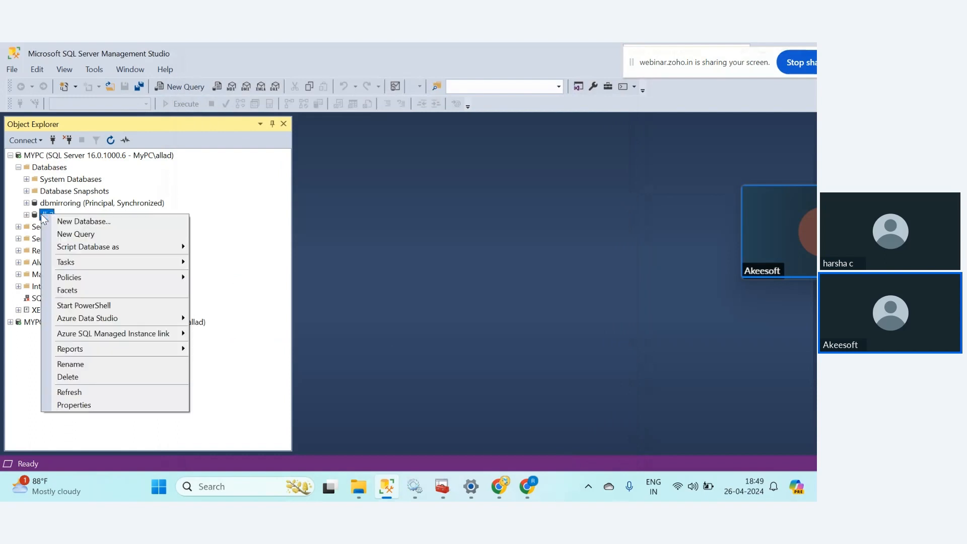
click(270, 292)
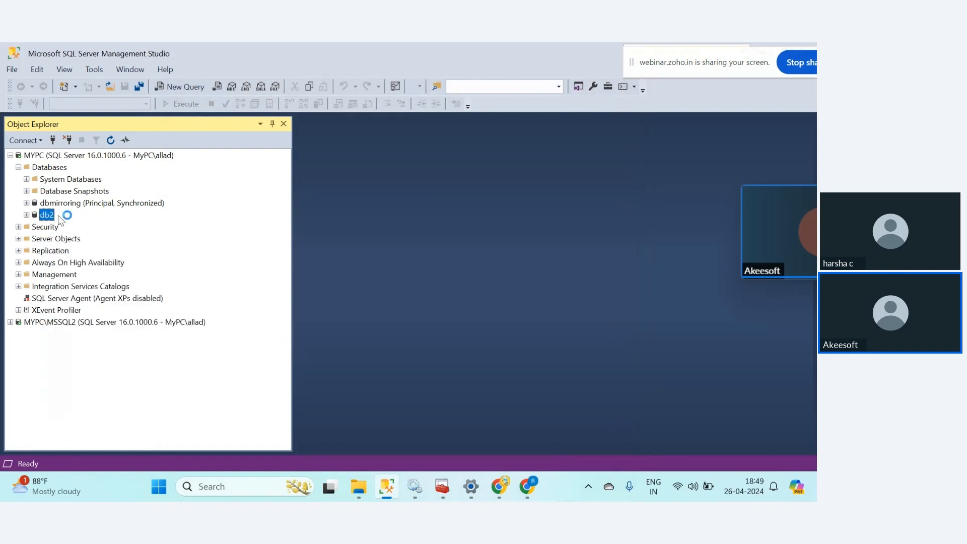
click(61, 156)
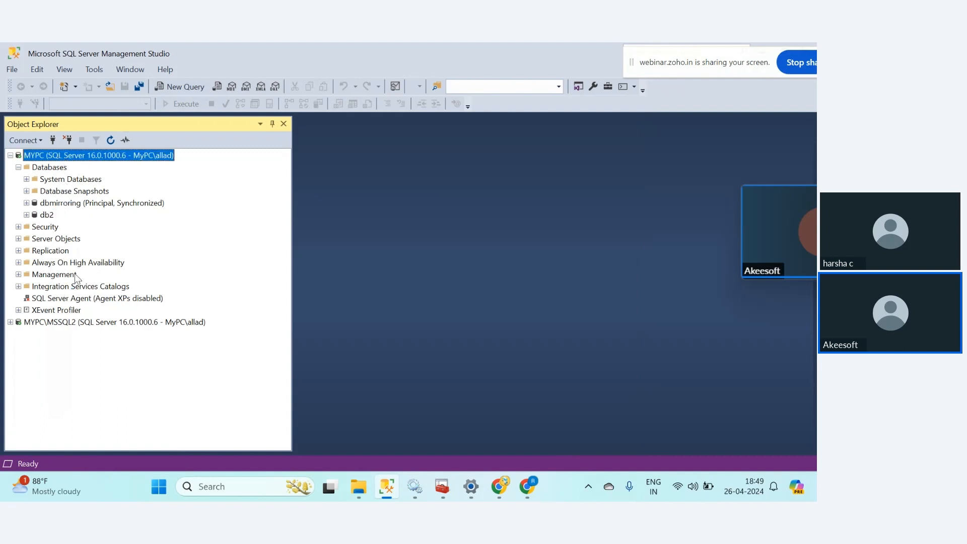
click(57, 324)
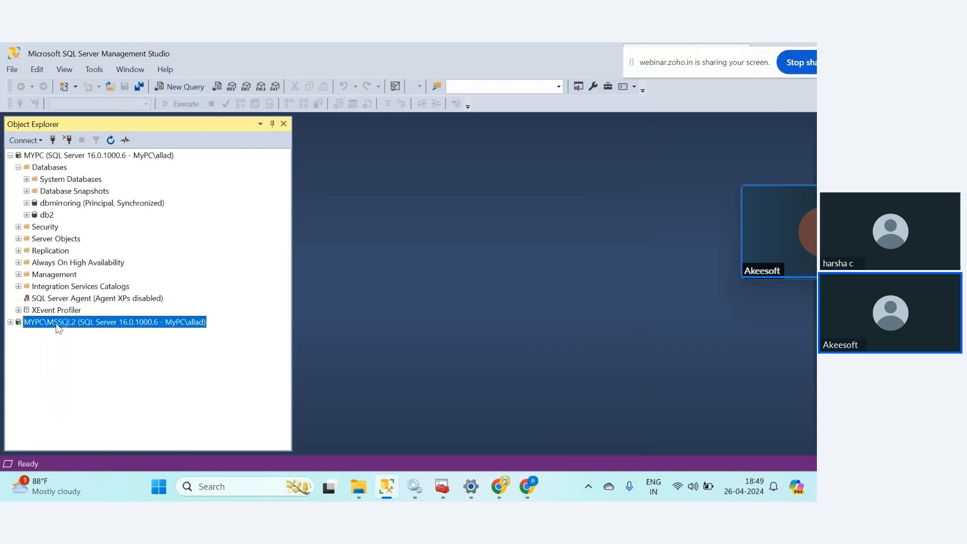
click(50, 215)
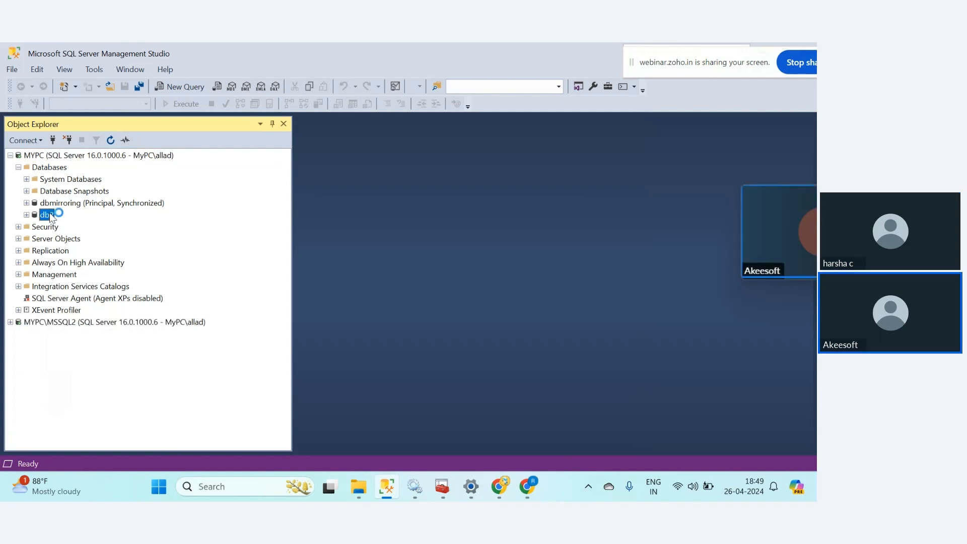
click(60, 325)
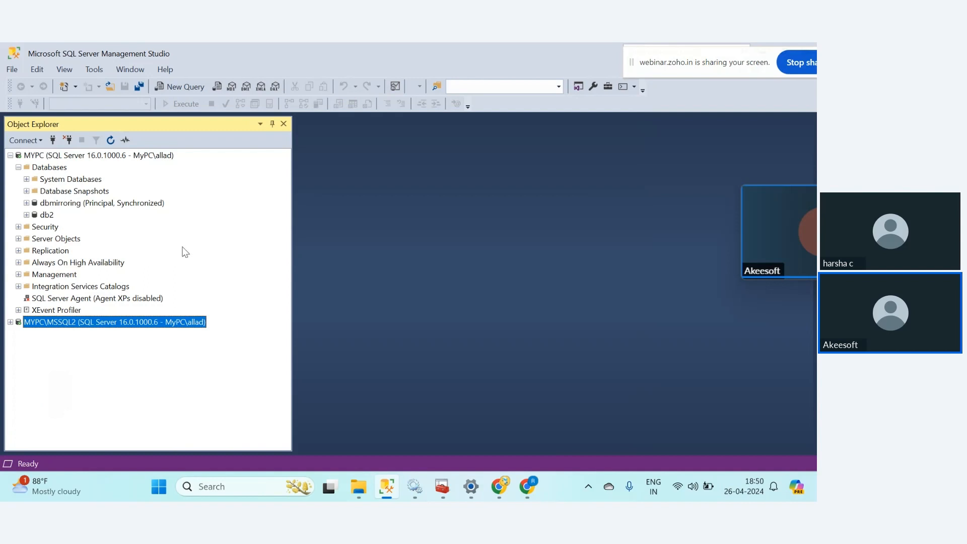
Switch to the Notion Mirroring page, post the pending versions and editions comment, and add the comment "1.Full backup".
click(498, 491)
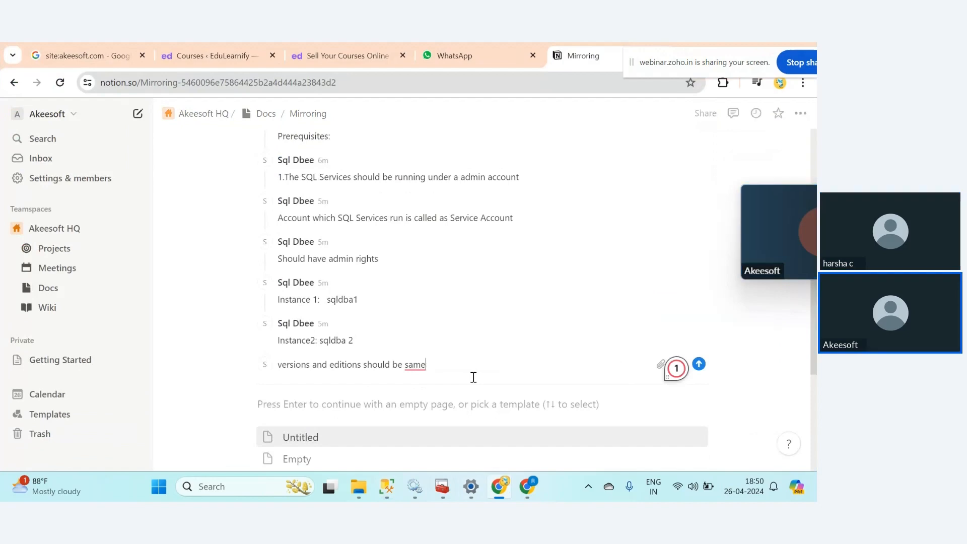
key(Return)
text(1.)
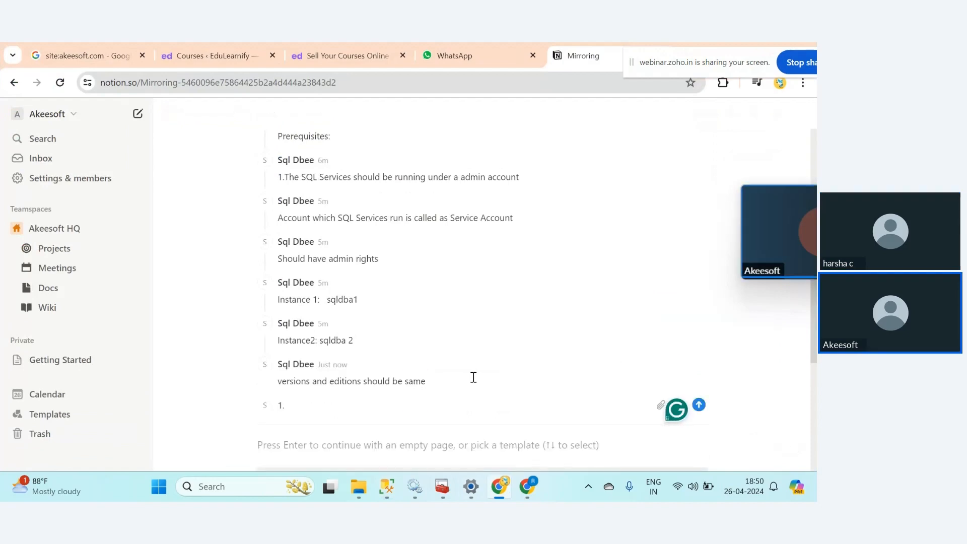
scroll(413, 398, down, 3)
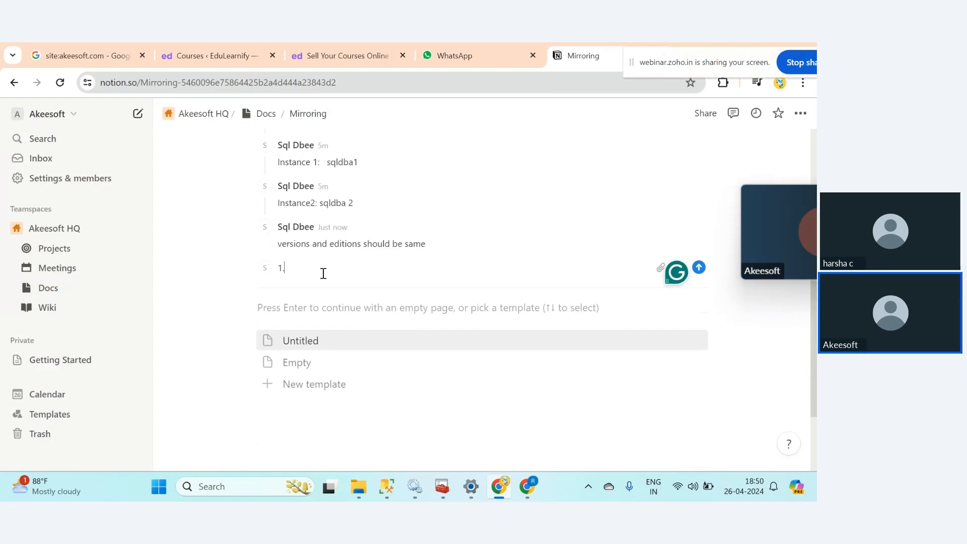
text(Full backup)
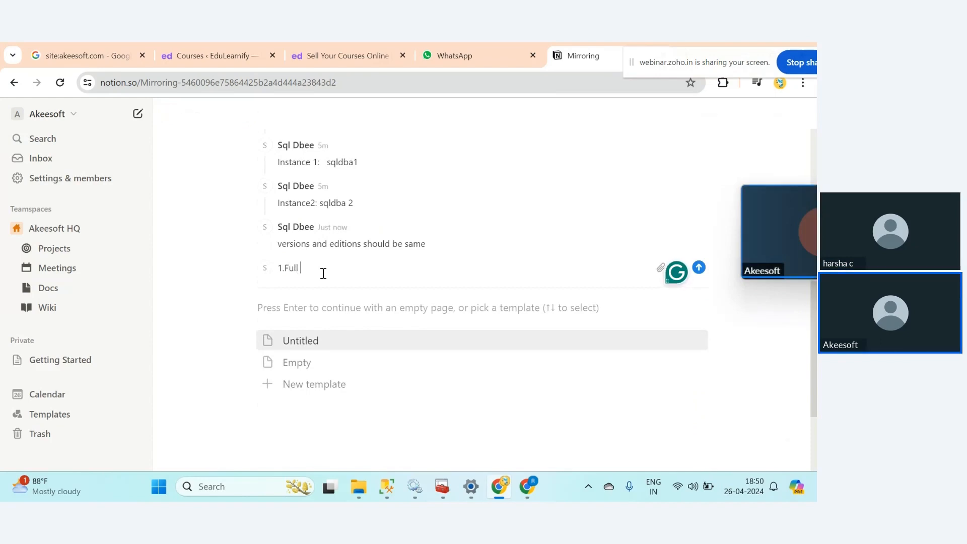
key(Return)
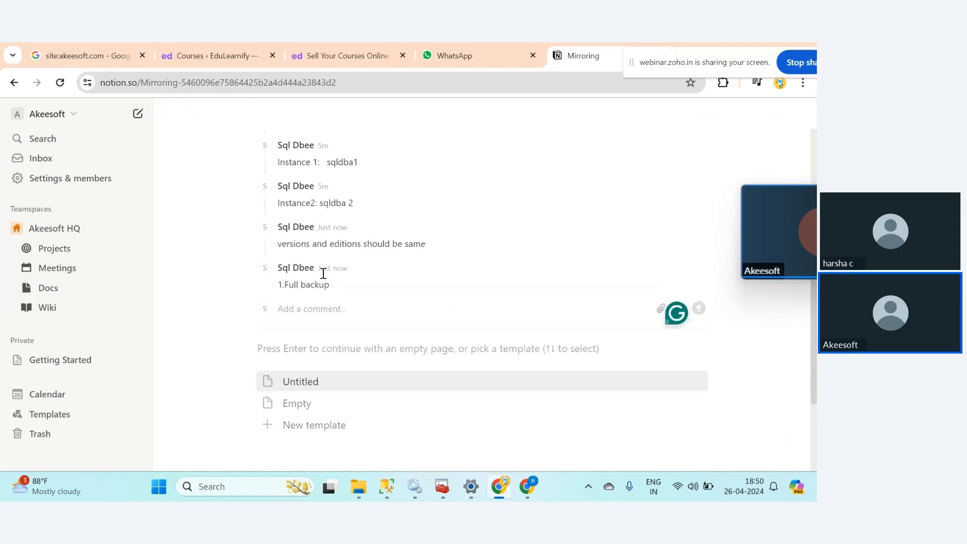
Post the comment "2.Copy to secondary" and write the comment "3.restore with no recovery" below it.
text(2.Copy)
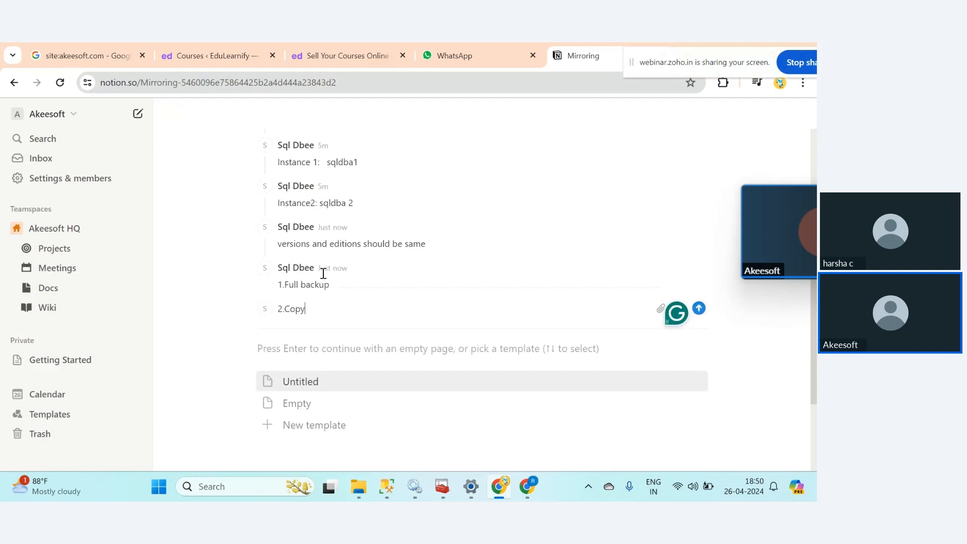
text( to secondary)
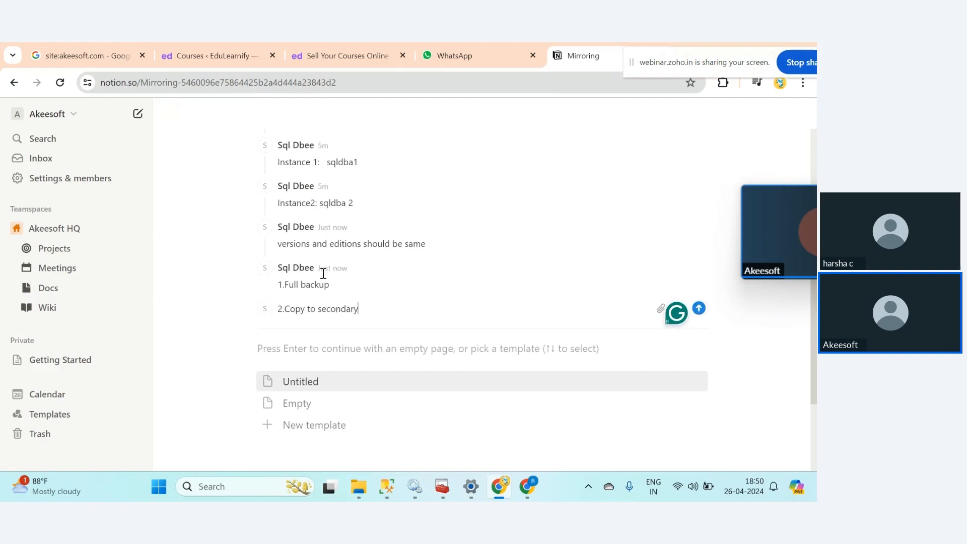
key(Return)
text(3.)
text(re)
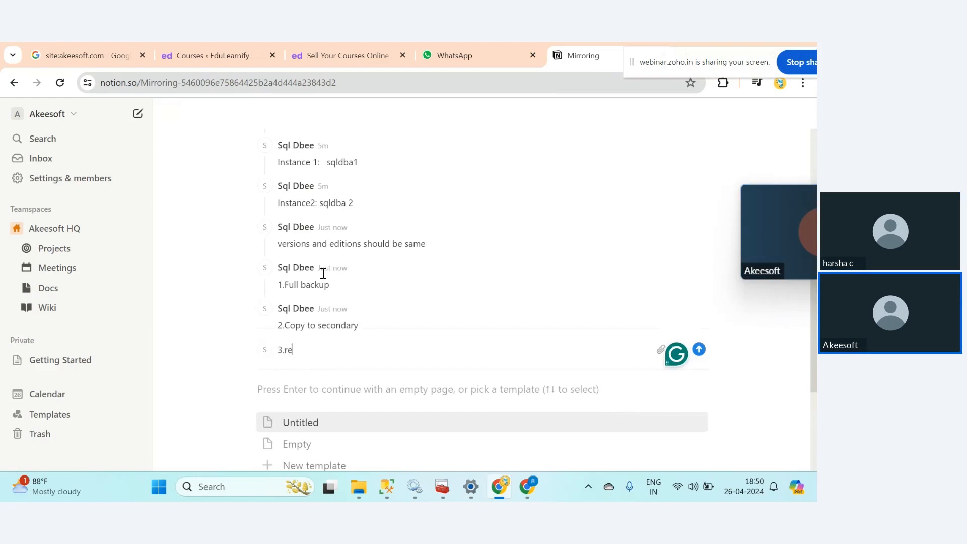
text(store with n)
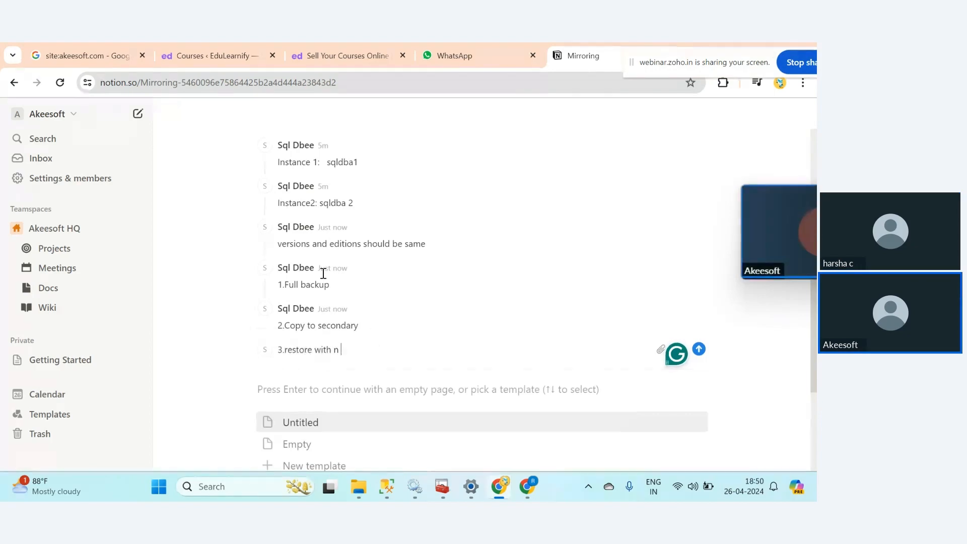
text(o recovery)
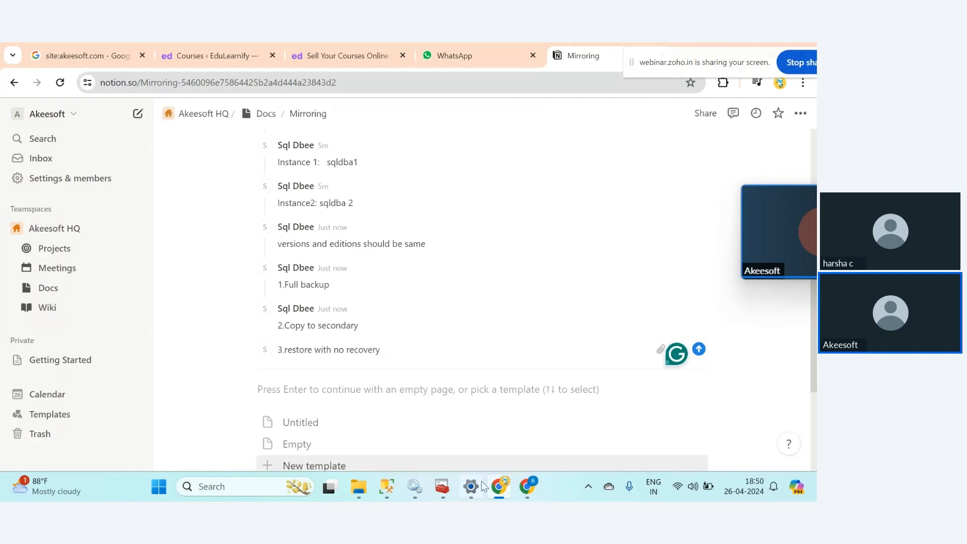
Return to Management Studio and check which databases exist on the MSSQL2 instance.
click(500, 488)
right_click(47, 216)
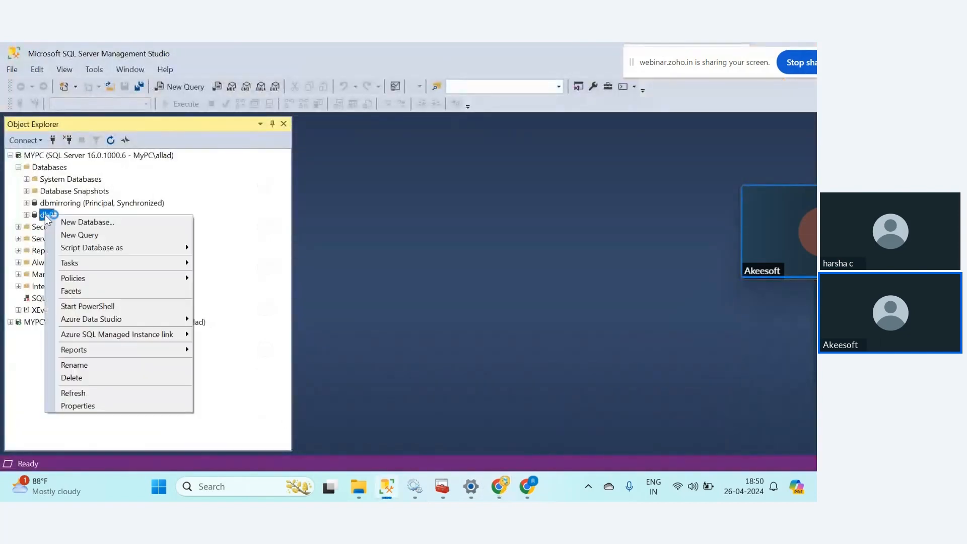
click(86, 235)
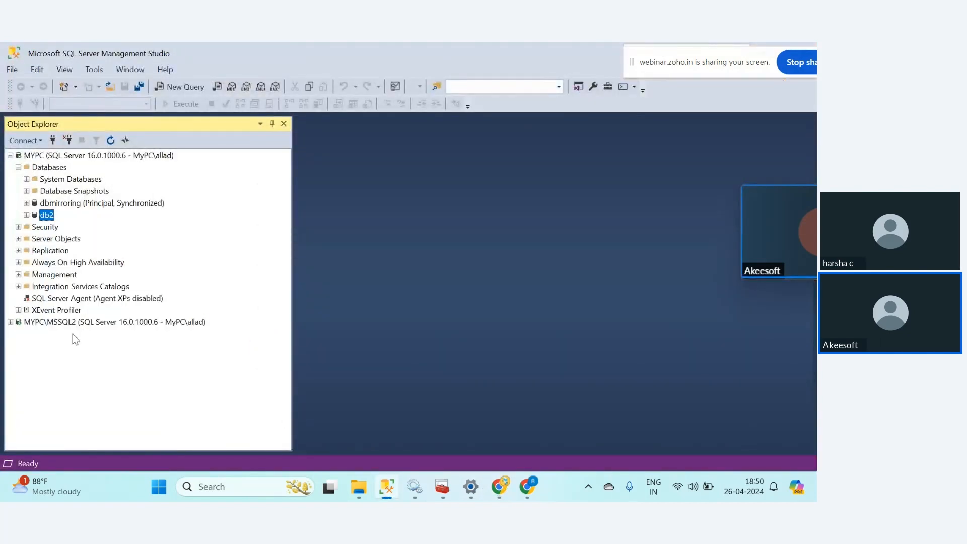
click(10, 322)
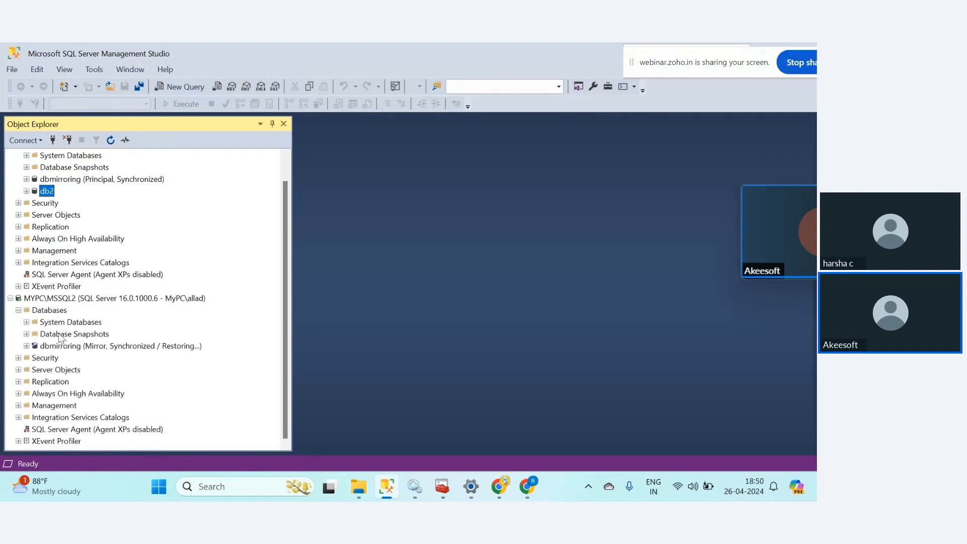
click(10, 298)
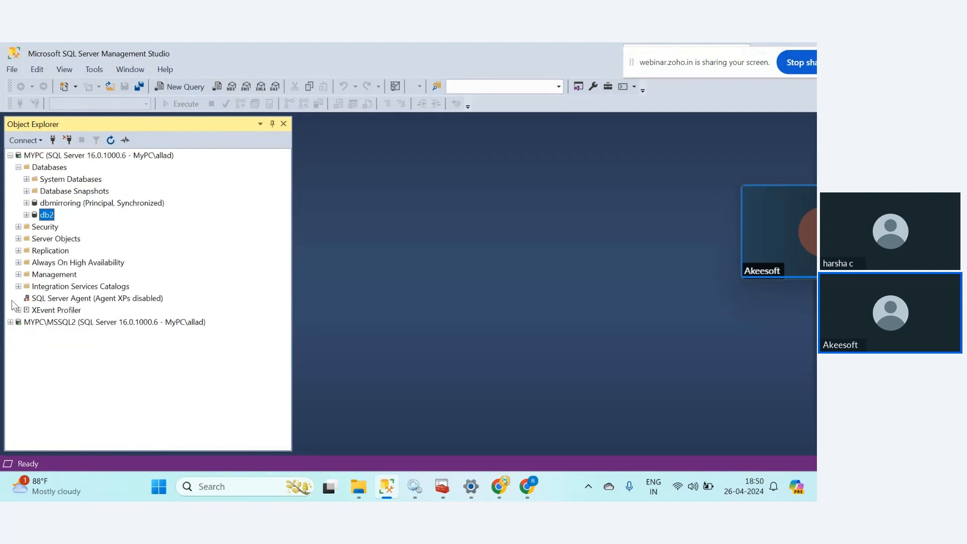
Open the backup settings for db2 on the MYPC instance and start adding a disk destination.
right_click(46, 215)
mouse_move(89, 263)
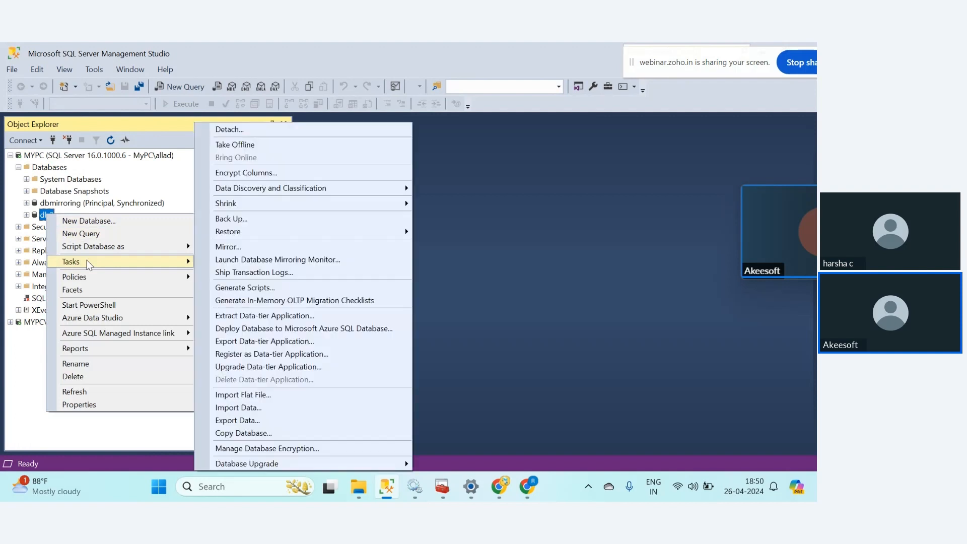
click(239, 219)
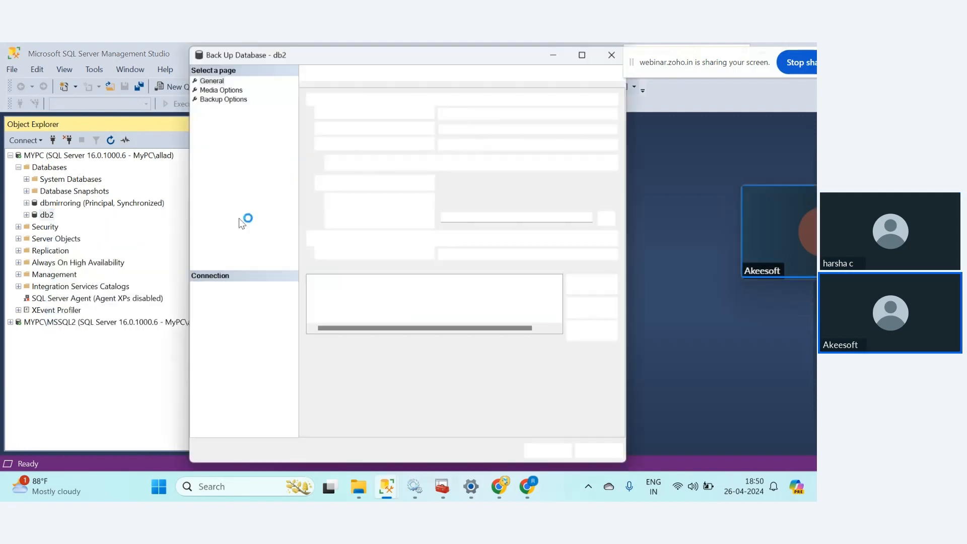
click(596, 309)
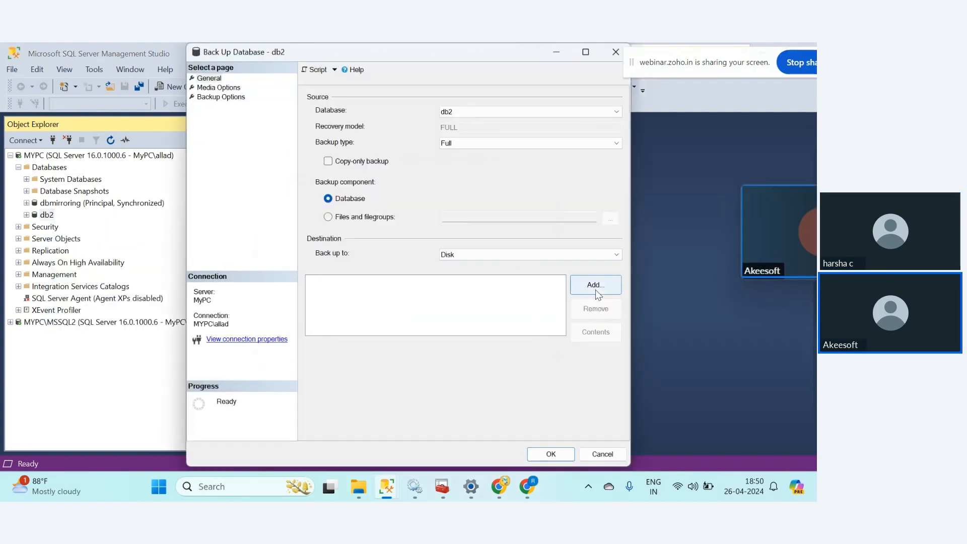
click(595, 285)
Set the backup destination to db2.bak in the E:\ls_primary folder and run the full backup of db2.
click(517, 259)
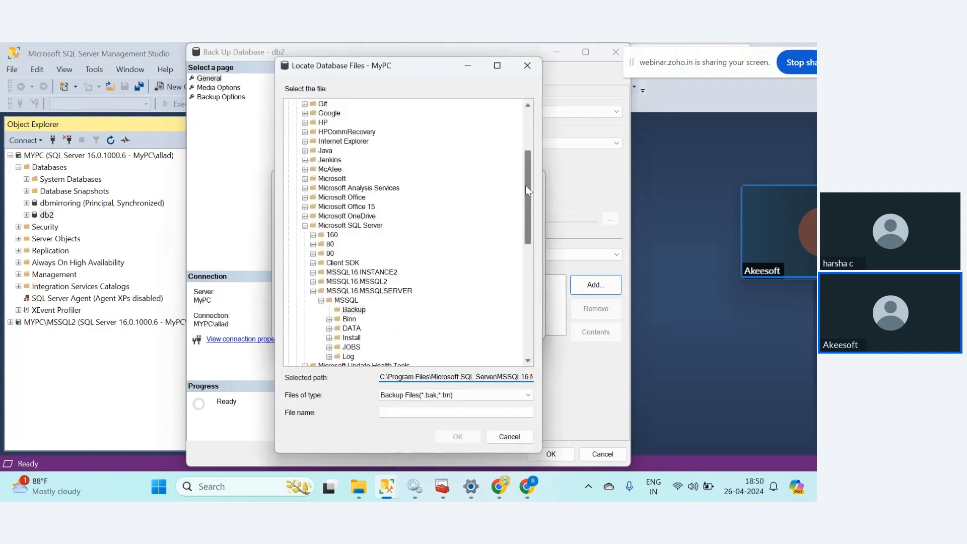
drag(526, 189, 525, 300)
click(289, 357)
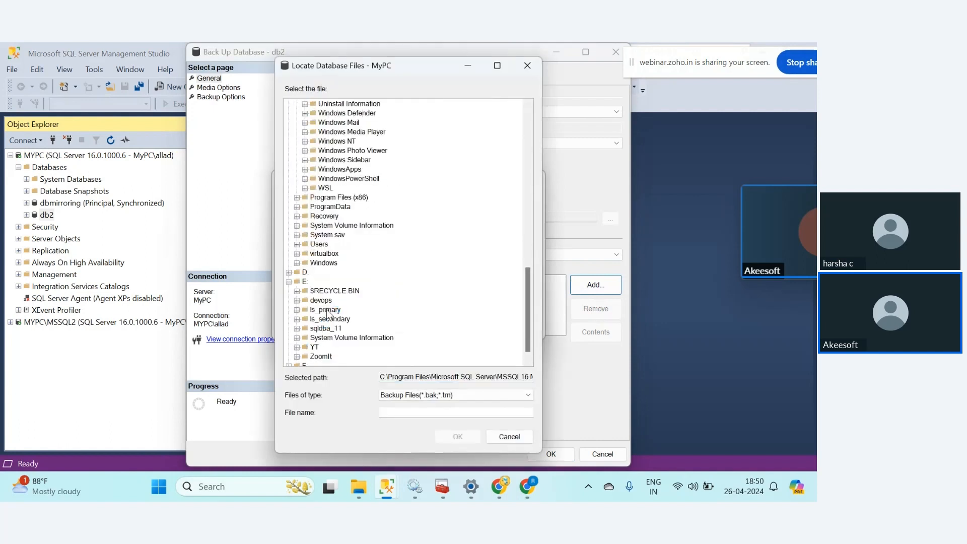
click(328, 310)
click(416, 412)
text(db)
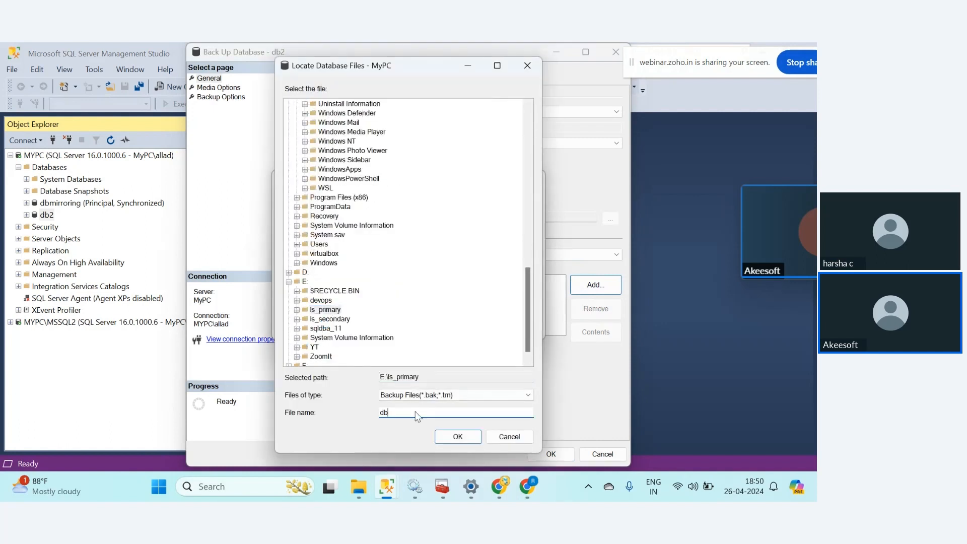
text(2.bak)
click(458, 436)
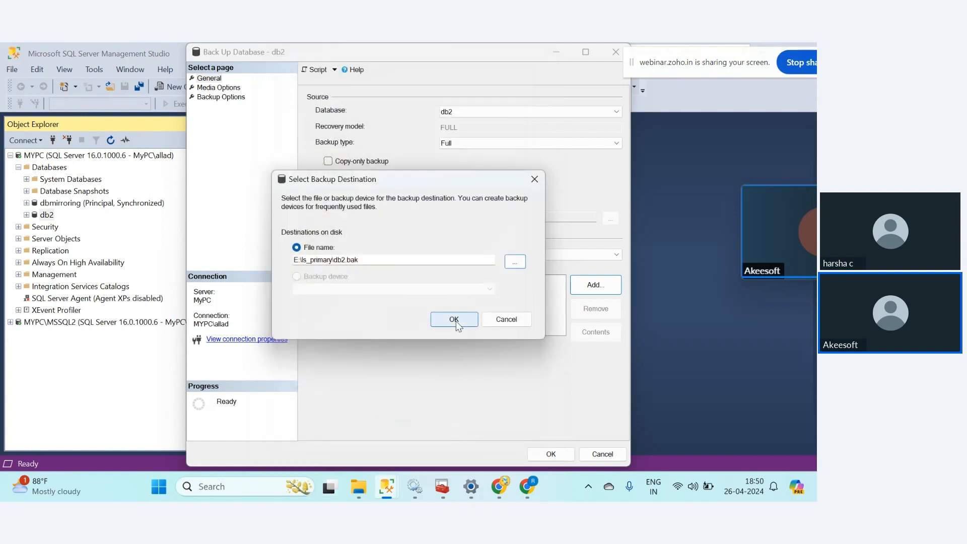
click(455, 320)
click(553, 453)
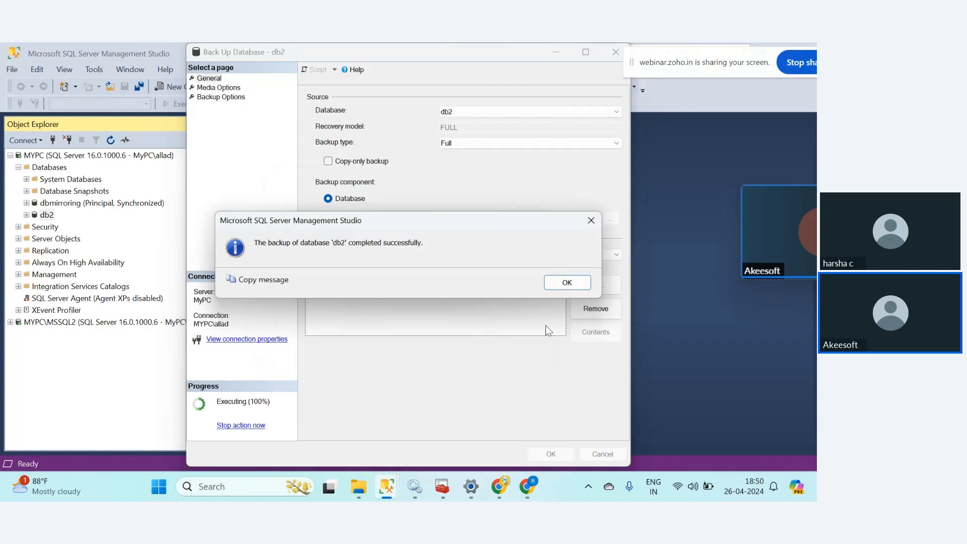
click(567, 282)
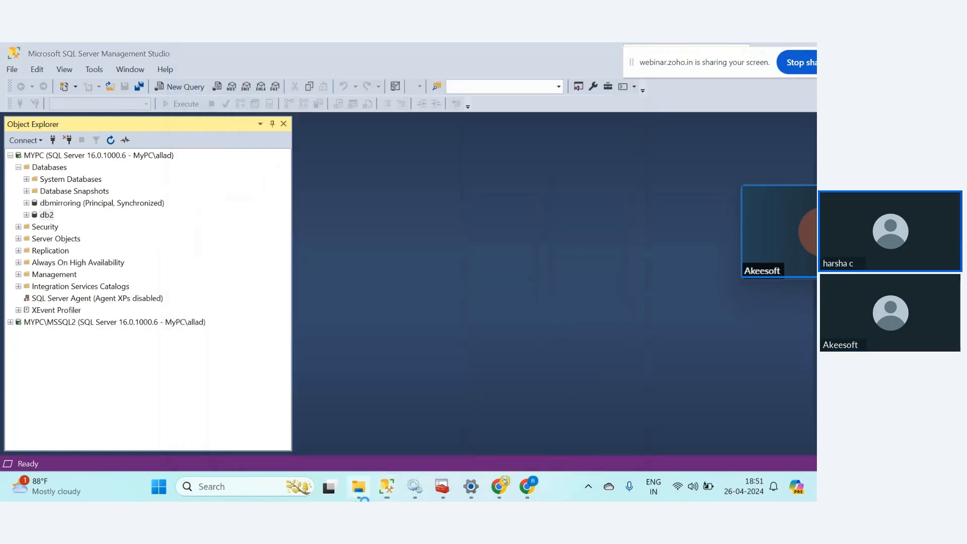
Switch to File Explorer and copy db2.bak from the ls_primary folder on drive E into the ls_secondary folder.
key(alt+Tab)
click(243, 79)
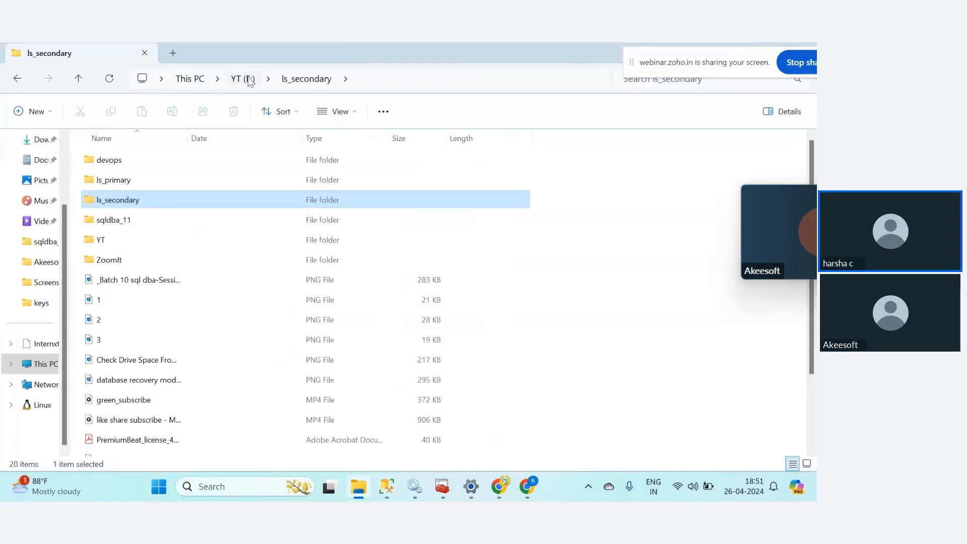
double_click(155, 182)
click(143, 162)
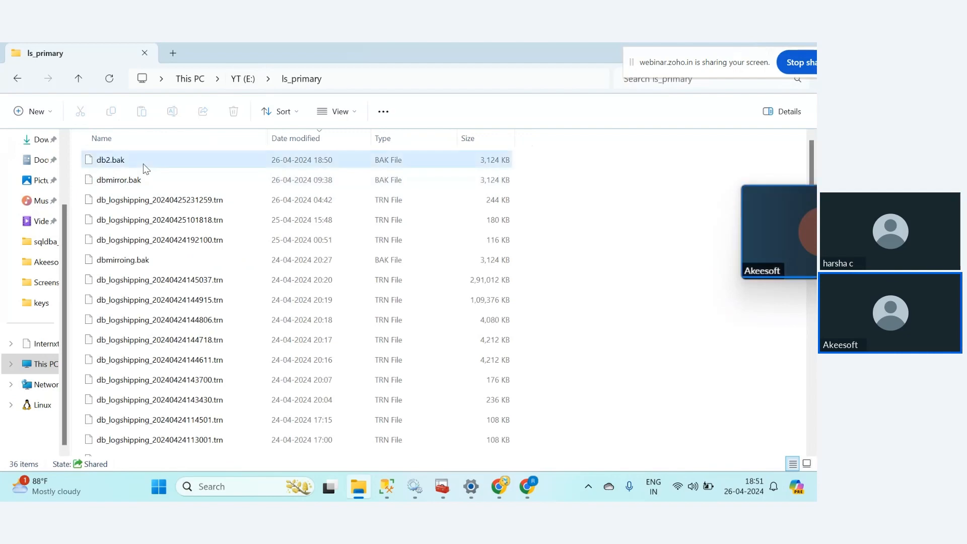
click(243, 80)
double_click(146, 193)
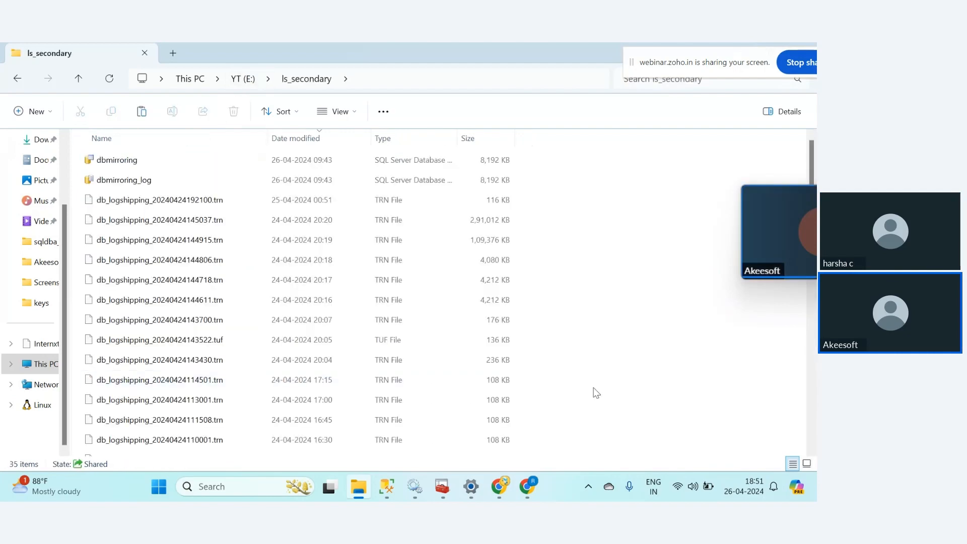
key(ctrl+v)
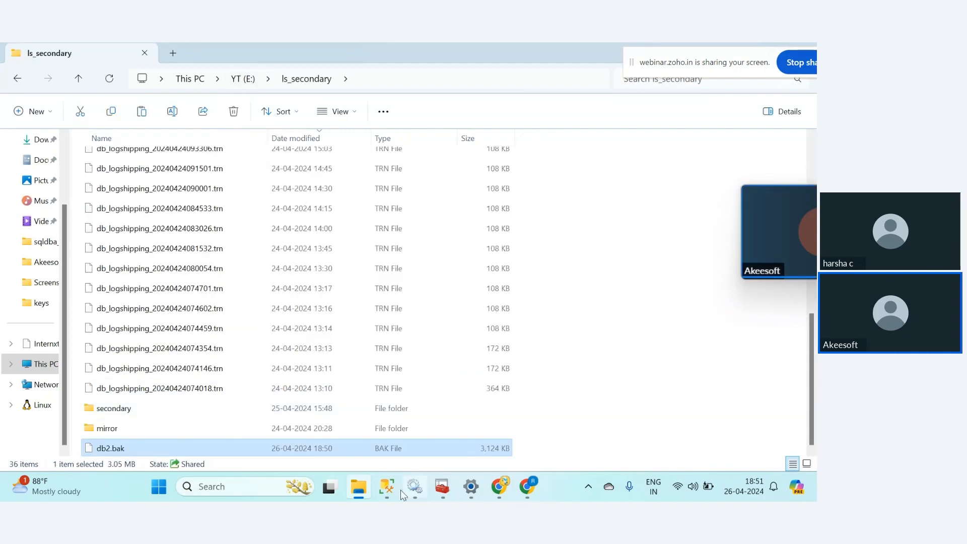
Switch to Management Studio and open the Restore Database settings for the databases on the MSSQL2 instance.
click(387, 487)
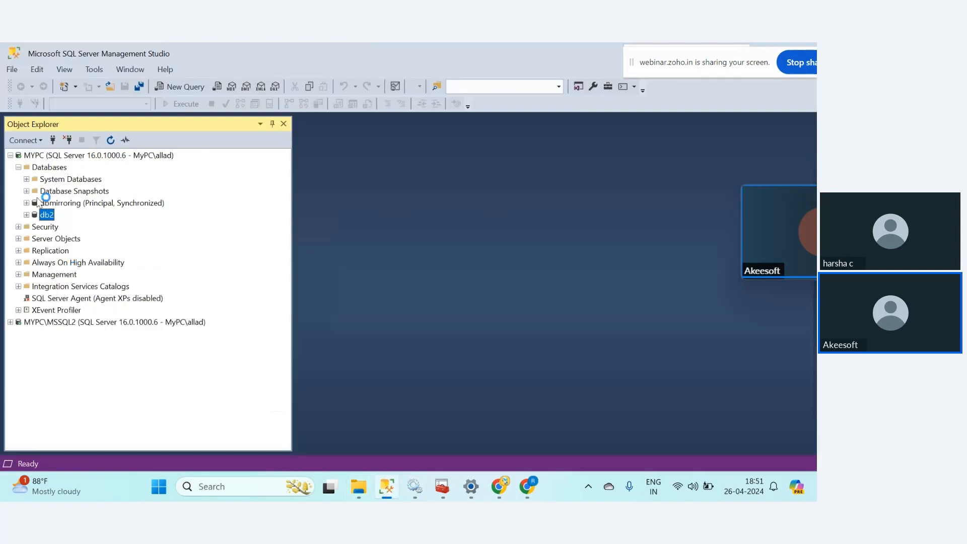
click(18, 167)
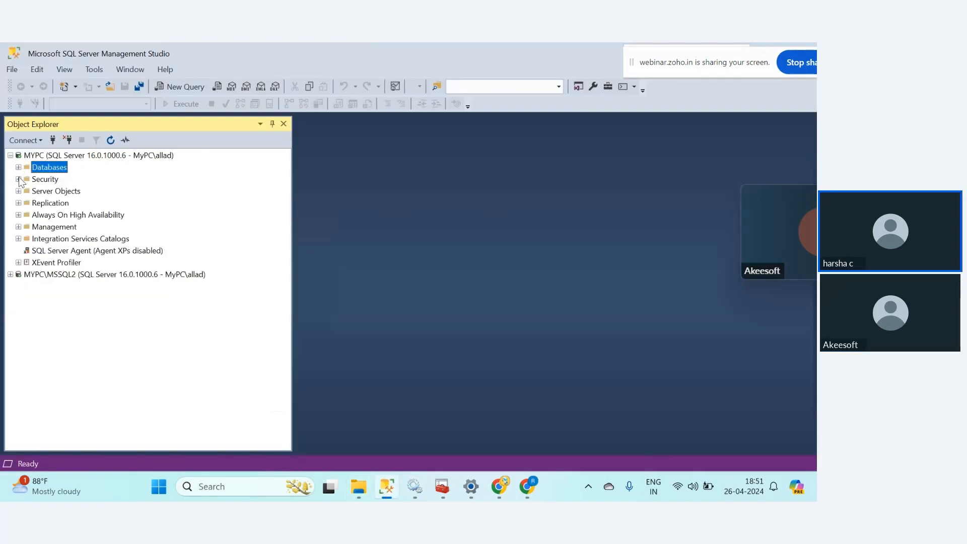
click(10, 274)
right_click(44, 287)
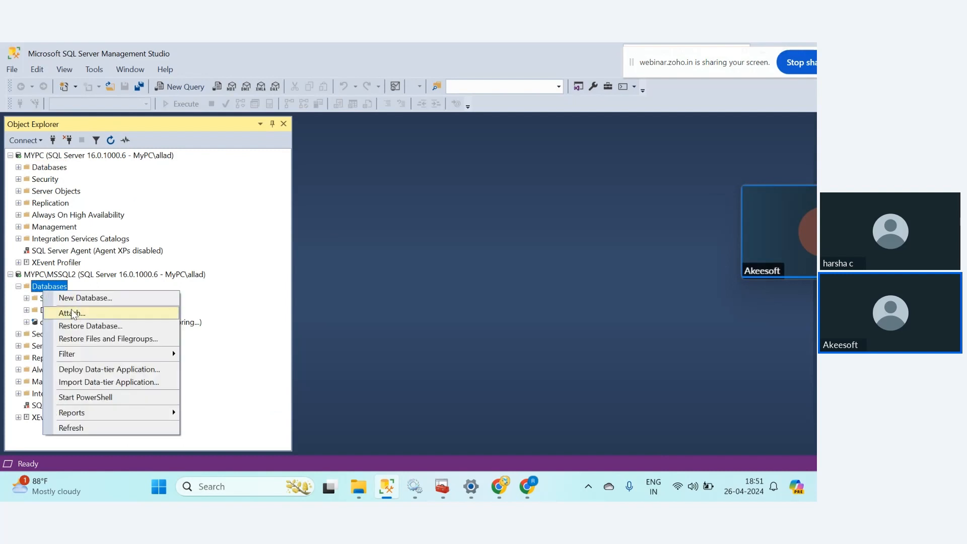
click(91, 327)
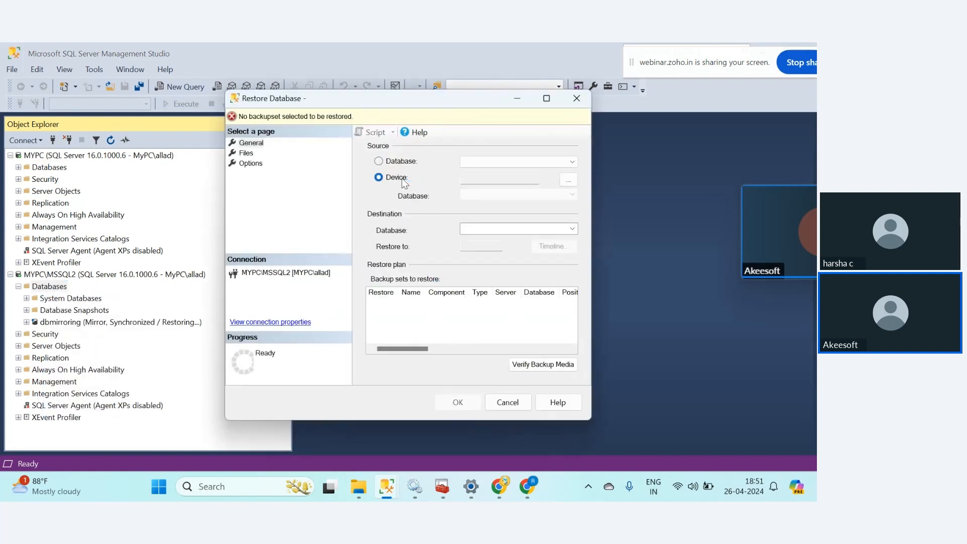
click(547, 98)
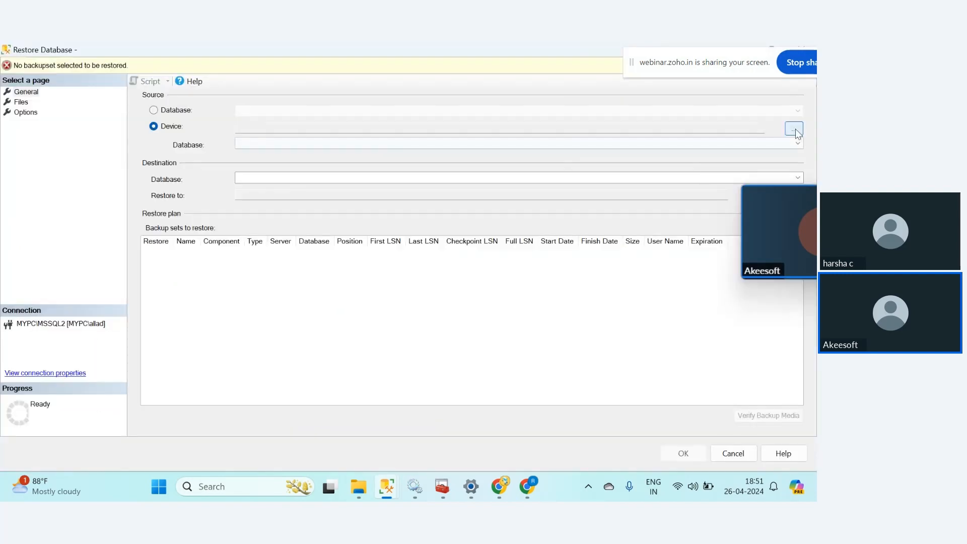
Set the restore source to the backup file db2.bak from the E:\ls_secondary folder.
click(794, 129)
click(548, 225)
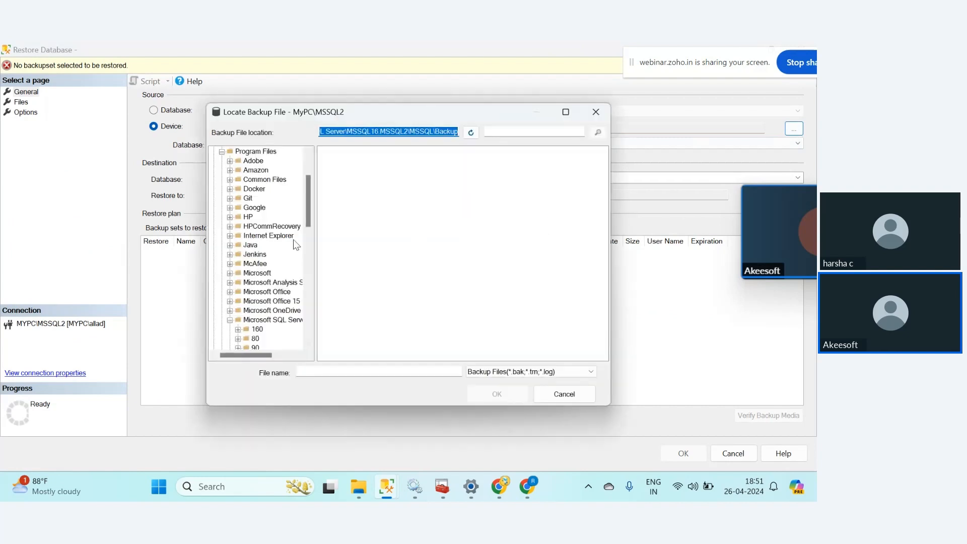
drag(306, 200, 308, 333)
click(256, 302)
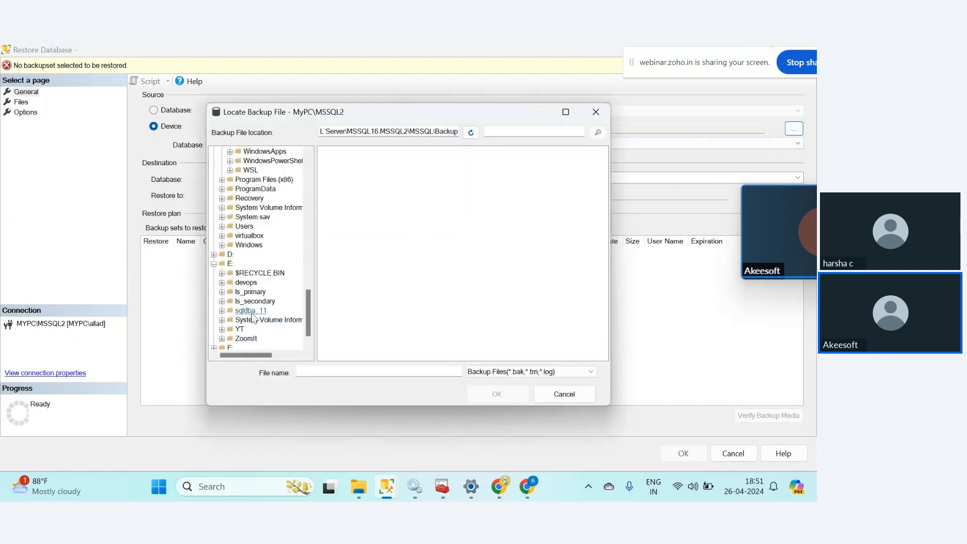
click(462, 241)
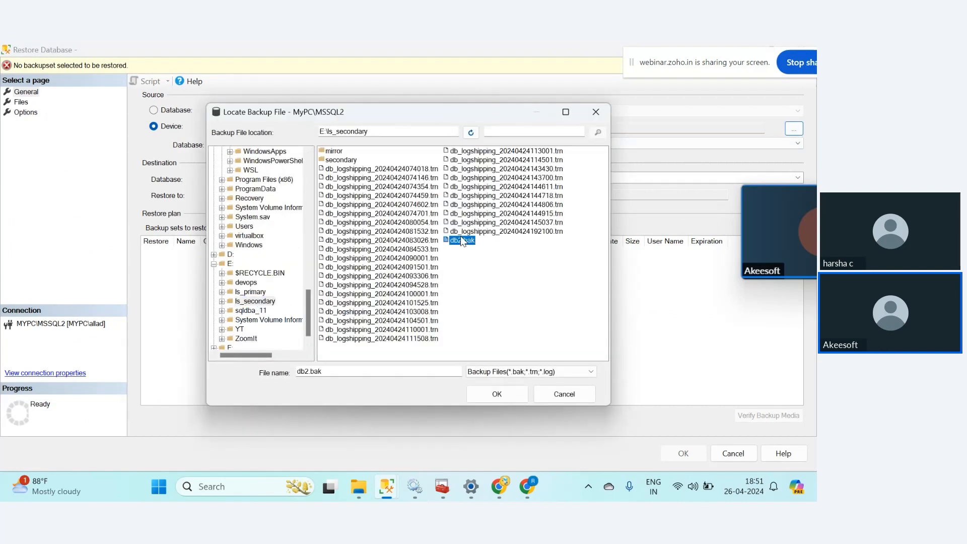
click(509, 397)
click(437, 351)
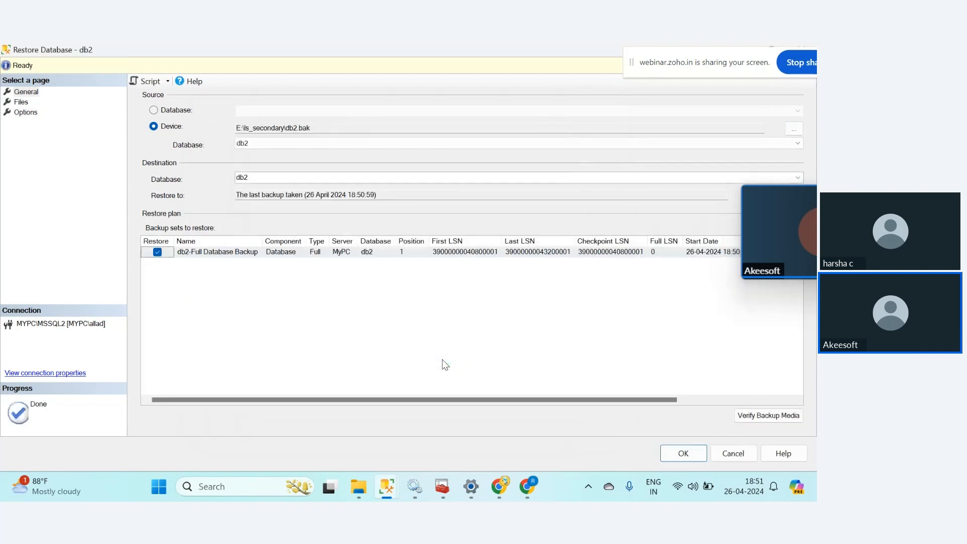
Relocate all restored files, setting both the data file folder and the log file folder to E:\ls_secondary as copied from File Explorer.
click(22, 102)
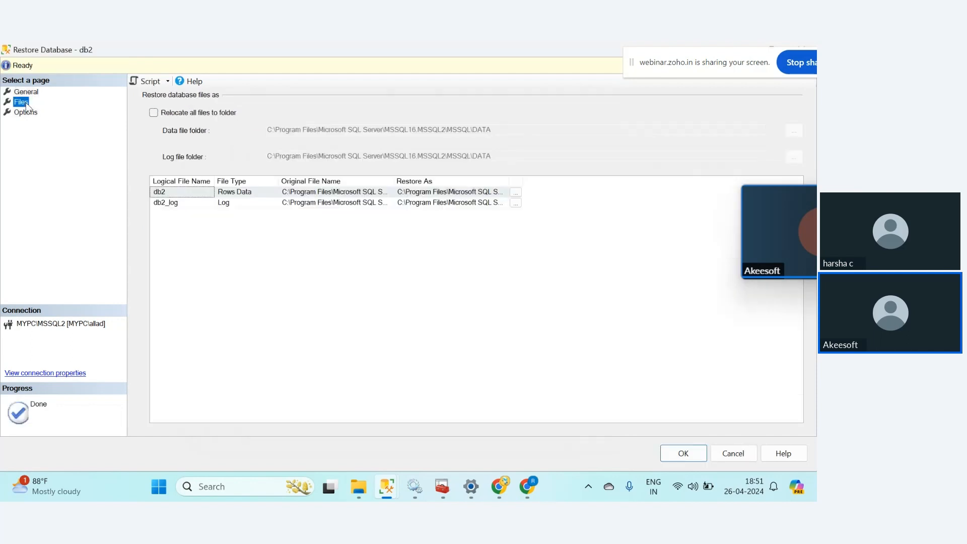
click(154, 113)
click(360, 484)
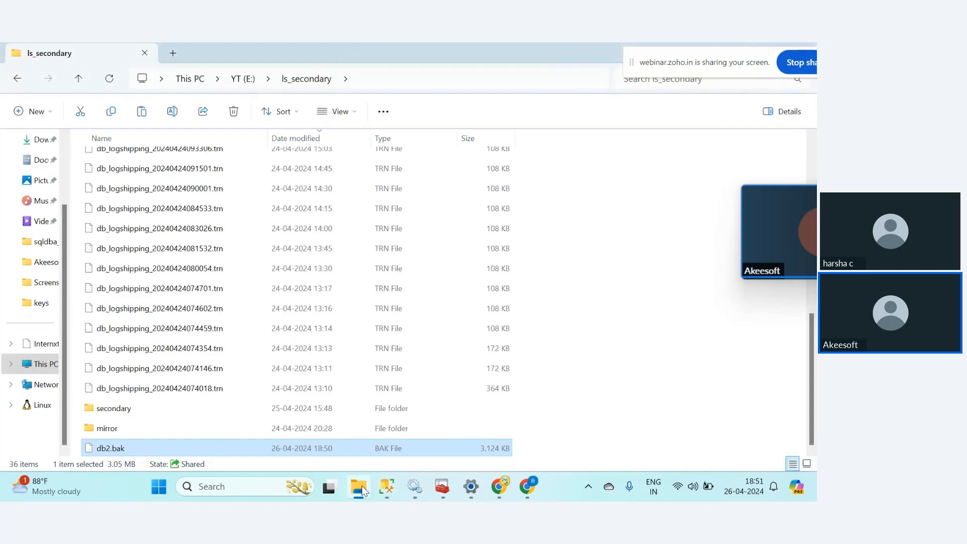
click(449, 79)
key(ctrl+c)
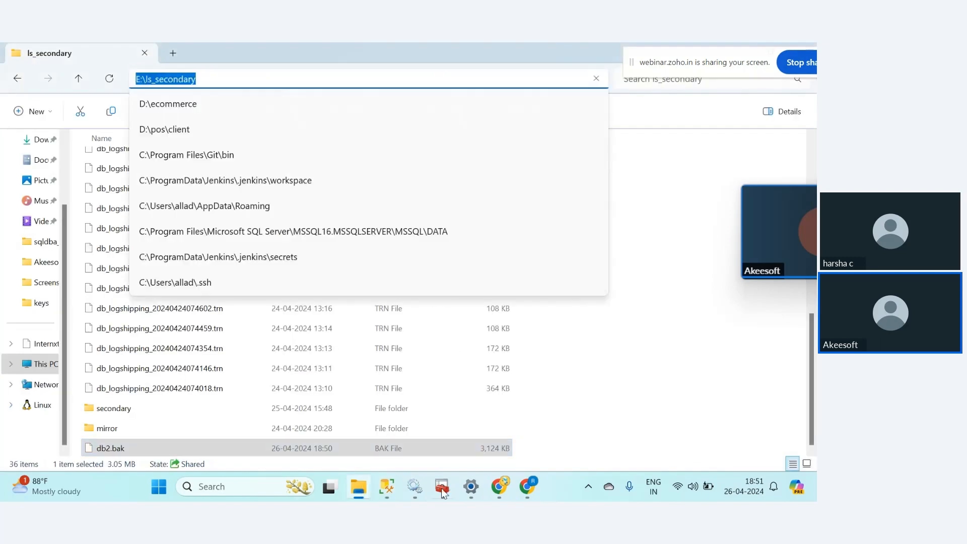
click(387, 487)
click(408, 446)
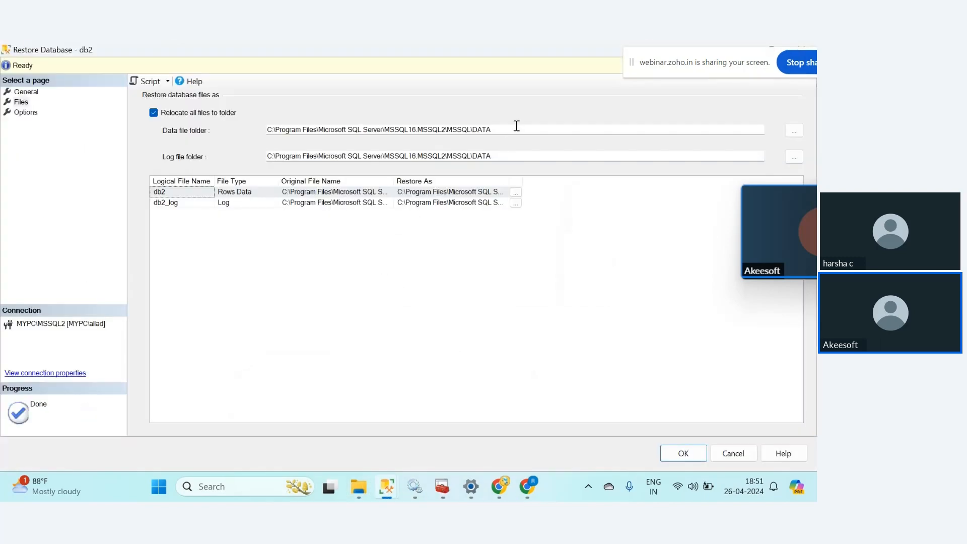
drag(516, 126, 262, 129)
key(ctrl+v)
drag(521, 156, 216, 155)
key(ctrl+v)
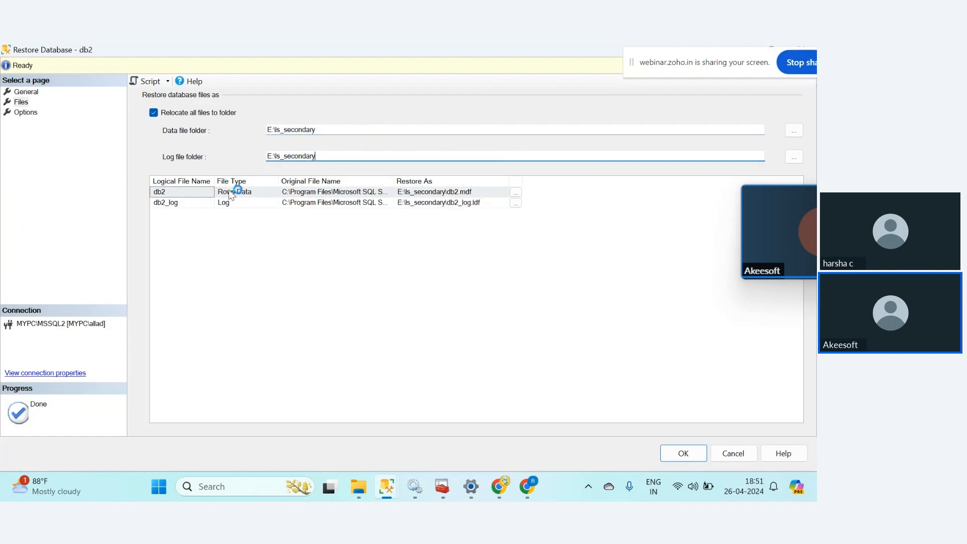
Set the recovery state to RESTORE WITH NORECOVERY, generate the restore script in a query window and close the restore settings.
click(25, 112)
click(302, 158)
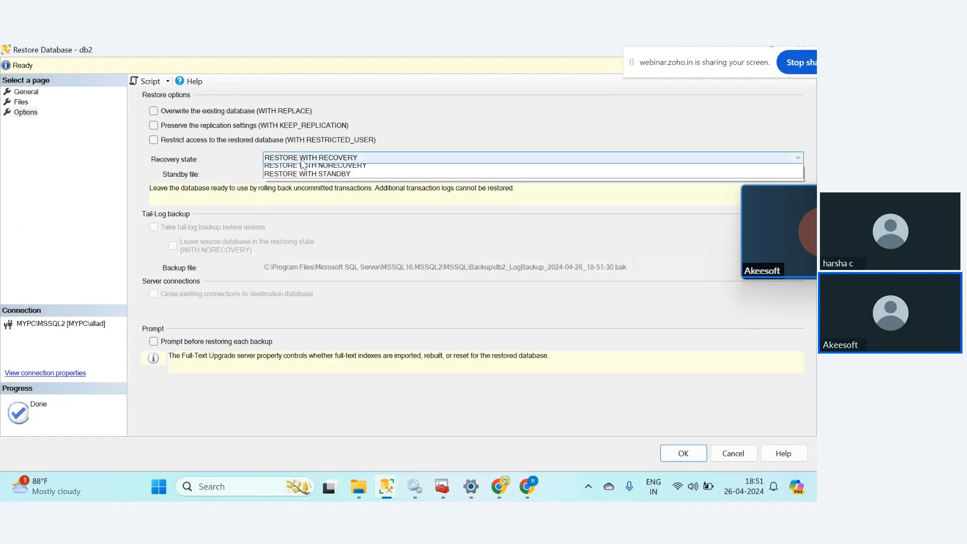
click(314, 177)
click(147, 79)
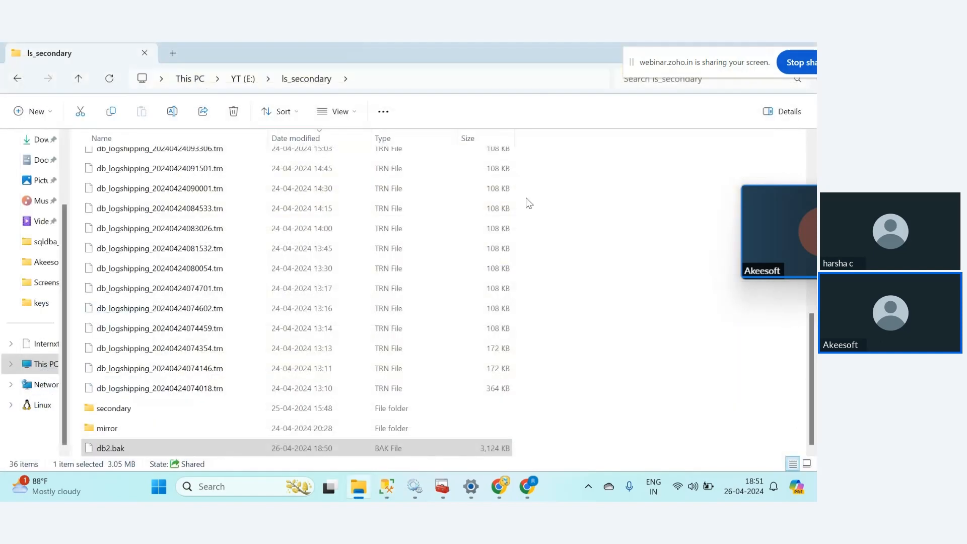
click(733, 454)
click(386, 487)
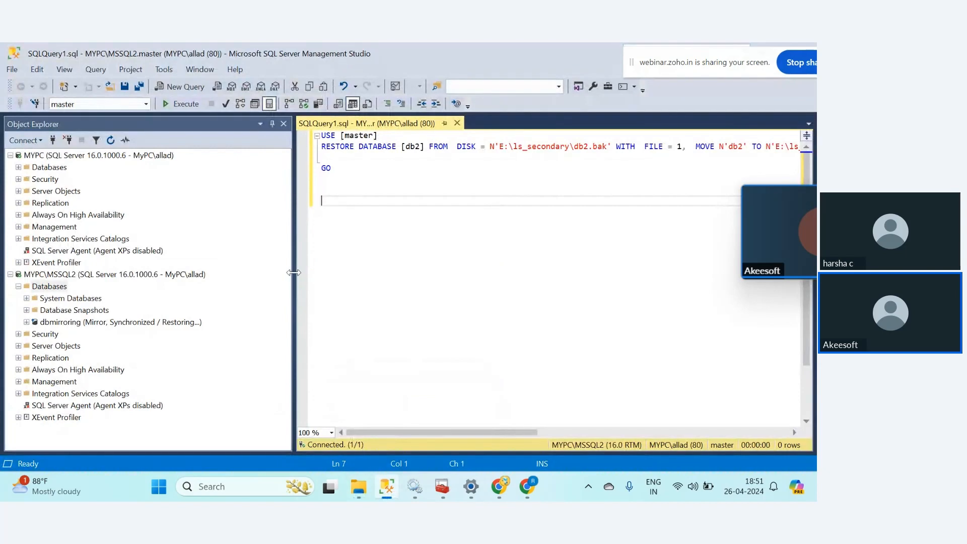
Break the RESTORE DATABASE statement into lines before MOVE N'db2' and NORECOVERY, and execute the script to restore db2 on MSSQL2.
drag(294, 272, 199, 273)
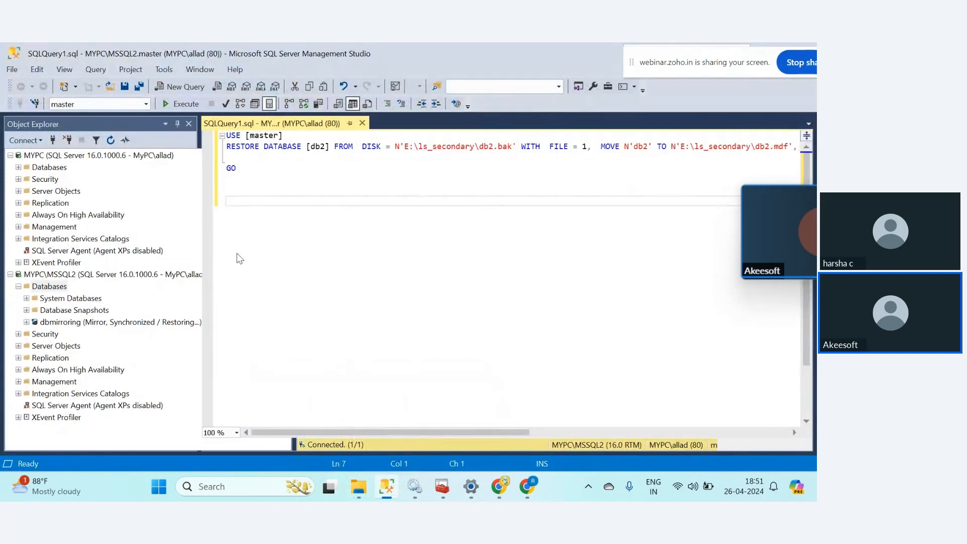
click(595, 147)
key(Return)
click(675, 156)
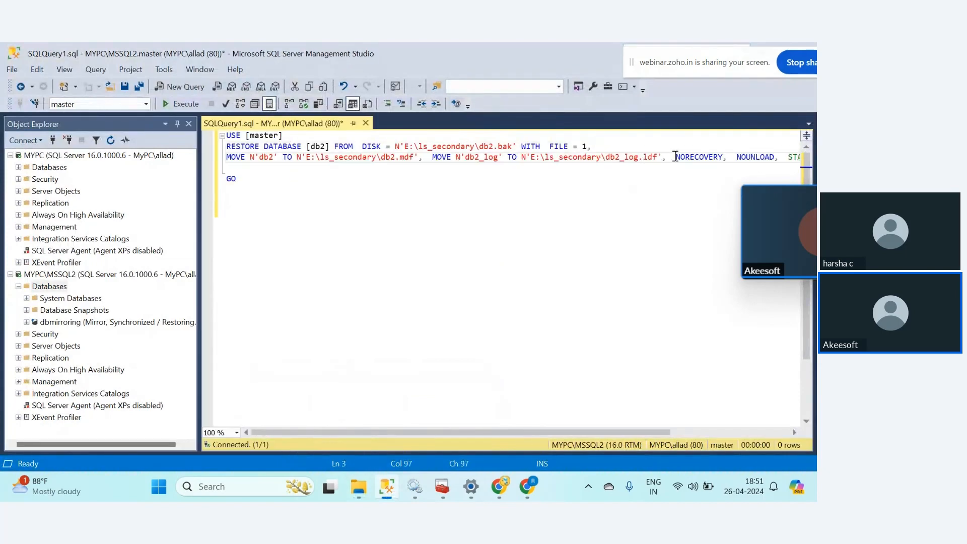
key(Return)
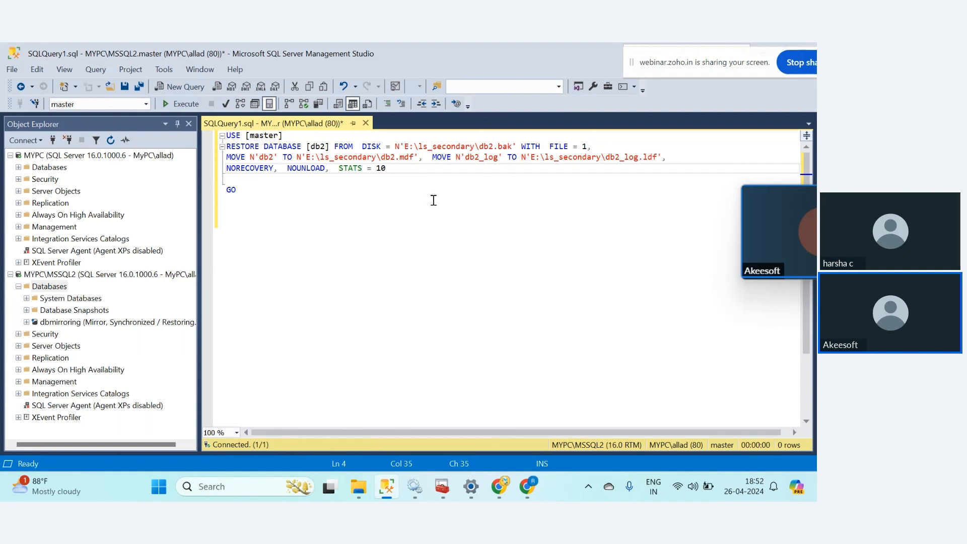
click(421, 233)
key(F5)
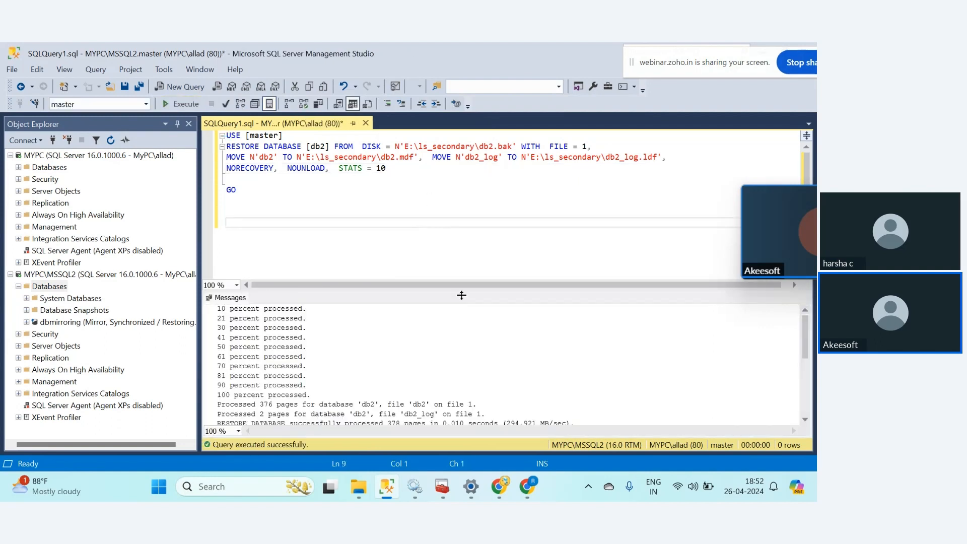
Refresh the databases of the MSSQL2 instance and check the state of the restored db2.
click(391, 167)
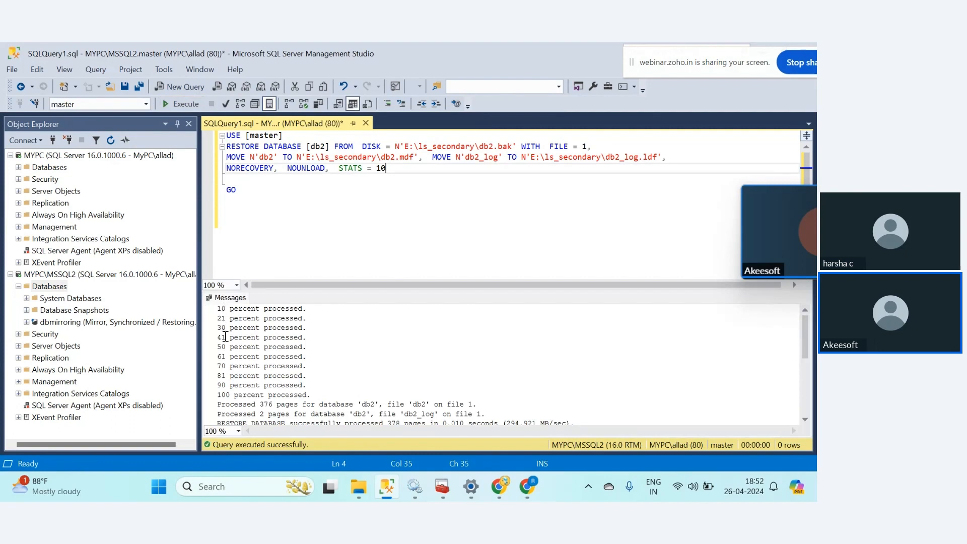
click(47, 286)
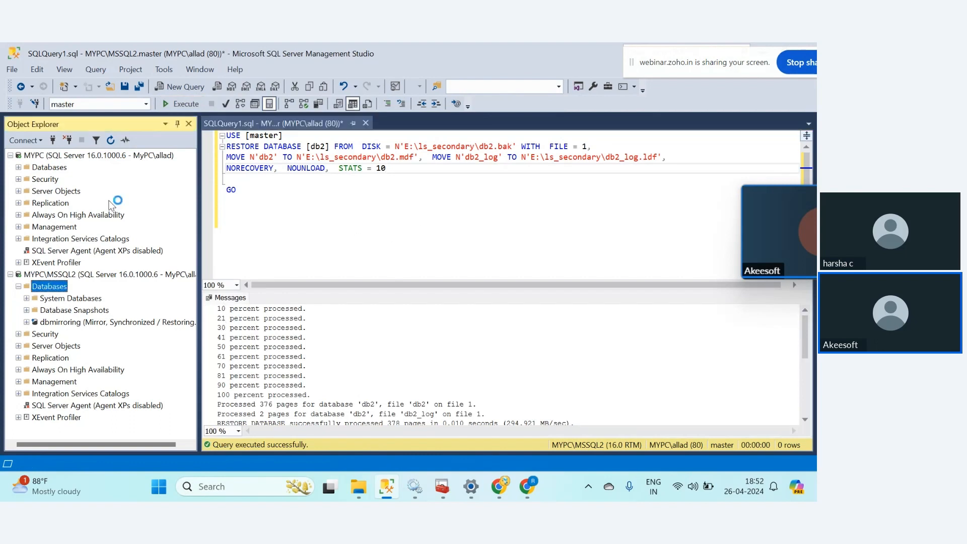
click(110, 140)
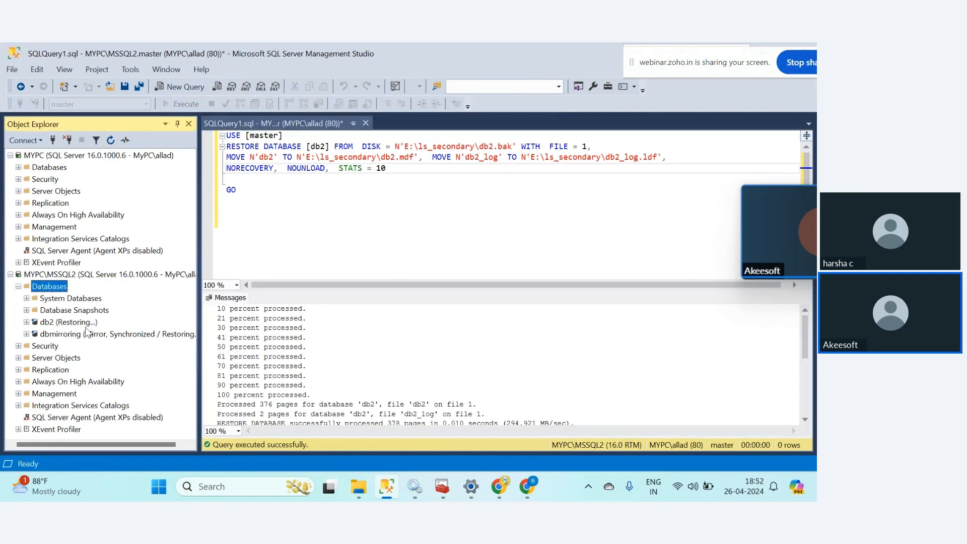
drag(199, 317, 375, 311)
Switch to the Notion Mirroring page and post the comments "3.restore with no recovery" and "4.Configure of Mirrroring".
click(498, 486)
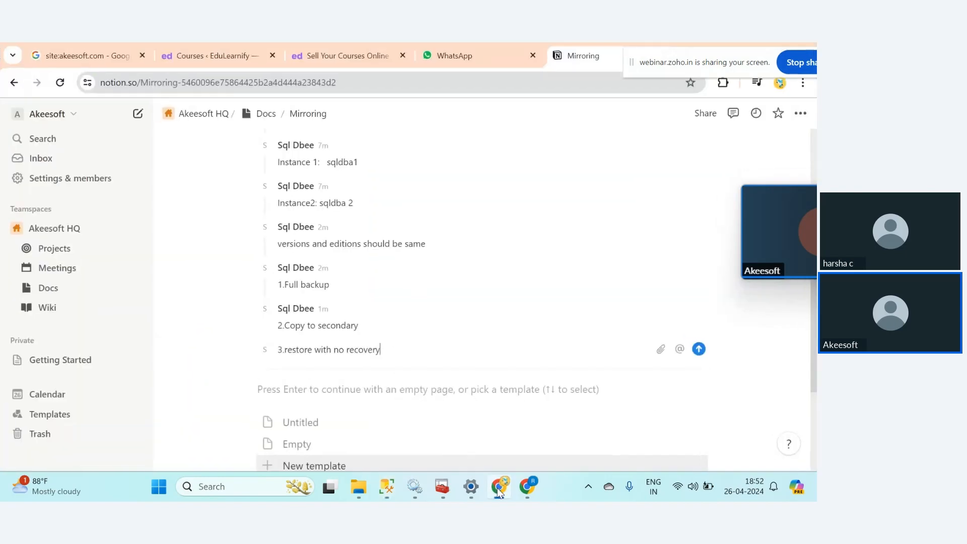
key(Return)
text(4)
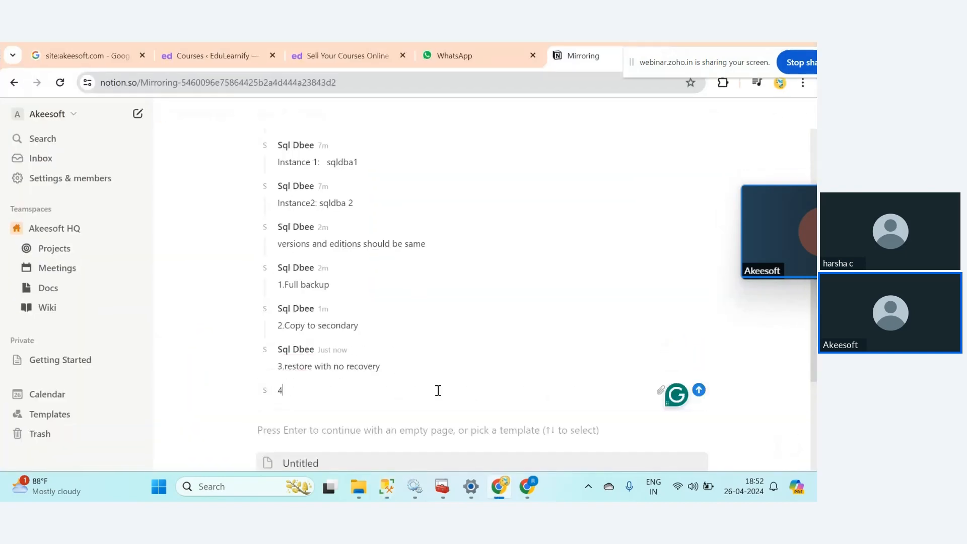
text(.Configure of Mirrroring)
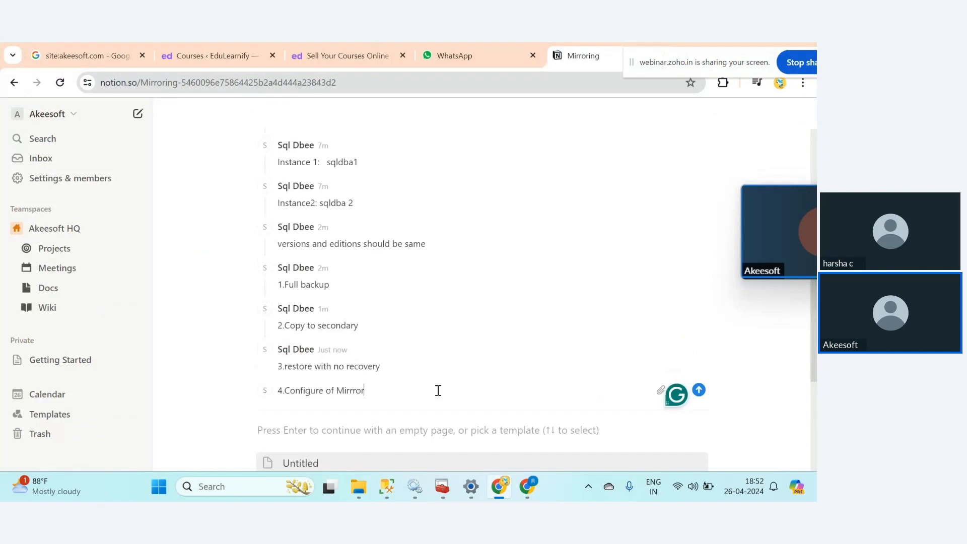
key(Return)
Post the comment "right on database ,choose mirroring,select primary server,select and connect secondary server" on the Mirroring page.
text(right on dat)
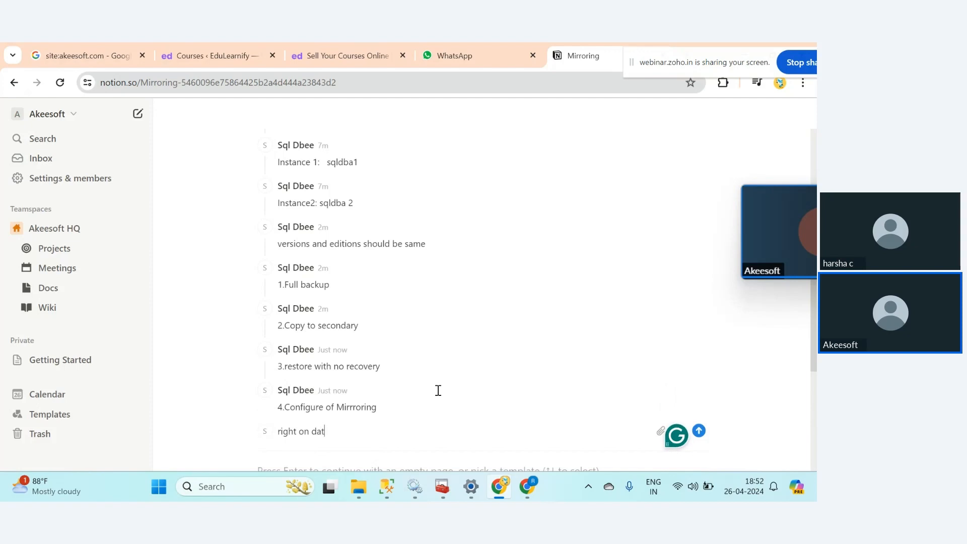
text(abase ,choose mirror)
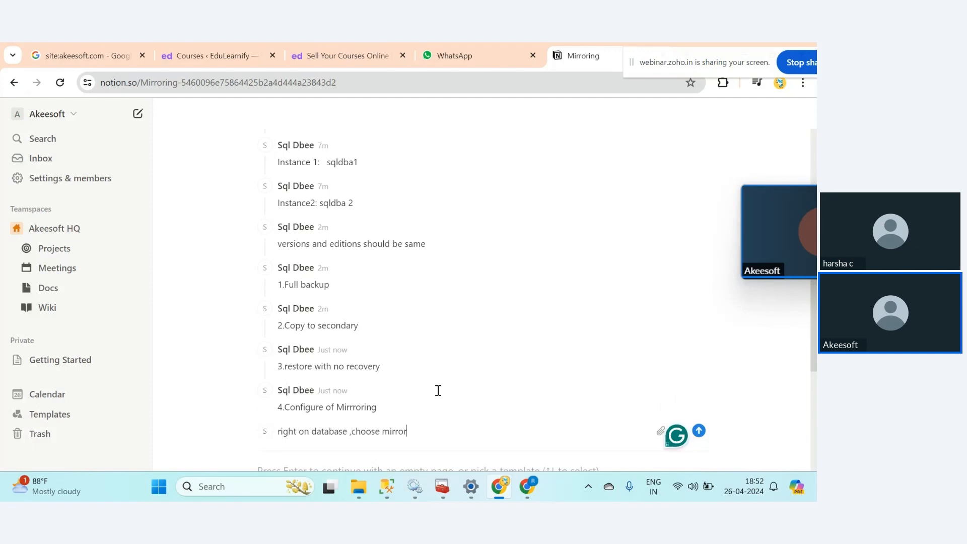
text(ing,select p)
key(BackSpace)
text(mary server,)
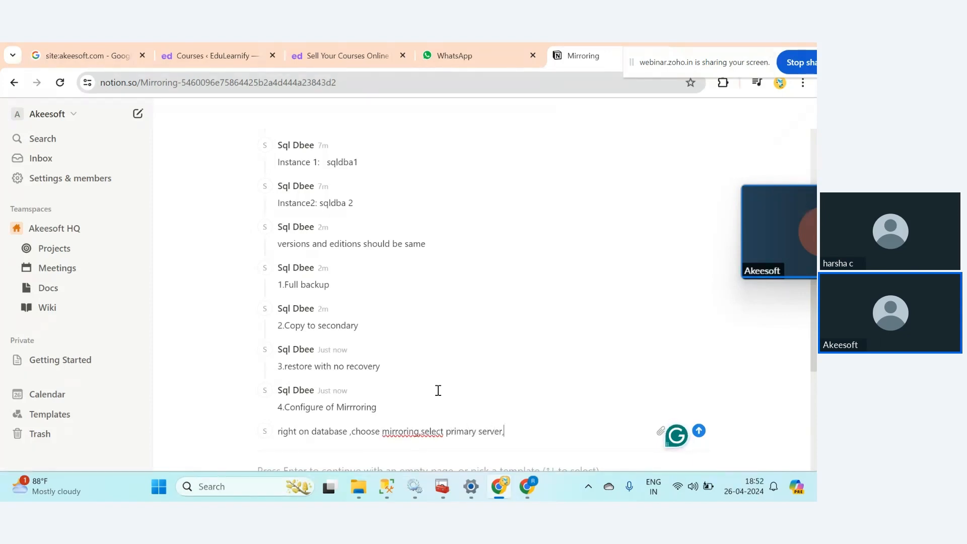
text(seele)
key(BackSpace)
text(ct and co)
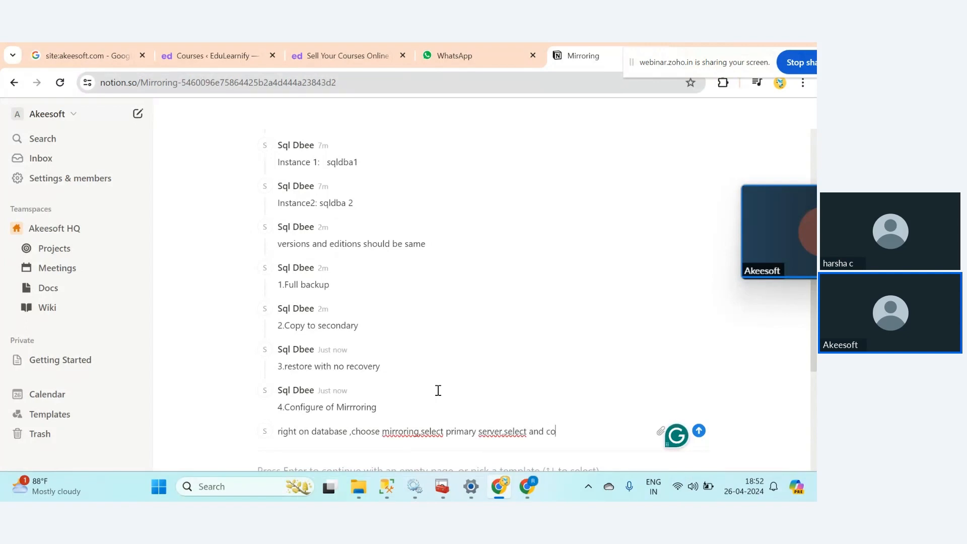
text(nnect secondary server)
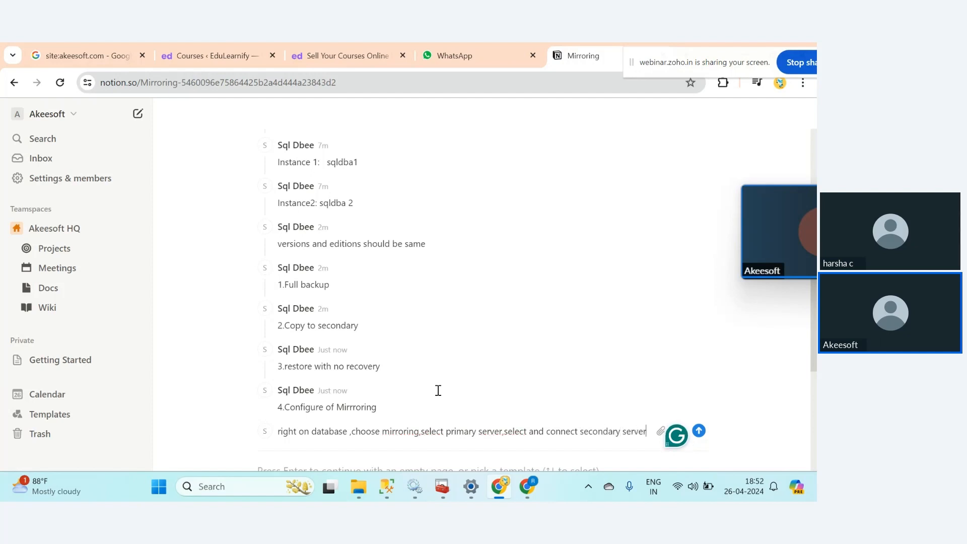
key(Return)
scroll(625, 380, down, 2)
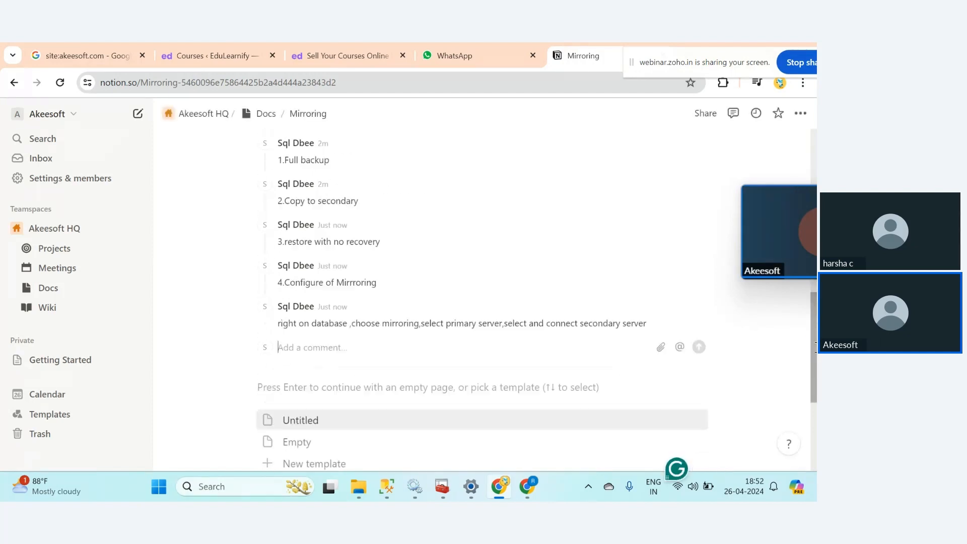
Switch to SQL Server Management Studio, open the Mirroring properties of db2 on MYPC, and start the security wizard up to the witness server choice.
click(389, 488)
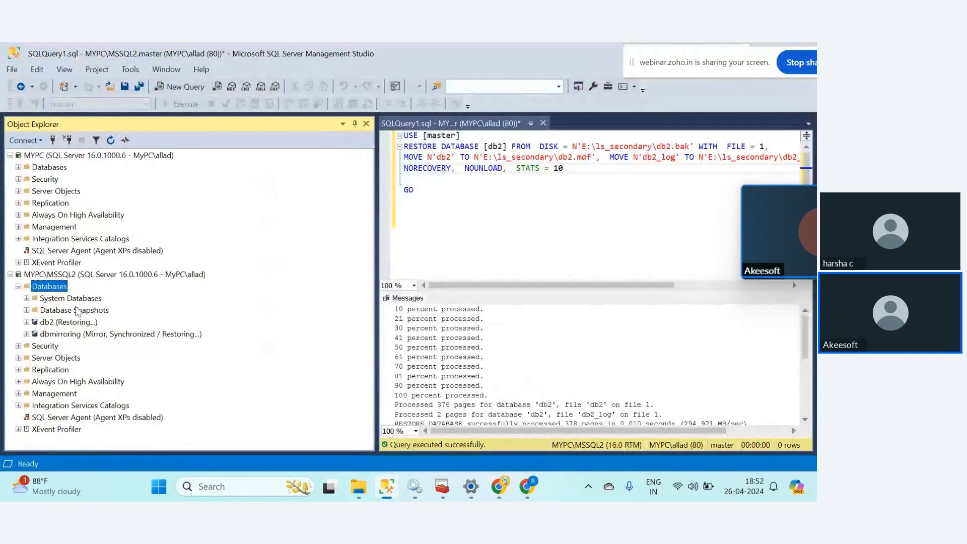
right_click(46, 215)
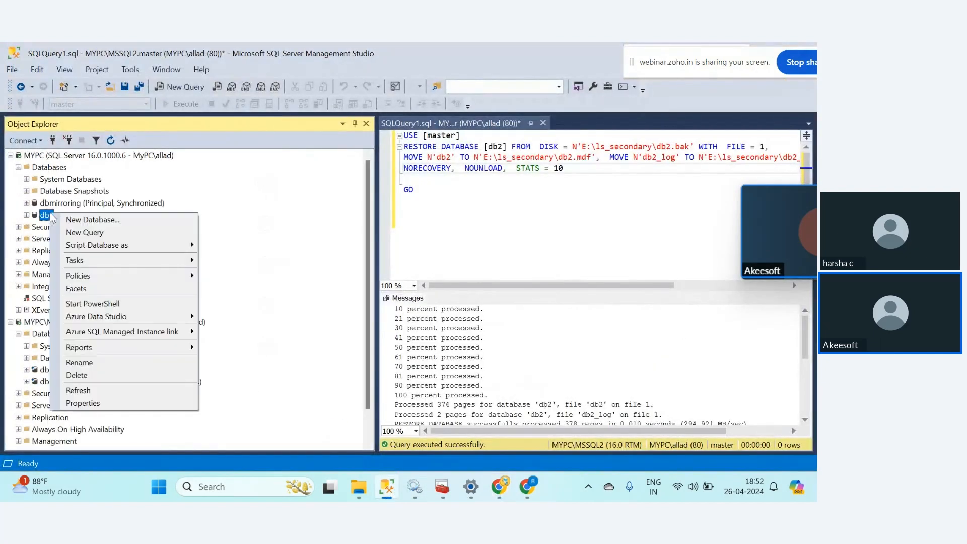
click(113, 403)
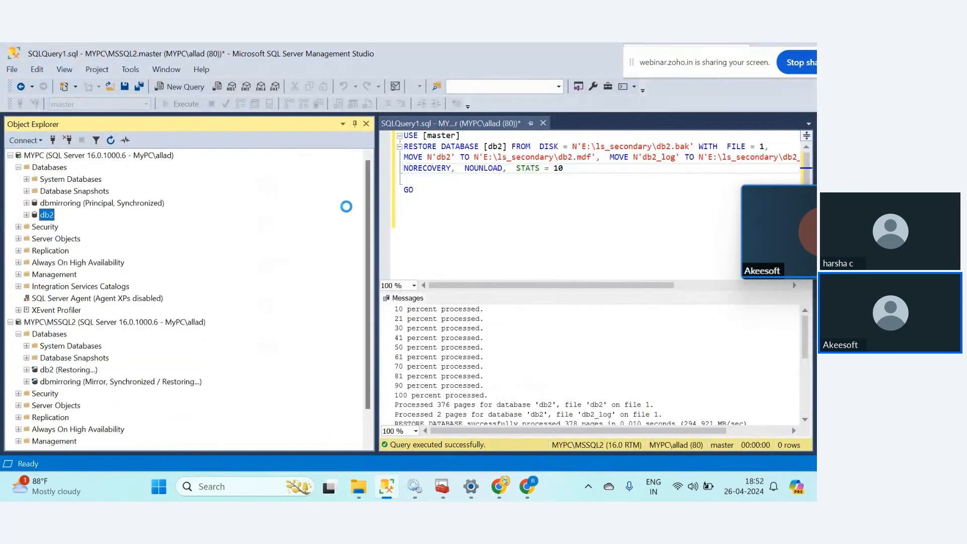
click(216, 145)
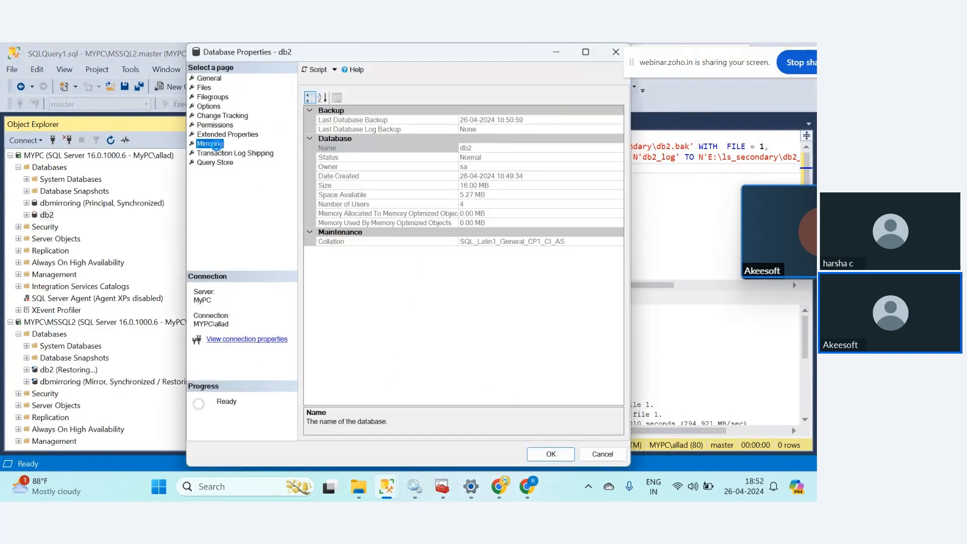
click(592, 101)
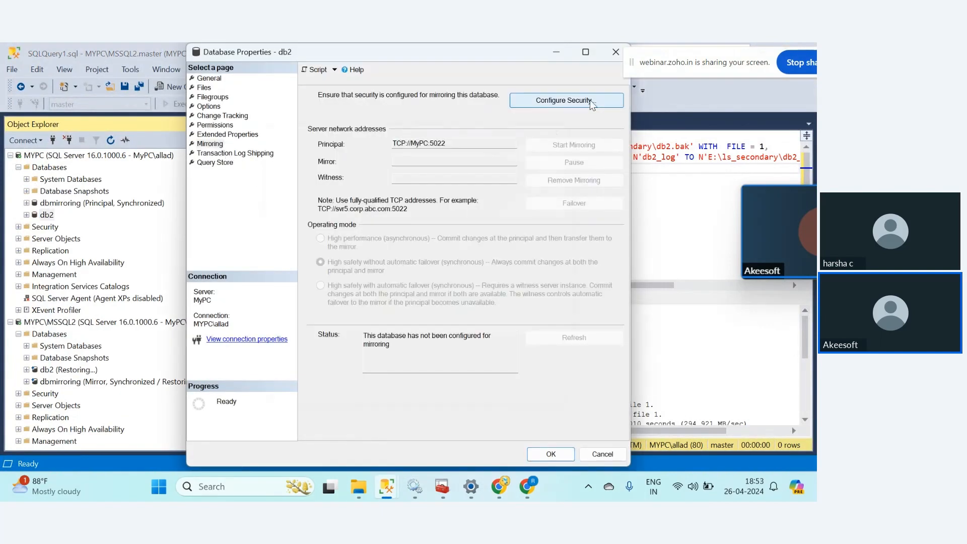
click(455, 382)
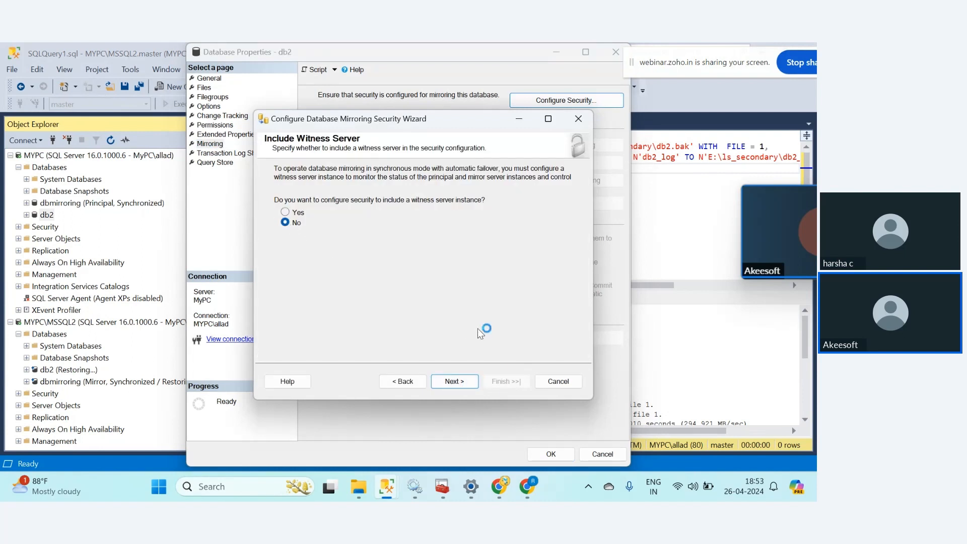
Switch to the Notion Mirroring page and draft the comment "Witness:Is also one server ,which is used we".
click(498, 487)
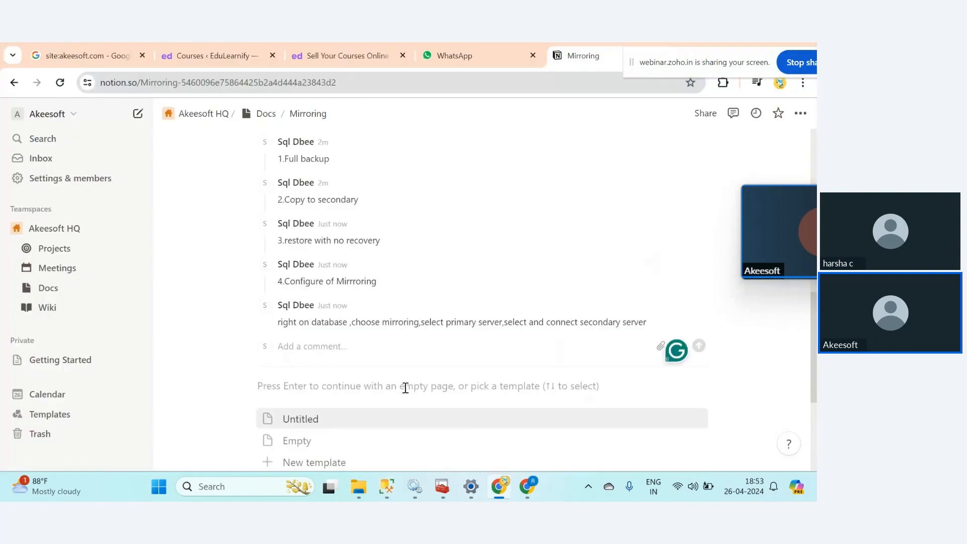
text(Witned)
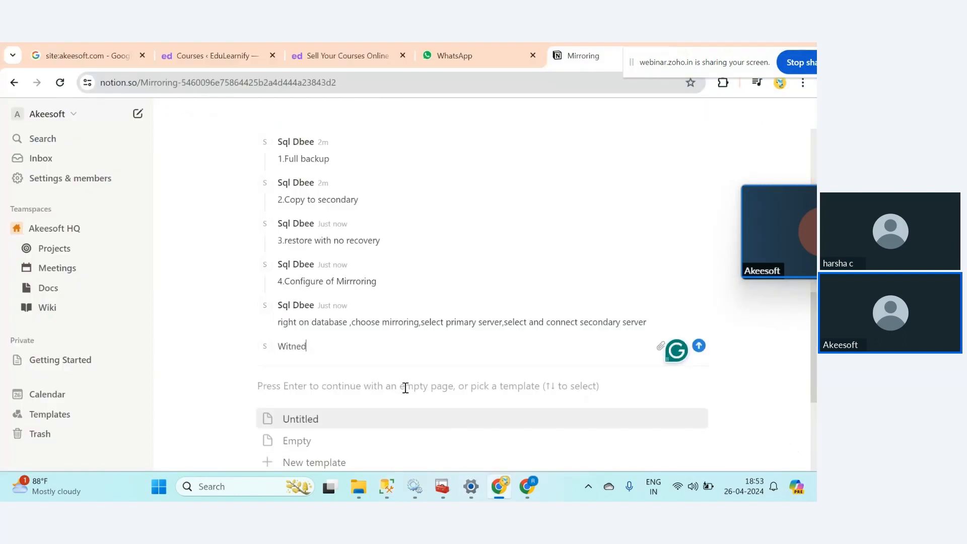
key(BackSpace)
text(ss:)
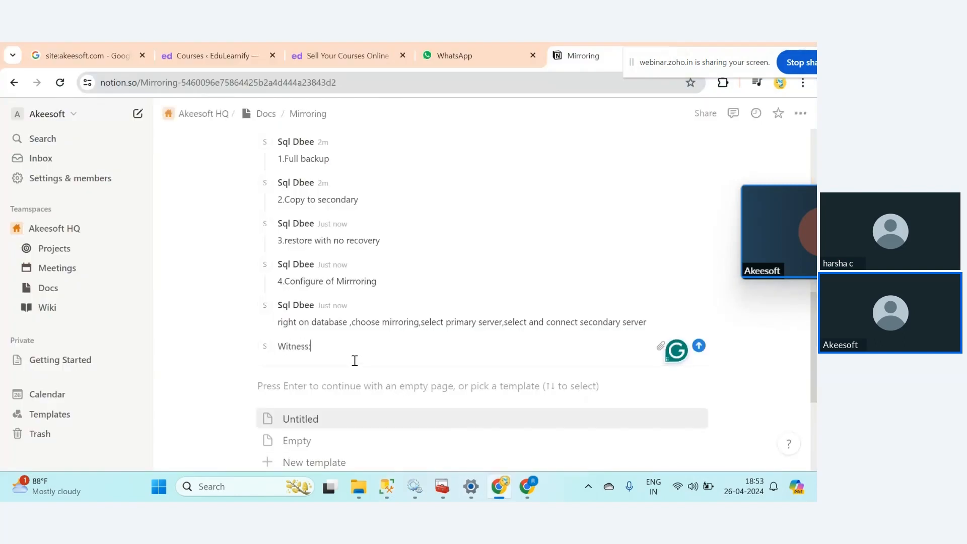
text(Is )
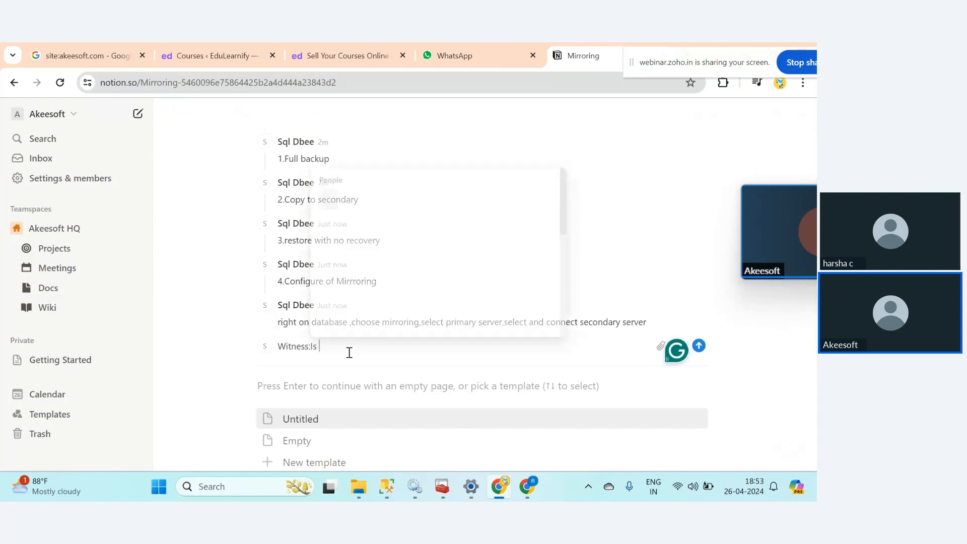
text(also)
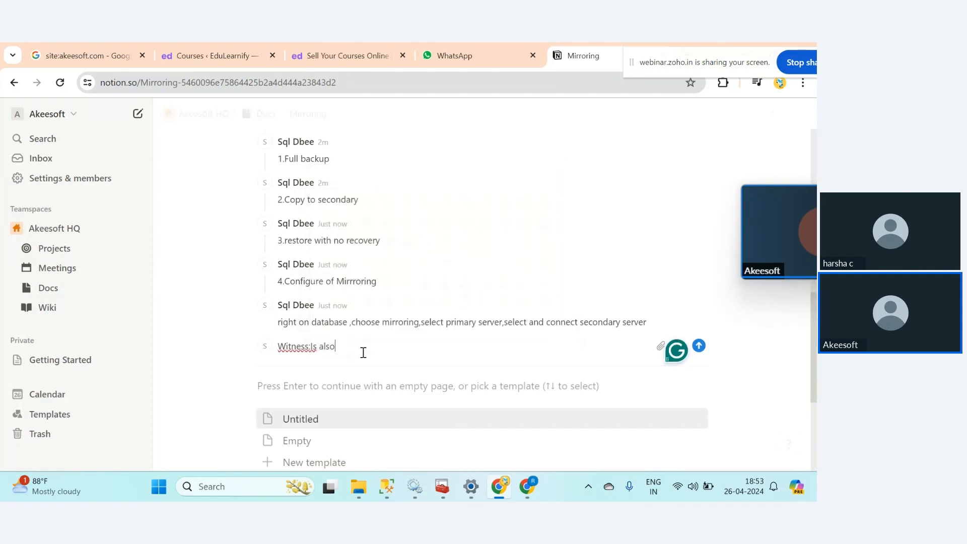
text( one server ,which is used we)
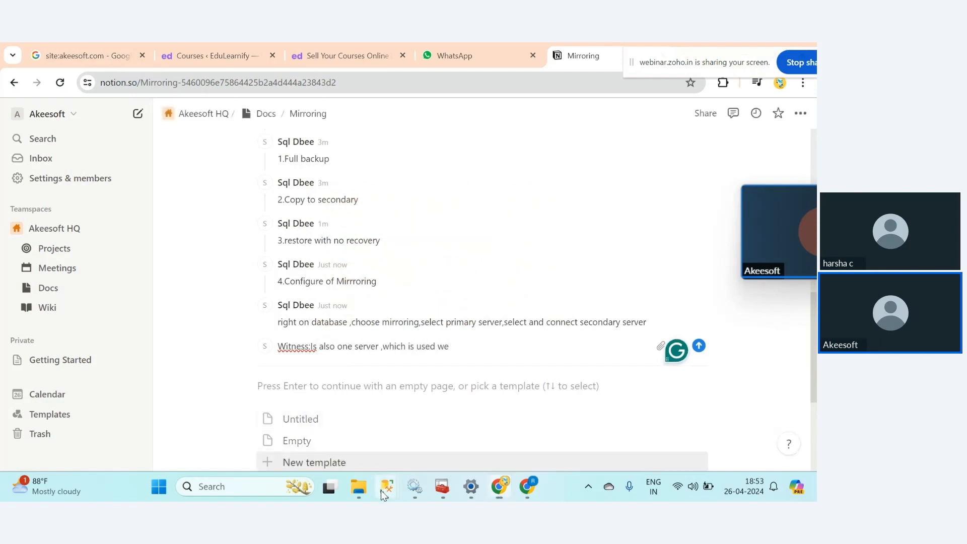
Return to the mirroring security wizard, review the witness server question, and cancel the wizard.
mouse_move(381, 491)
click(403, 440)
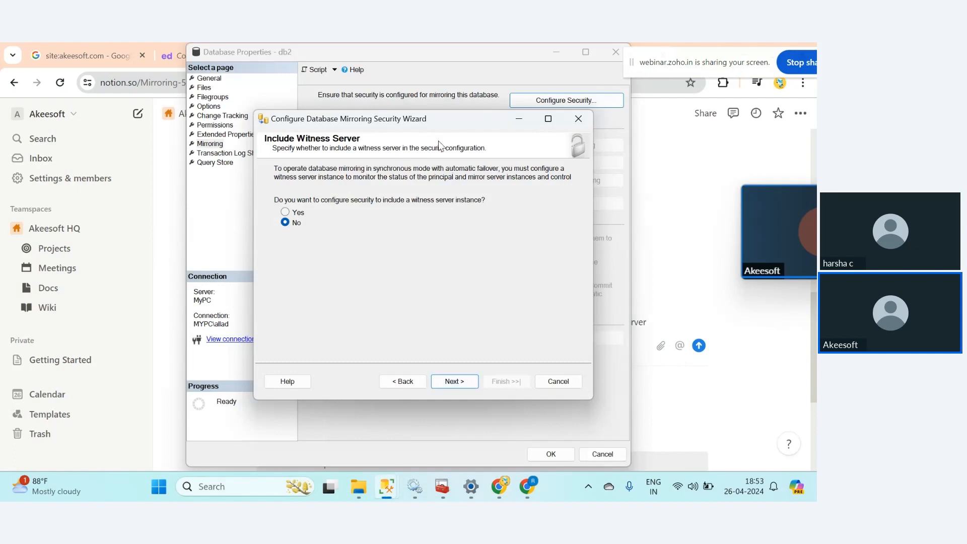
drag(448, 120, 806, 179)
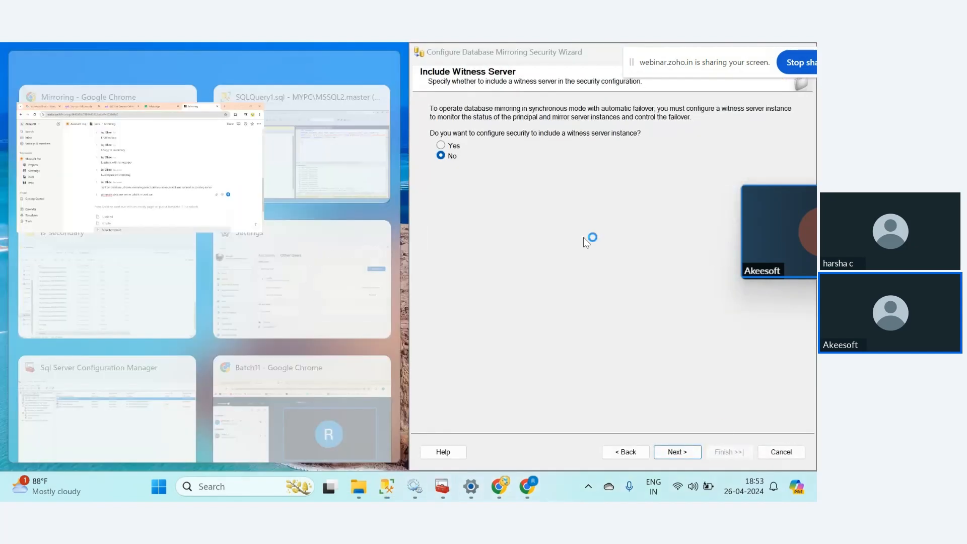
click(781, 452)
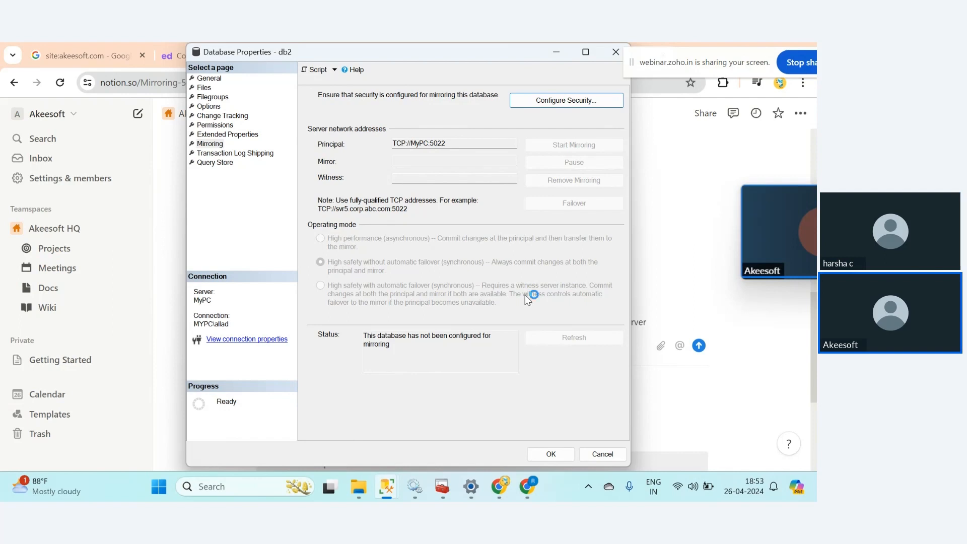
In Notion, remove "we" from the drafted witness comment, post it, and start a new comment reading "primary is downtime".
click(498, 487)
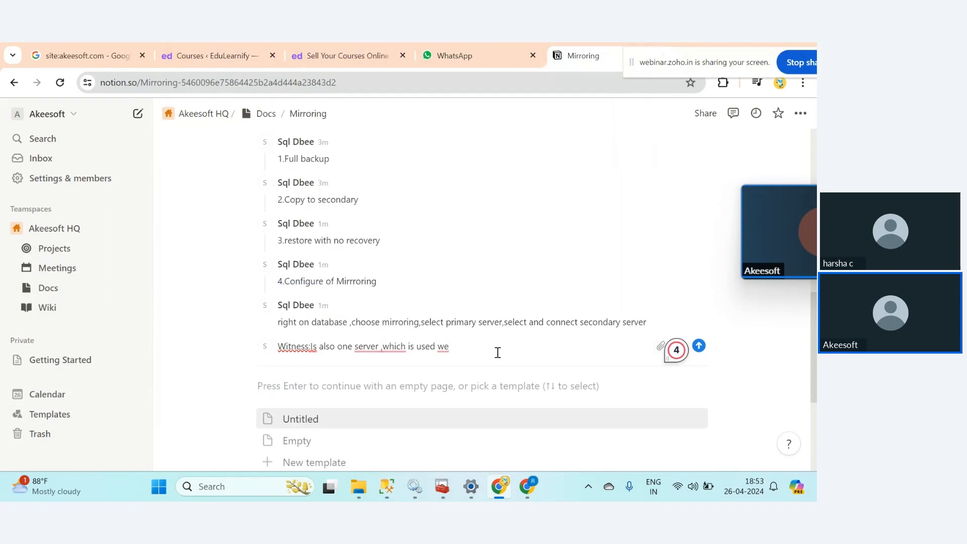
key(BackSpace)
key(BackSpace)
key(Return)
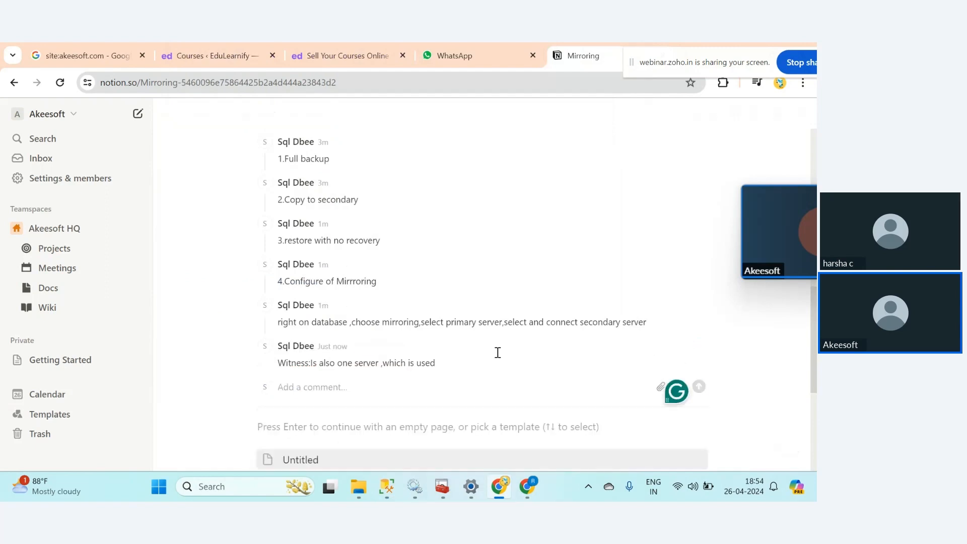
text(primary is downtime)
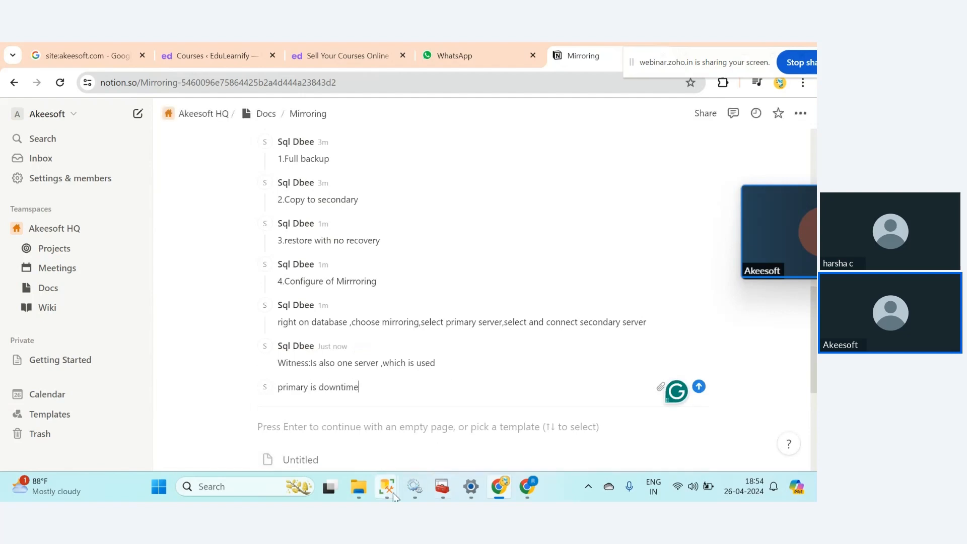
Review the operating modes in db2's Mirroring properties and the databases of both instances in SQL Server Management Studio.
mouse_move(387, 486)
click(524, 418)
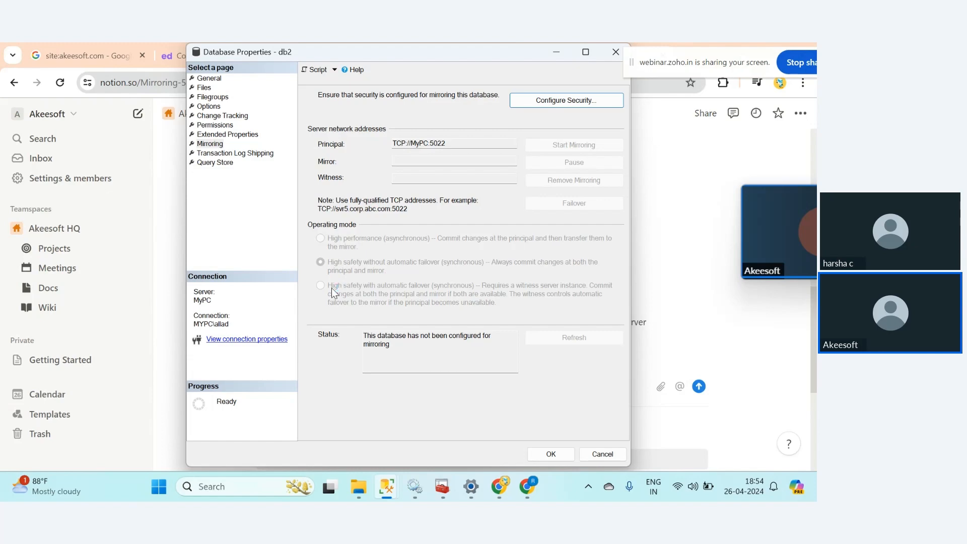
mouse_move(387, 486)
click(301, 398)
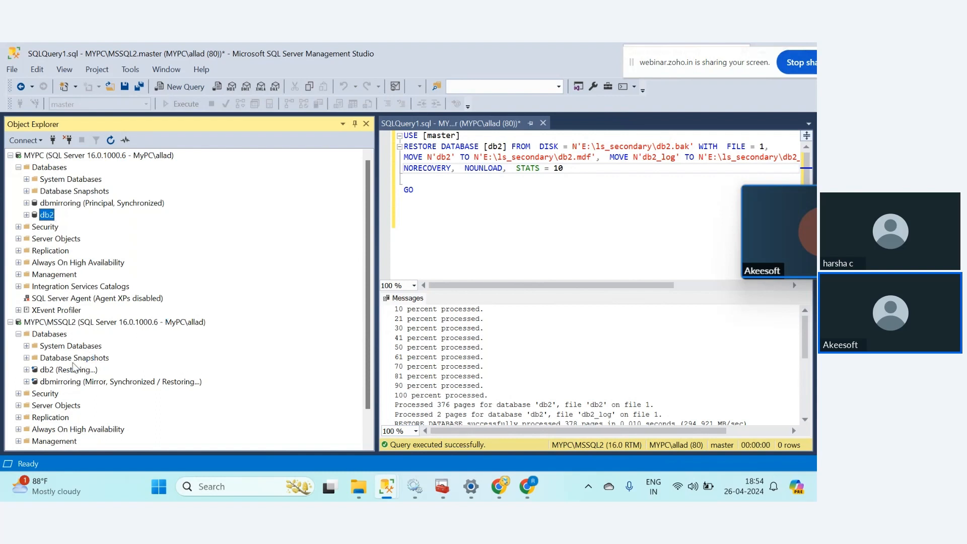
In Notion, extend the drafted comment to "primary is downtime failover to secondary ,when we configure witness".
click(500, 487)
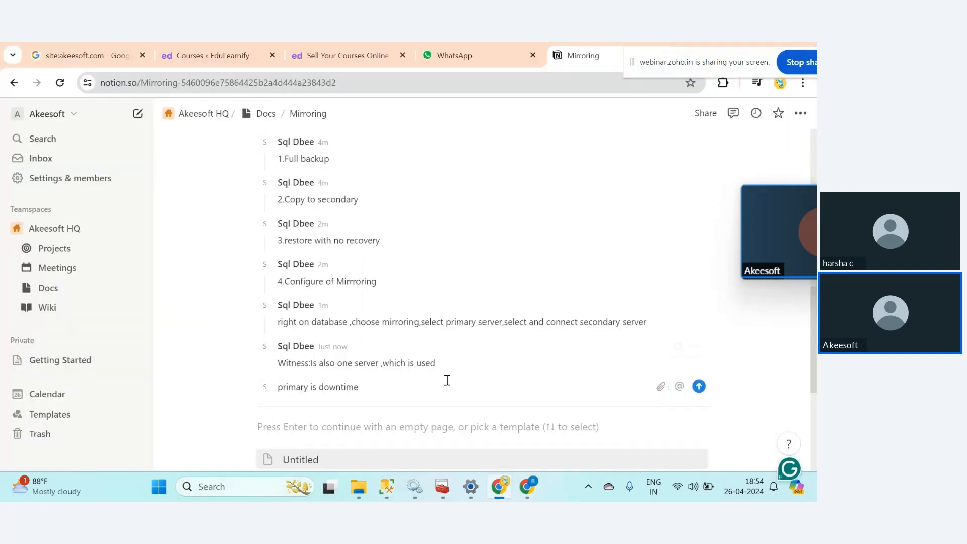
click(382, 387)
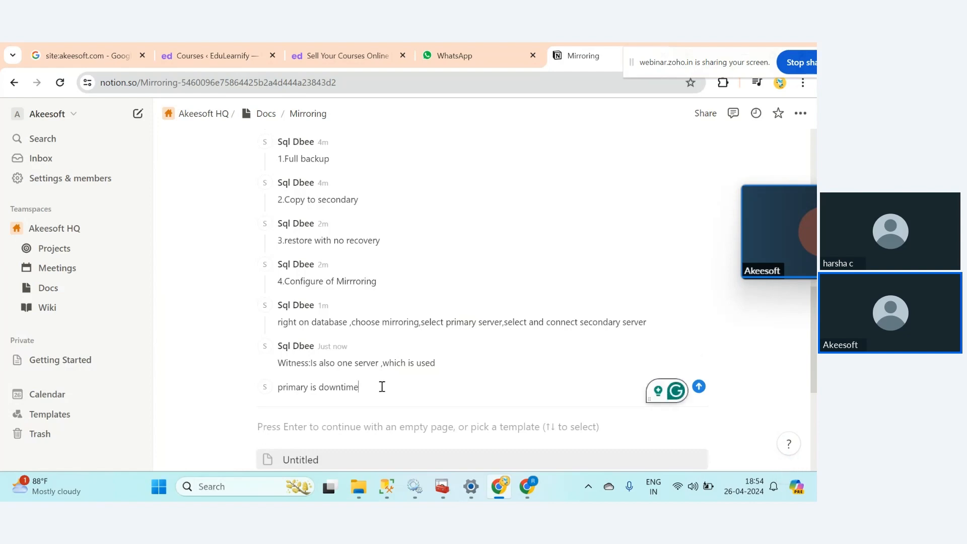
text(failover to)
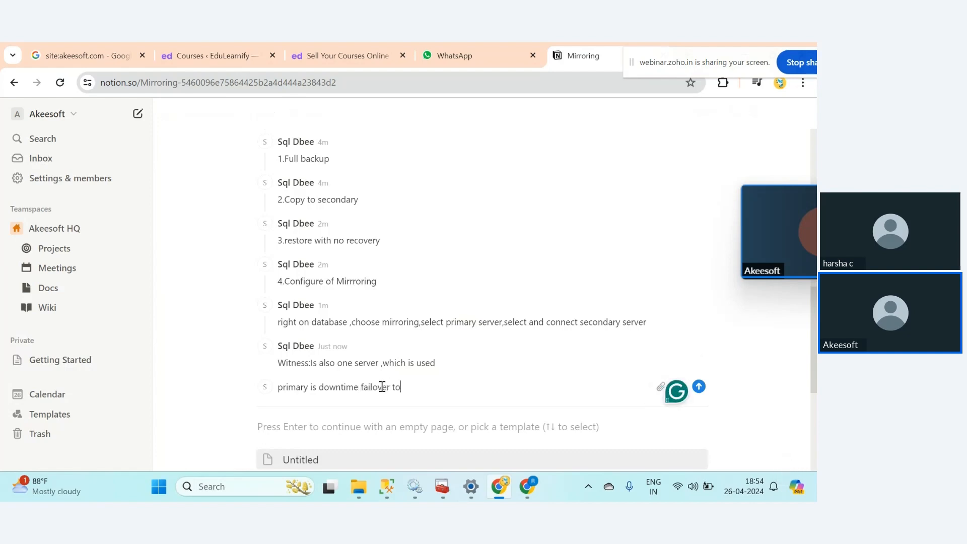
text( secondary ,when we config)
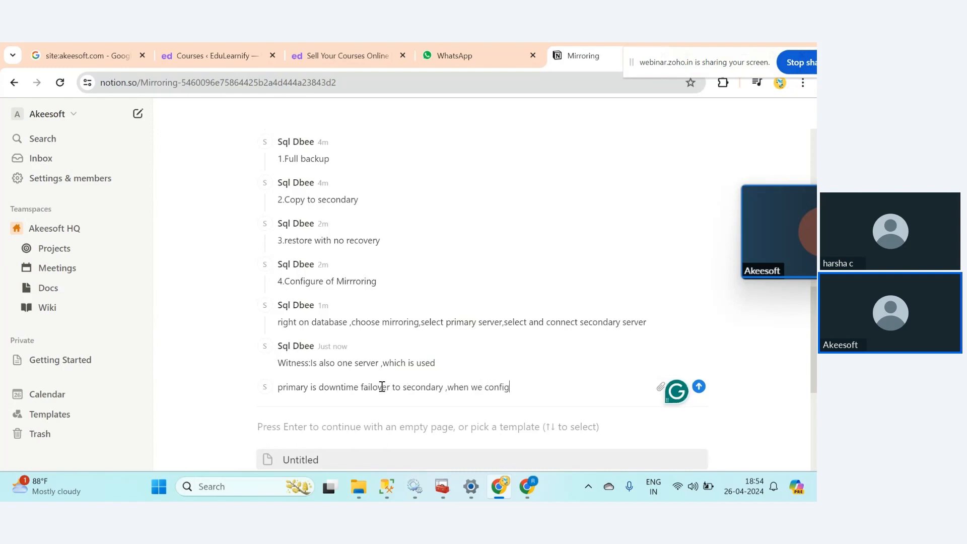
text(ure witness)
Switch back to the db2 Database Properties and start the mirroring security wizard again, advancing to the witness server choice.
mouse_move(396, 486)
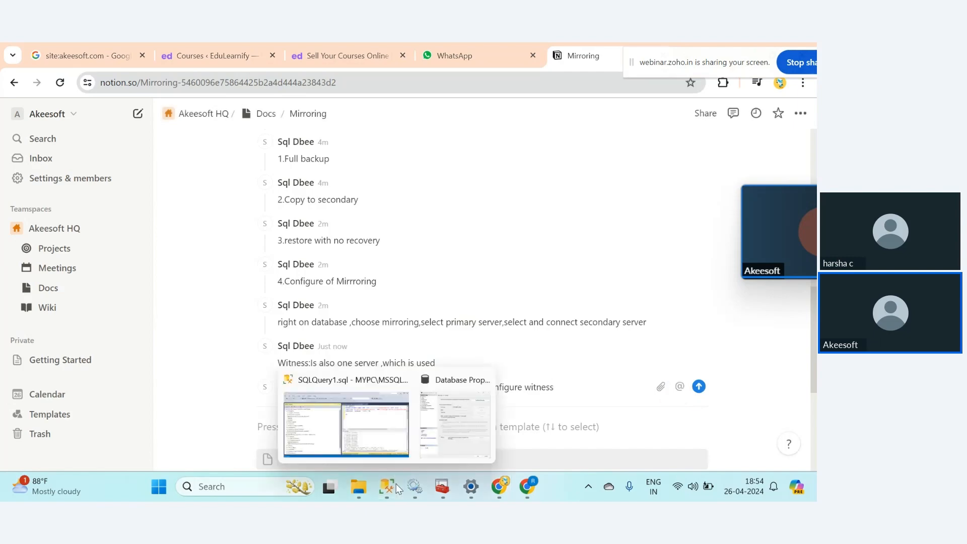
click(455, 424)
click(388, 487)
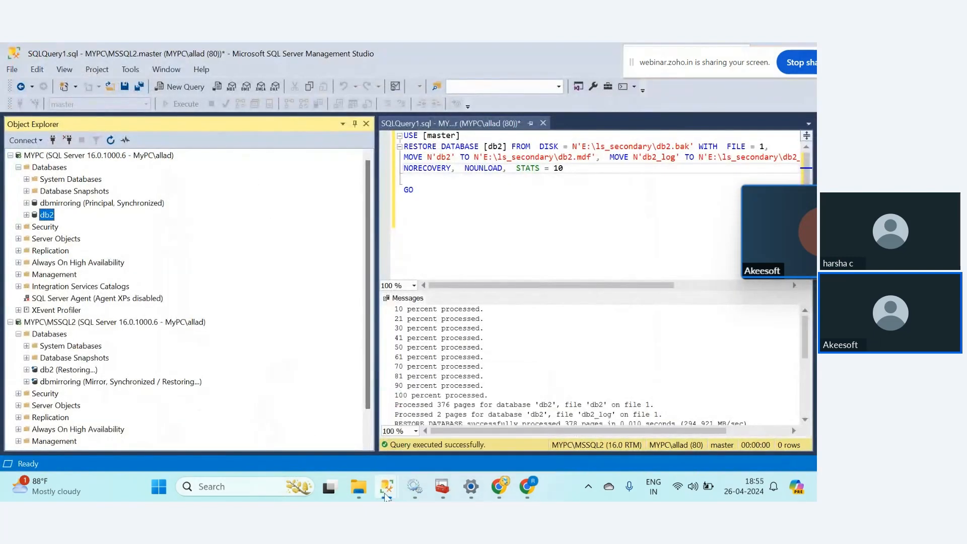
mouse_move(386, 496)
click(412, 438)
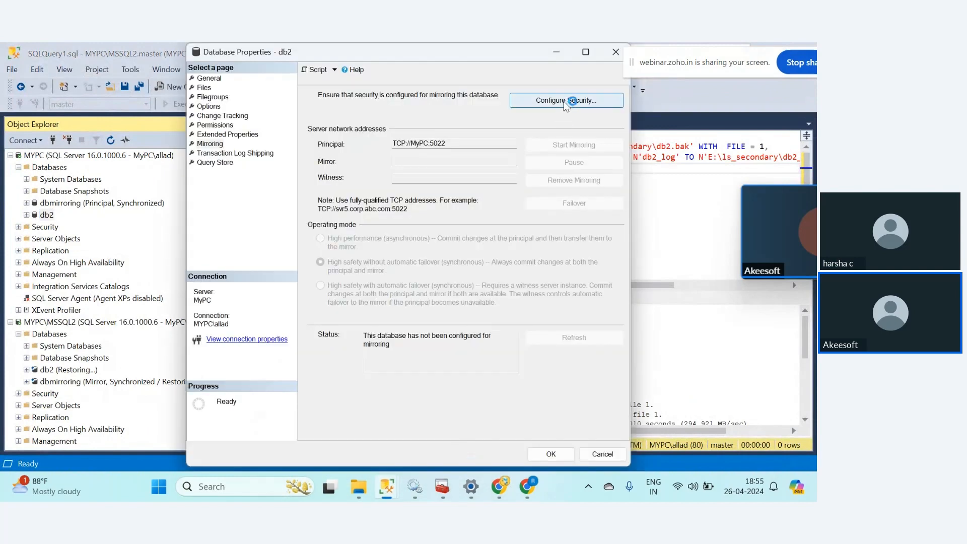
click(565, 100)
click(453, 382)
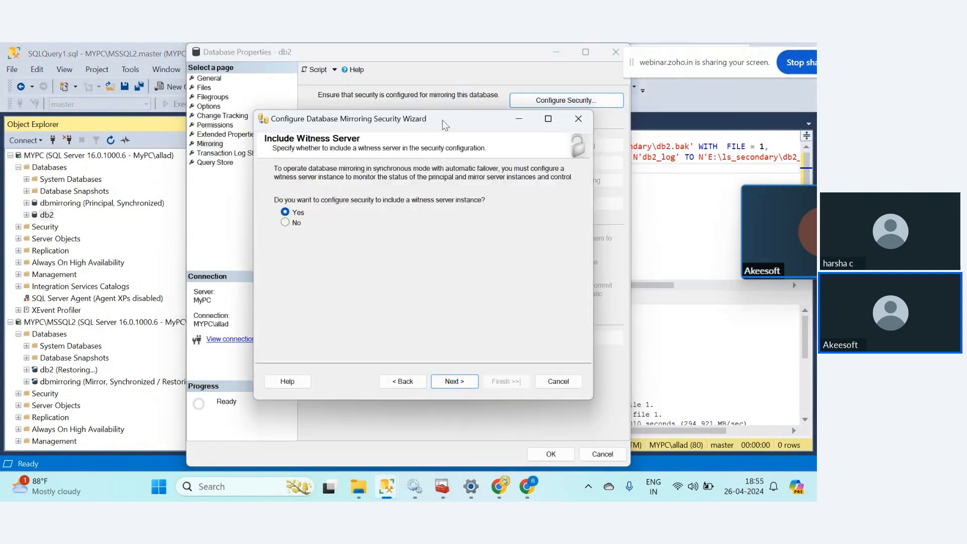
Choose not to include a witness server, and accept MYPC as principal with listener port 5022 and endpoint name Mirroring.
drag(445, 125, 293, 136)
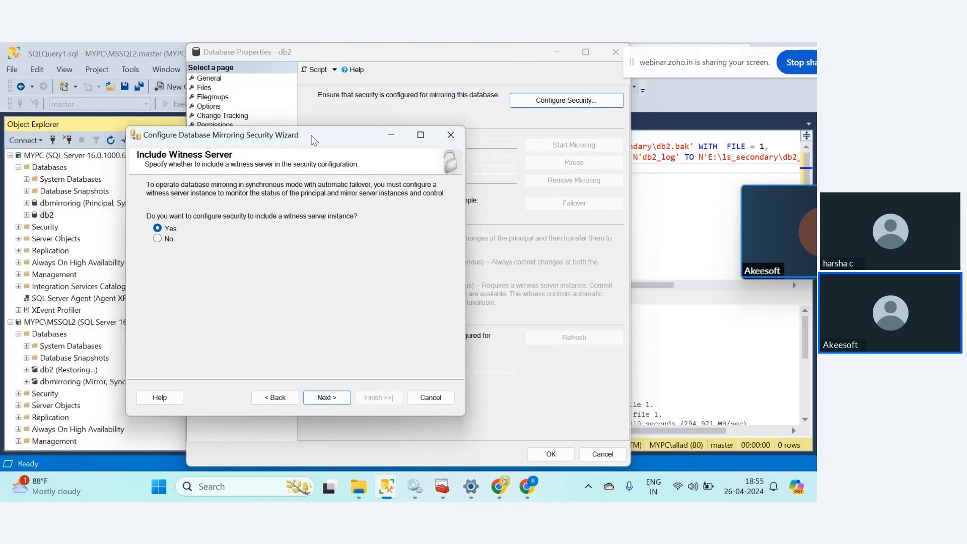
drag(312, 135, 315, 144)
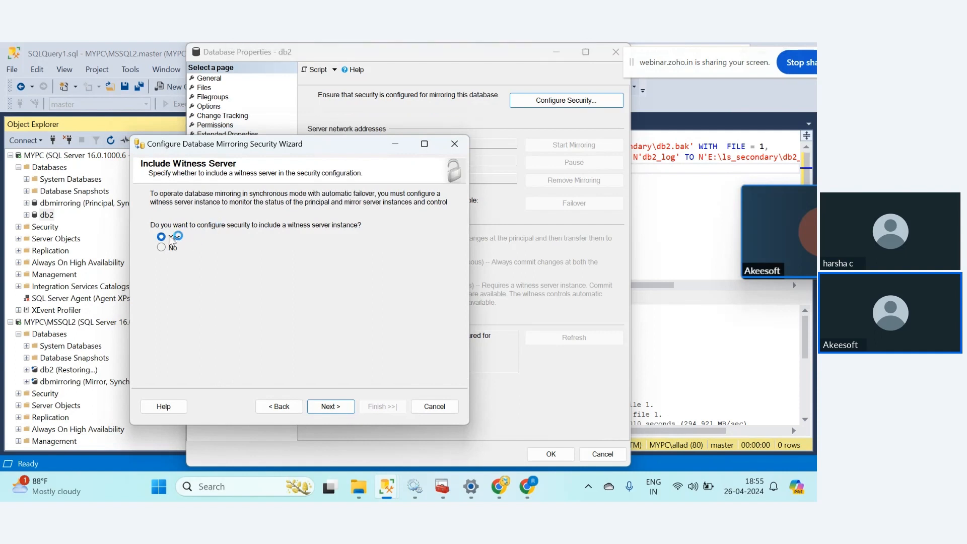
drag(347, 148, 146, 165)
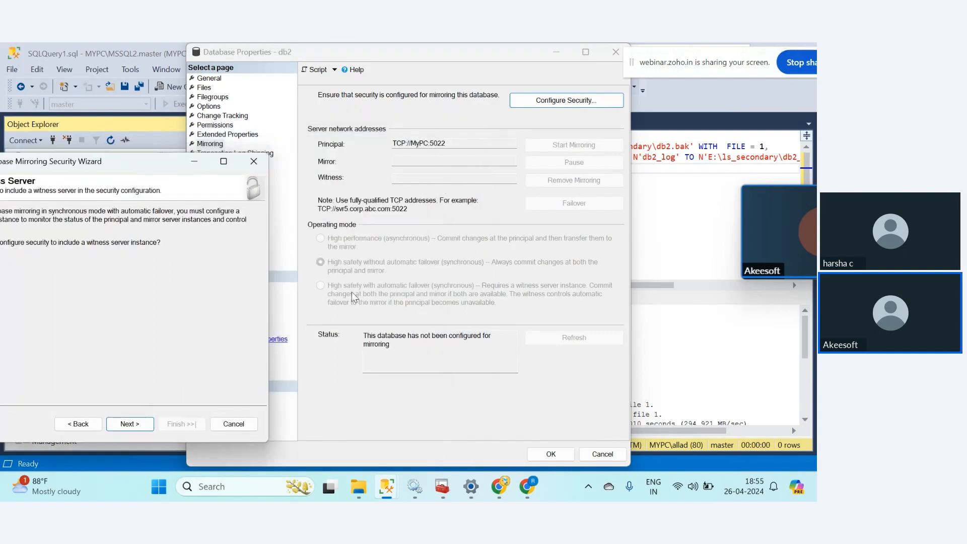
drag(157, 169, 678, 177)
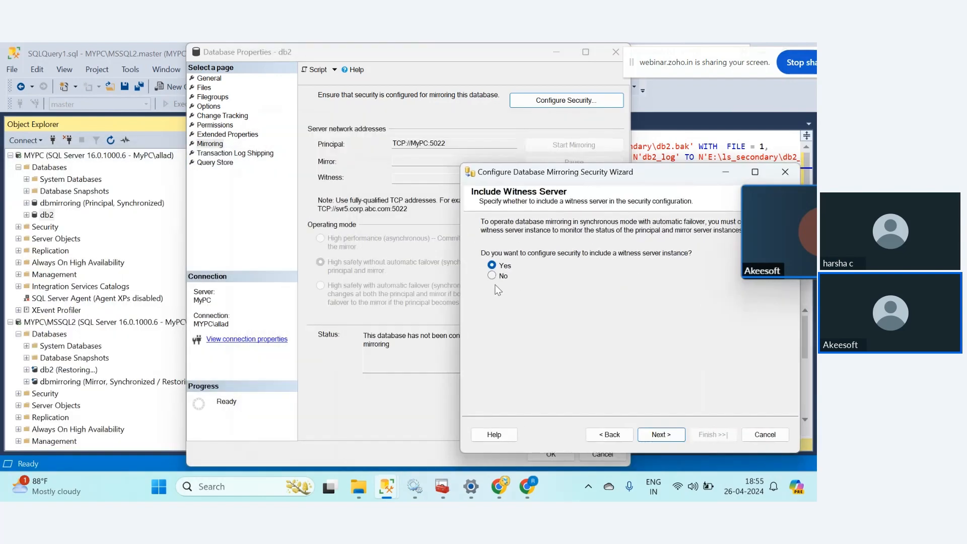
click(491, 275)
click(661, 434)
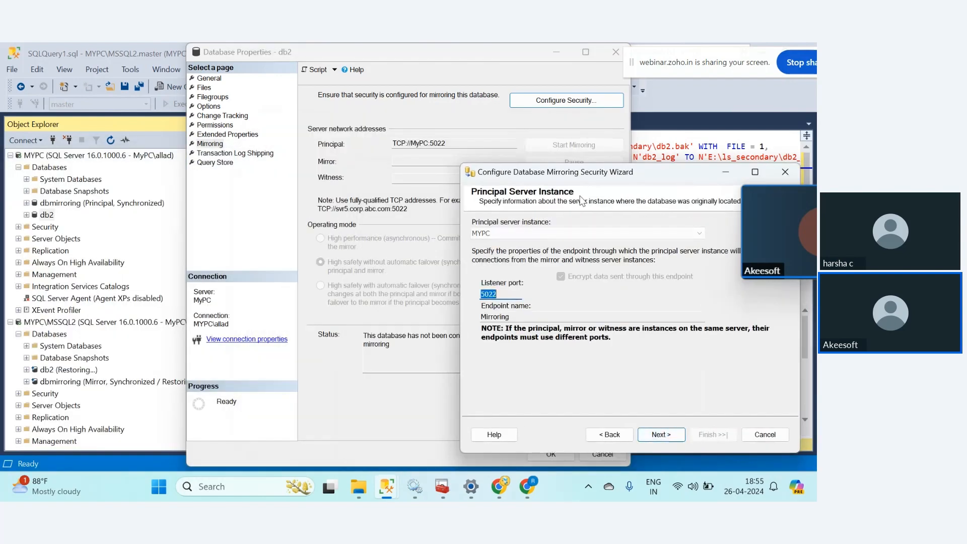
drag(579, 171, 335, 152)
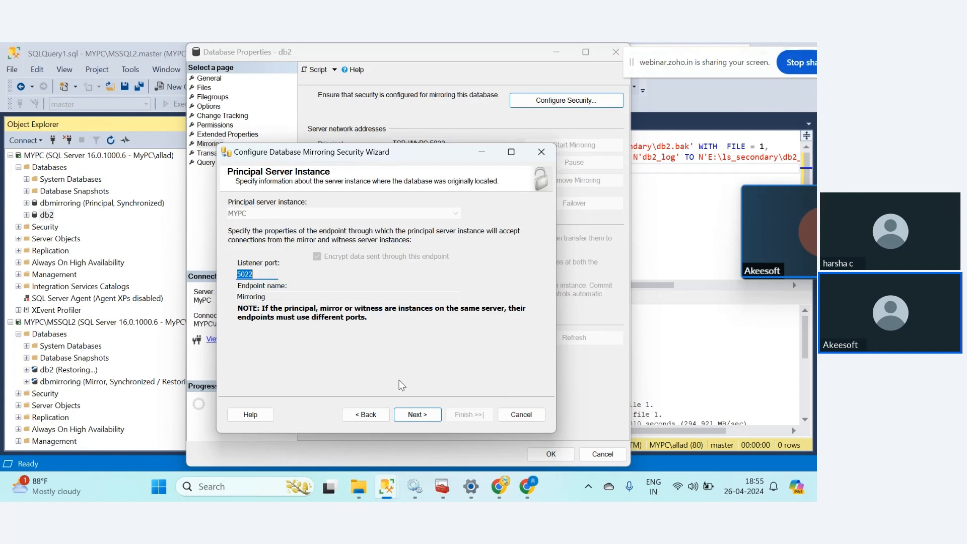
click(416, 414)
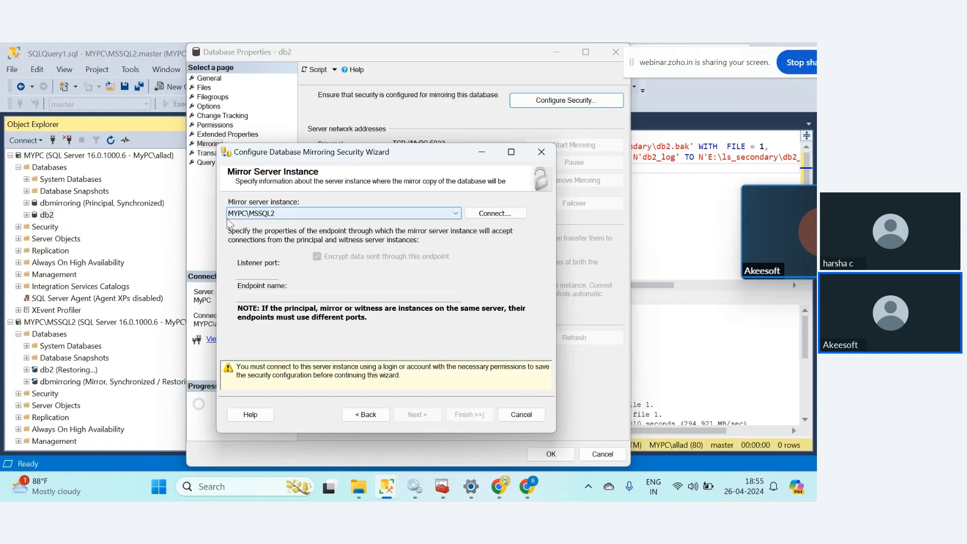
Connect to the mirror instance MYPC\MSSQL2 with Windows Authentication, and accept listener port 5023 and endpoint name Mirroring.
click(505, 214)
click(378, 276)
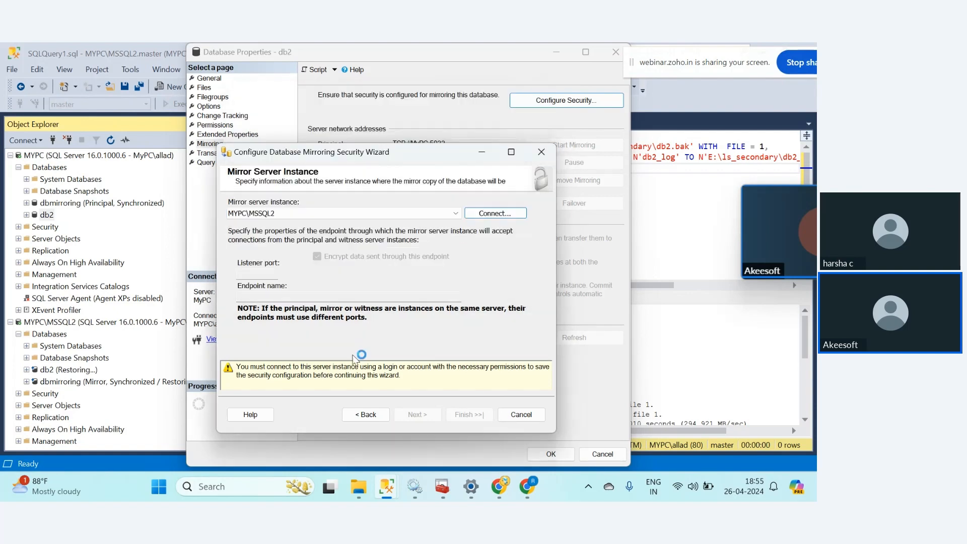
drag(270, 367, 523, 368)
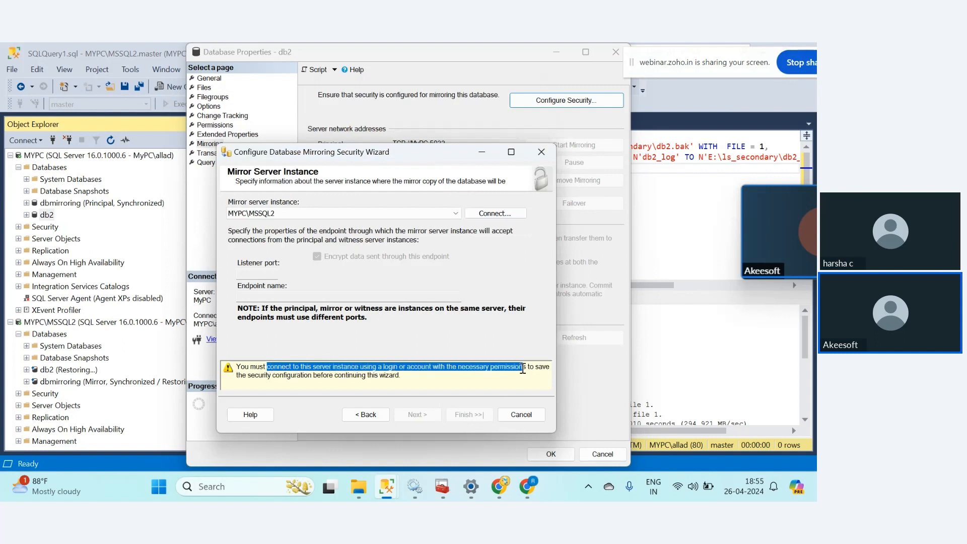
click(496, 213)
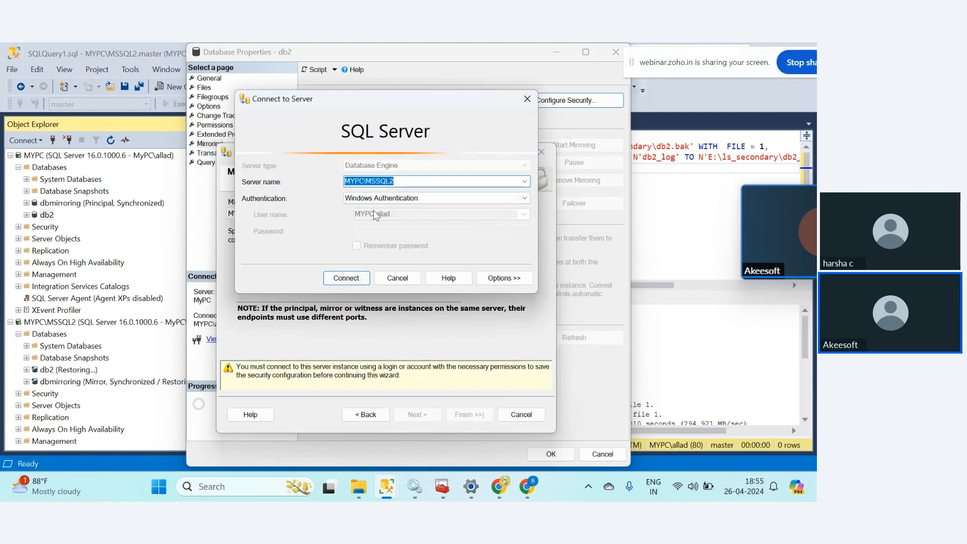
click(348, 278)
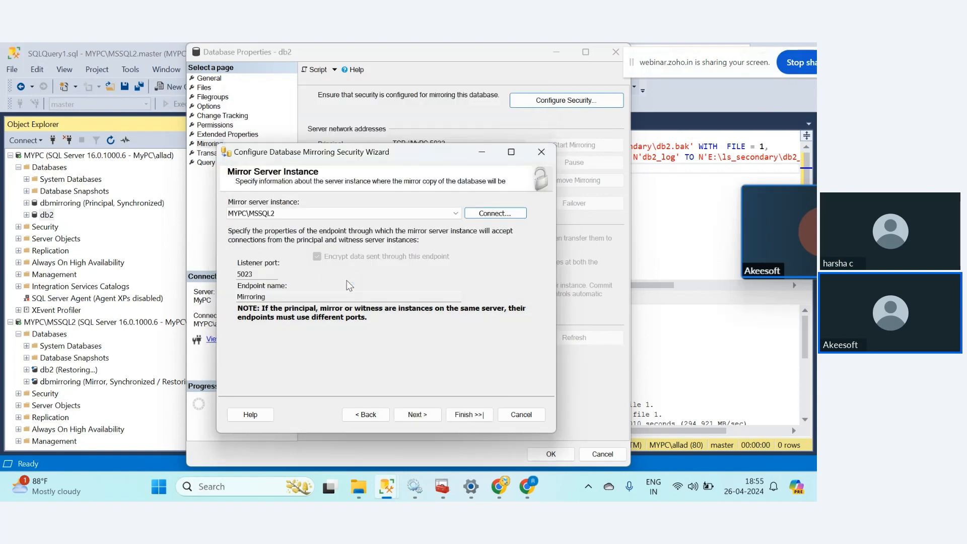
click(425, 414)
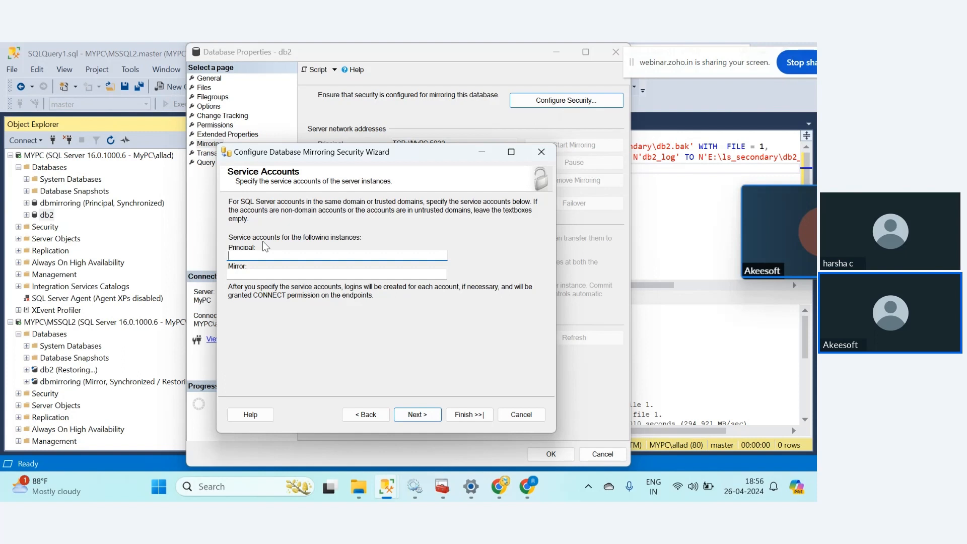
Check the instances' service accounts in SQL Server Configuration Manager, then view the properties of MYPC's sqldba login in Management Studio.
click(442, 494)
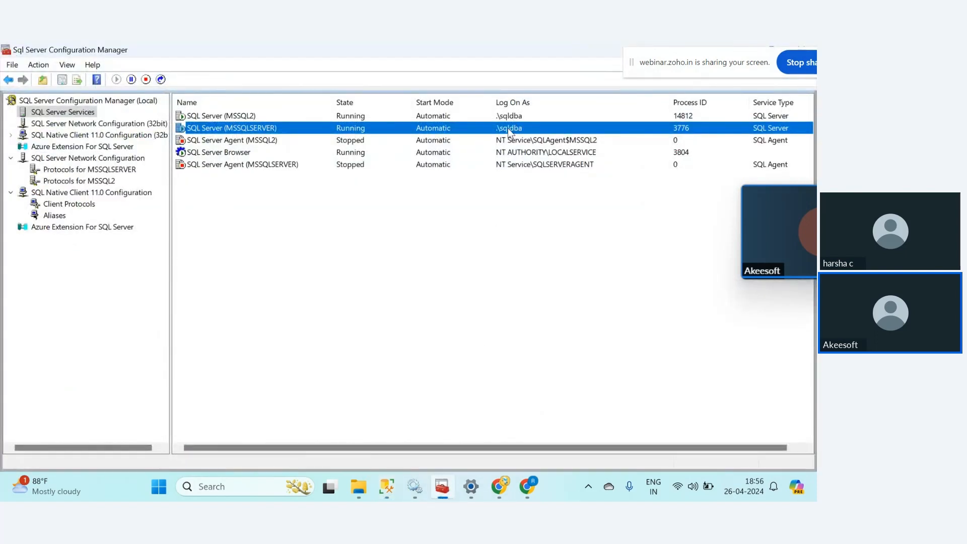
click(387, 486)
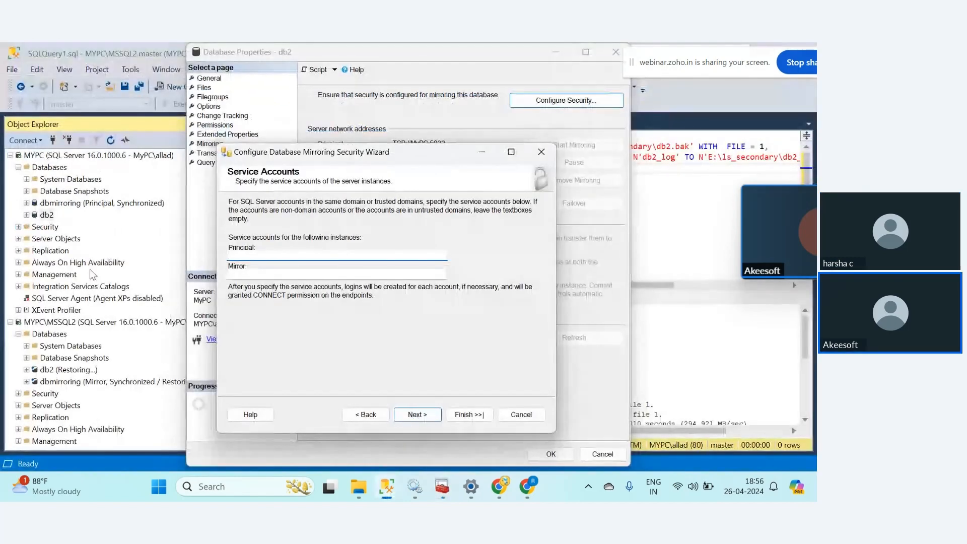
click(19, 227)
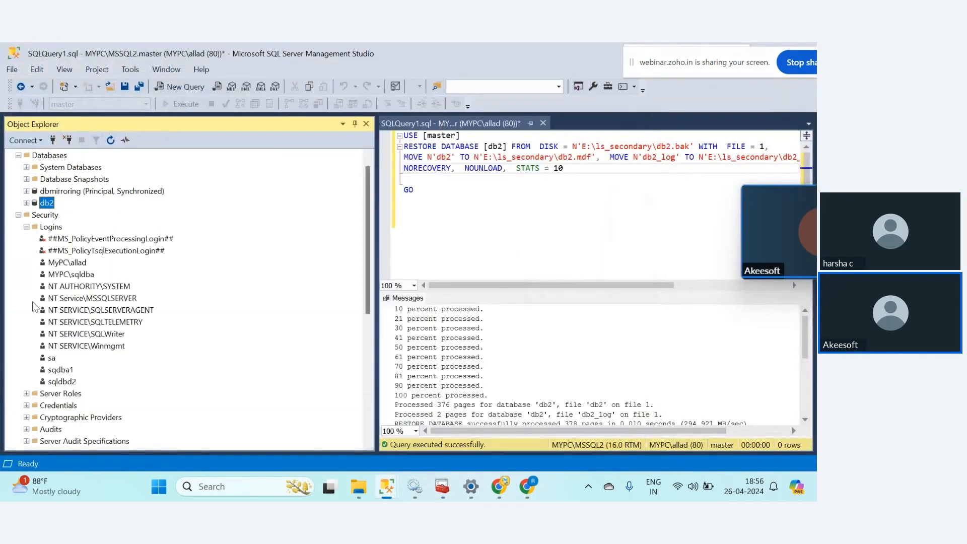
right_click(71, 277)
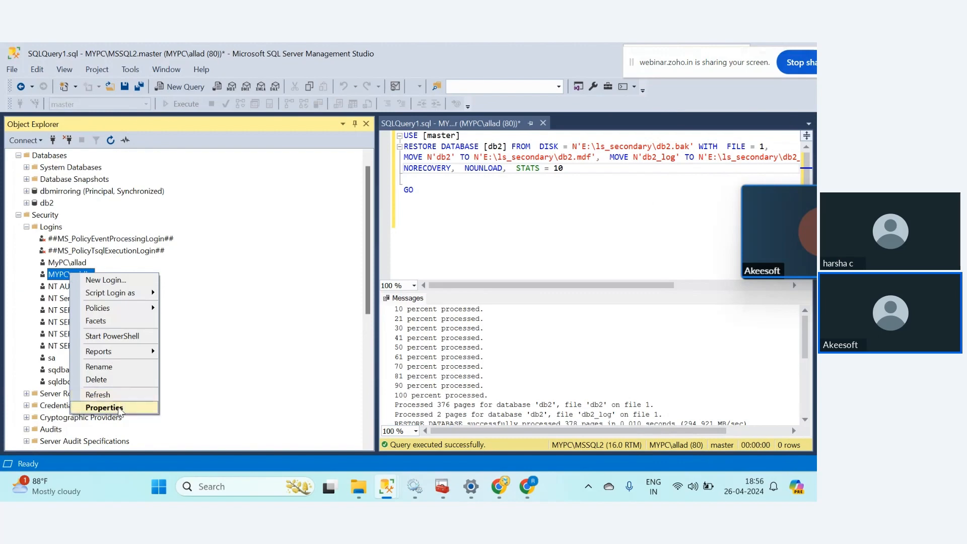
click(106, 409)
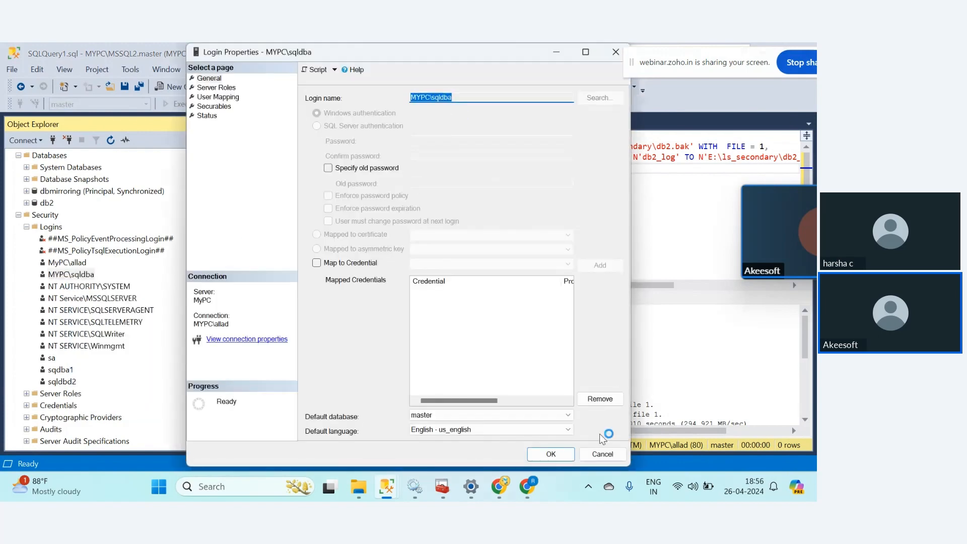
click(611, 455)
Return to the mirroring security wizard and enter MYPC\sqldba as the service account for both the principal and the mirror.
mouse_move(386, 489)
click(486, 422)
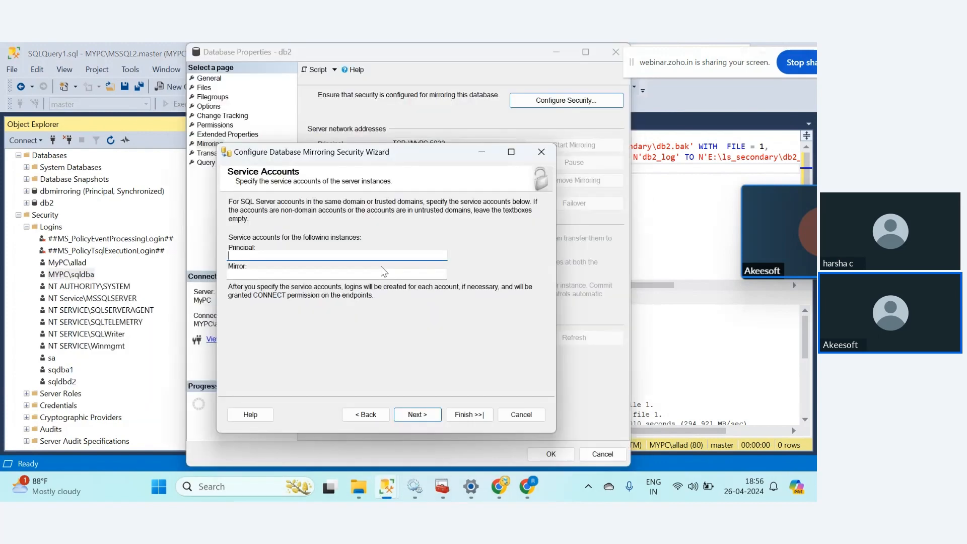
click(337, 255)
text(MYPC\sqldba)
click(321, 273)
text(MYPC\sqldba)
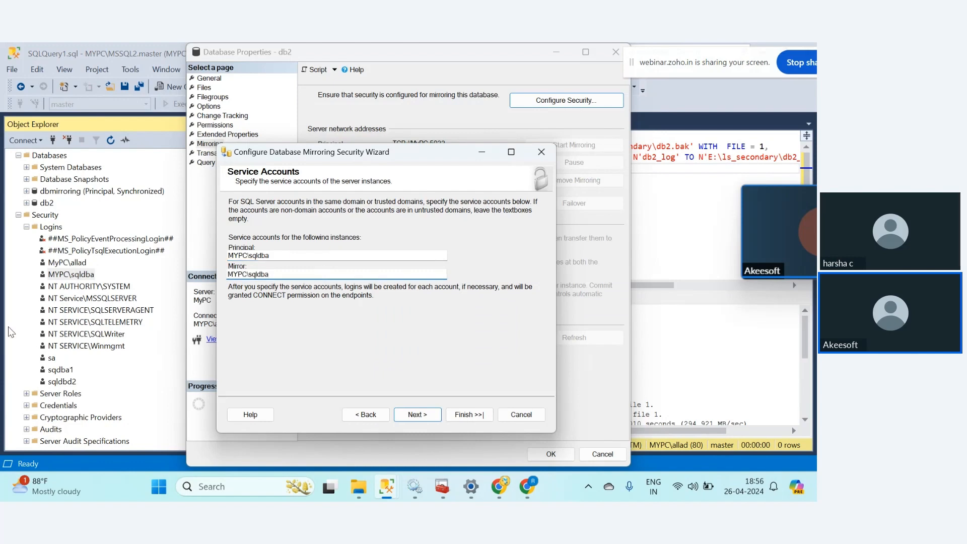
Examine the Database Mirroring endpoints under Server Objects for both the MYPC and MYPC\MSSQL2 instances.
click(19, 215)
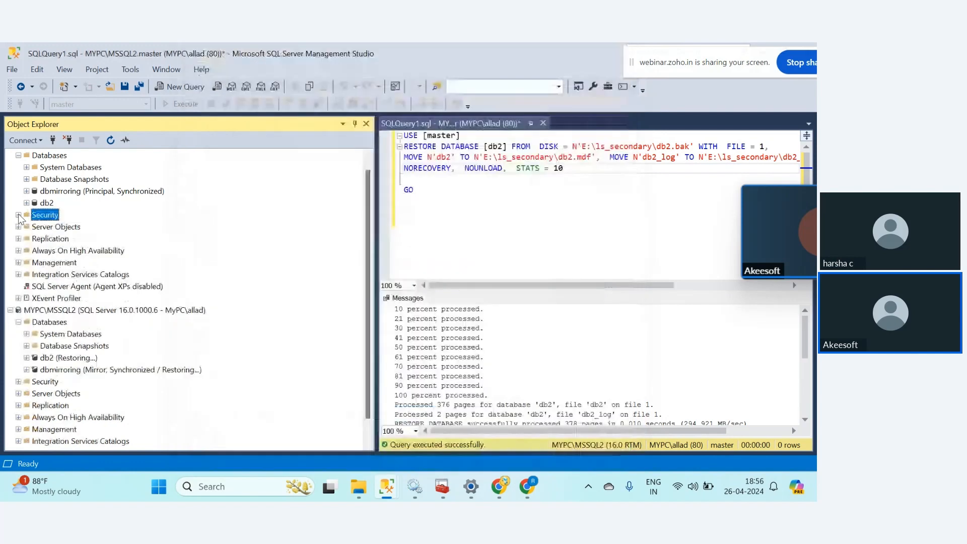
drag(367, 309, 370, 291)
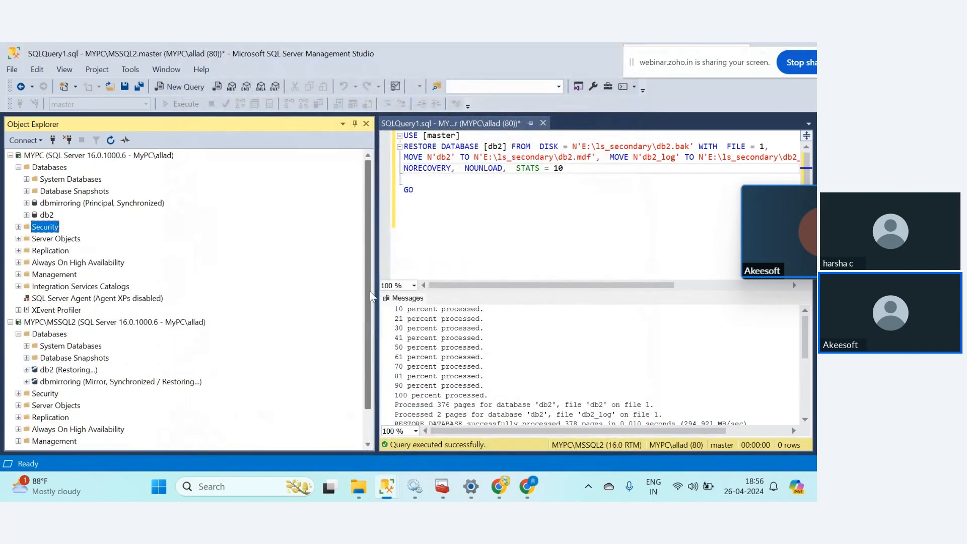
click(18, 239)
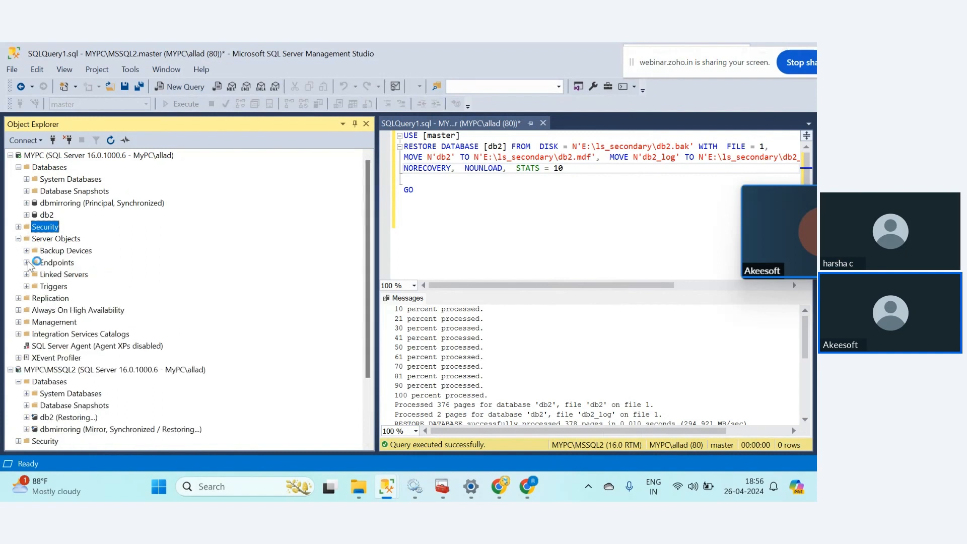
click(27, 262)
click(34, 286)
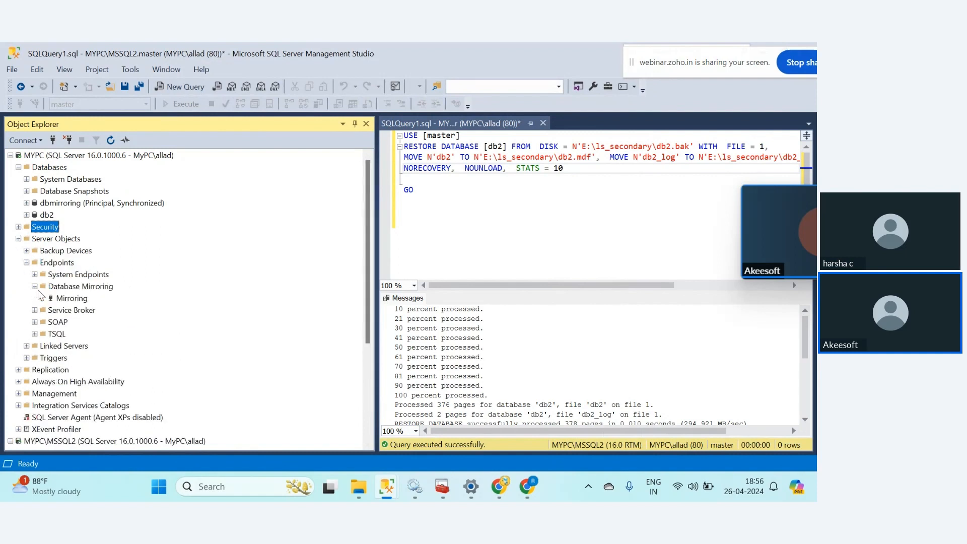
drag(367, 264, 366, 332)
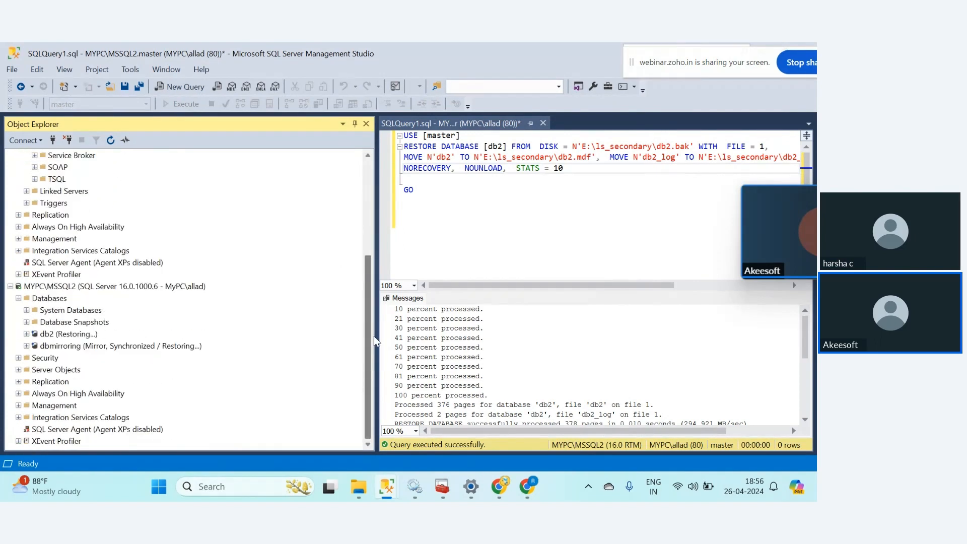
click(18, 370)
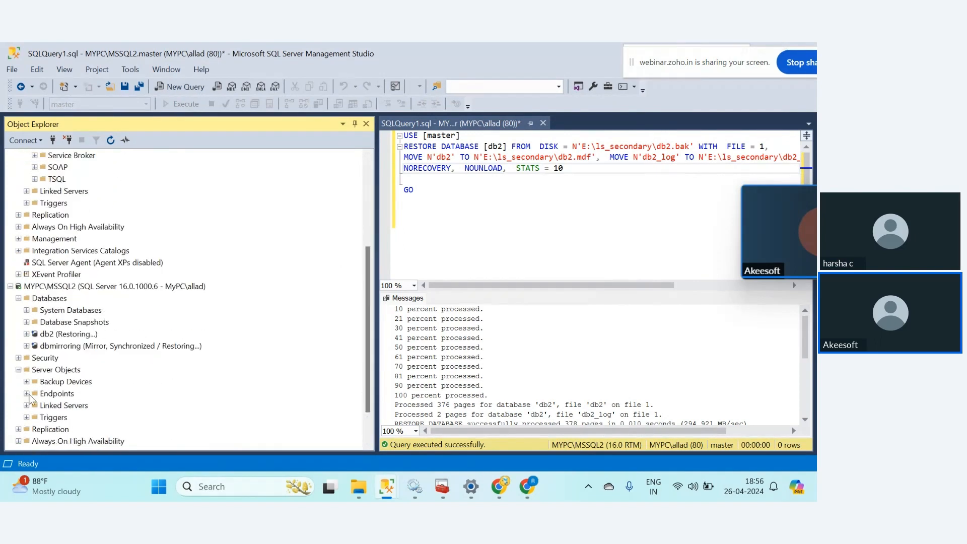
click(26, 394)
double_click(54, 409)
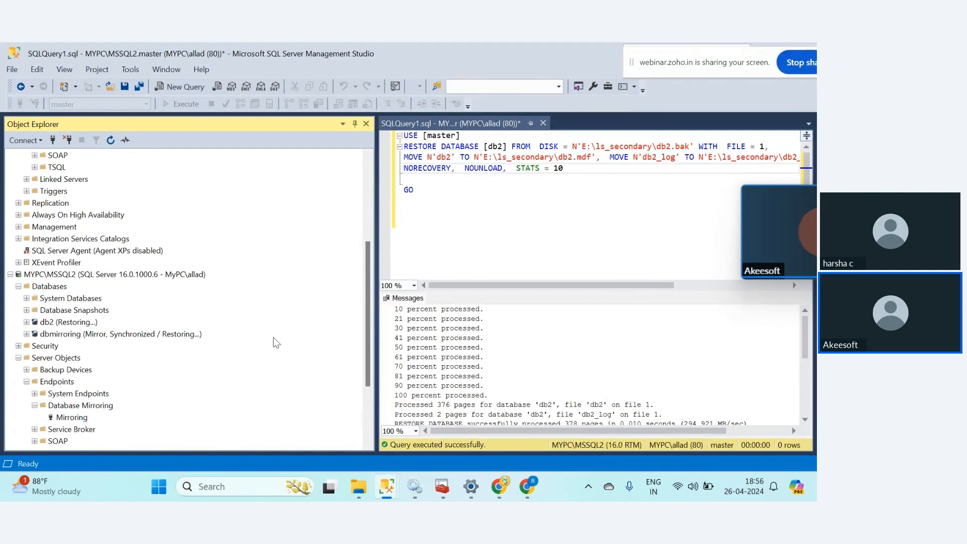
Verify the wizard's principal and mirror service accounts against SQL Server Configuration Manager, then advance to the wizard's summary.
mouse_move(400, 483)
click(498, 413)
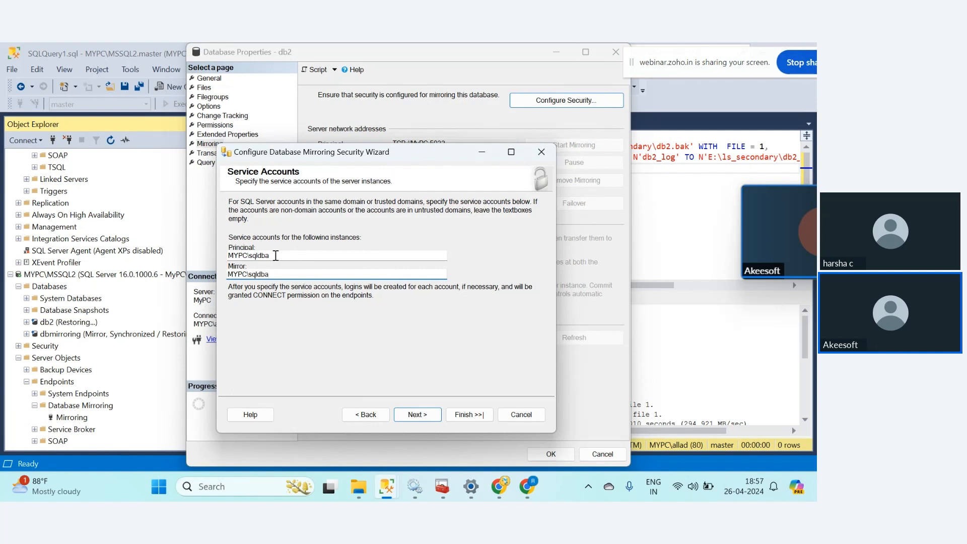
drag(276, 255, 232, 258)
drag(303, 275, 218, 275)
drag(304, 254, 227, 256)
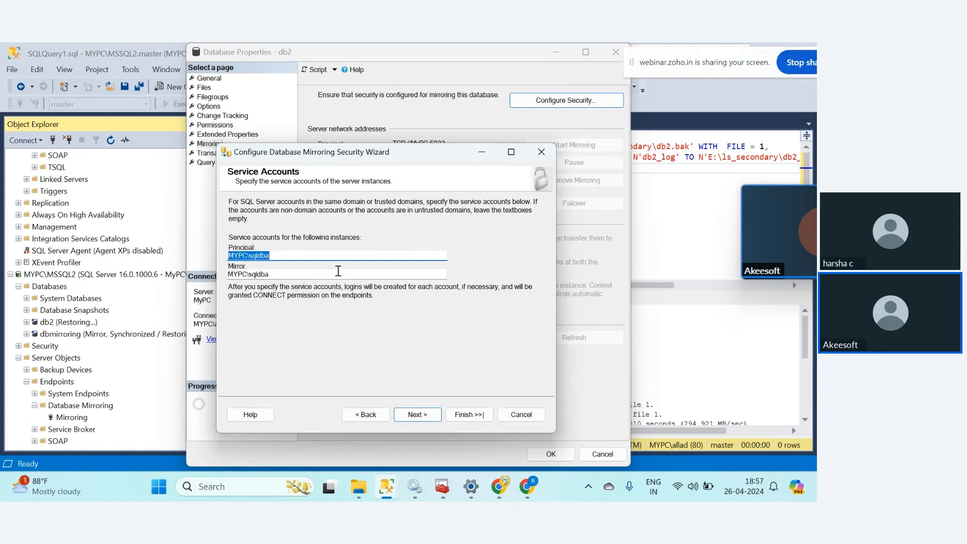
drag(295, 275, 229, 275)
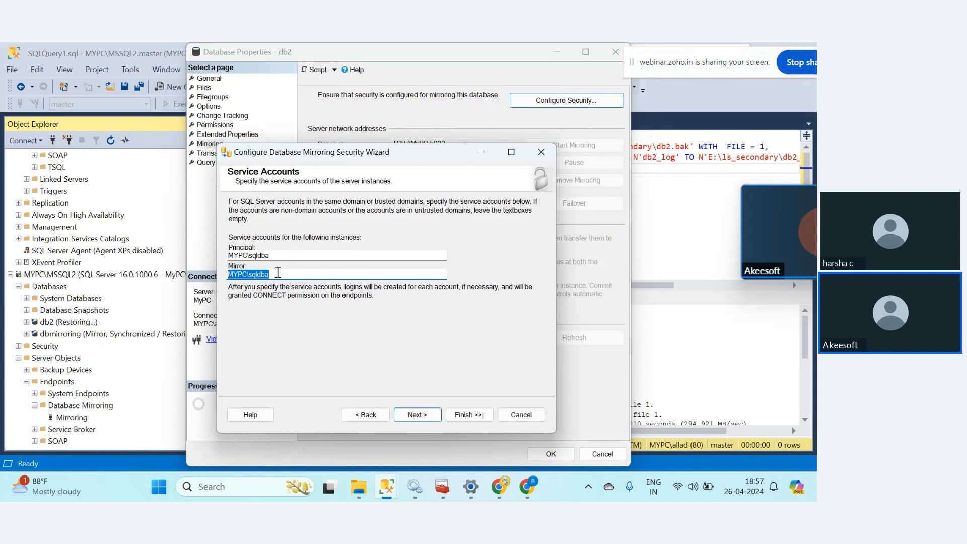
click(442, 487)
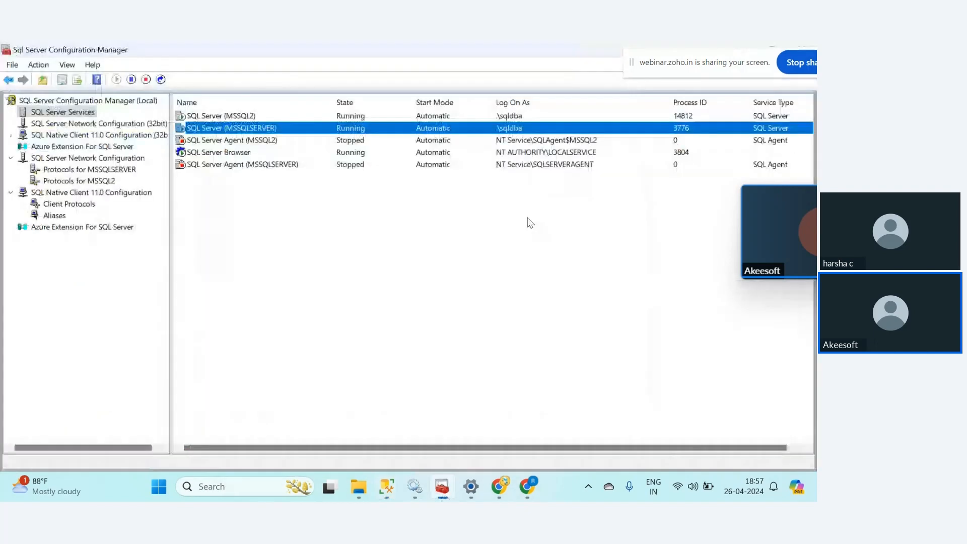
click(442, 488)
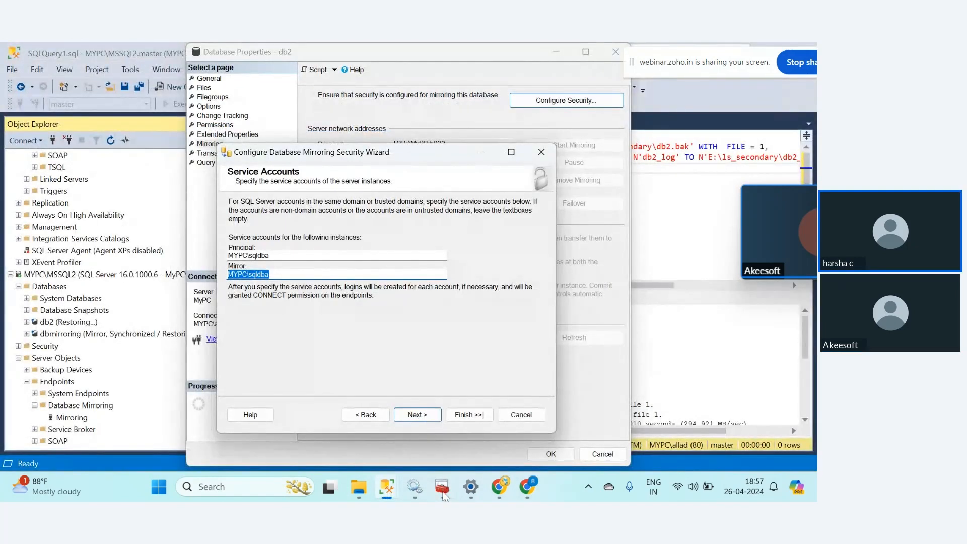
click(417, 414)
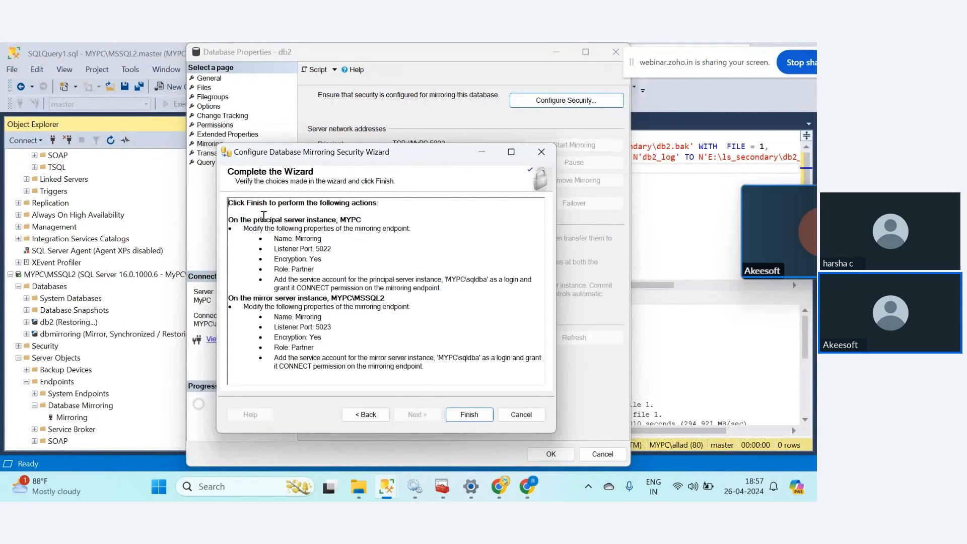
Review the summarized endpoint properties, service account logins and CONNECT permissions for the principal and mirror instances.
drag(245, 203, 377, 203)
drag(358, 280, 277, 231)
click(441, 296)
drag(277, 279, 378, 280)
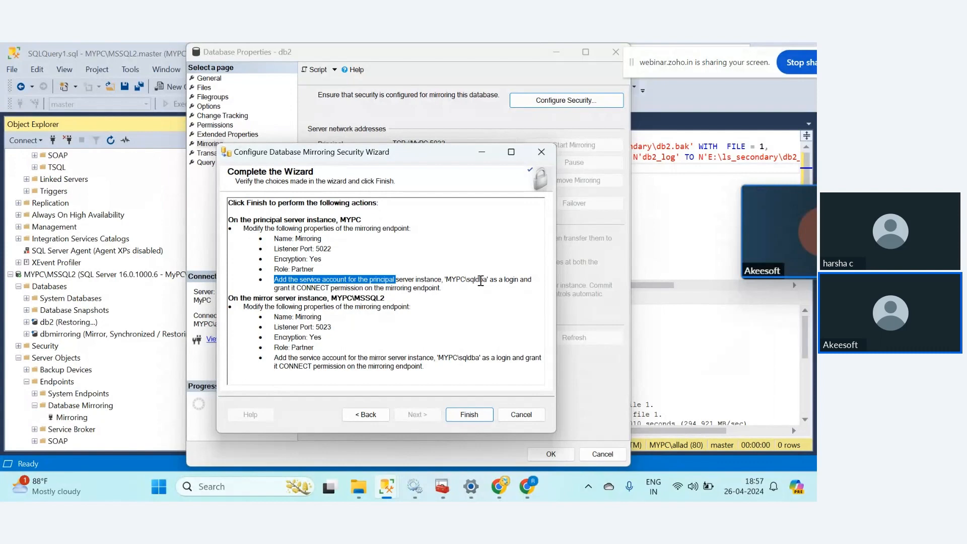
double_click(303, 287)
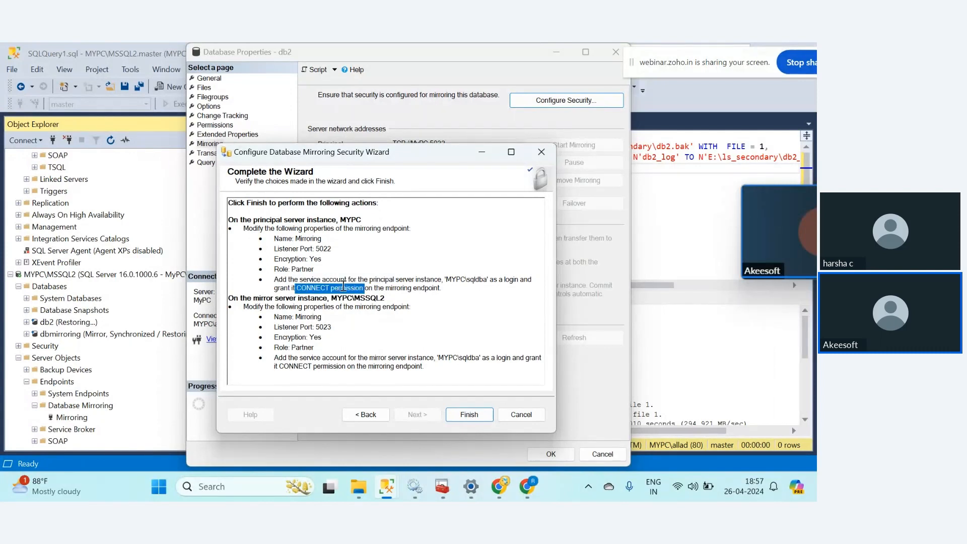
drag(385, 289, 452, 291)
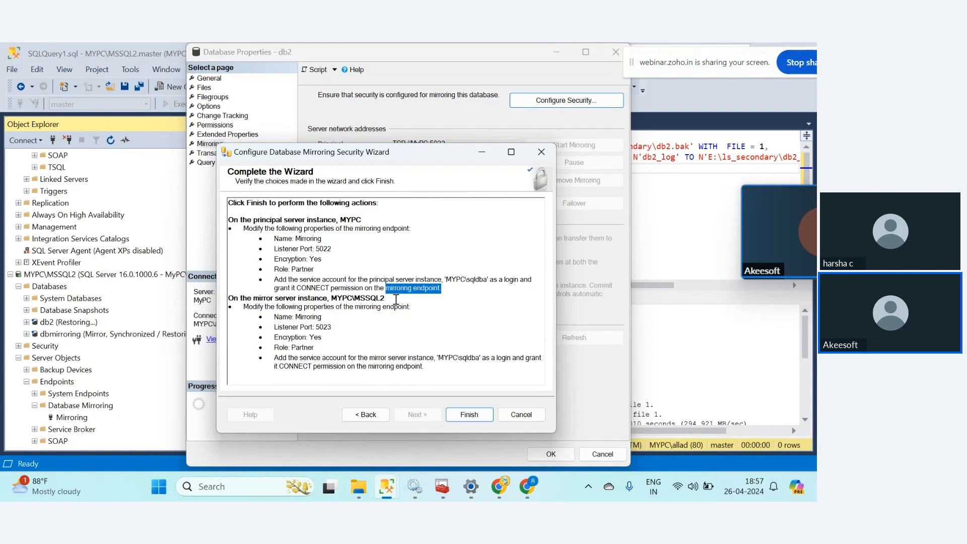
drag(280, 366, 423, 366)
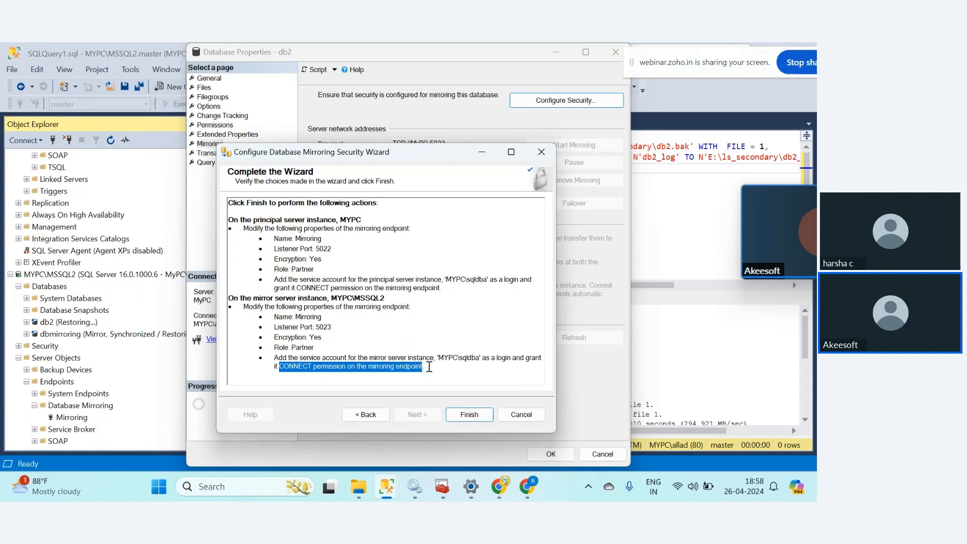
drag(446, 280, 473, 283)
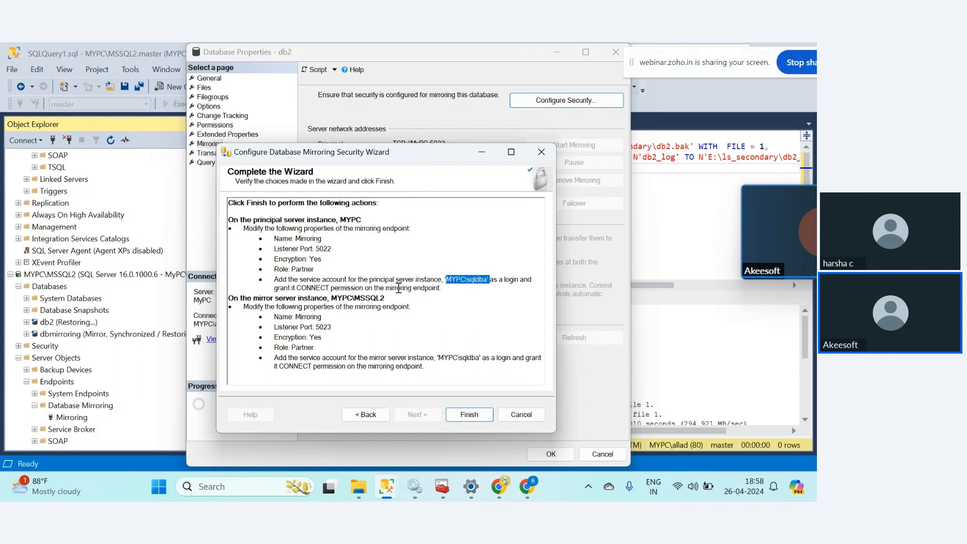
click(406, 287)
Finish the security wizard to configure the endpoints on both instances, review the full action results, and close it.
click(468, 414)
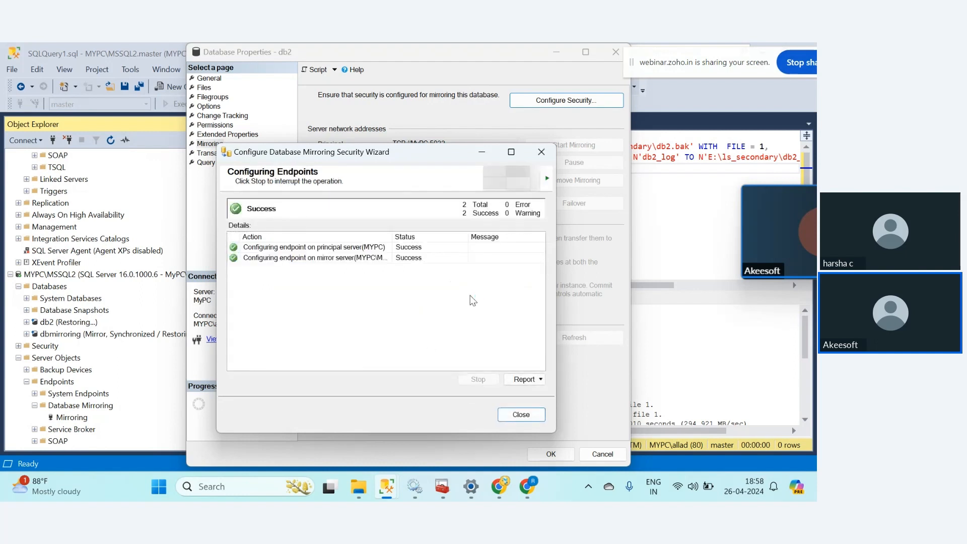
drag(392, 237, 528, 236)
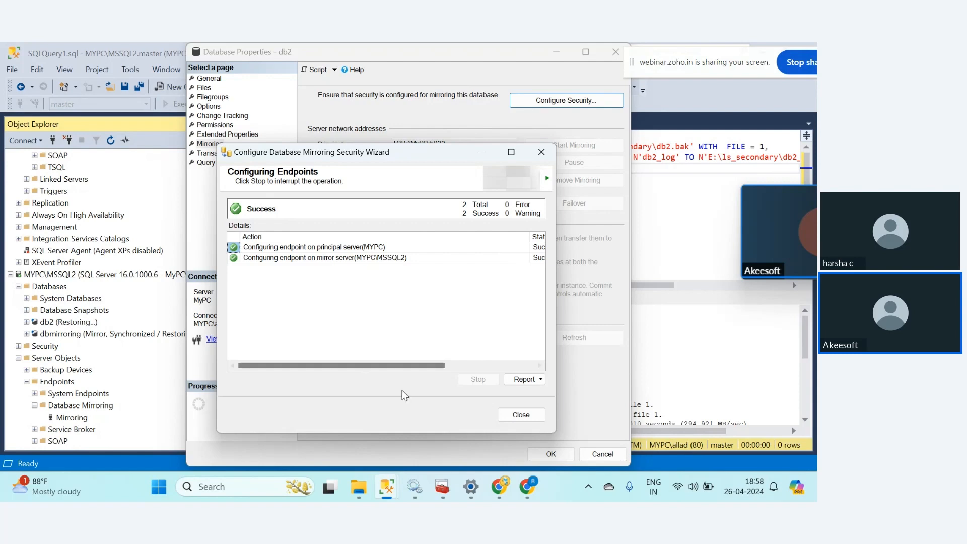
click(526, 414)
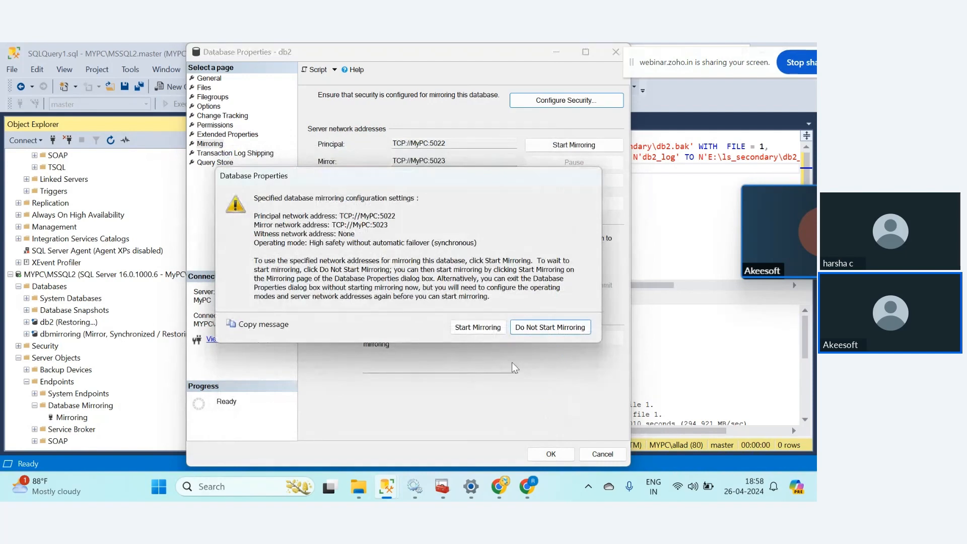
Start mirroring db2 with the specified network addresses and check its synchronization status.
click(478, 328)
click(514, 301)
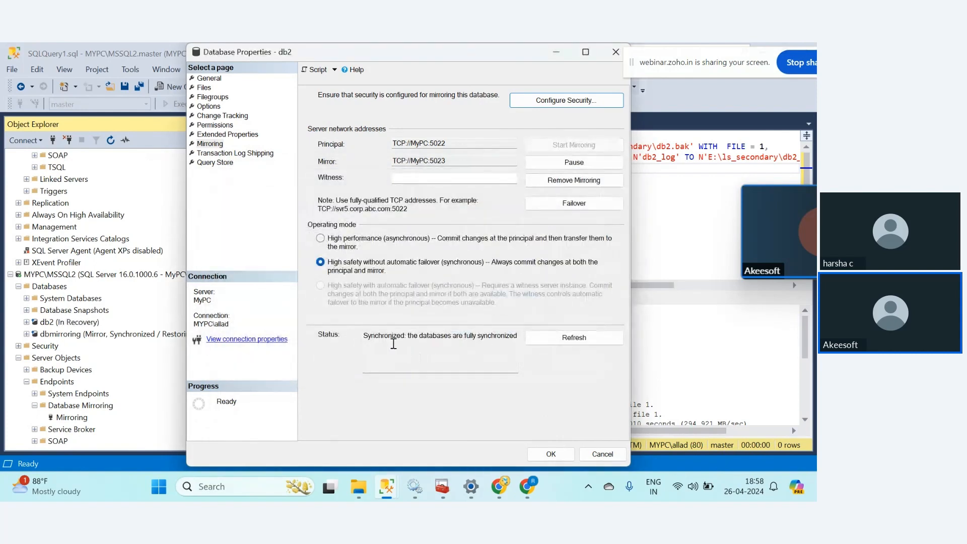
drag(427, 336, 511, 337)
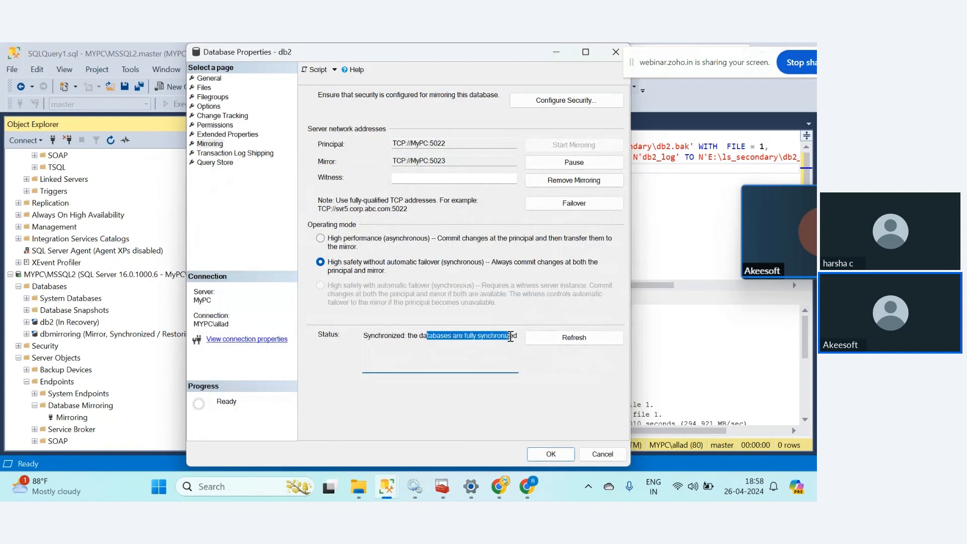
Accept the db2 mirroring properties, then refresh the MYPC\MSSQL2 instance and check its db2 mirror status.
click(550, 454)
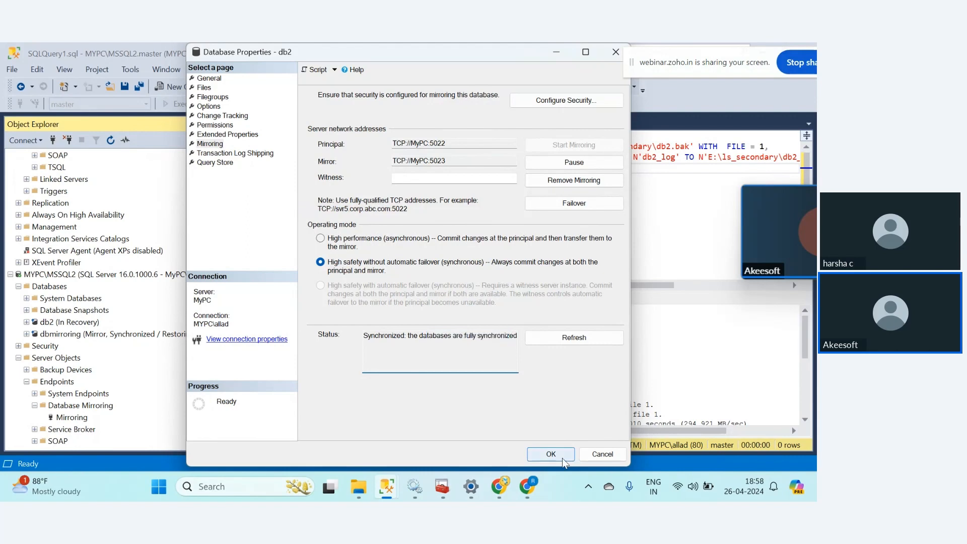
click(68, 275)
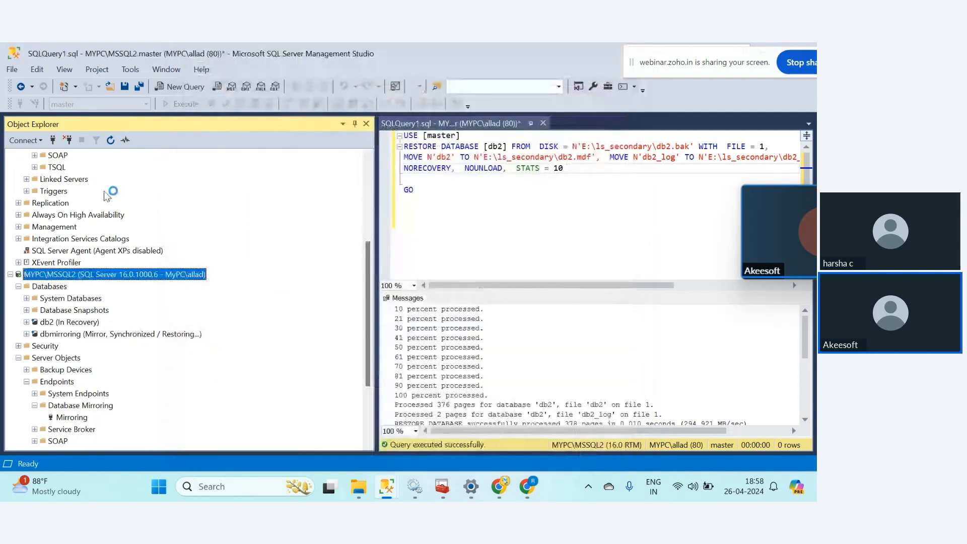
key(F5)
scroll(121, 353, up, 5)
click(122, 383)
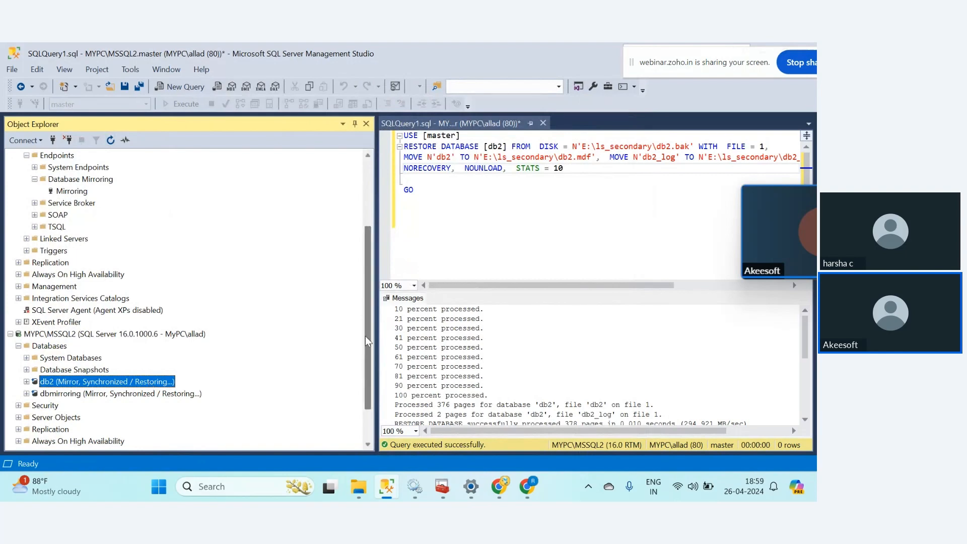
Refresh the Databases folder of the principal instance MYPC to check the mirroring status of db2.
drag(365, 340, 366, 275)
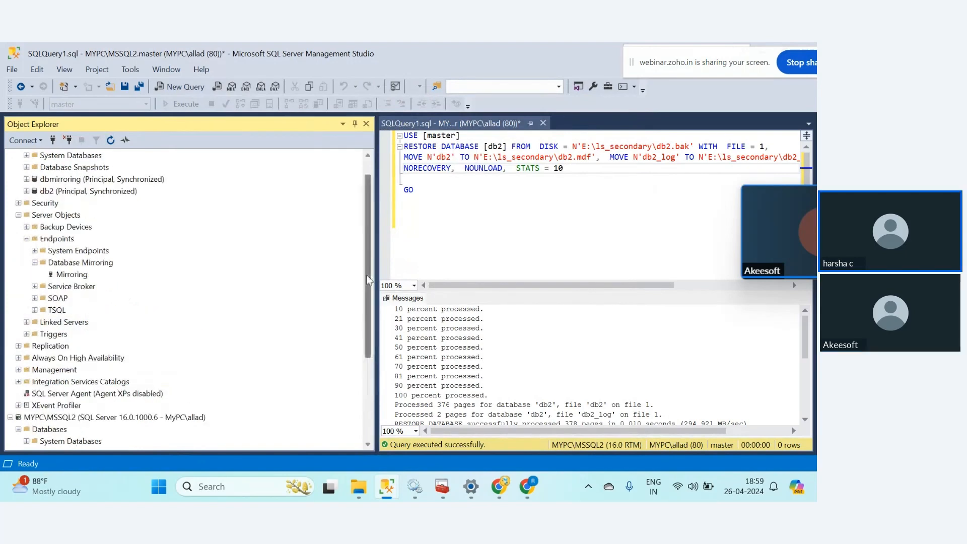
click(62, 169)
key(F5)
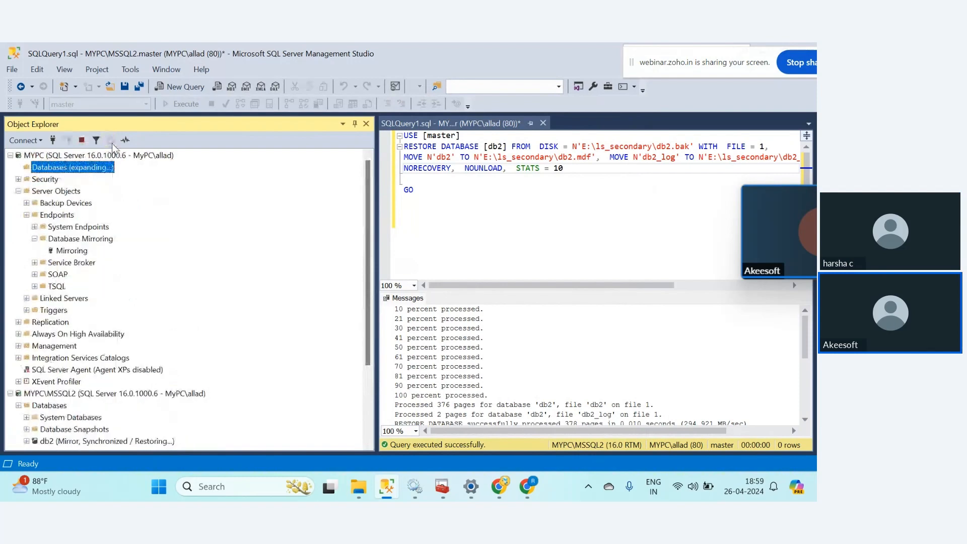
Try to expand the mirror database db2 on MYPC\MSSQL2, dismiss the message, and refresh the instance.
drag(365, 213, 366, 294)
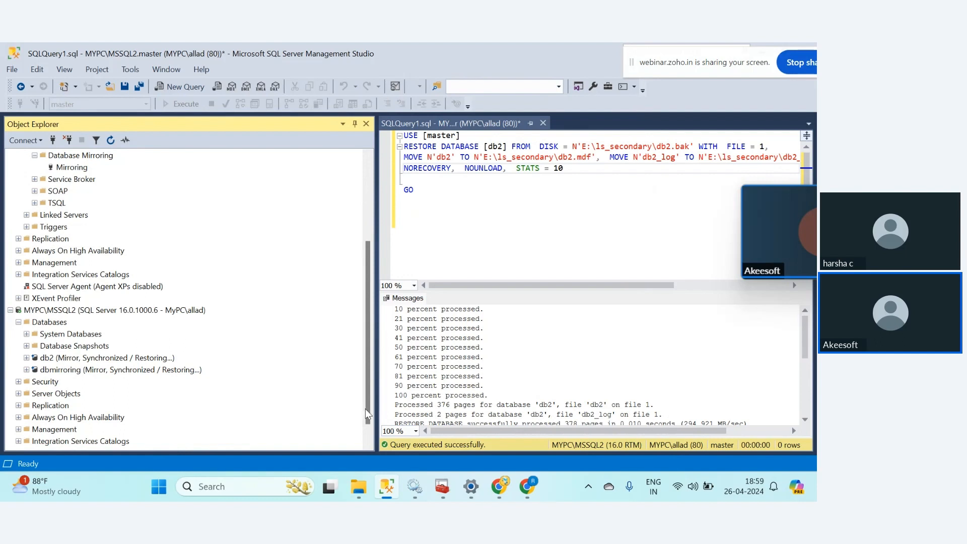
scroll(370, 344, down, 1)
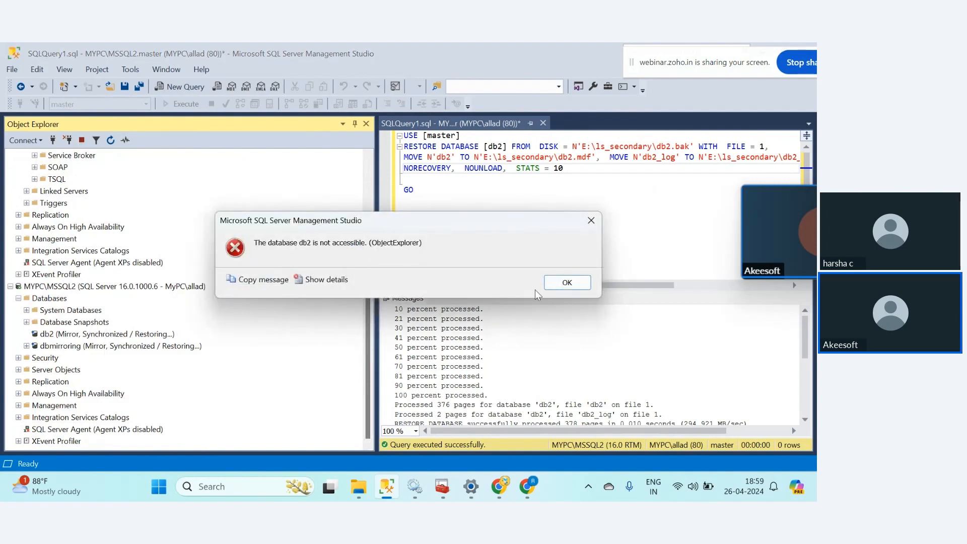
click(566, 282)
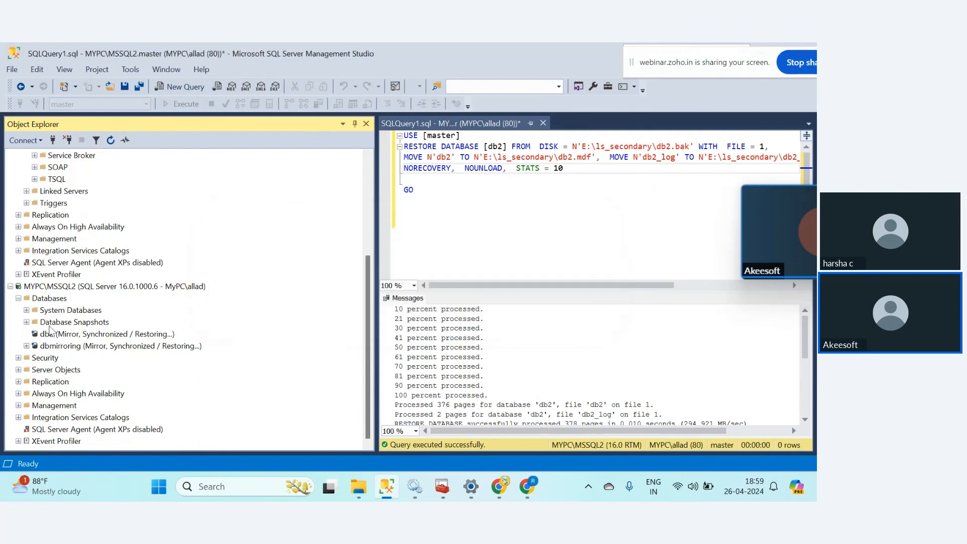
click(75, 287)
click(111, 140)
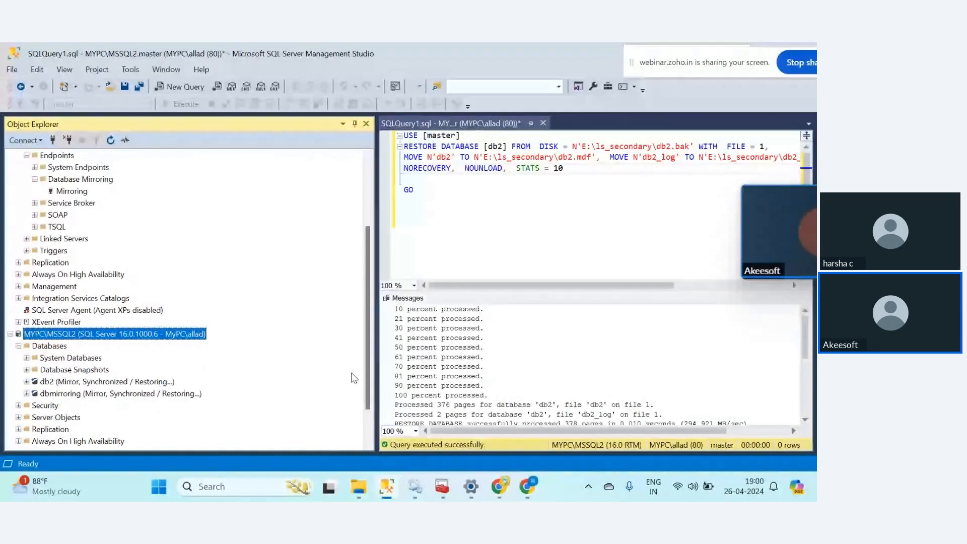
Open the mirroring properties of db2 on MYPC and examine the witness address and operating mode options.
scroll(354, 378, up, 3)
click(71, 204)
scroll(362, 263, down, 4)
scroll(221, 358, up, 4)
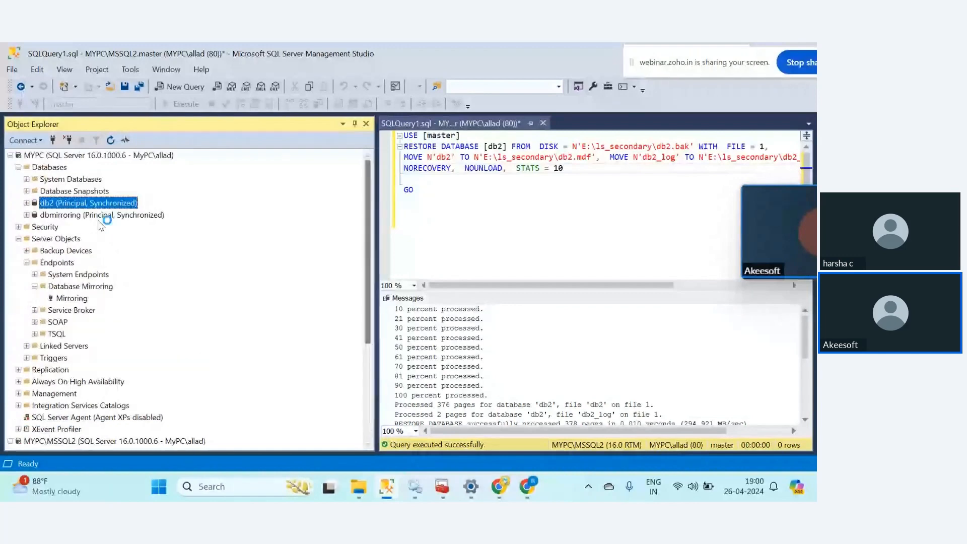
right_click(60, 204)
click(95, 397)
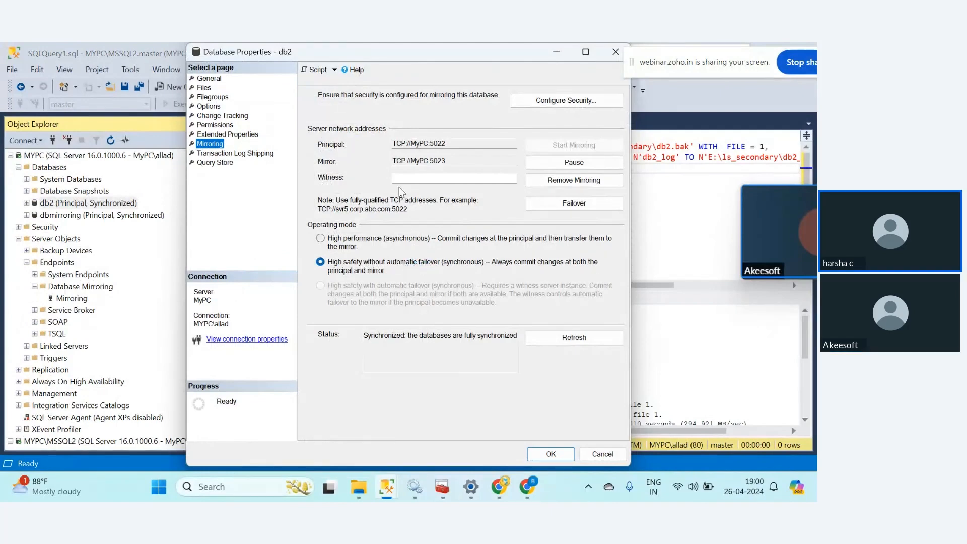
click(410, 178)
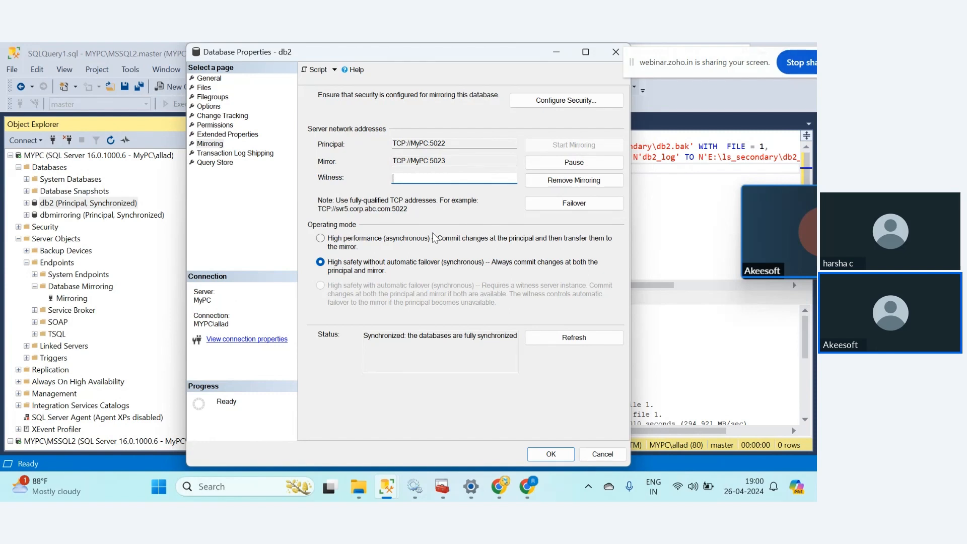
Switch to the Notion Mirroring page, post the pending witness failover comment, and add the comment "What are the operating modes in DB mirroring".
click(501, 487)
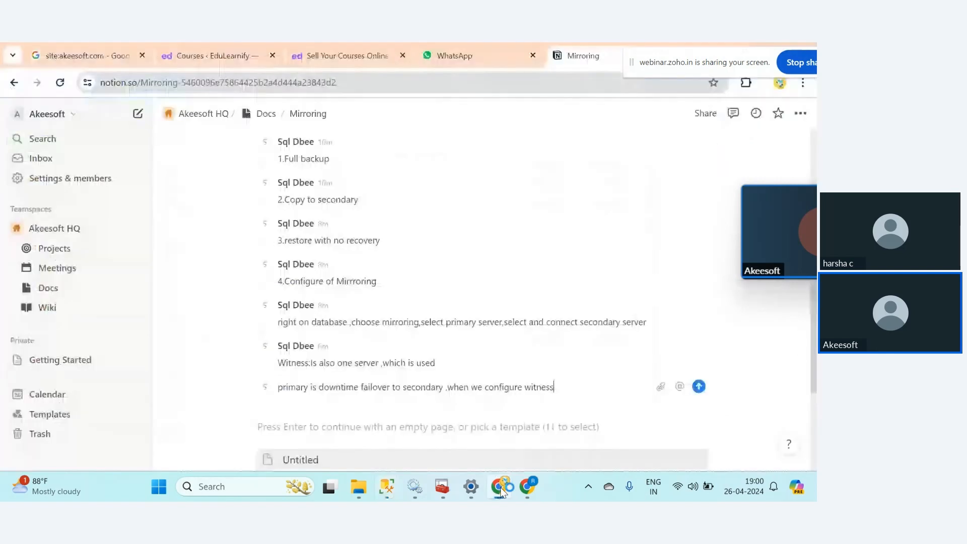
key(Return)
text(What are the oper)
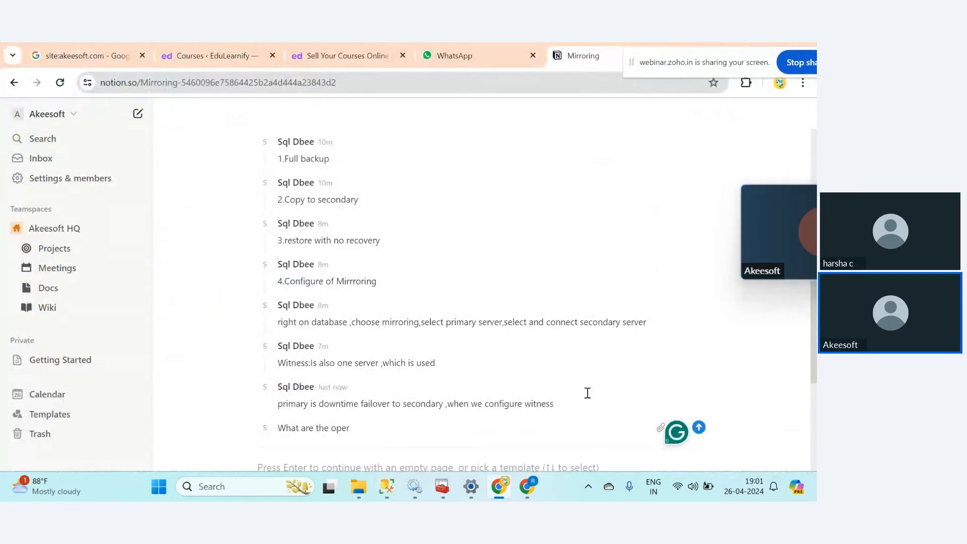
text(ating modes )
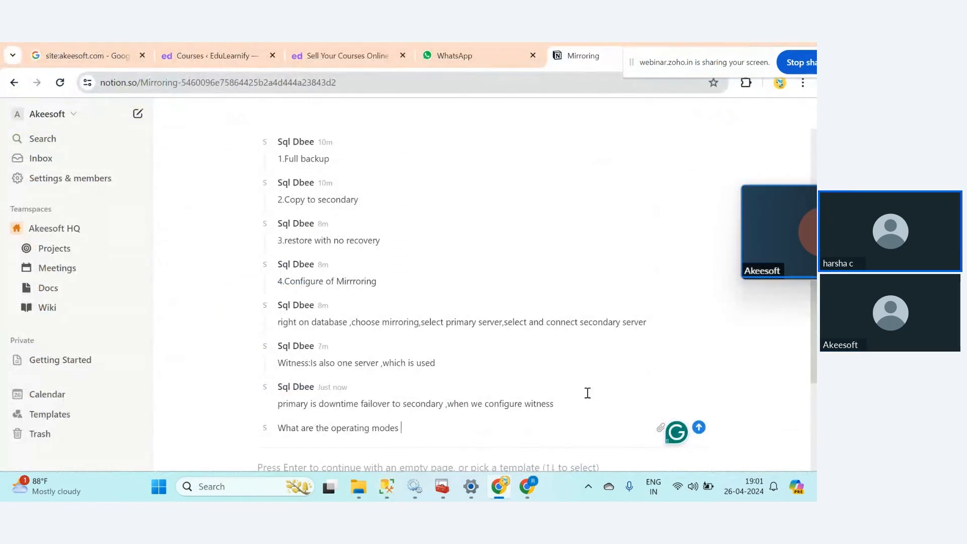
text( in DB mr)
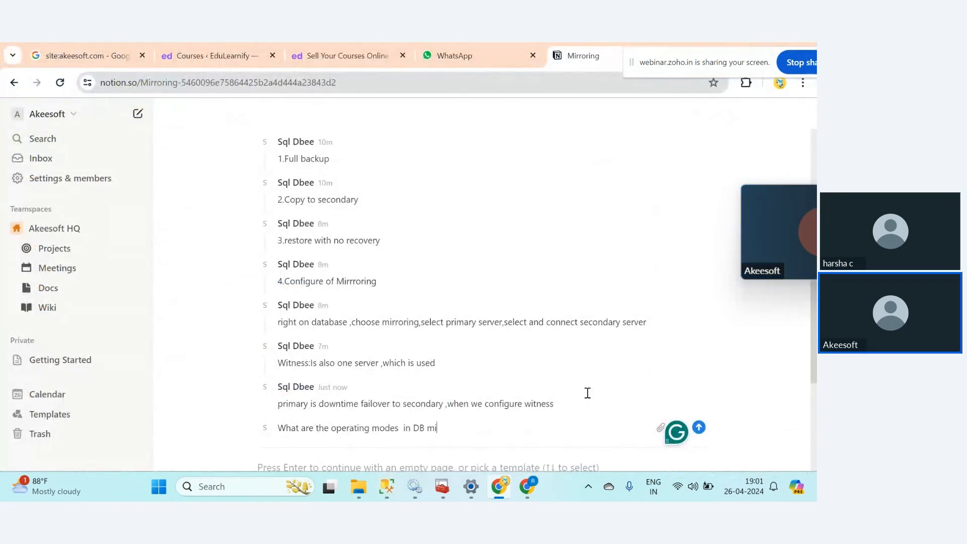
key(BackSpace)
text(irro)
text(r)
text(ing)
key(Return)
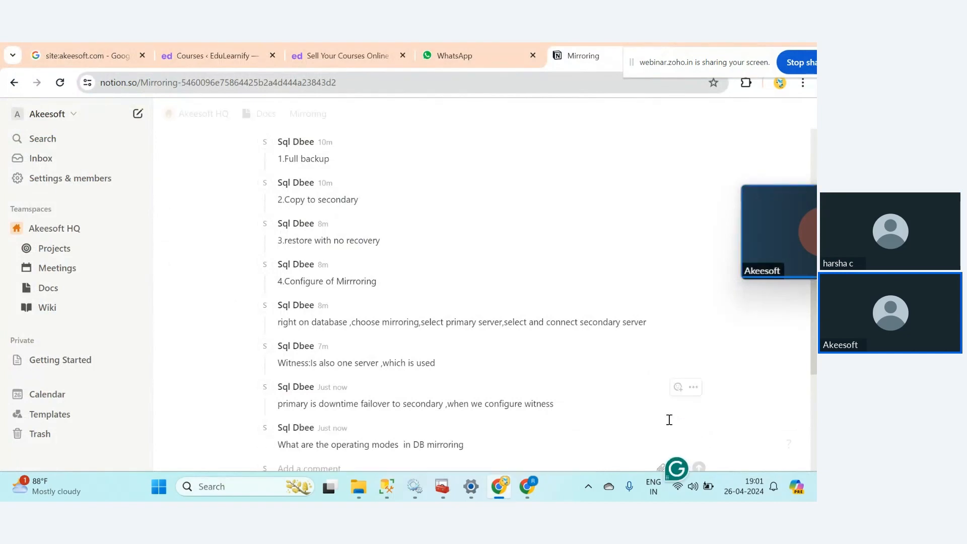
Post "1.High Performance" as the first operating mode comment on the Mirroring page.
scroll(424, 336, down, 5)
text(1.High )
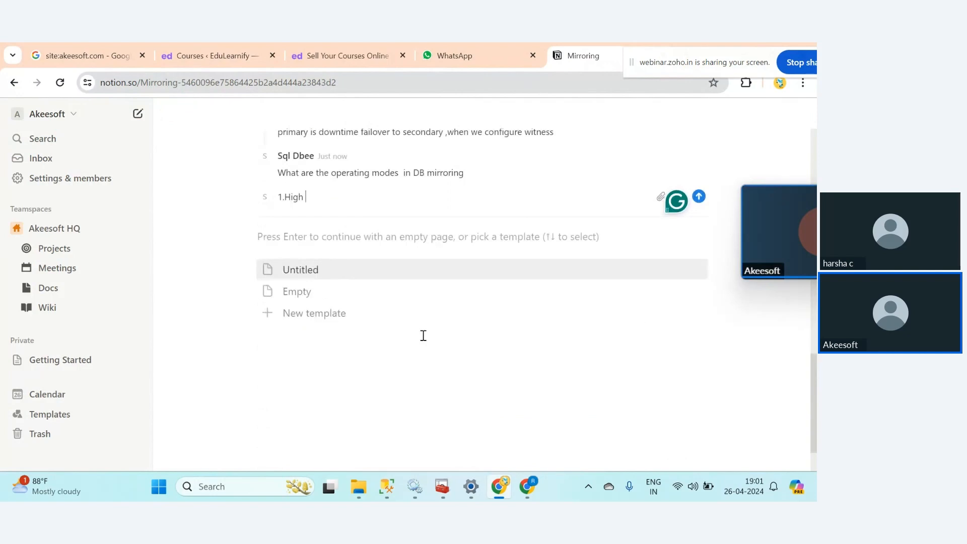
text(Performance)
key(Return)
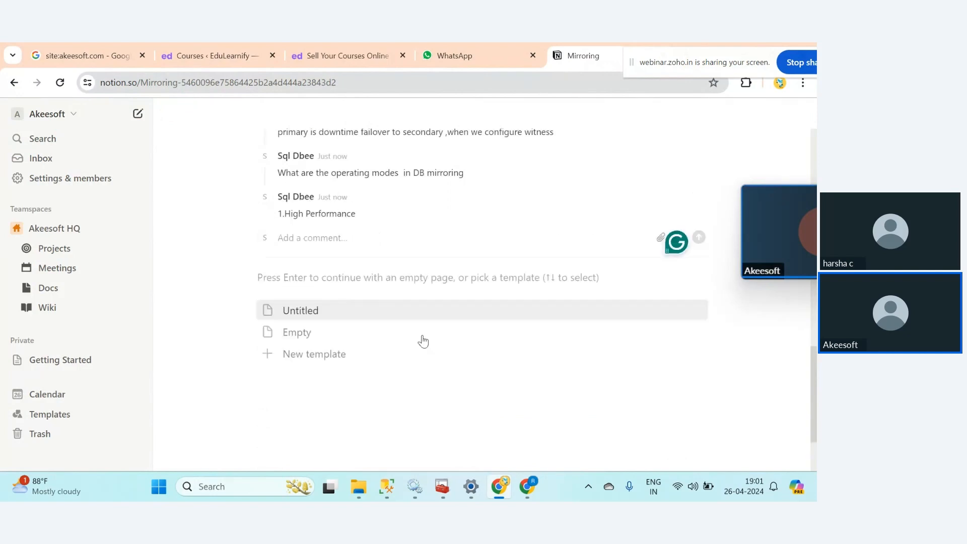
Post the comment "2.trasaction commit in primary first ,send response to application and background commits in seconcdary".
text(2.)
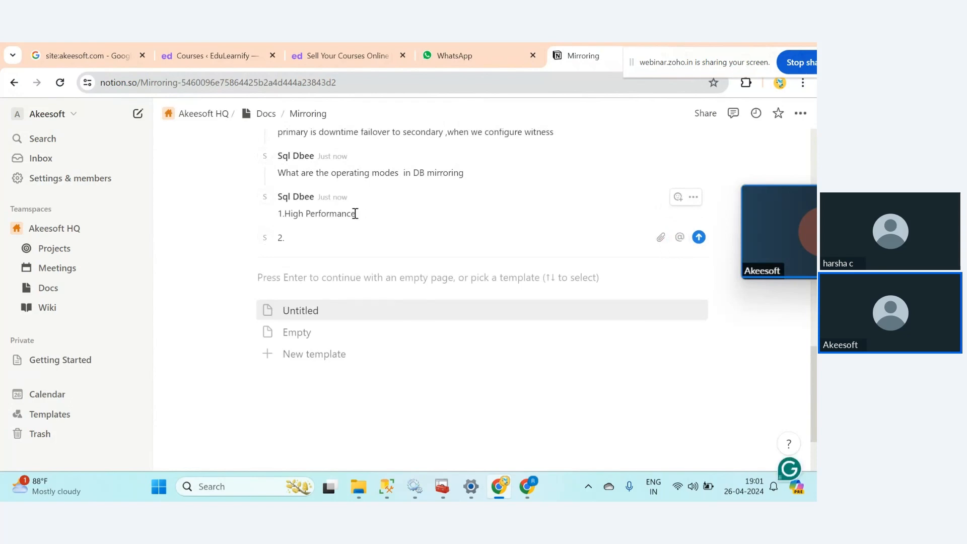
text(.)
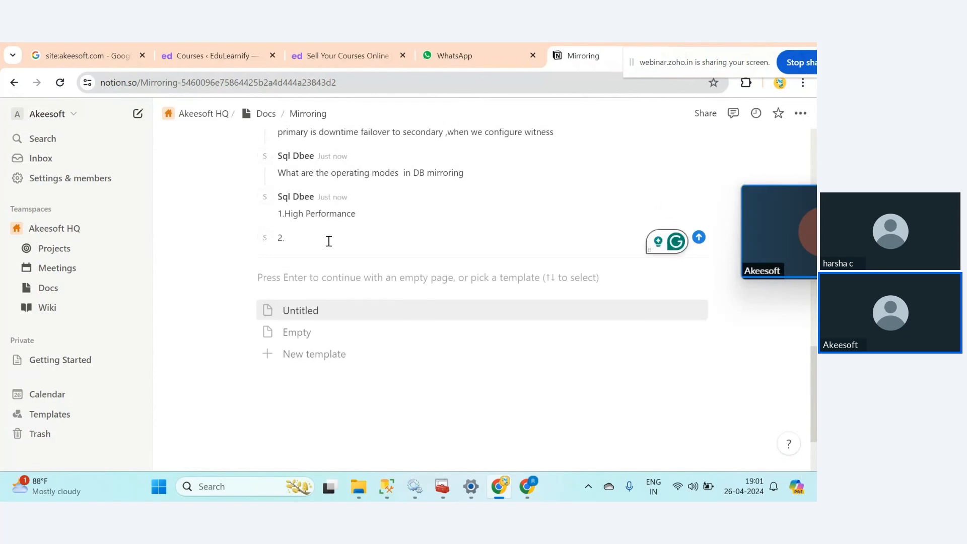
text(tra)
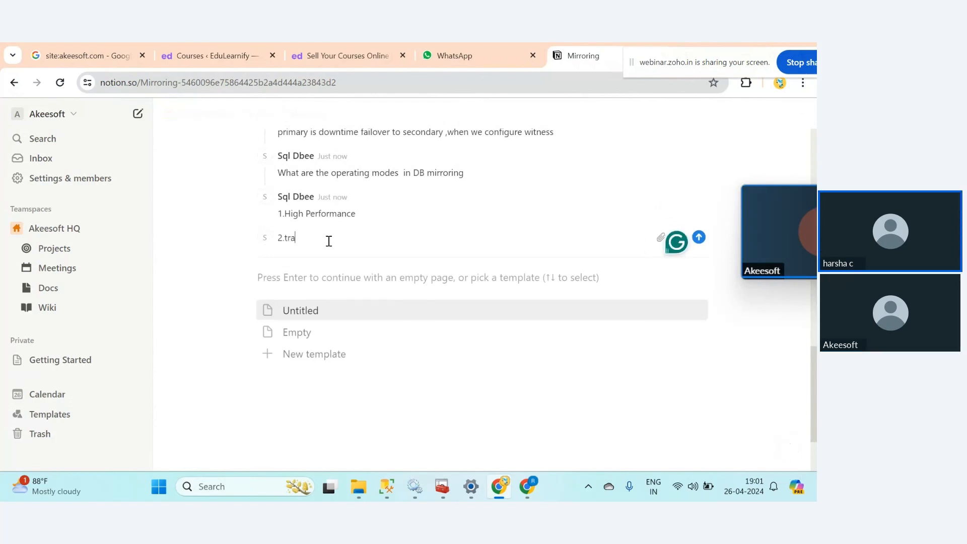
text(sacn)
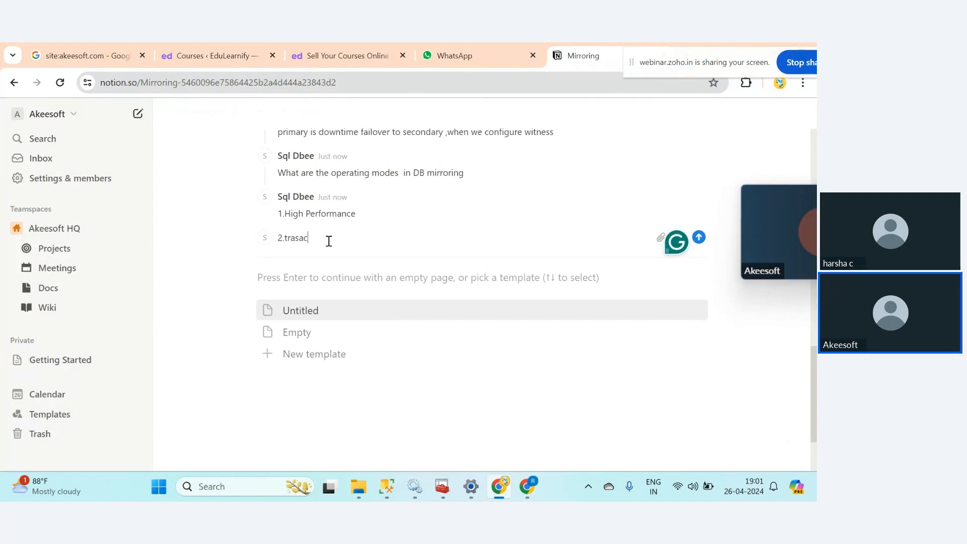
text(tion commit )
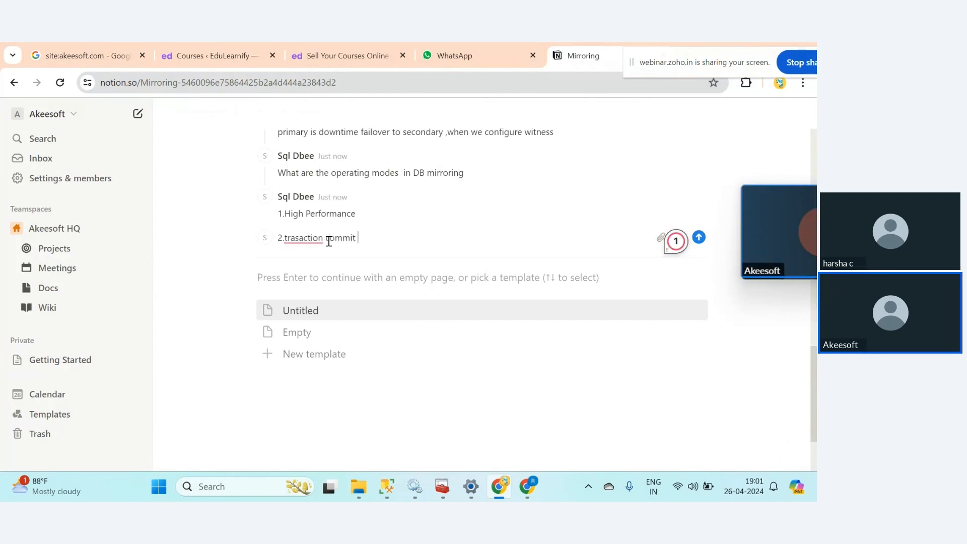
text(in primary first ,send t)
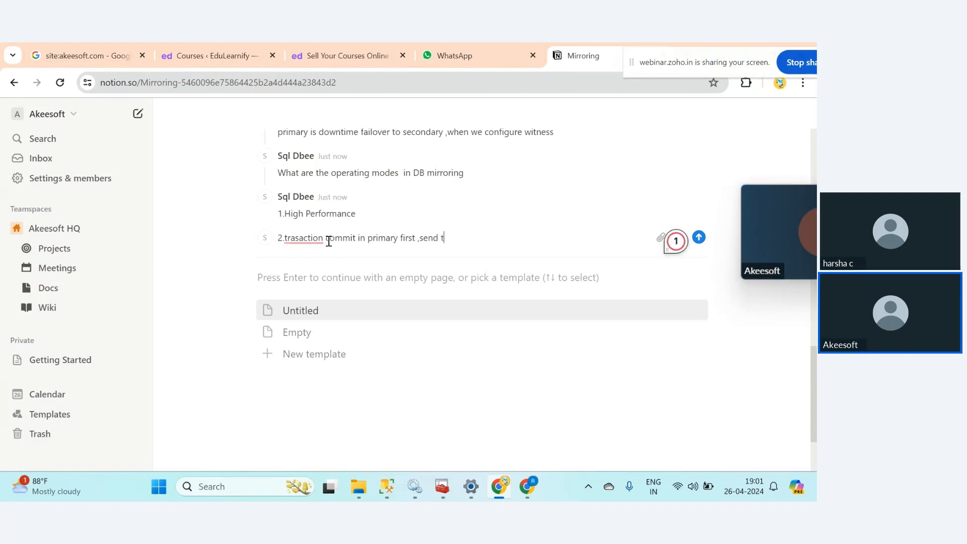
text(ation)
key(BackSpace)
key(BackSpace)
key(BackSpace)
key(BackSpace)
key(BackSpace)
key(BackSpace)
key(BackSpace)
key(BackSpace)
key(BackSpace)
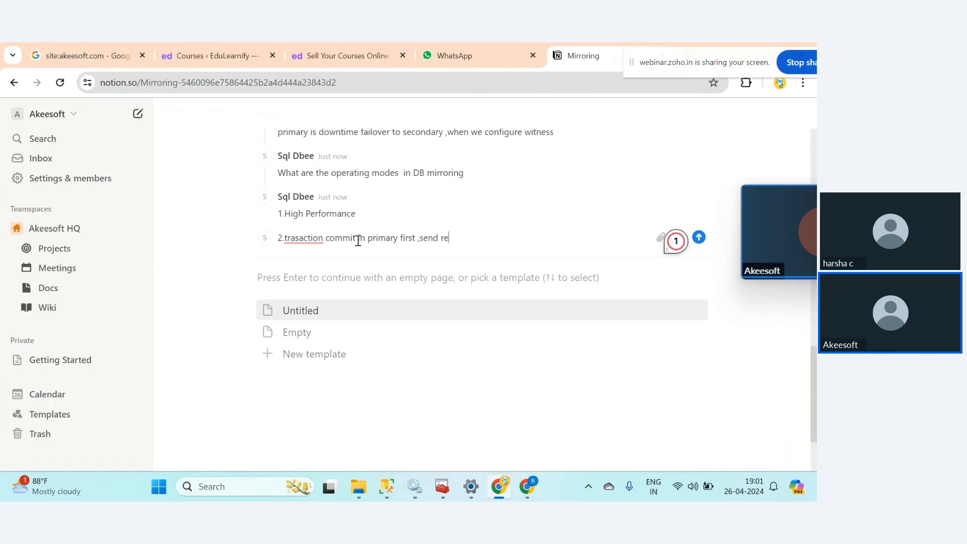
text(response to applicat)
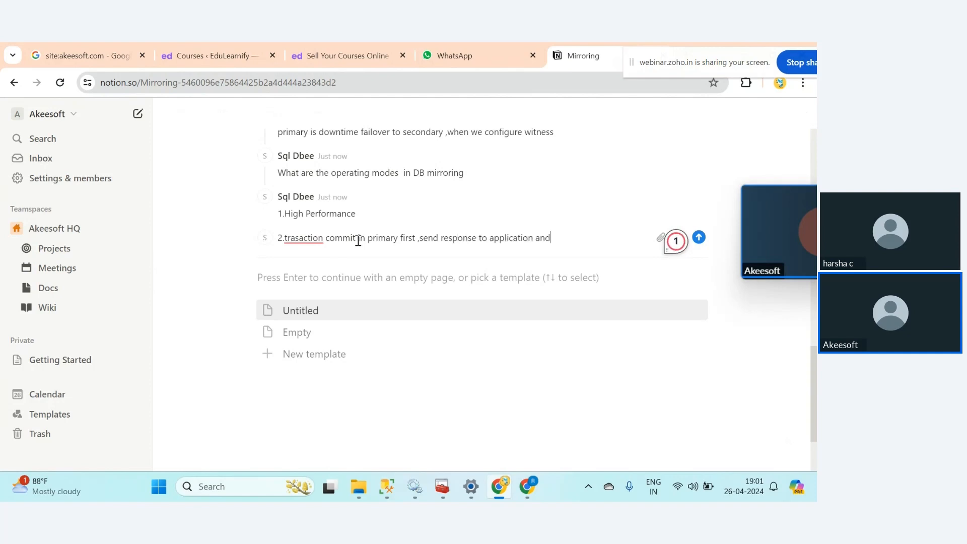
text(ion and background commits in seconcary)
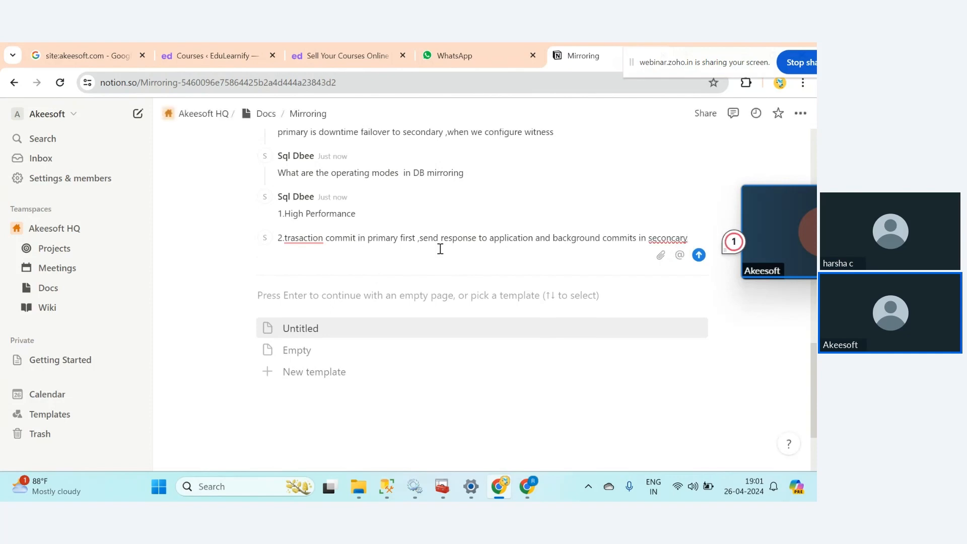
key(BackSpace)
key(BackSpace)
key(BackSpace)
text(dary)
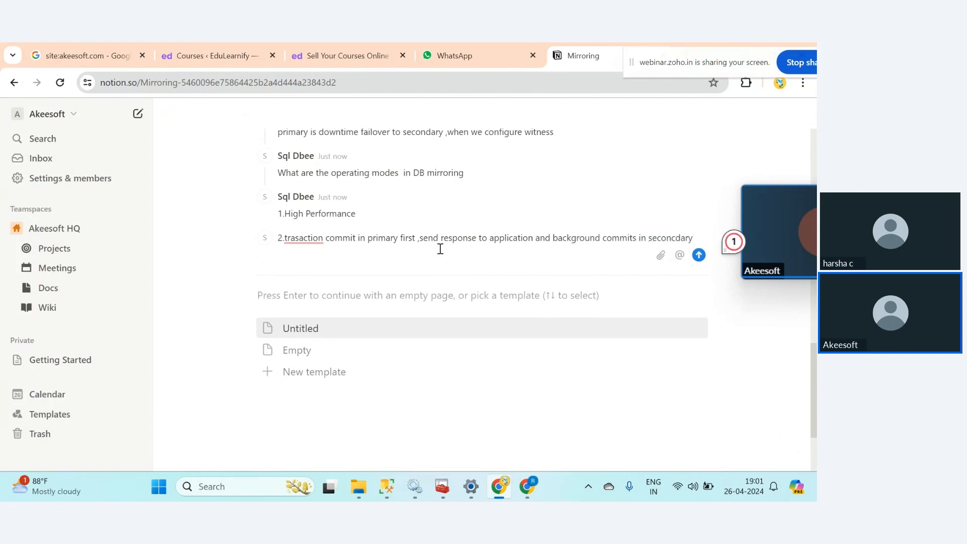
key(Return)
Post "2.High Safety" as the next operating mode comment on the Mirroring page.
text(2)
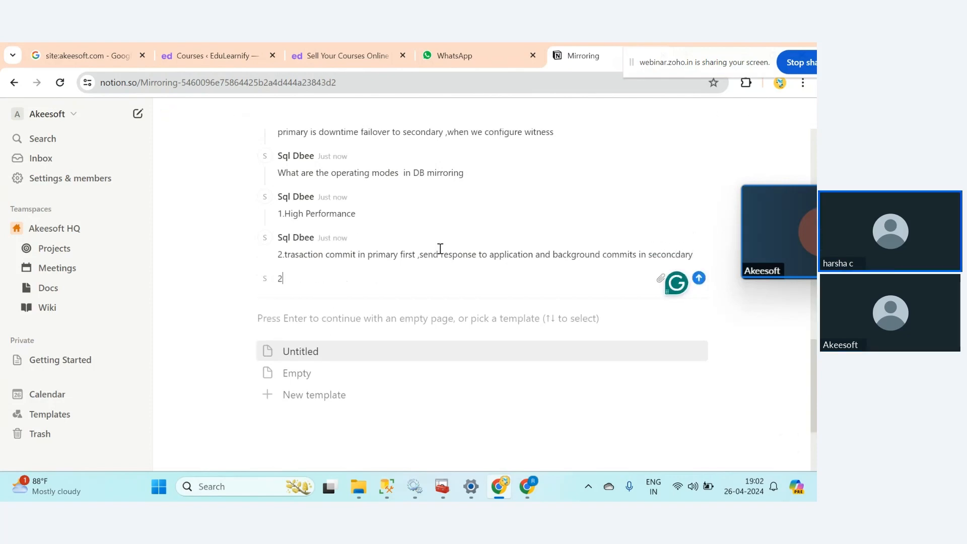
text(.High Safety)
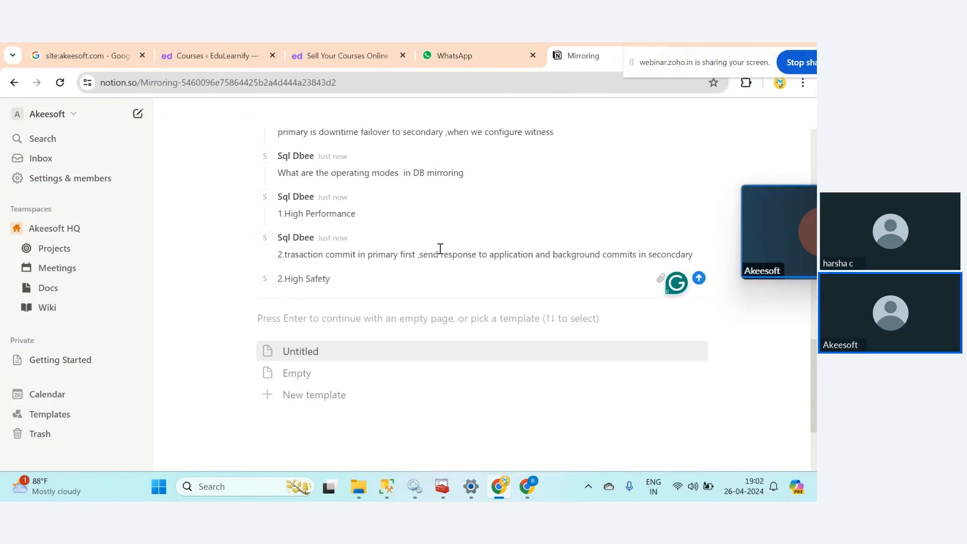
key(Return)
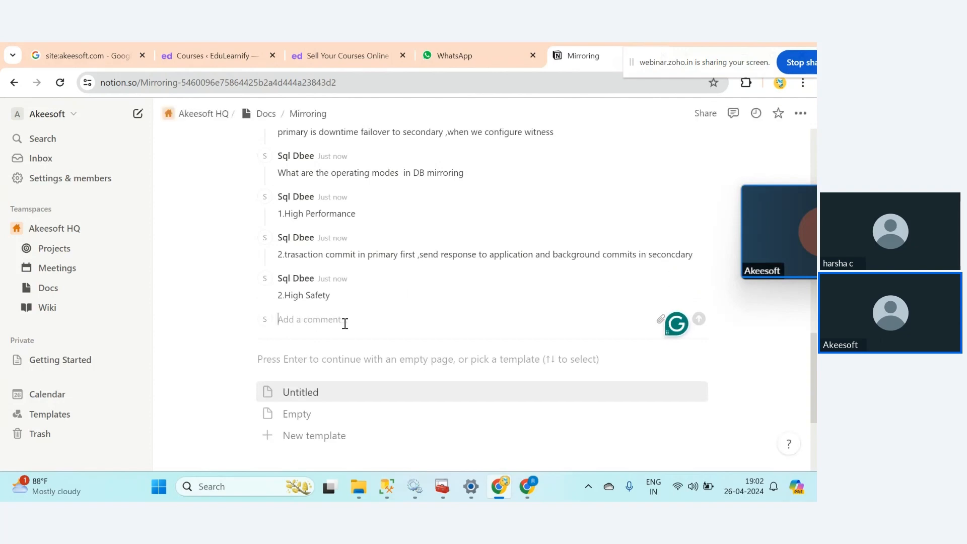
Review the operating modes in the db2 mirroring properties, then compare them with the High Performance and High Safety notes in Notion.
click(504, 487)
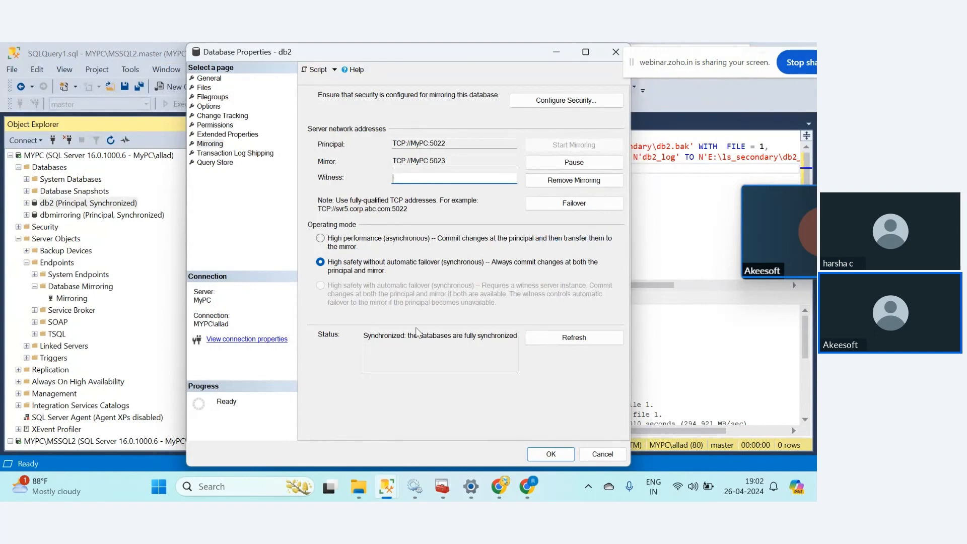
click(503, 494)
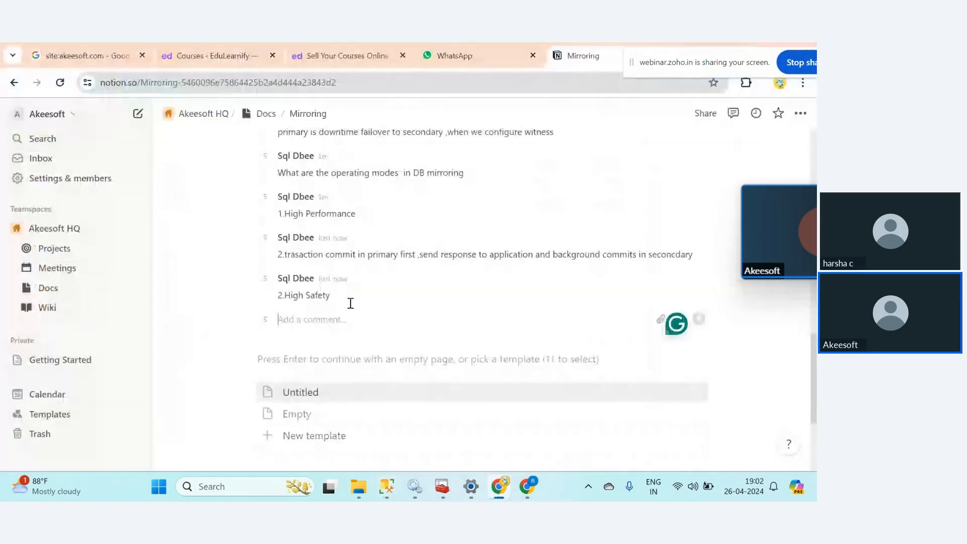
drag(376, 255, 440, 256)
click(341, 299)
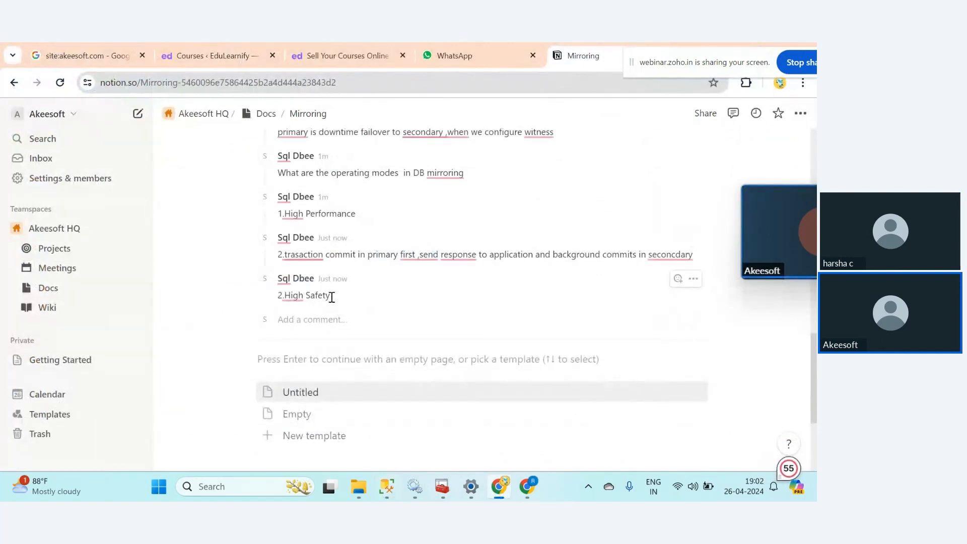
Start the Mirroring page body below the comments with the line "Data Safety(High Safety)".
key(Return)
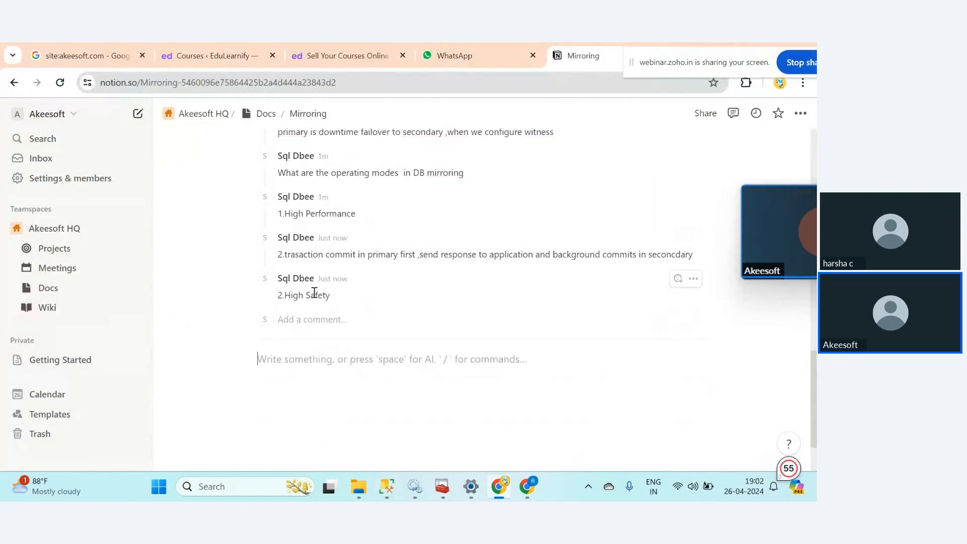
text(Dataa)
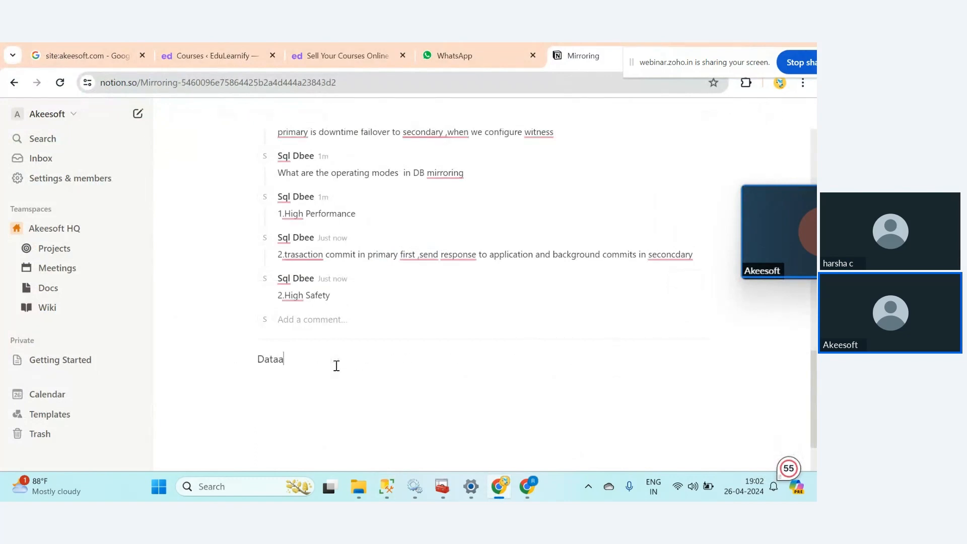
key(BackSpace)
text(Safety(Hig)
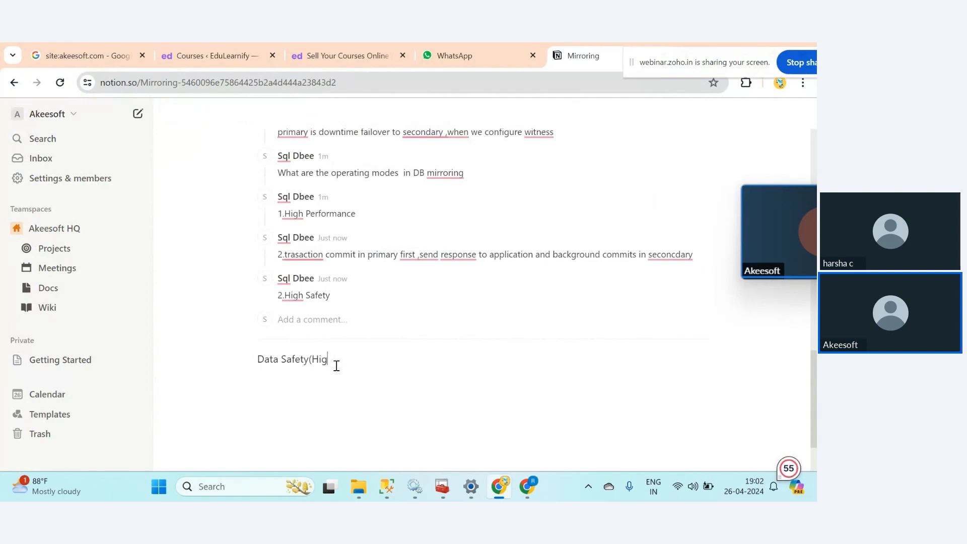
text(h-Data)
key(BackSpace)
key(BackSpace)
key(BackSpace)
key(BackSpace)
text(Safety))
key(Return)
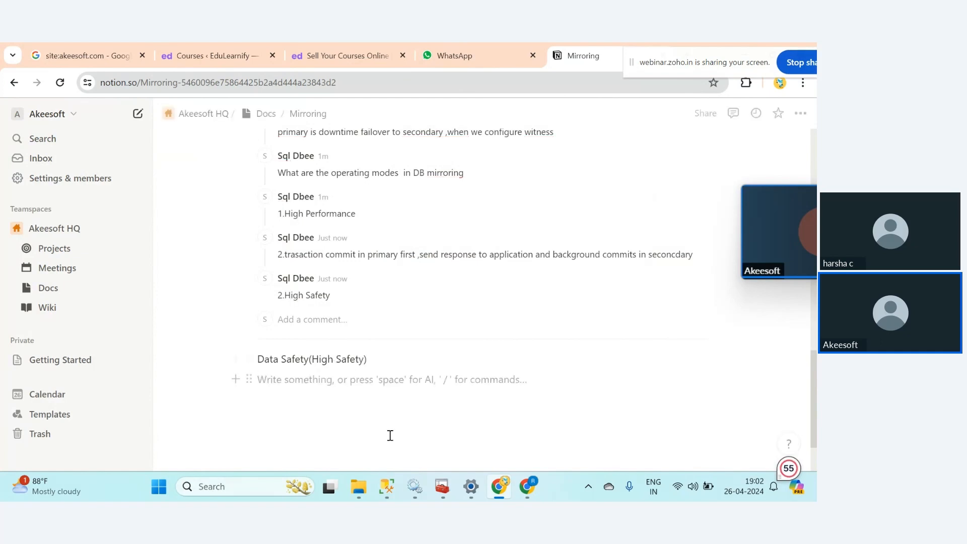
Add "With Failover" and "Without Failover" as separate lines beneath "Data Safety(High Safety)".
click(500, 492)
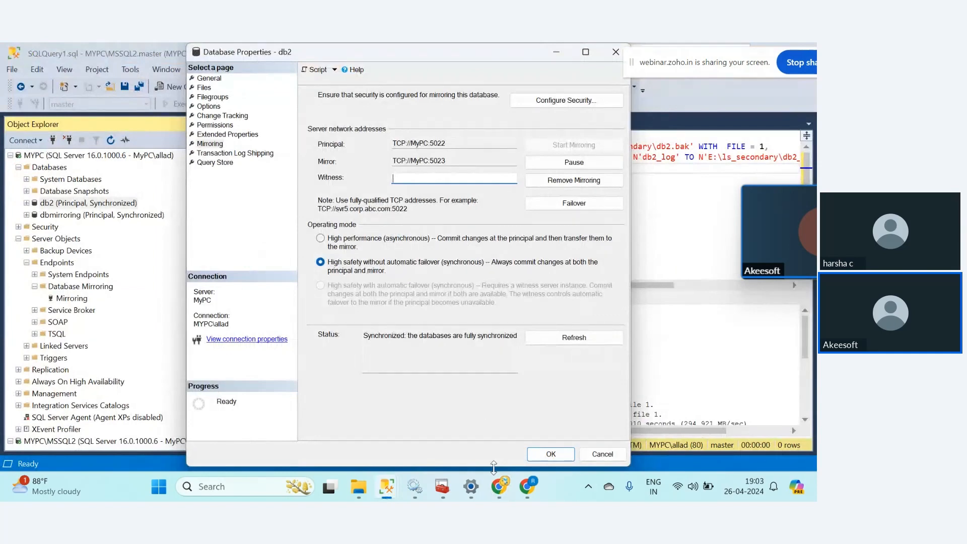
click(501, 486)
key(BackSpace)
text(With Failover)
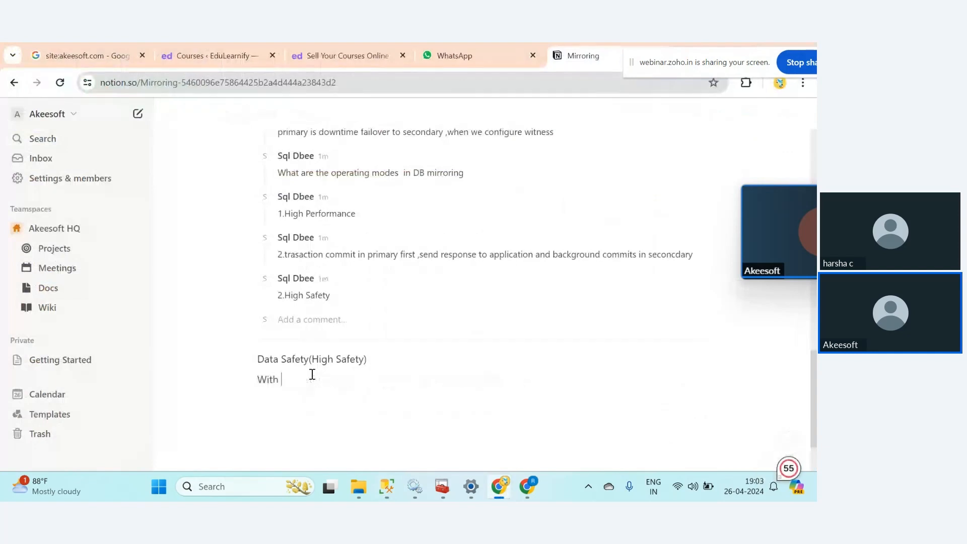
key(Return)
text(Without Failover)
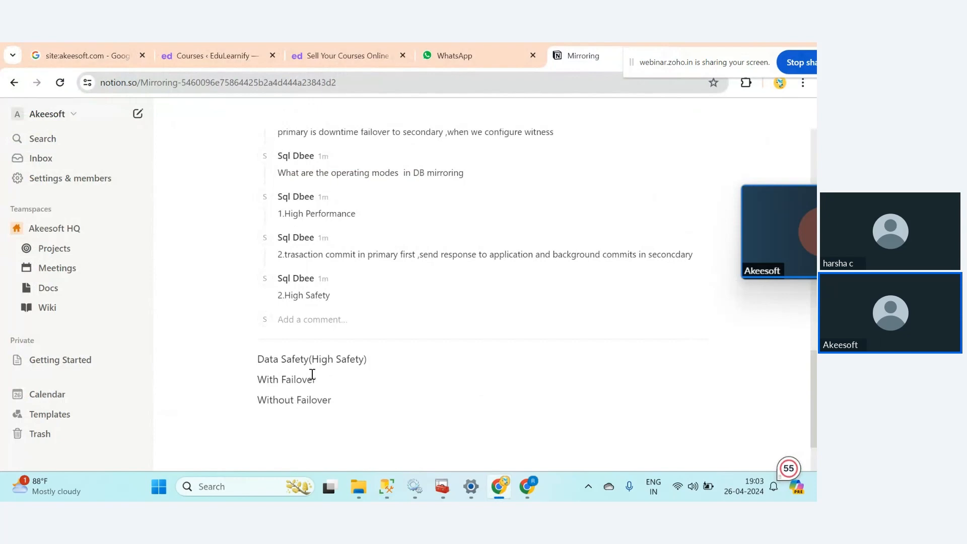
Insert the lines "High Performance" and "High Safety" above "Data Safety(High Safety)" in the page body.
click(352, 379)
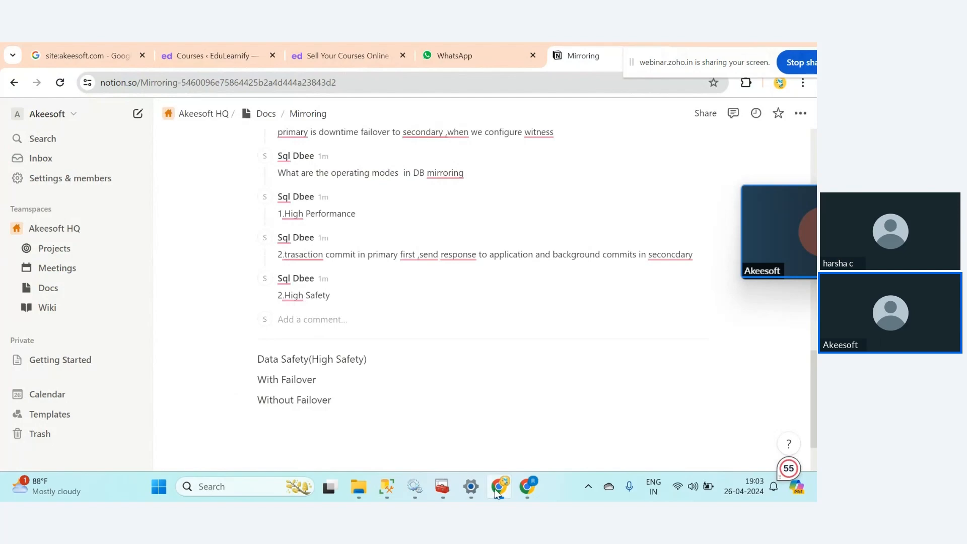
key(alt+Tab)
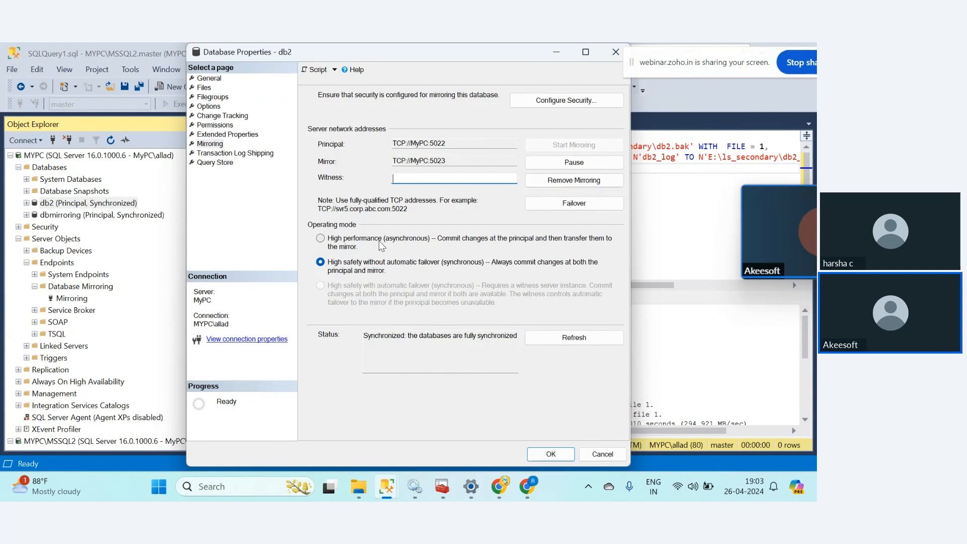
key(alt+Tab)
text(Perfo)
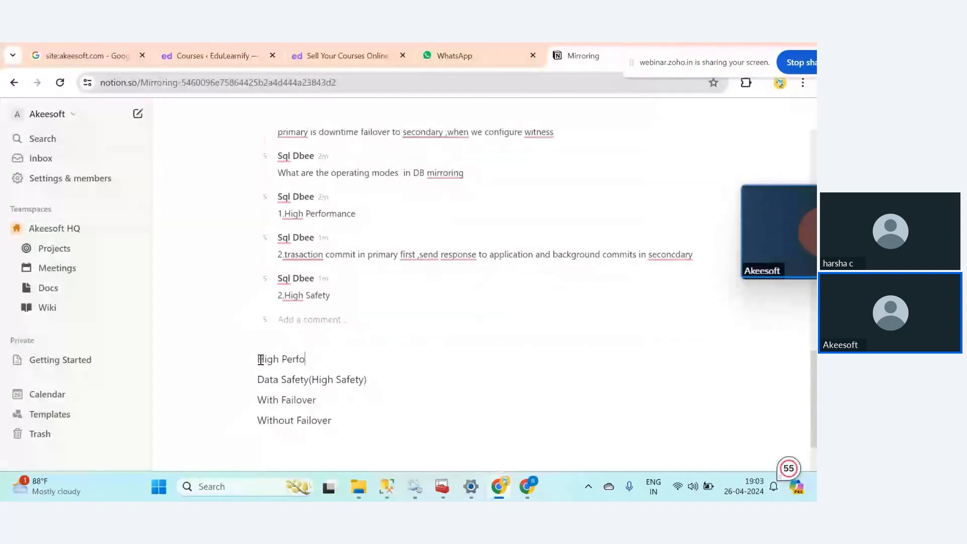
text(rmance)
key(Return)
text(High Safet)
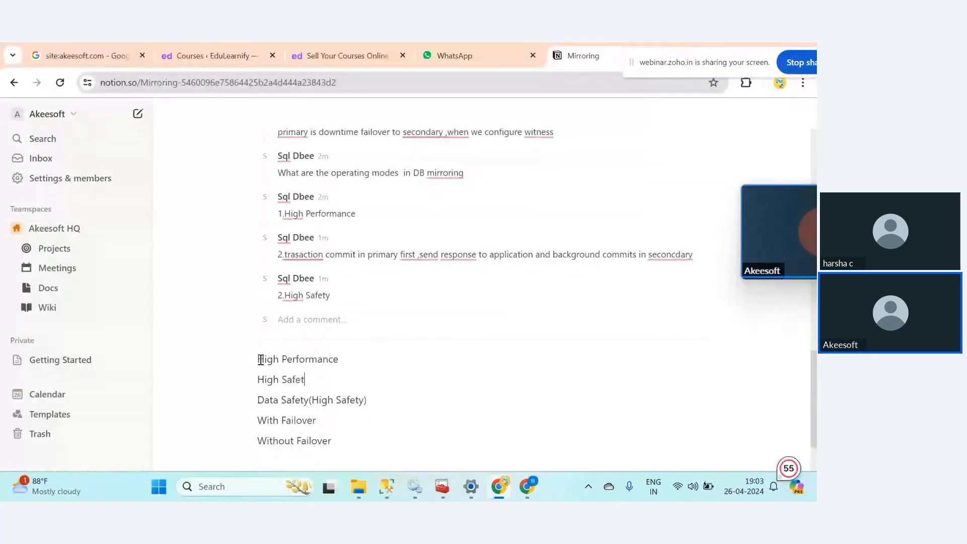
text(y)
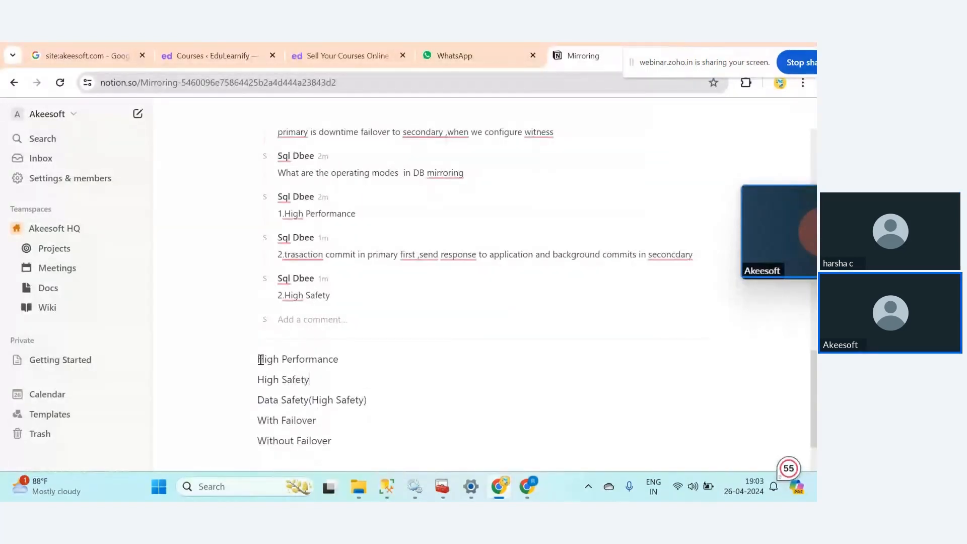
Append "(Asynchrous)" to the High Performance line and "(Syncnous)" to the High Safety line.
click(394, 361)
text((Asyncr)
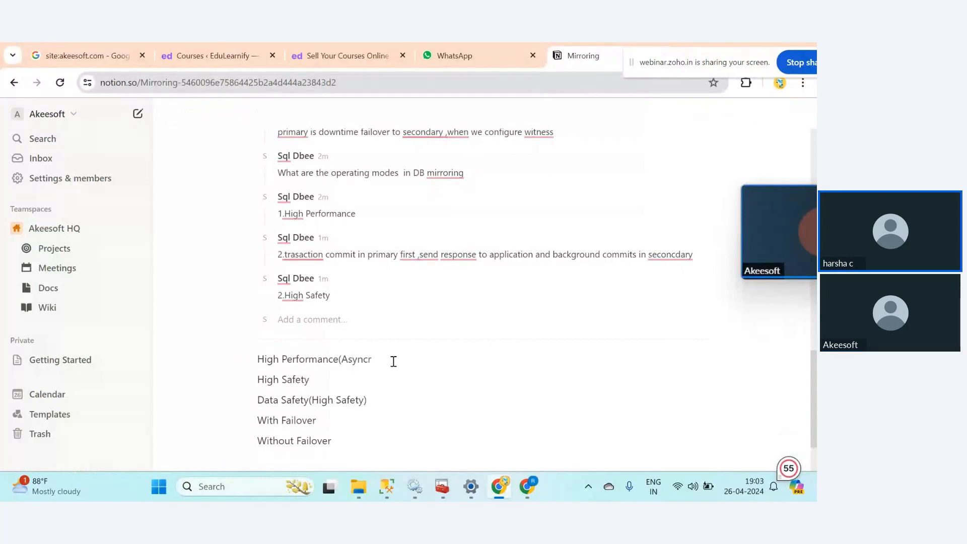
key(BackSpace)
text(hrous)
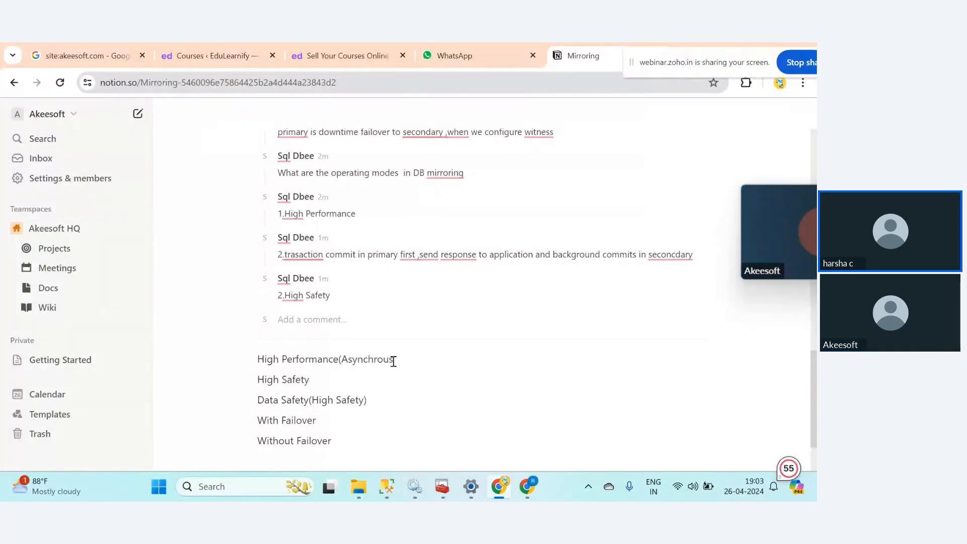
text())
click(393, 377)
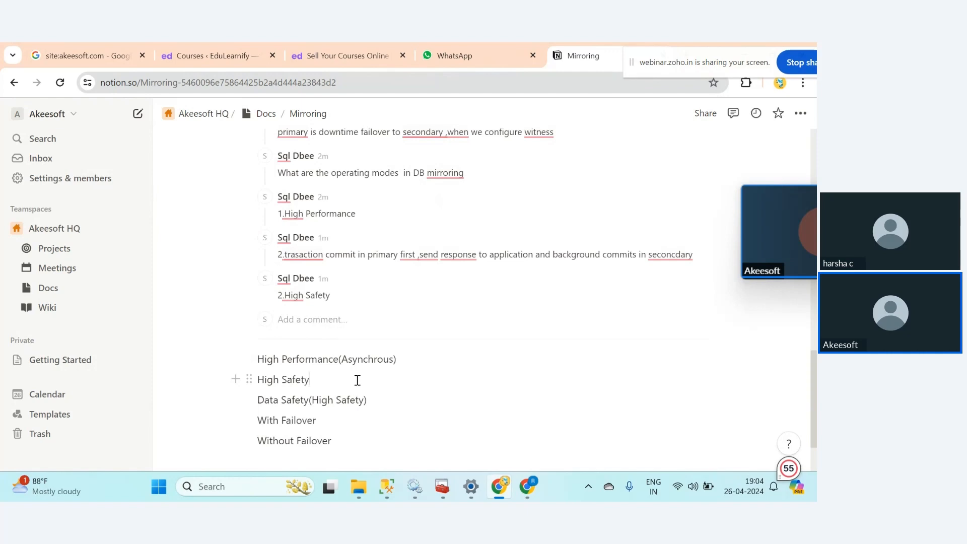
text(9)
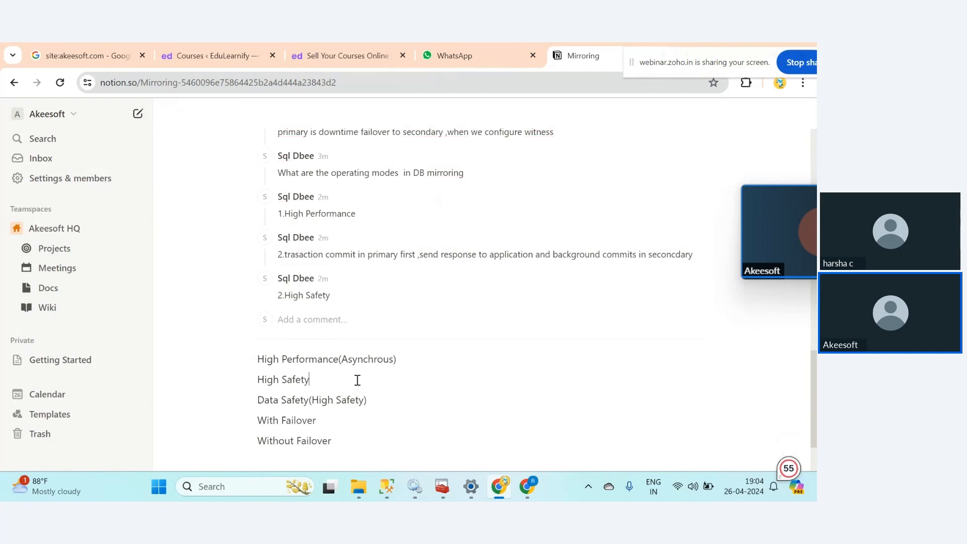
text((Sync)
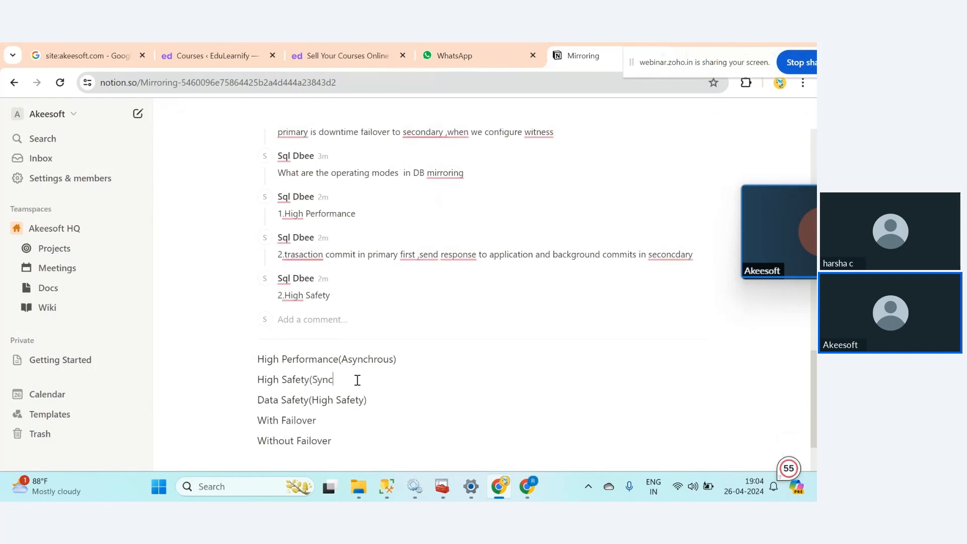
text(-)
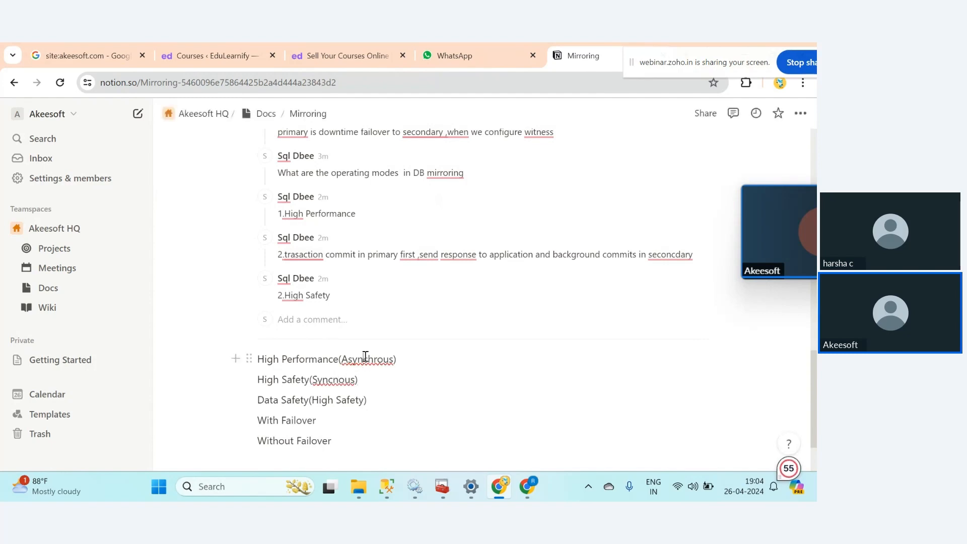
Hyphenate the mode terms in the two lines so they read "Asyn-chrous" and "Sync-hnous".
click(366, 356)
text(-)
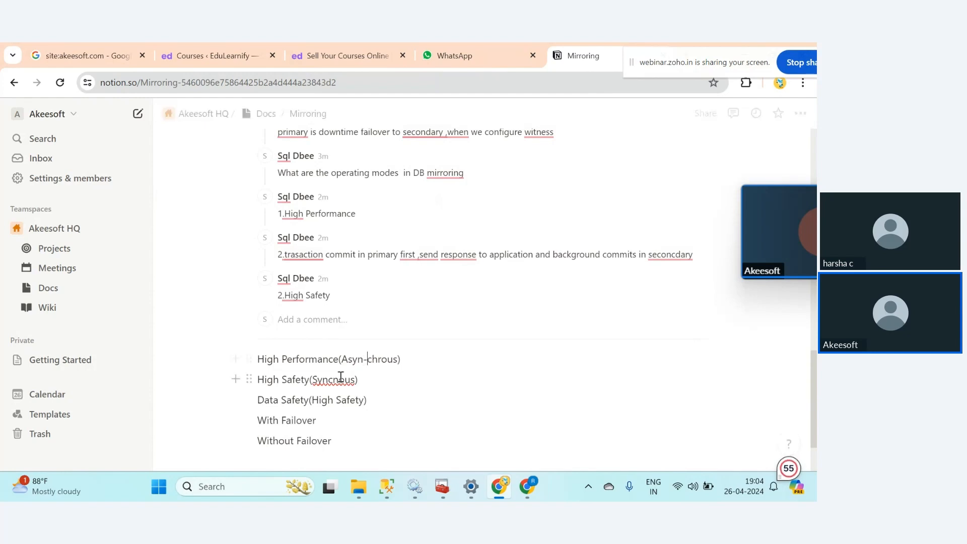
click(333, 379)
text(-)
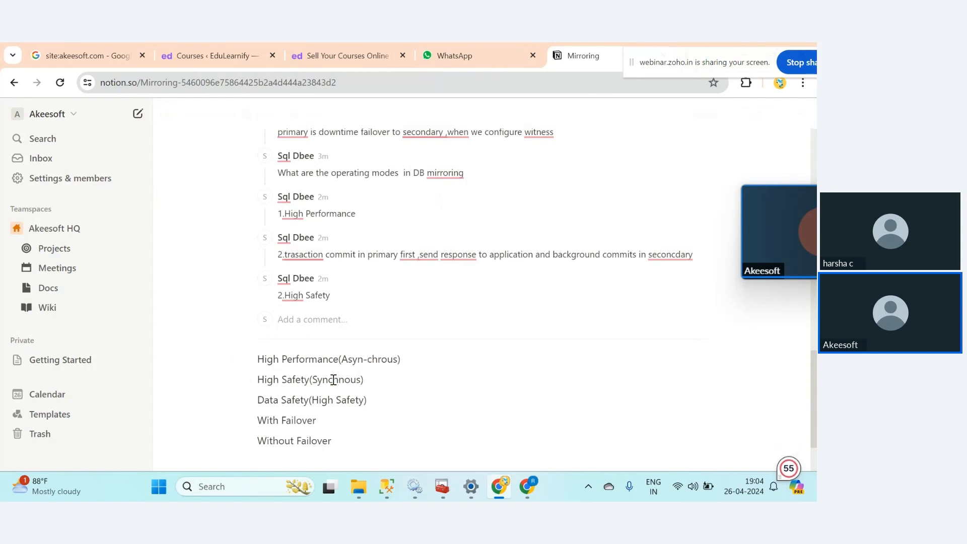
key(Right)
text(n)
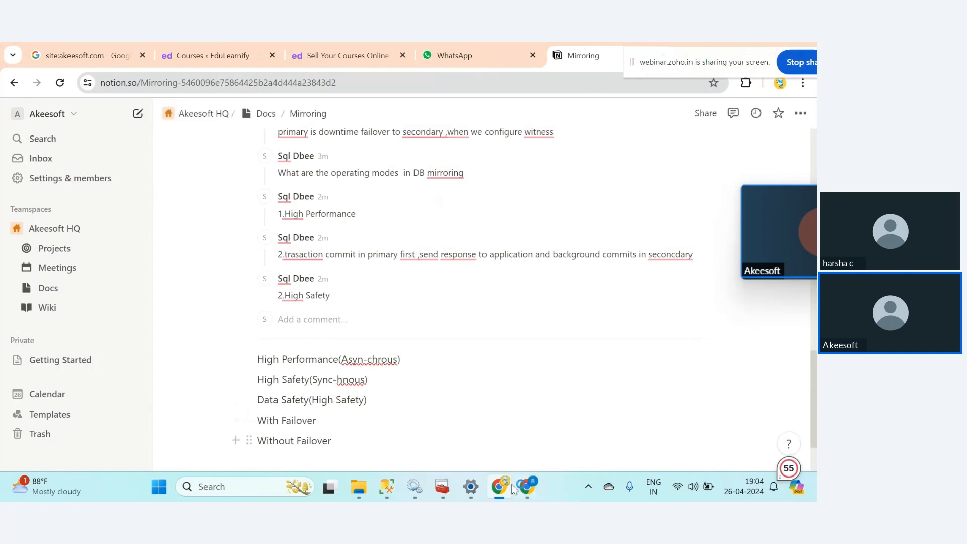
Switch to SQL Server Management Studio and apply High performance (asynchronous) as db2's mirroring operating mode.
click(387, 486)
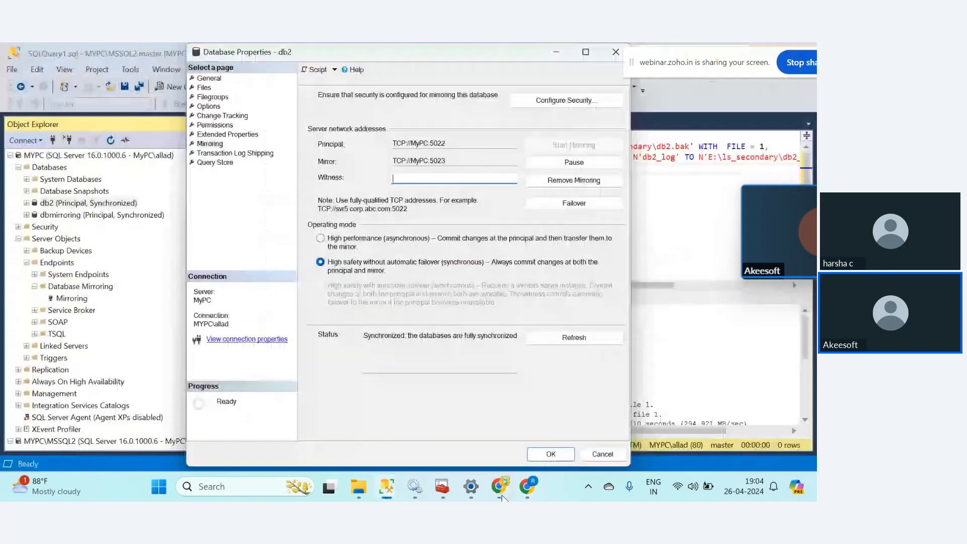
click(332, 243)
click(551, 453)
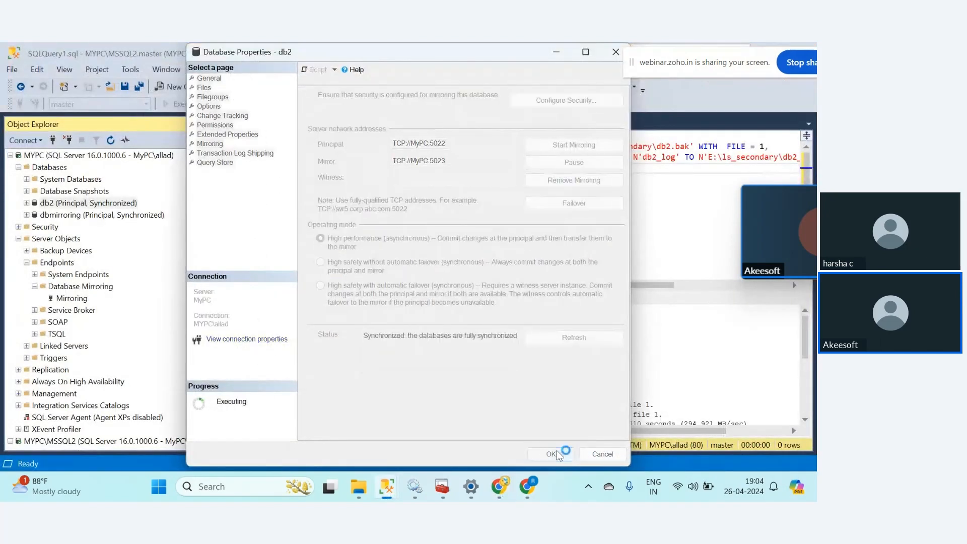
Refresh the MYPC\MSSQL2 instance and check db2's mirroring state on both servers.
right_click(67, 206)
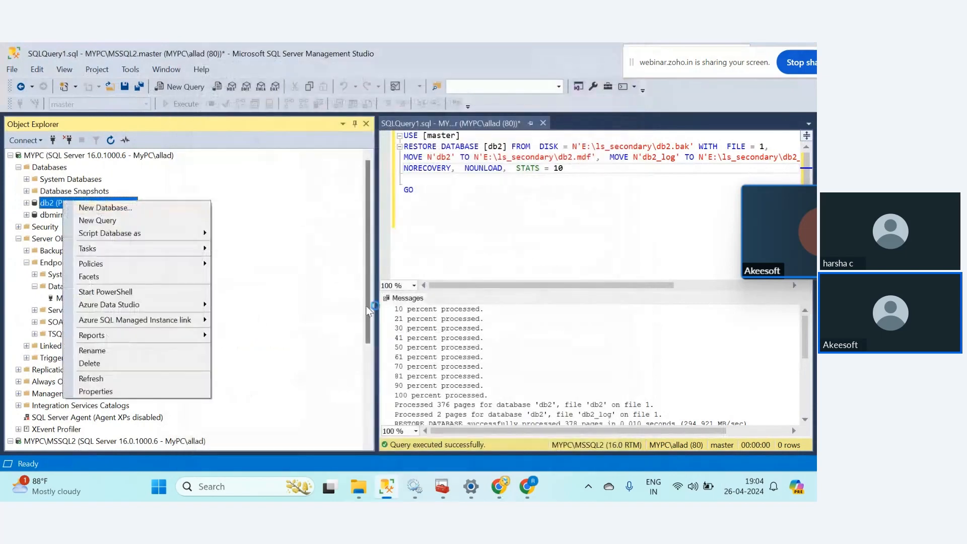
key(Escape)
scroll(59, 303, down, 4)
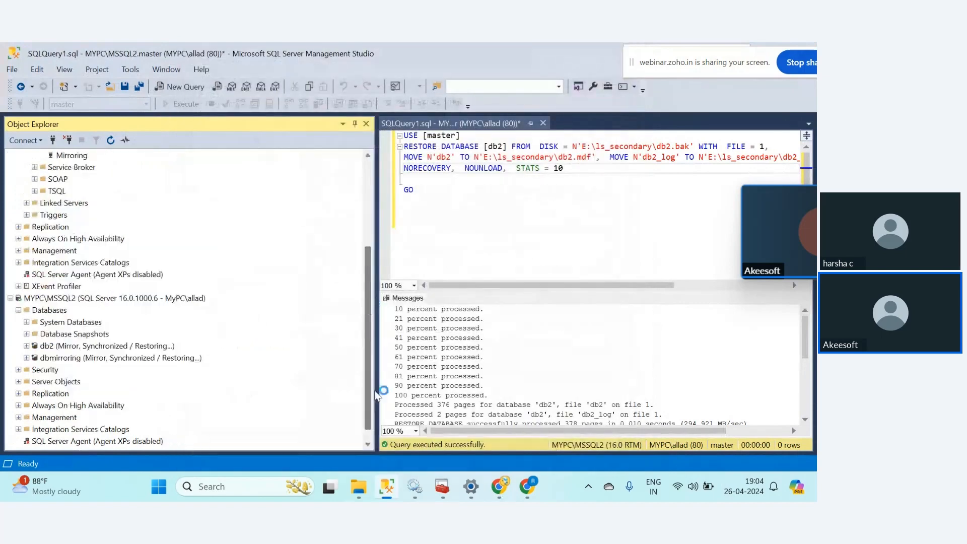
click(110, 140)
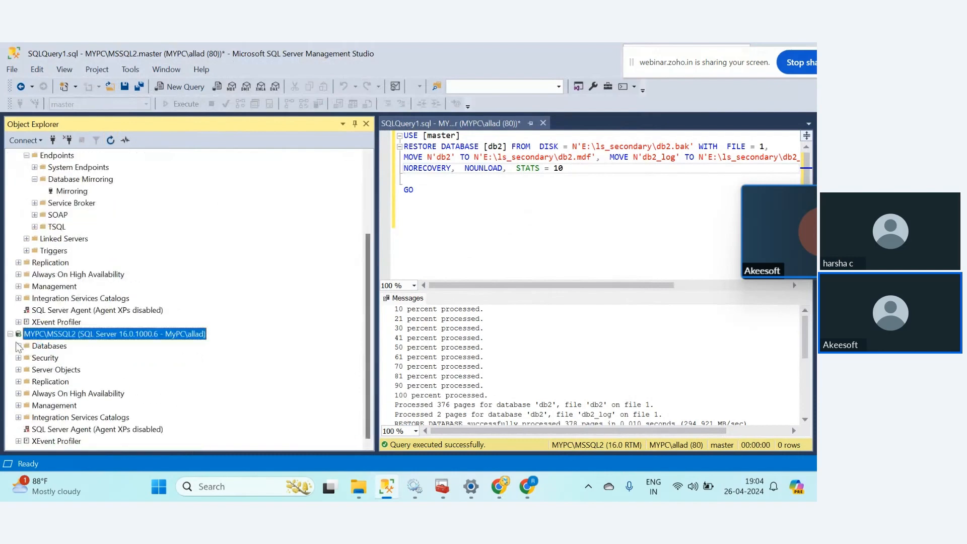
click(18, 346)
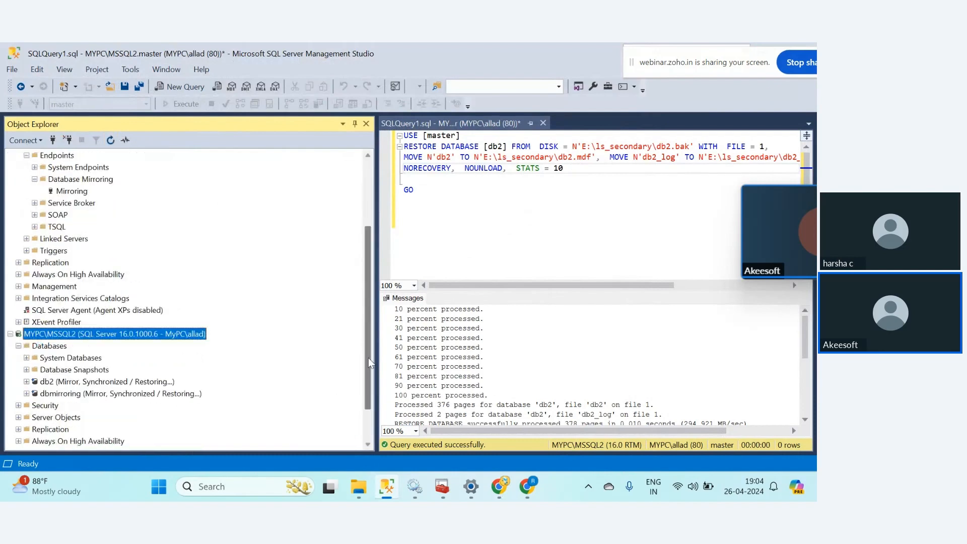
drag(368, 358, 368, 343)
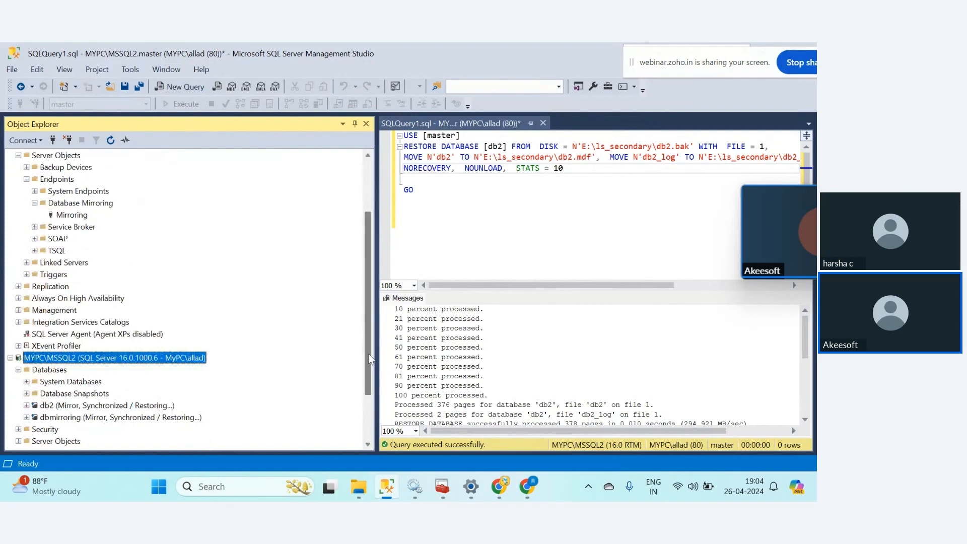
drag(369, 358, 366, 280)
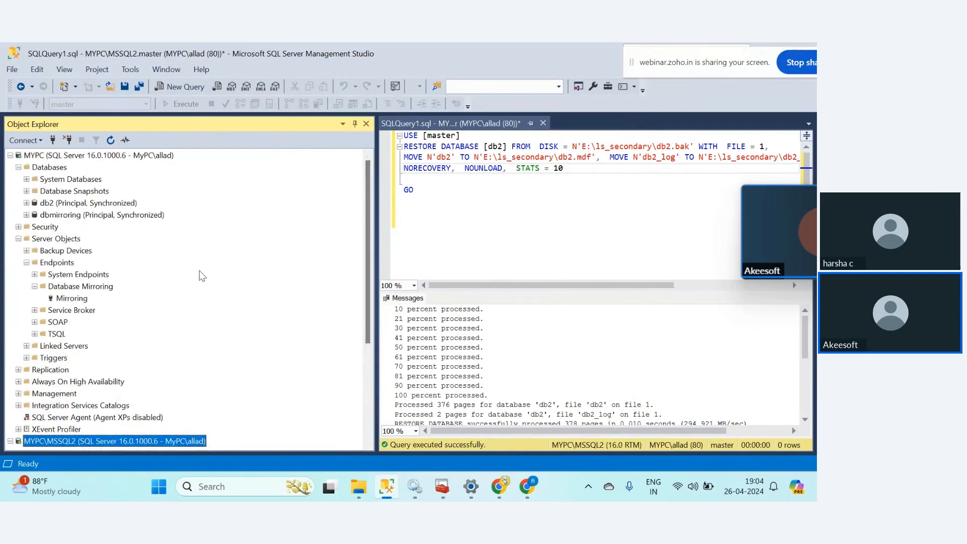
Try to fail over db2 manually from the mirroring properties on MYPC while in High performance mode.
right_click(48, 203)
click(122, 396)
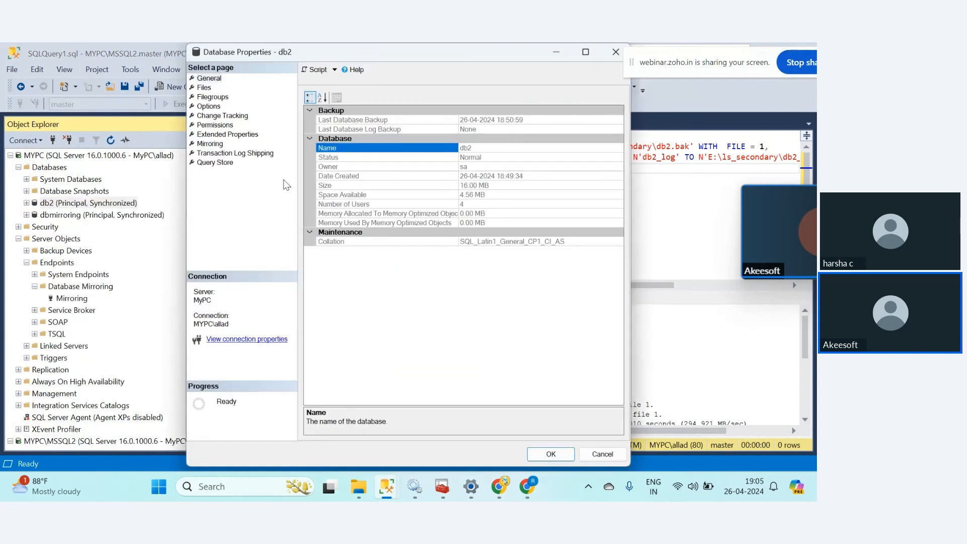
click(209, 143)
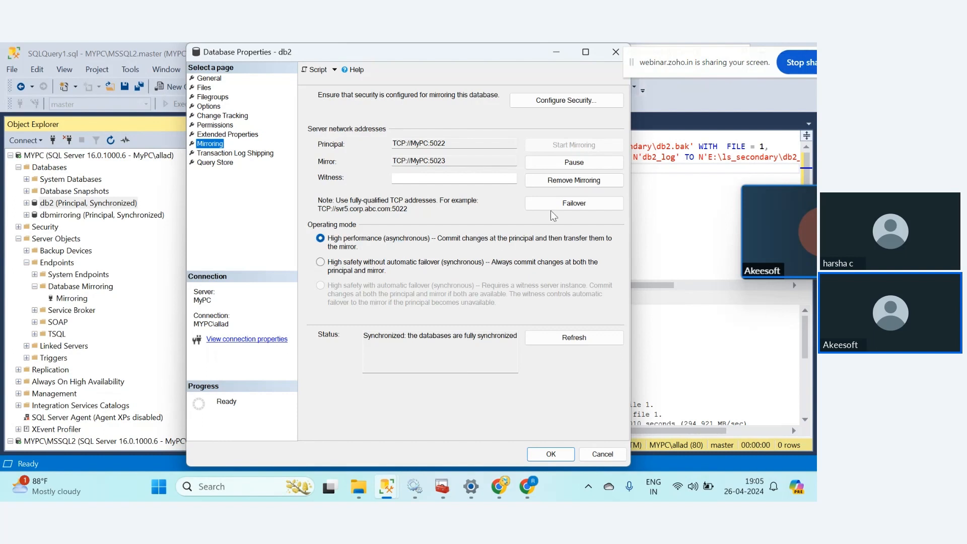
click(573, 204)
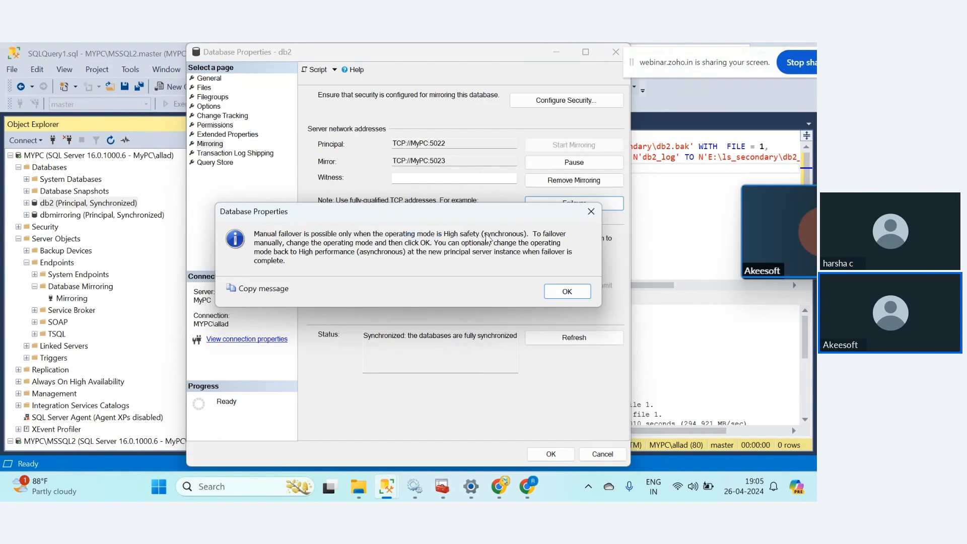
drag(476, 211, 476, 223)
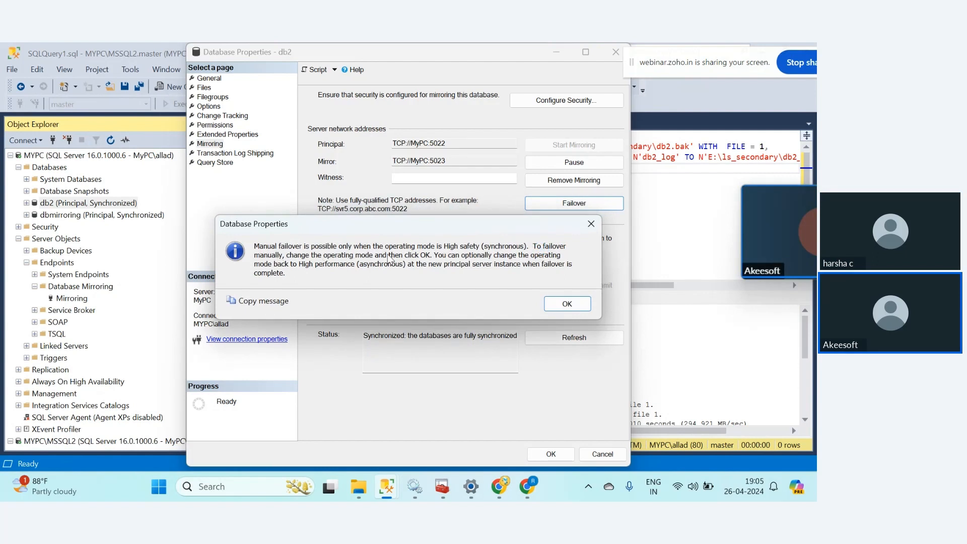
click(567, 303)
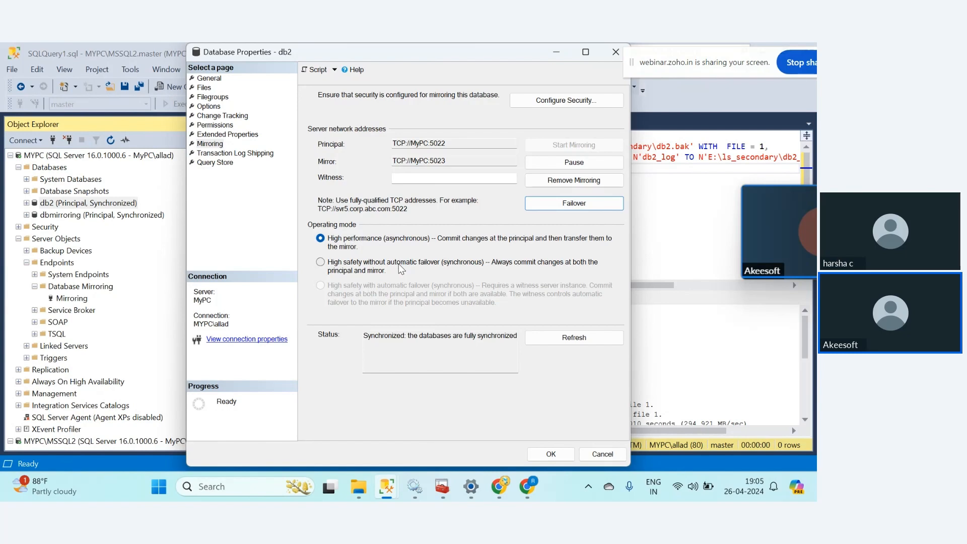
Apply High safety without automatic failover (synchronous) as db2's mirroring operating mode.
click(335, 266)
click(548, 454)
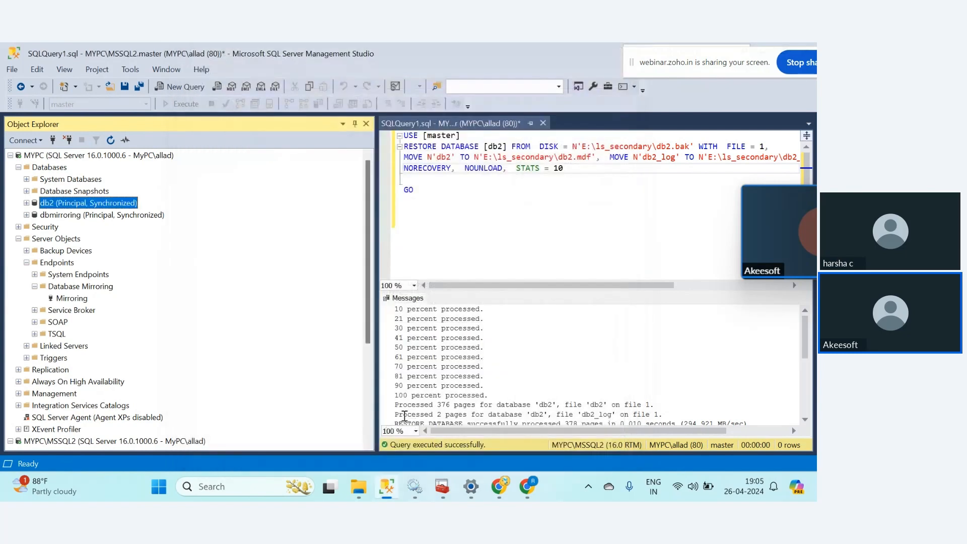
Fail over db2 manually from its mirroring properties on MYPC and confirm swapping the principal and mirror roles.
right_click(84, 204)
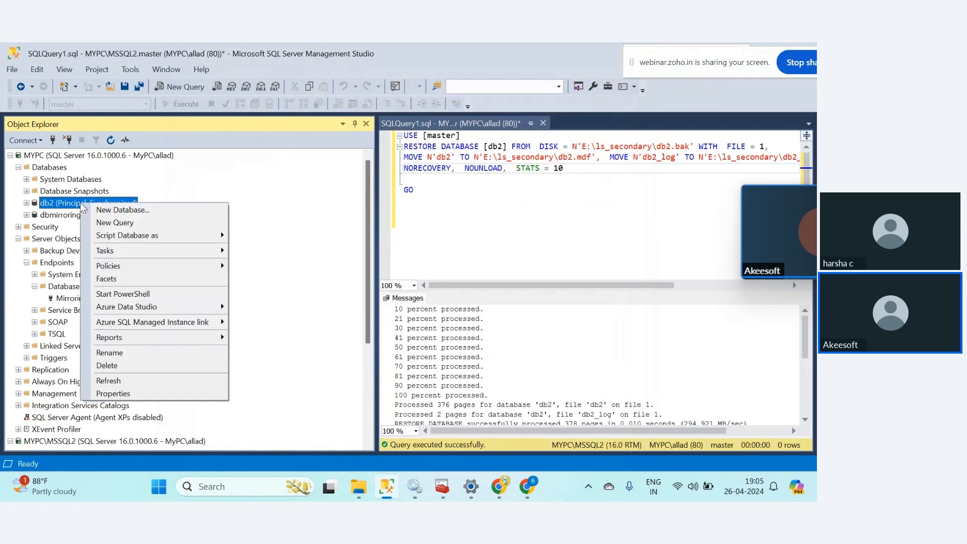
click(142, 398)
click(210, 143)
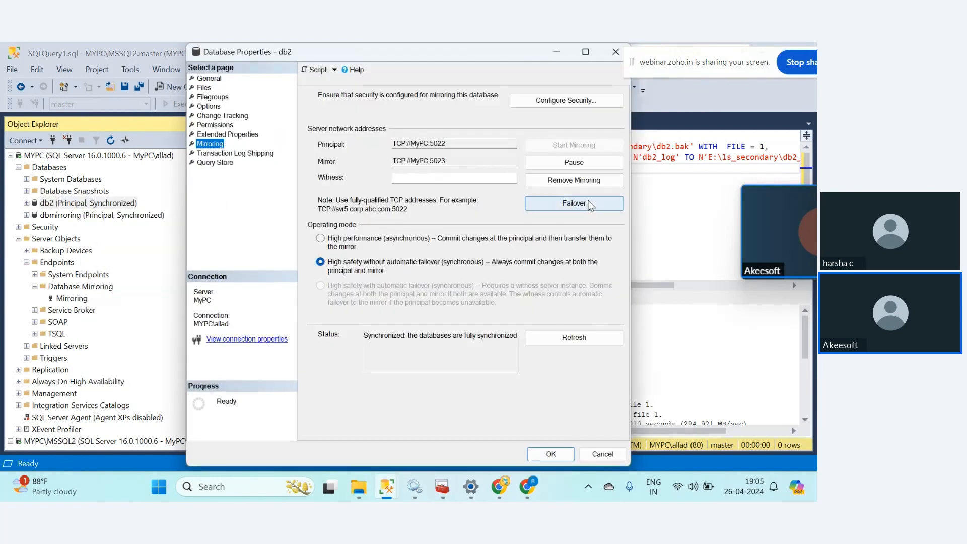
click(574, 203)
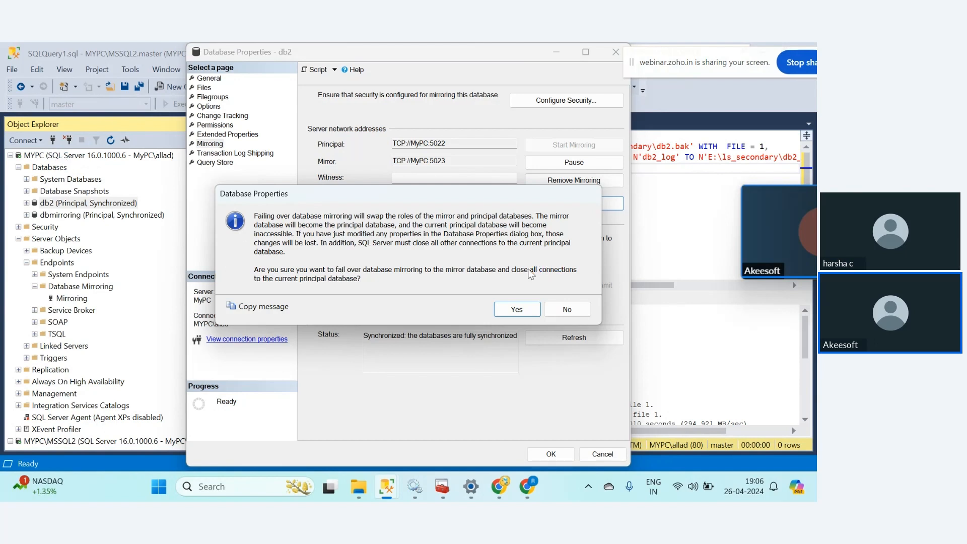
click(50, 204)
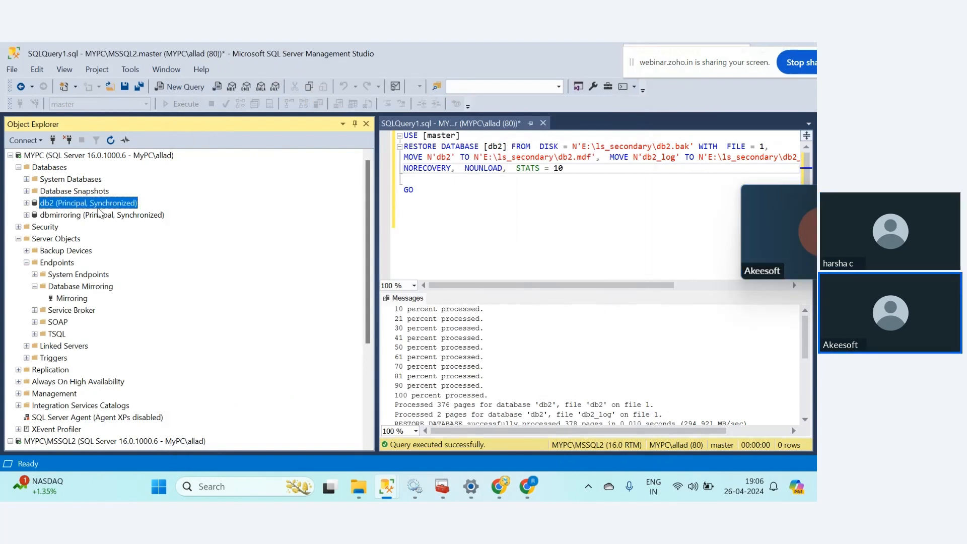
mouse_move(387, 487)
click(448, 411)
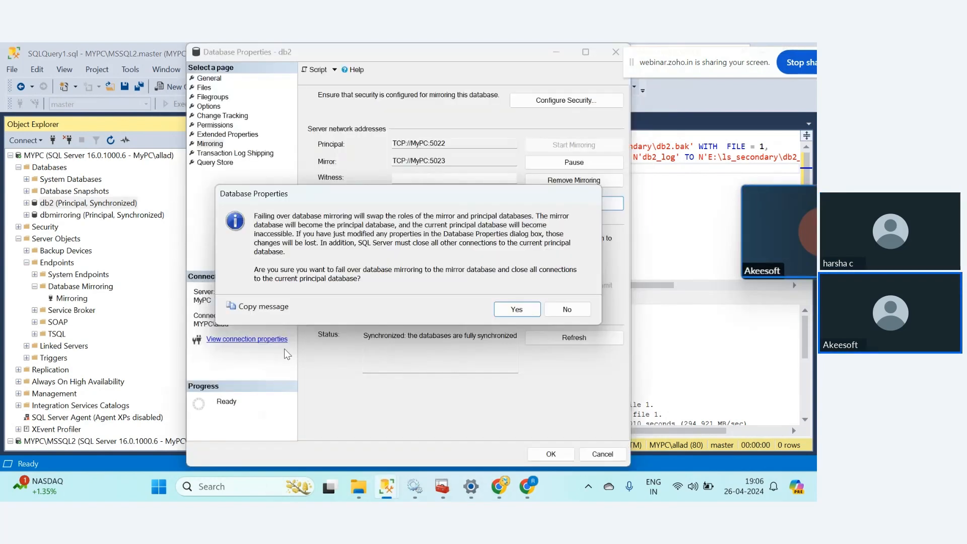
click(517, 309)
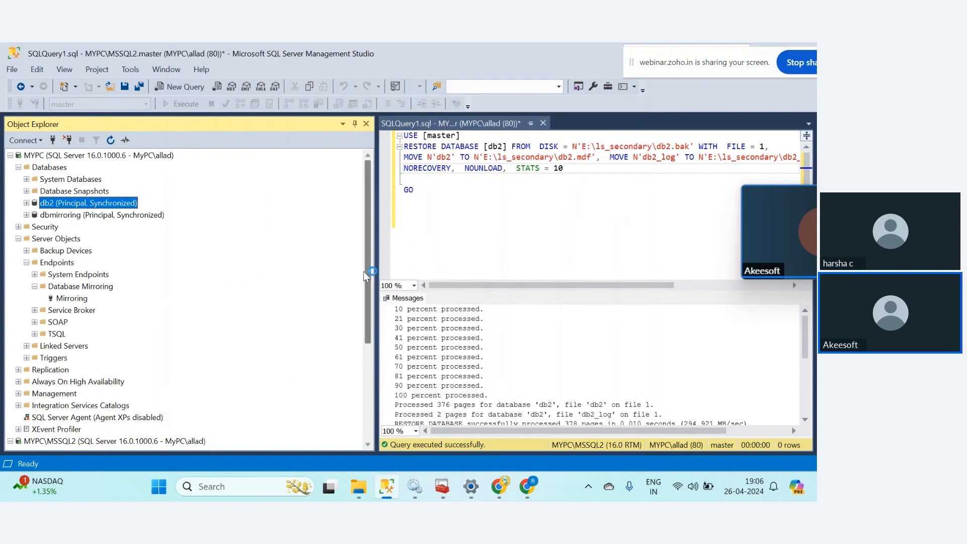
Refresh the MYPC\MSSQL2 and MYPC instances and check db2's mirroring role on each server.
drag(370, 268, 368, 363)
click(66, 287)
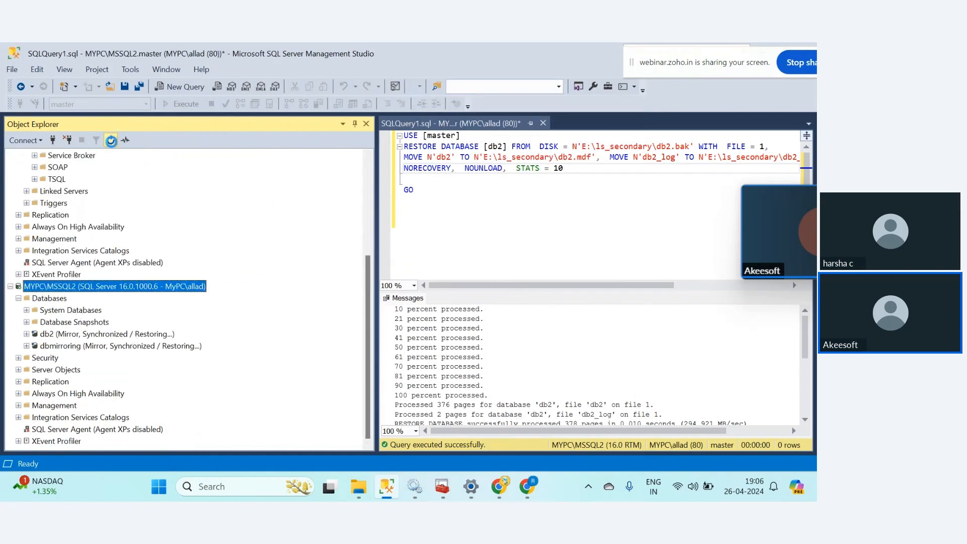
click(110, 140)
click(19, 346)
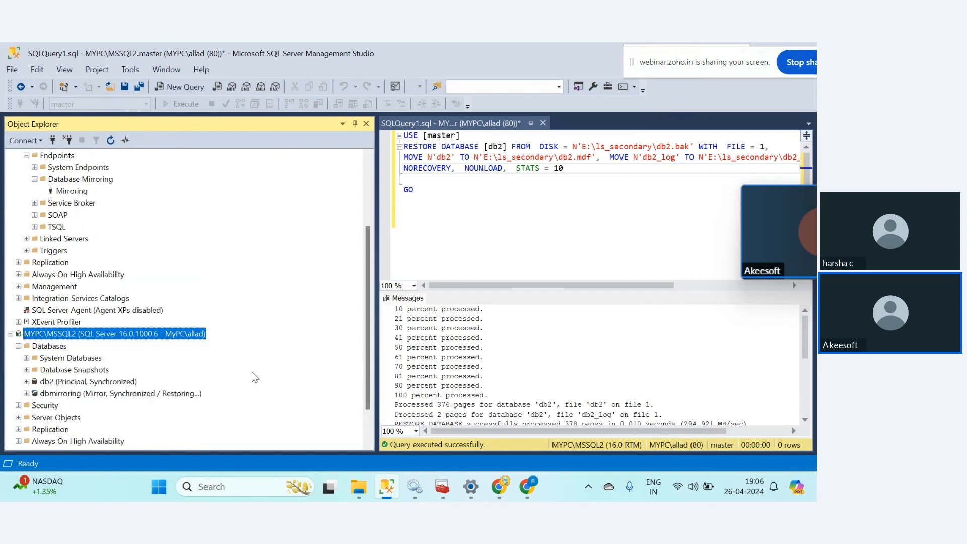
click(65, 382)
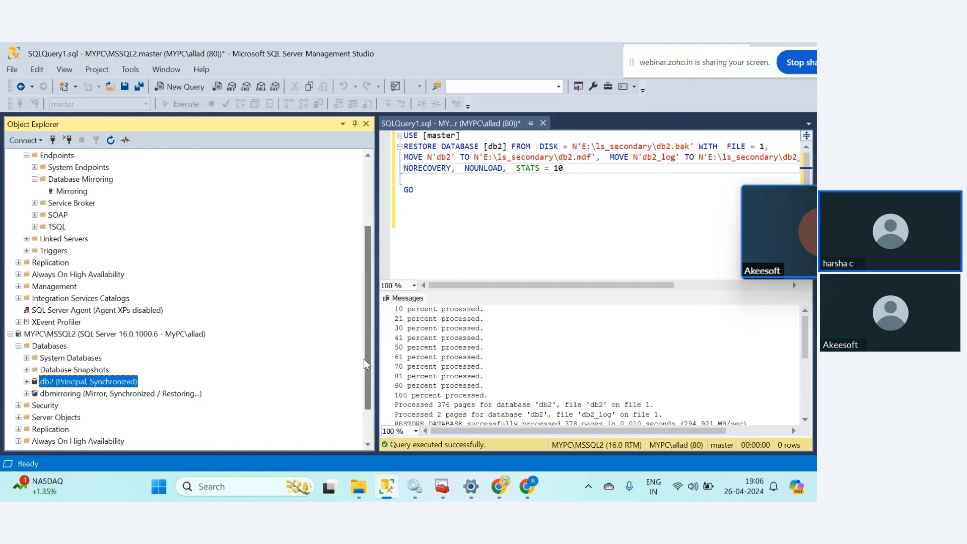
drag(366, 364, 367, 156)
click(94, 155)
click(110, 140)
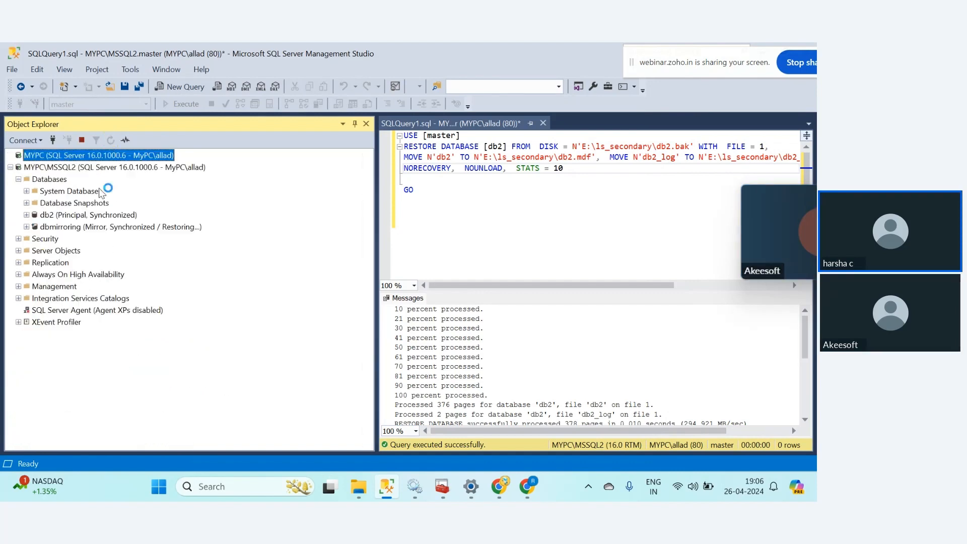
click(63, 203)
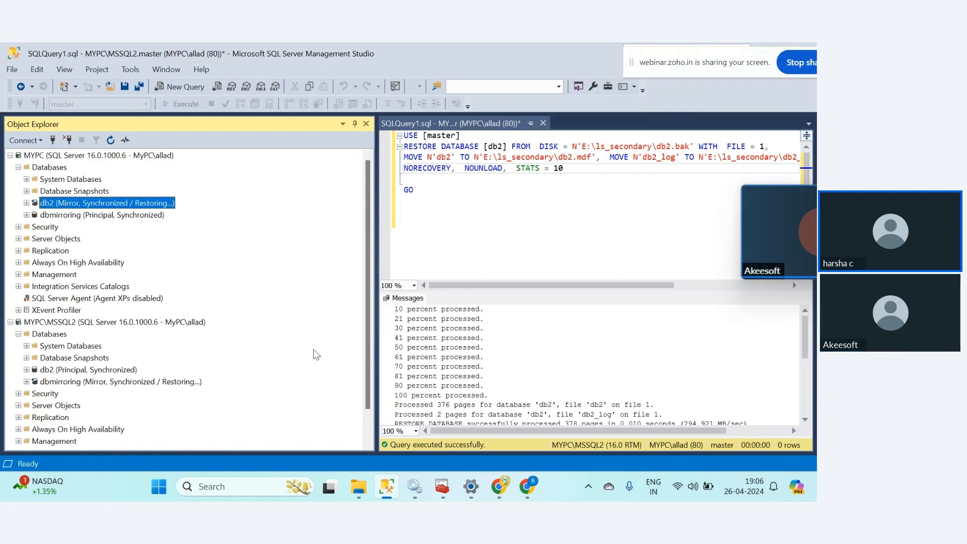
Fail db2 back to MYPC from its mirroring properties on MYPC\MSSQL2 and confirm the role swap.
scroll(366, 280, down, 1)
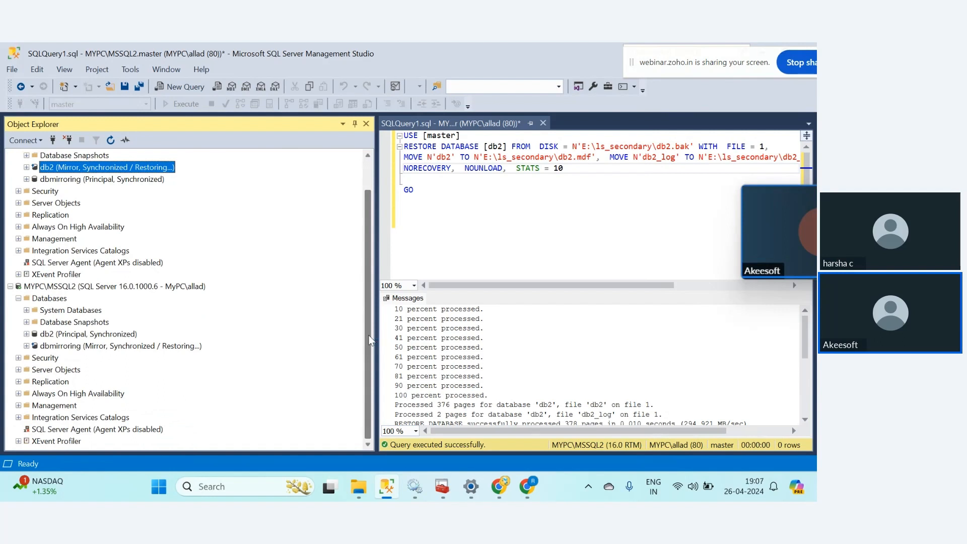
right_click(60, 335)
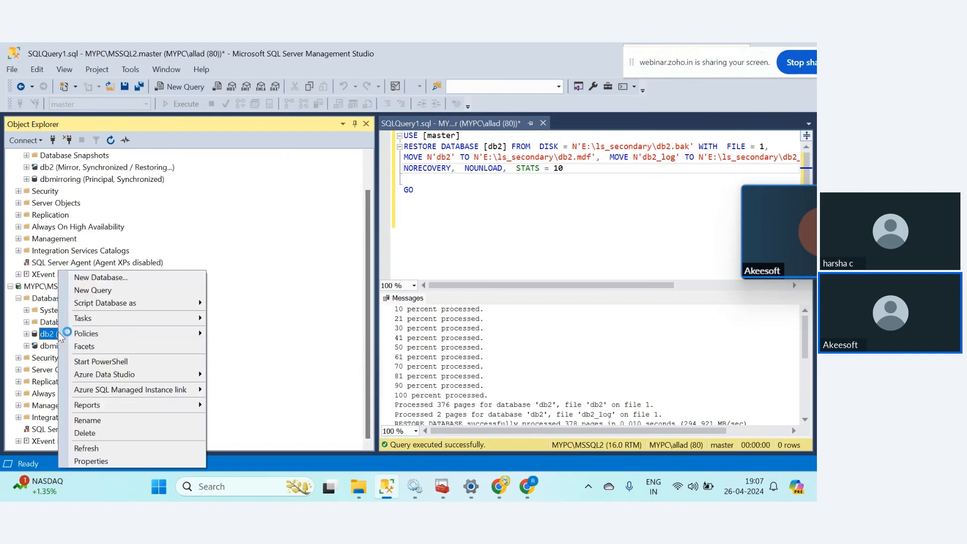
click(91, 461)
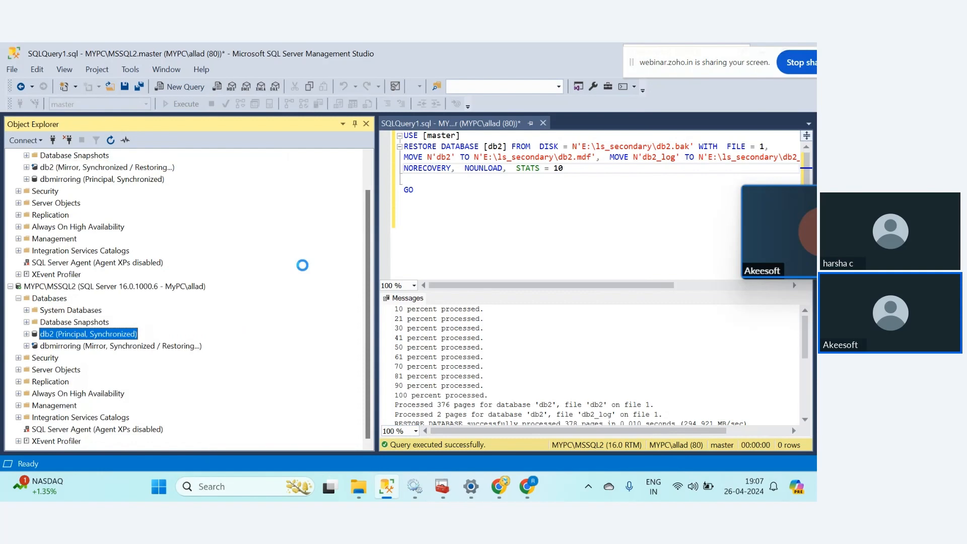
click(209, 143)
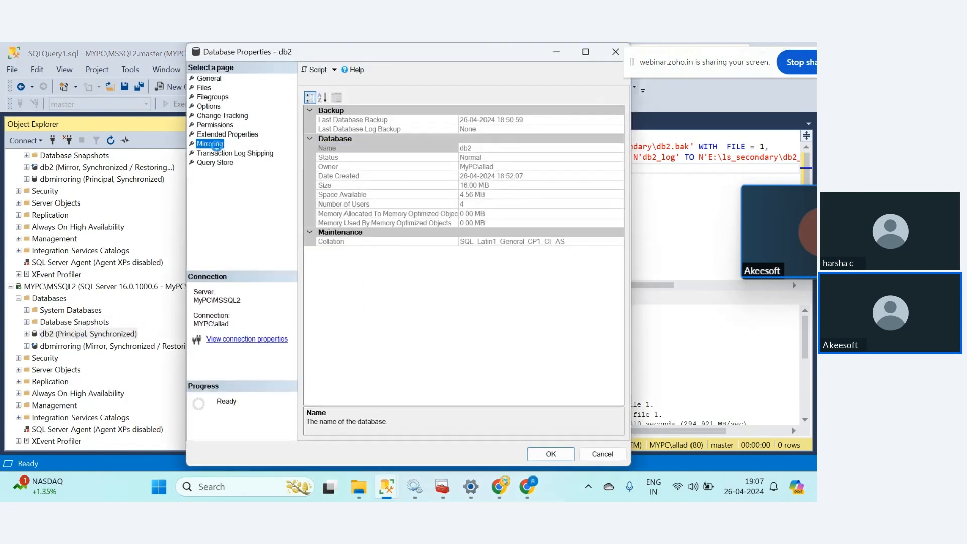
click(565, 202)
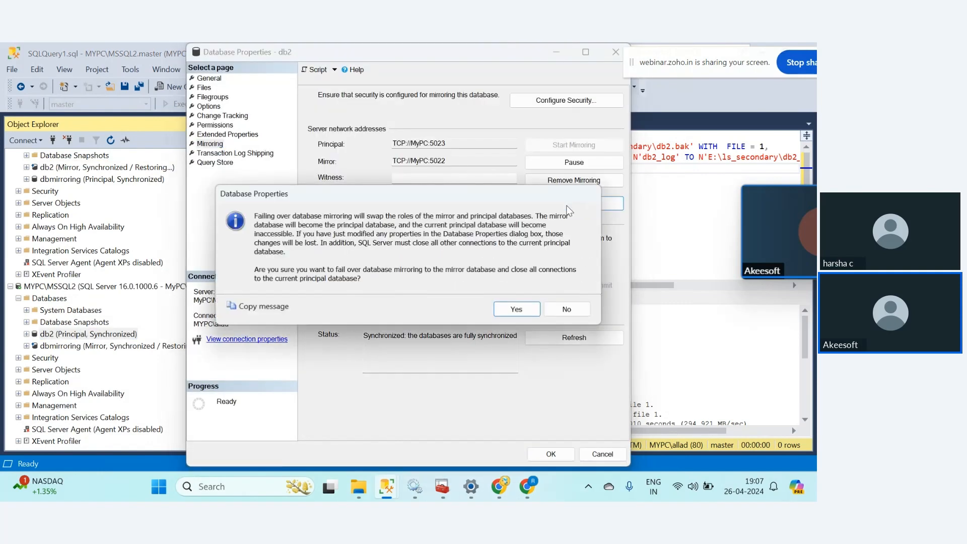
click(533, 309)
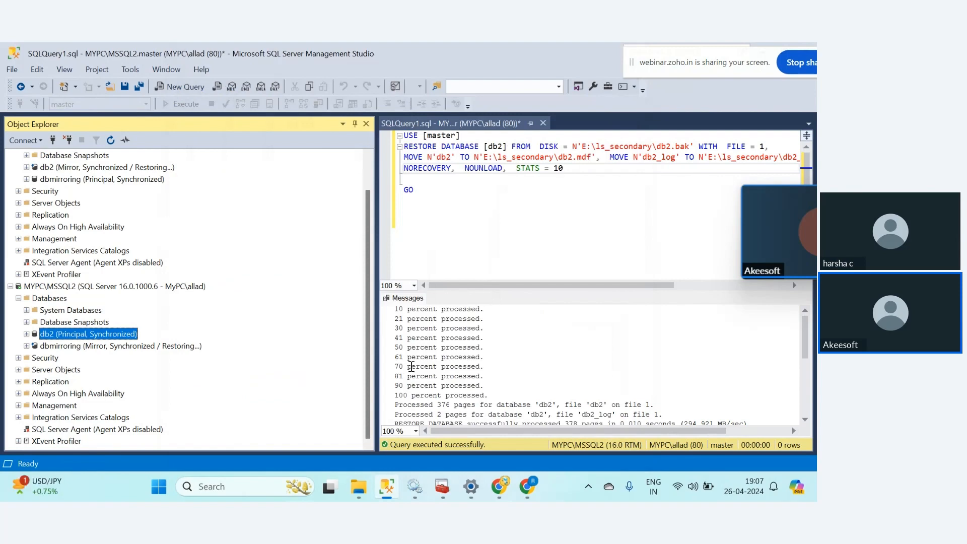
Refresh MYPC and MYPC\MSSQL2 and verify db2's roles after the failback.
scroll(370, 318, up, 5)
click(95, 155)
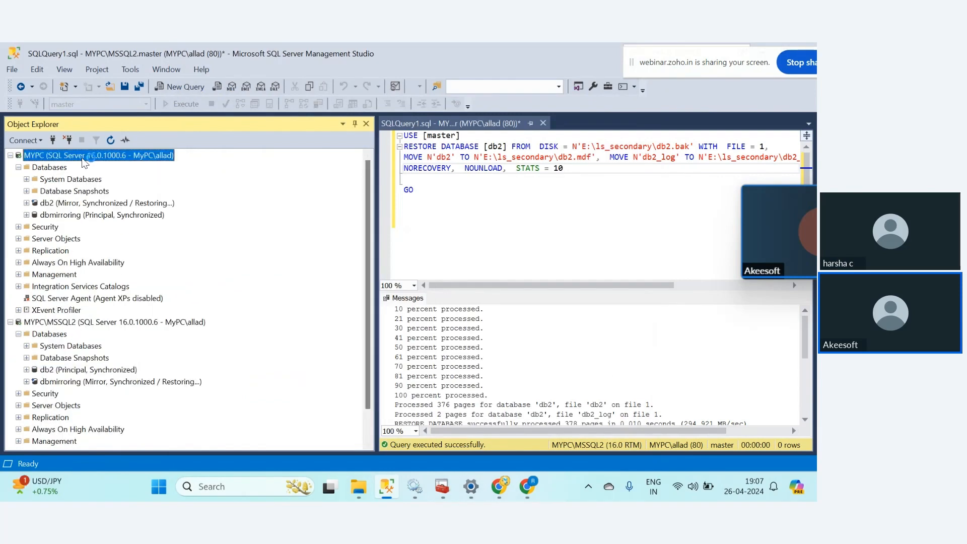
click(111, 141)
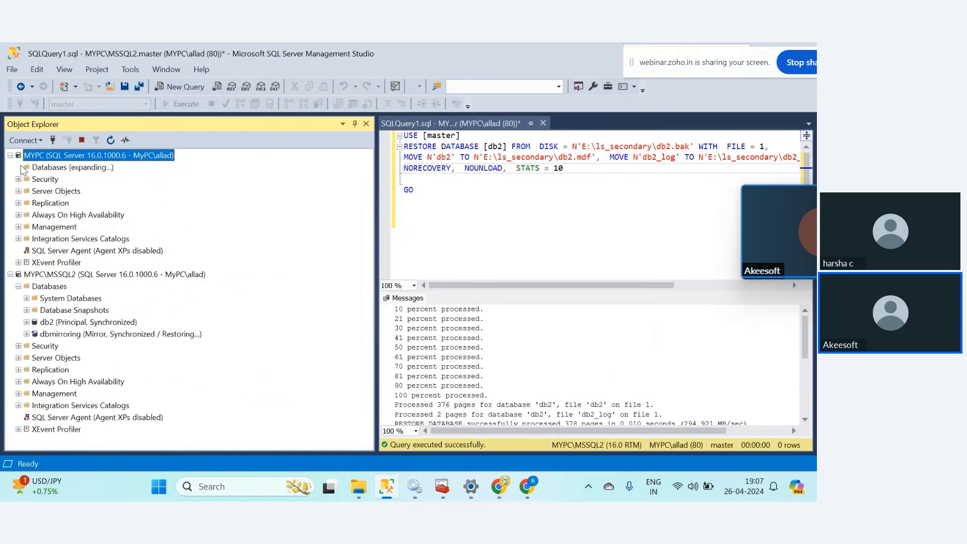
click(81, 323)
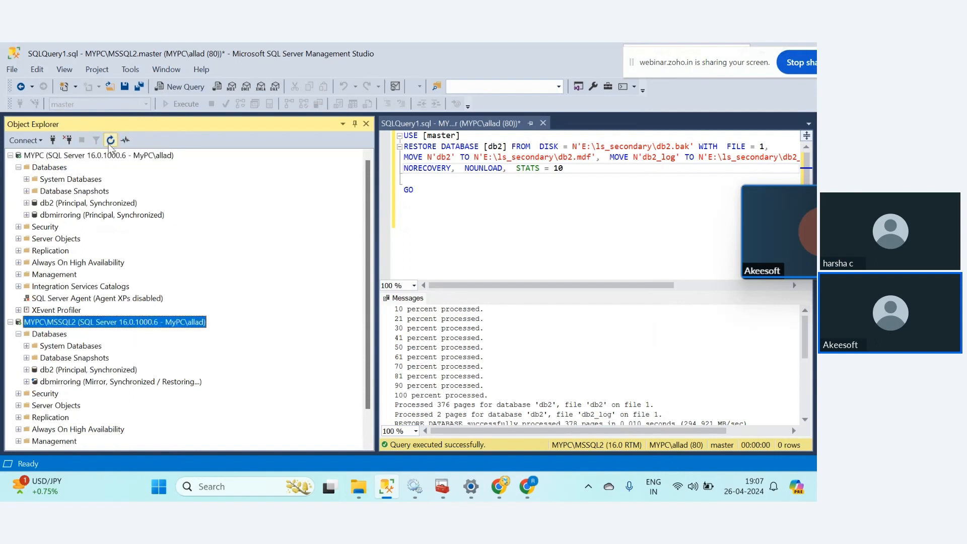
click(111, 140)
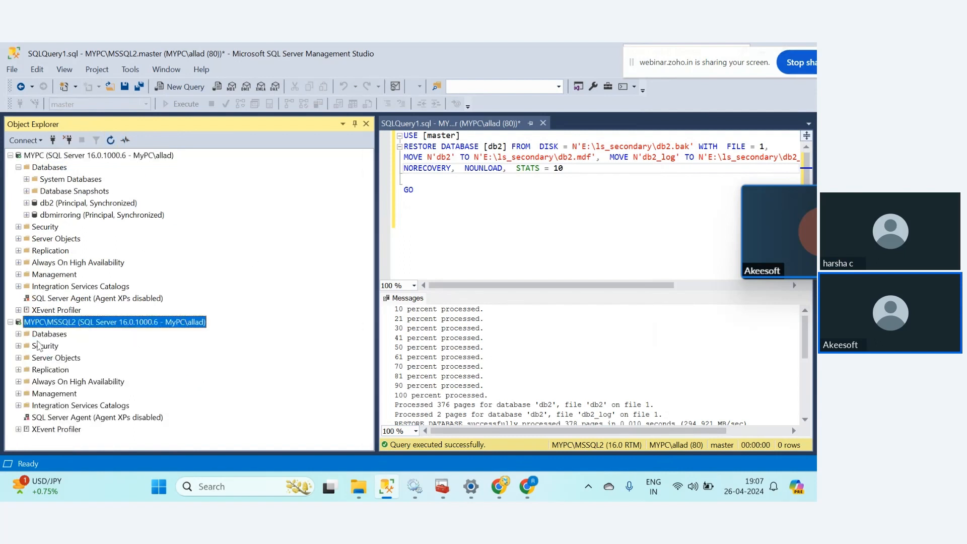
click(19, 334)
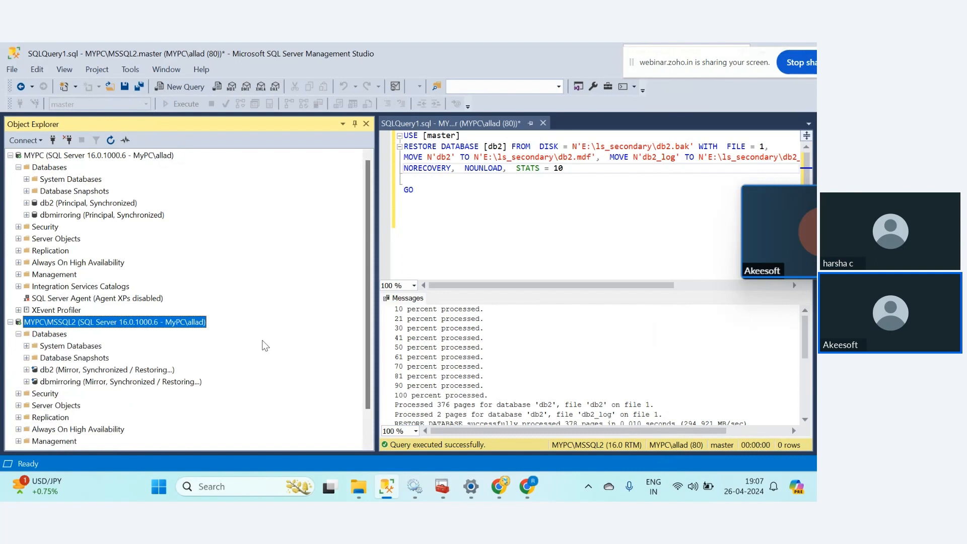
Review db2's mirroring operating mode on MYPC without changing it, and refresh the MYPC\MSSQL2 instance.
right_click(50, 203)
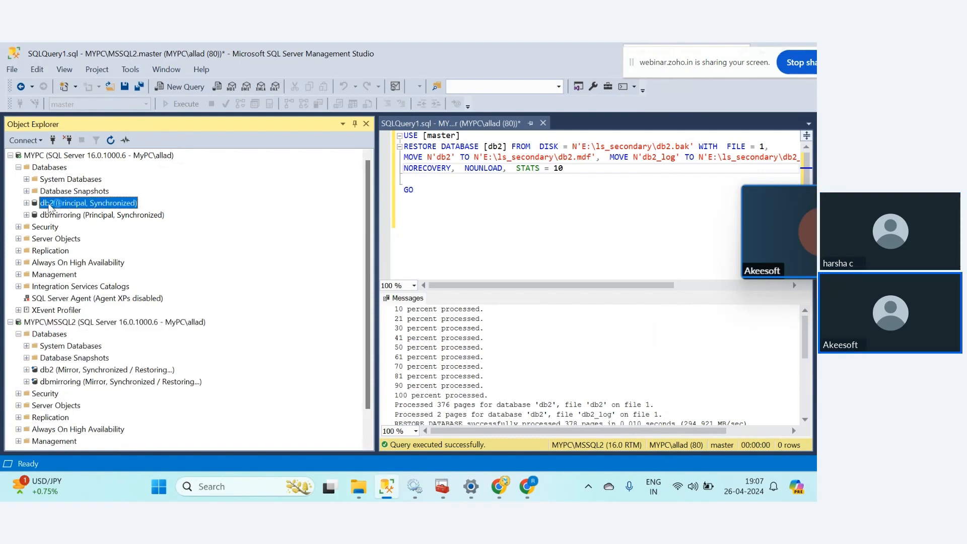
click(103, 394)
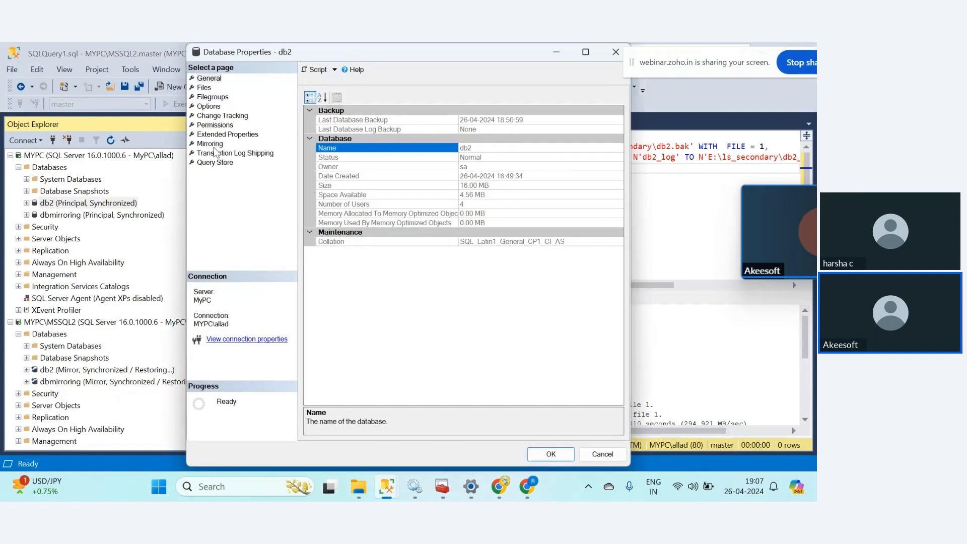
click(213, 146)
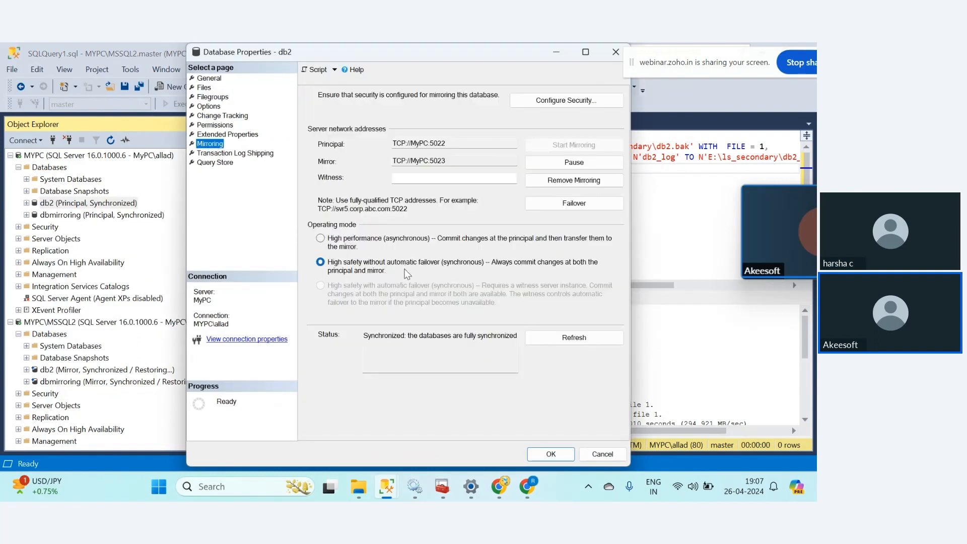
click(604, 455)
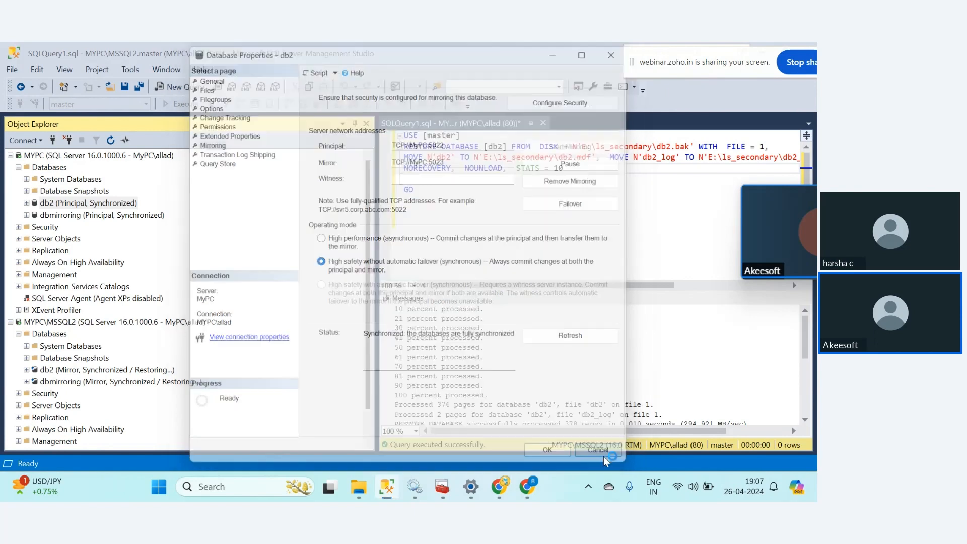
click(53, 322)
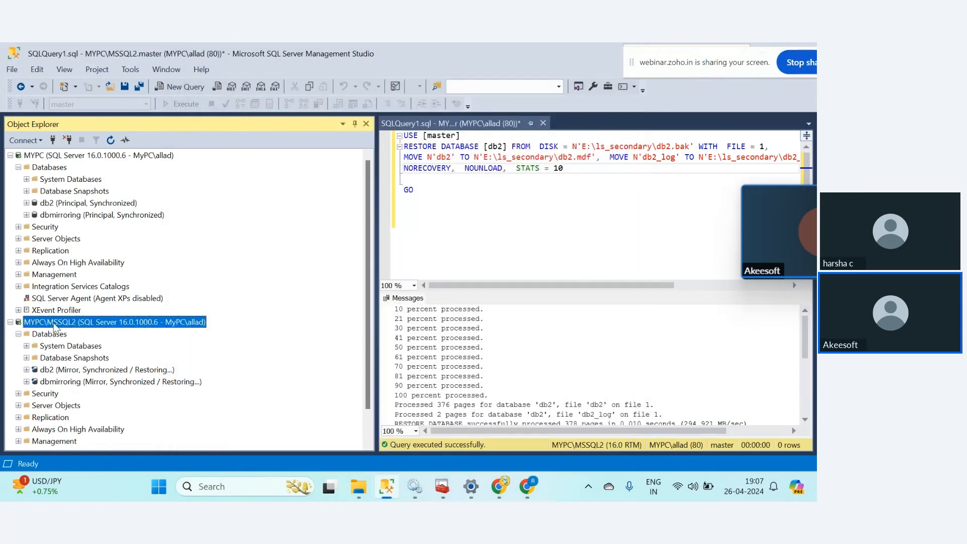
click(111, 140)
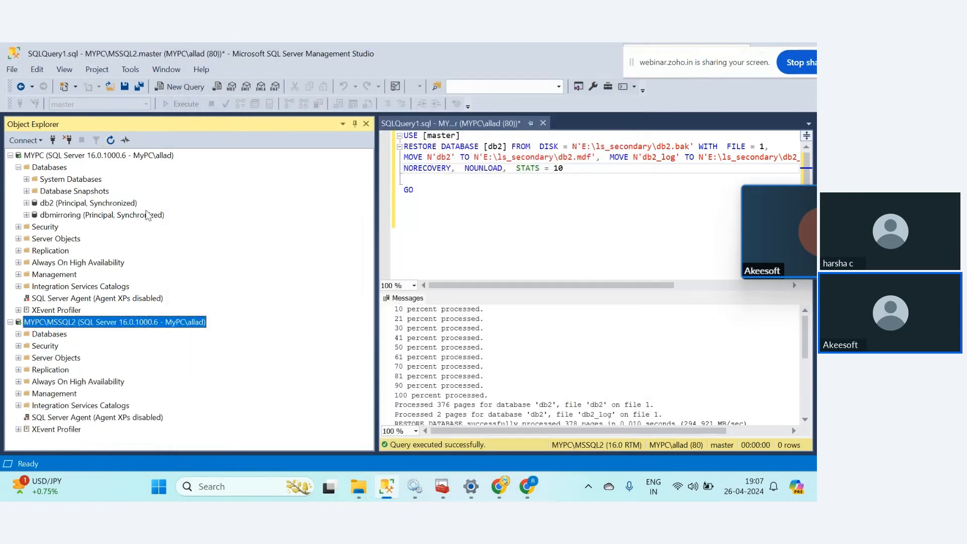
Switch to SQL Server Configuration Manager, refresh the services list and stop the SQL Server (MSSQLSERVER) service.
click(442, 486)
right_click(244, 265)
click(255, 260)
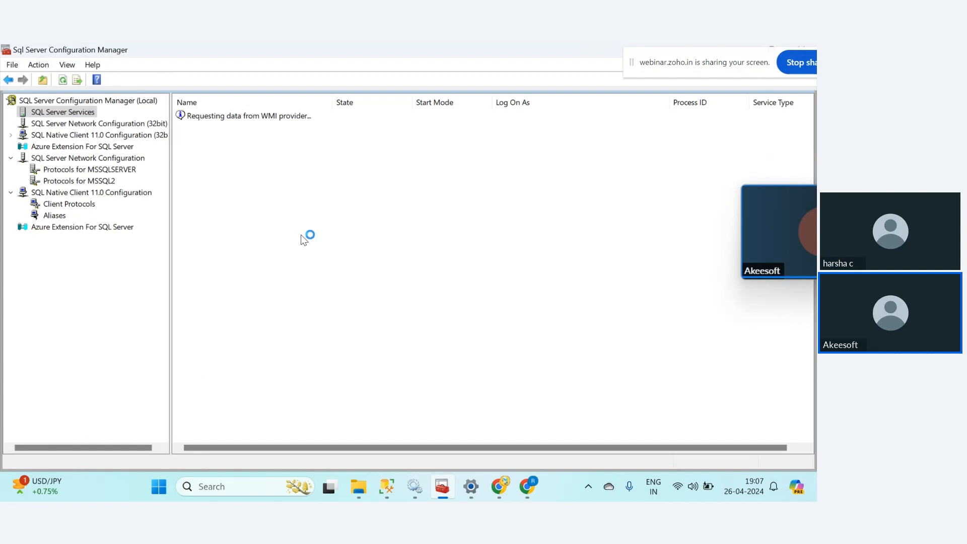
click(214, 132)
right_click(215, 132)
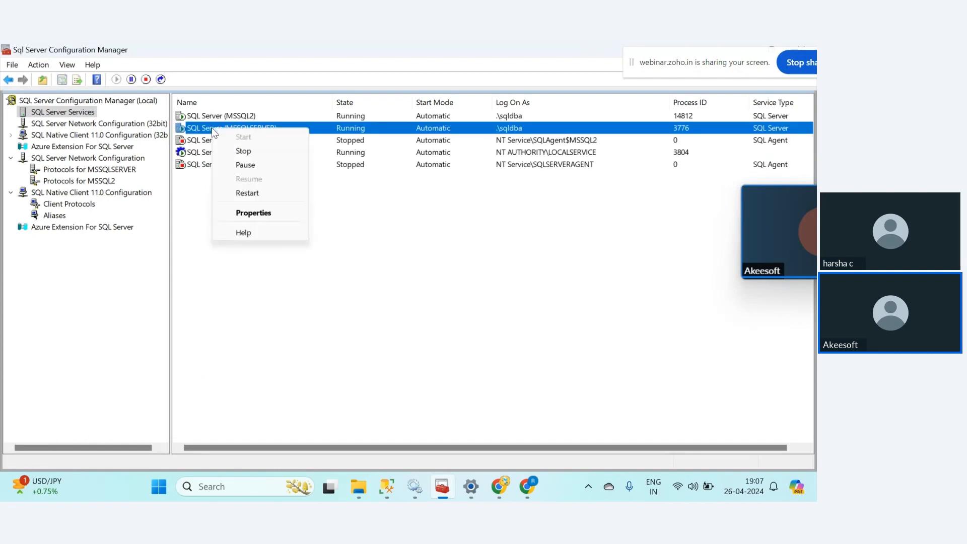
click(232, 151)
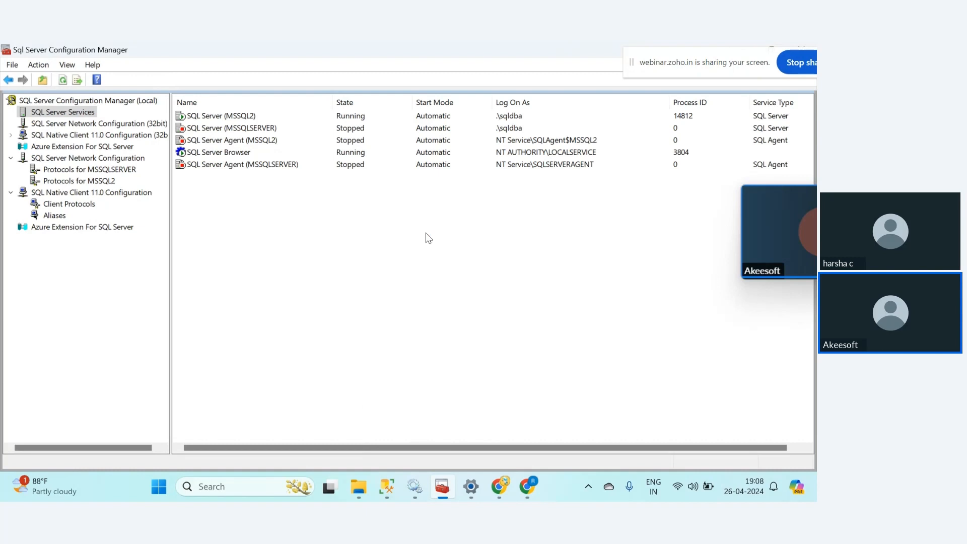
Switch to the Mirroring page in Notion and add the line "DR Test" below "Without Failover", separated by a blank line.
click(507, 488)
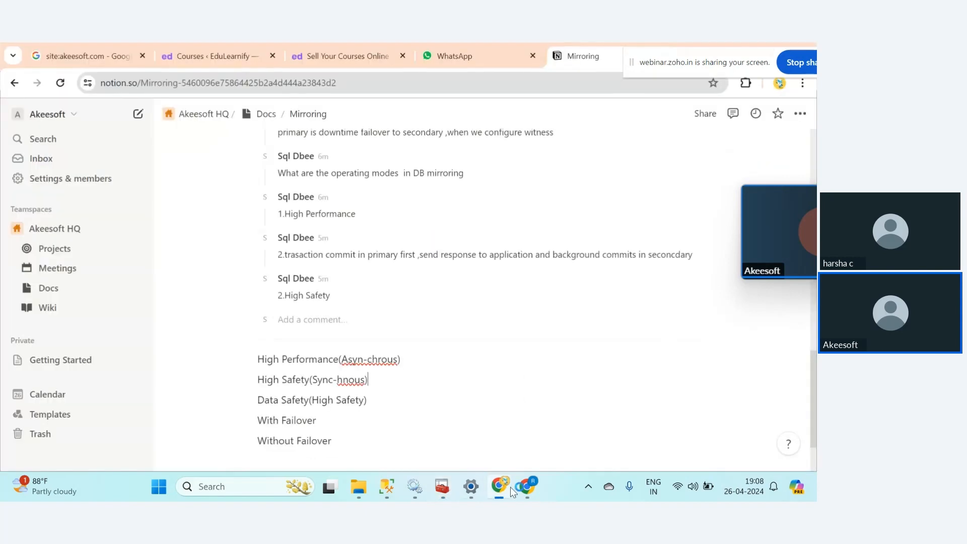
key(Return)
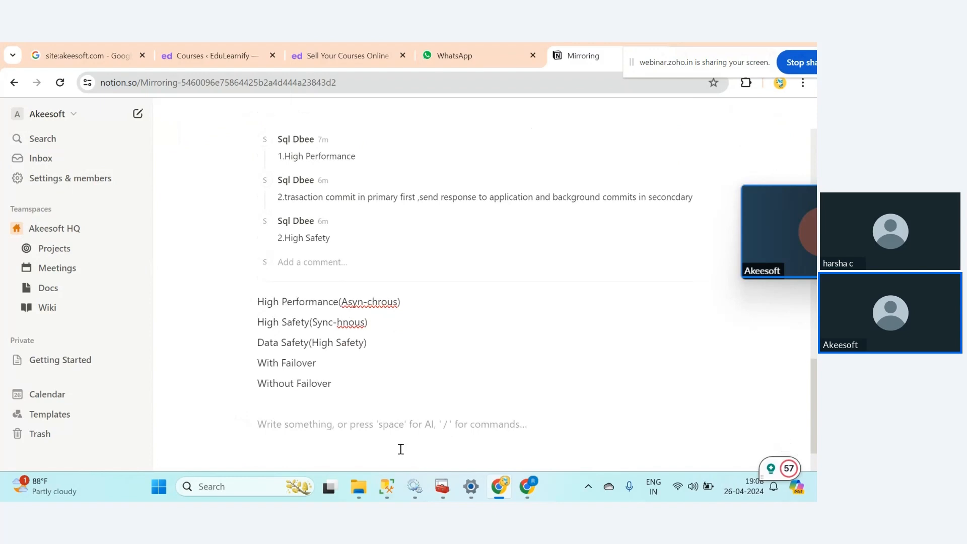
text(DR Test)
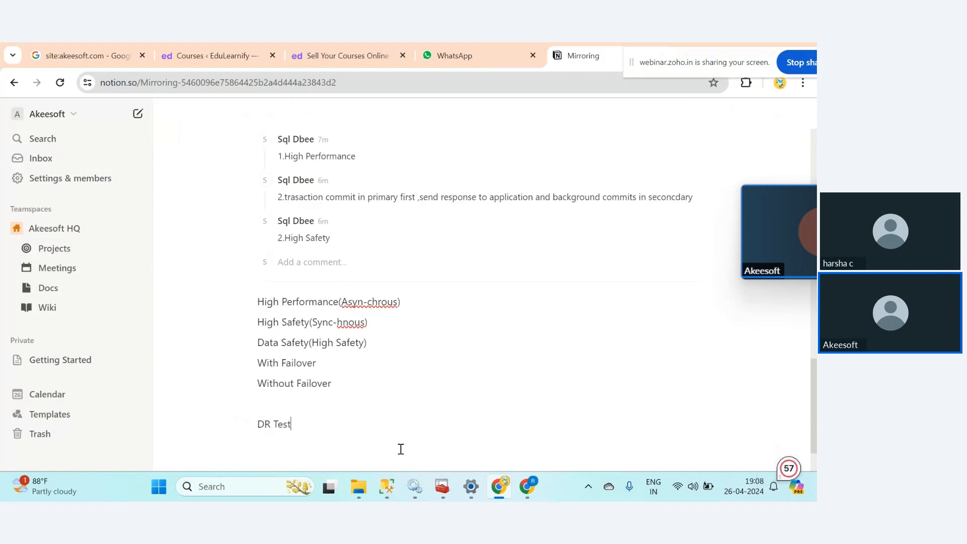
click(500, 492)
click(501, 492)
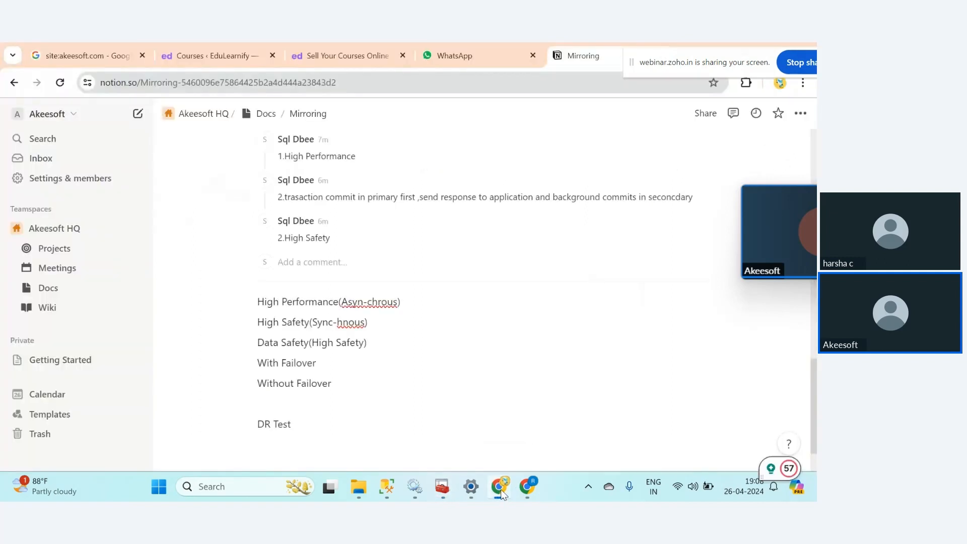
Switch to SQL Server Management Studio and examine the states of db2 and dbmirroring under MYPC\MSSQL2's databases.
click(501, 488)
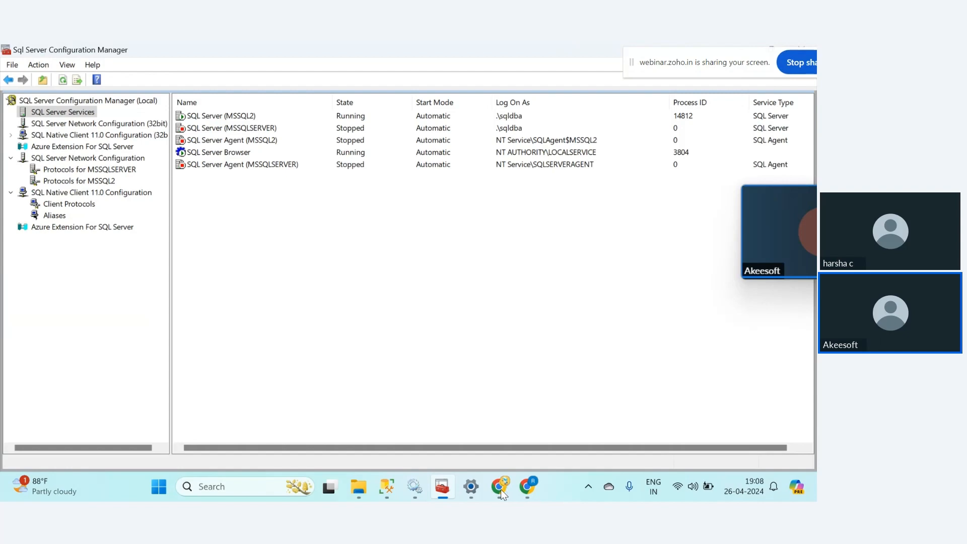
click(386, 486)
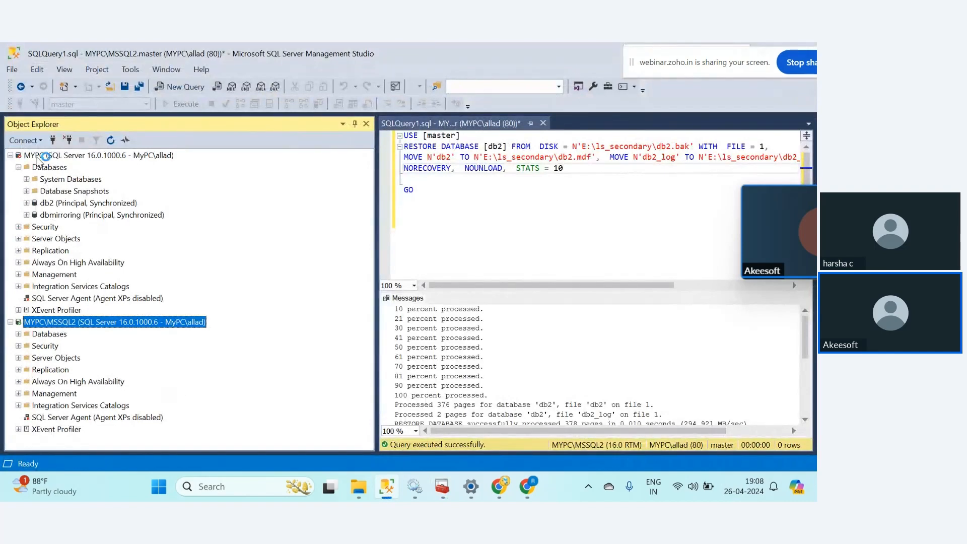
click(10, 155)
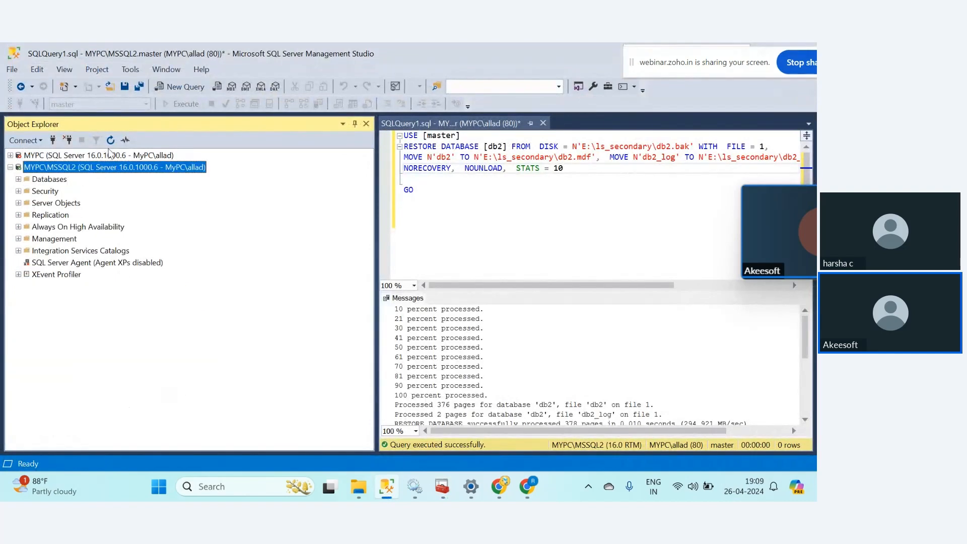
click(18, 179)
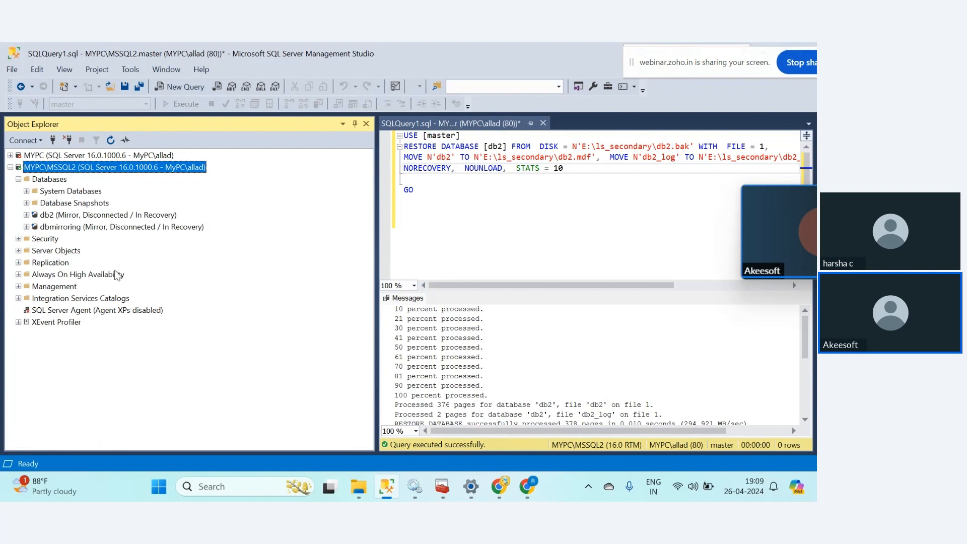
click(69, 215)
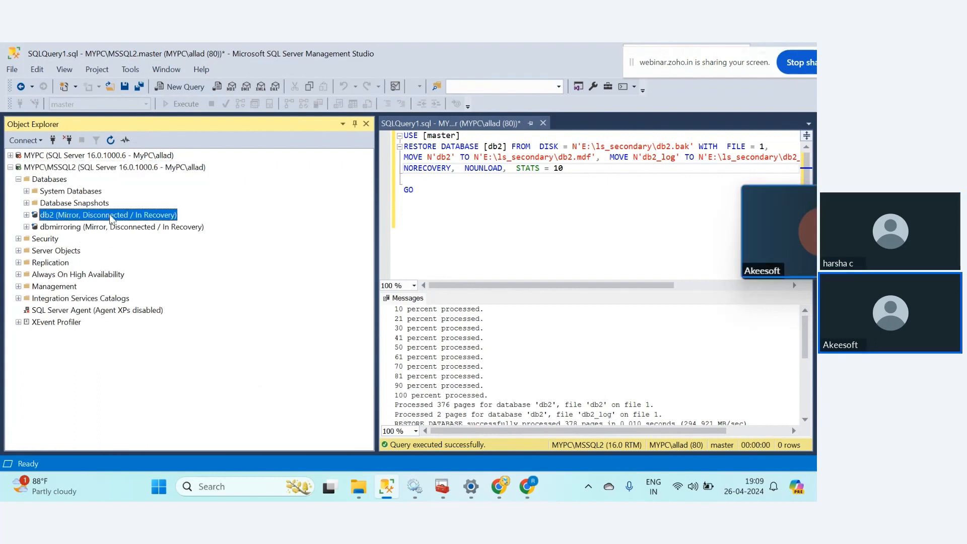
click(83, 228)
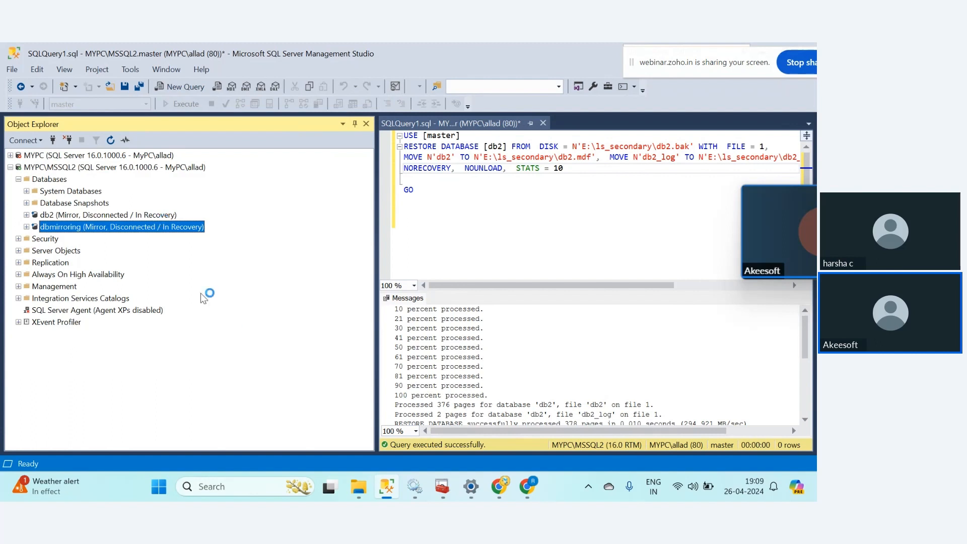
Switch to the Mirroring page in Notion and add the line "No Automation--No Witness" between "Without Failover" and "DR Test".
click(498, 486)
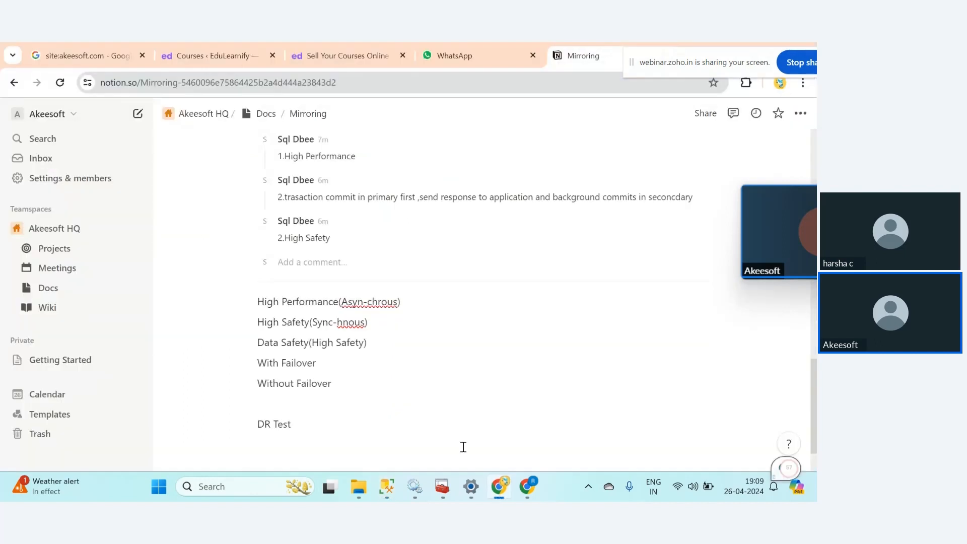
click(341, 398)
text(No)
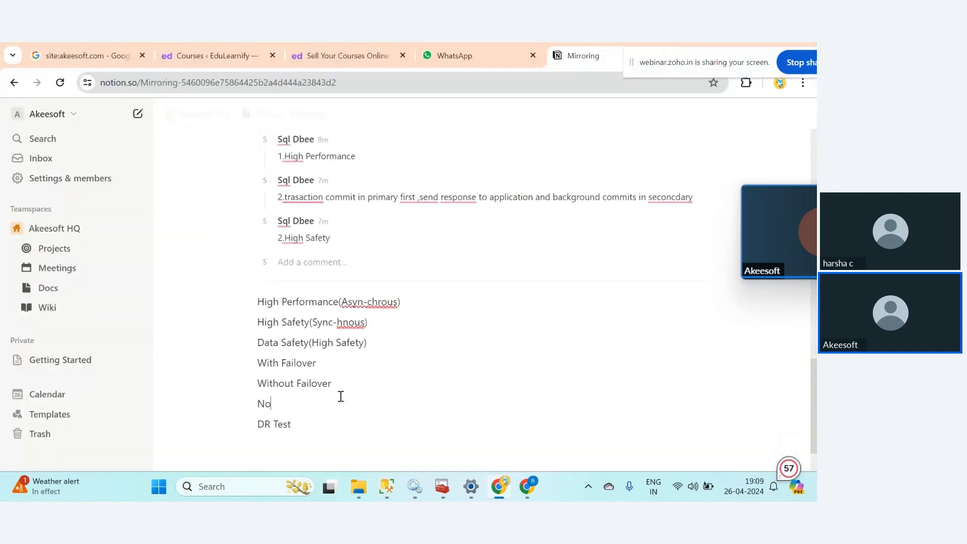
text( Automation)
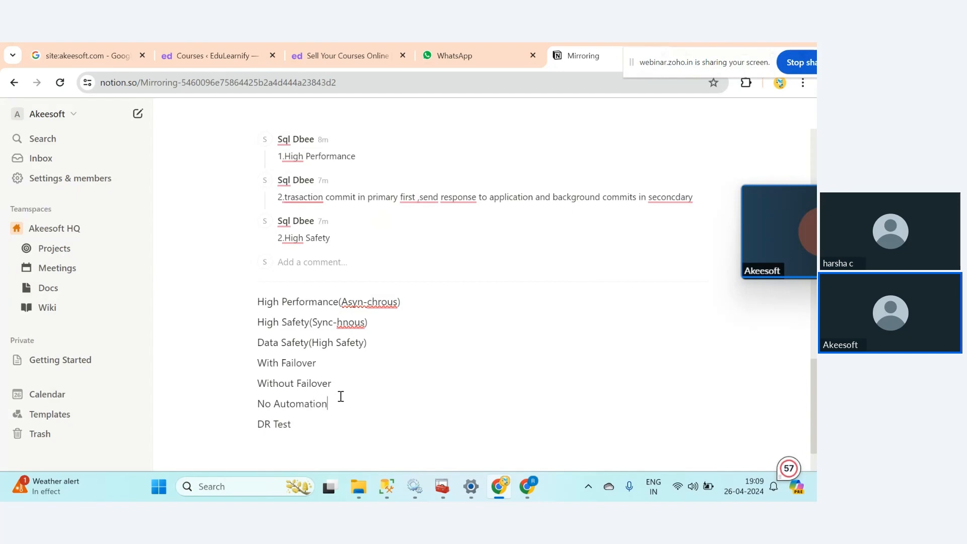
text(--No Witness)
Switch to SQL Server Configuration Manager and refresh the services list to check the state of the SQL Server services.
click(387, 486)
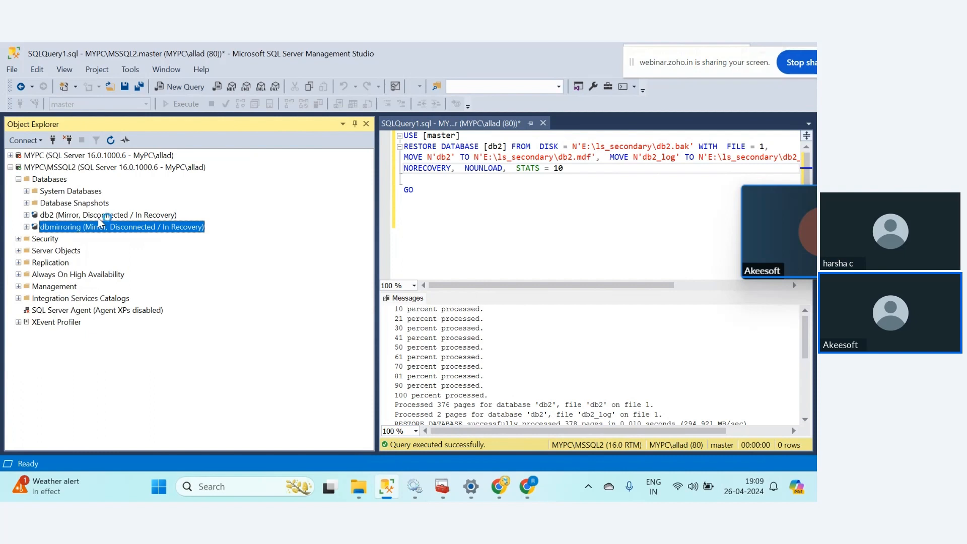
click(443, 486)
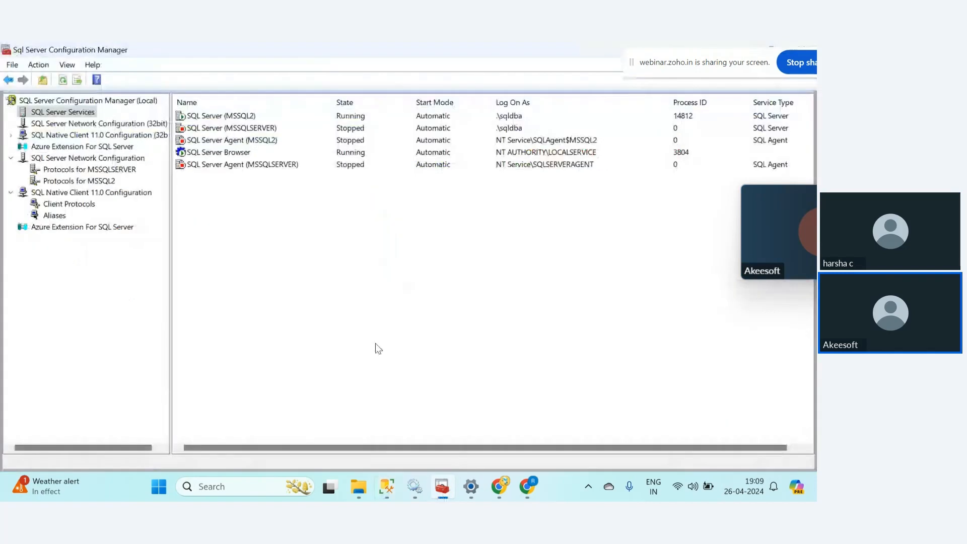
right_click(324, 302)
click(335, 308)
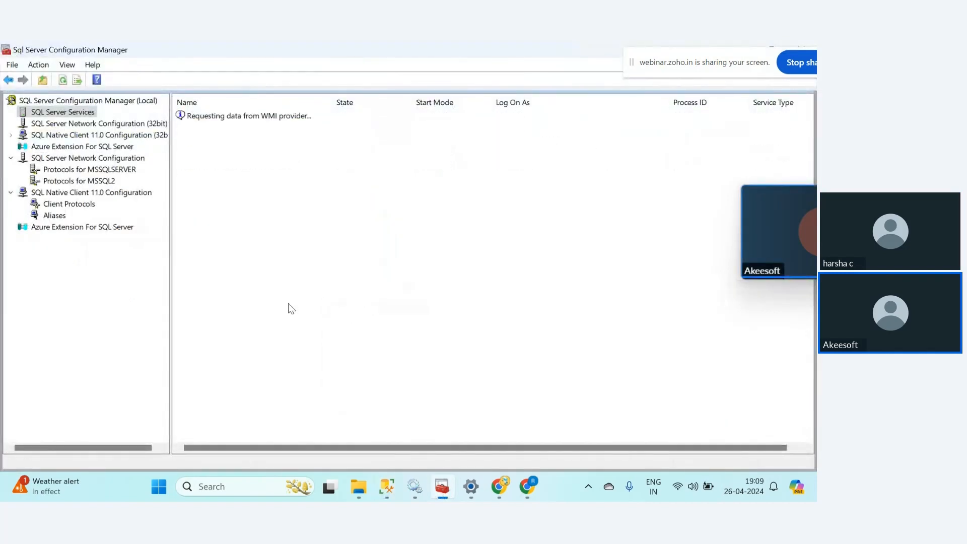
Return to SQL Server Management Studio, refresh the MYPC\MSSQL2 instance and recheck the mirroring states of its databases.
key(alt+Tab)
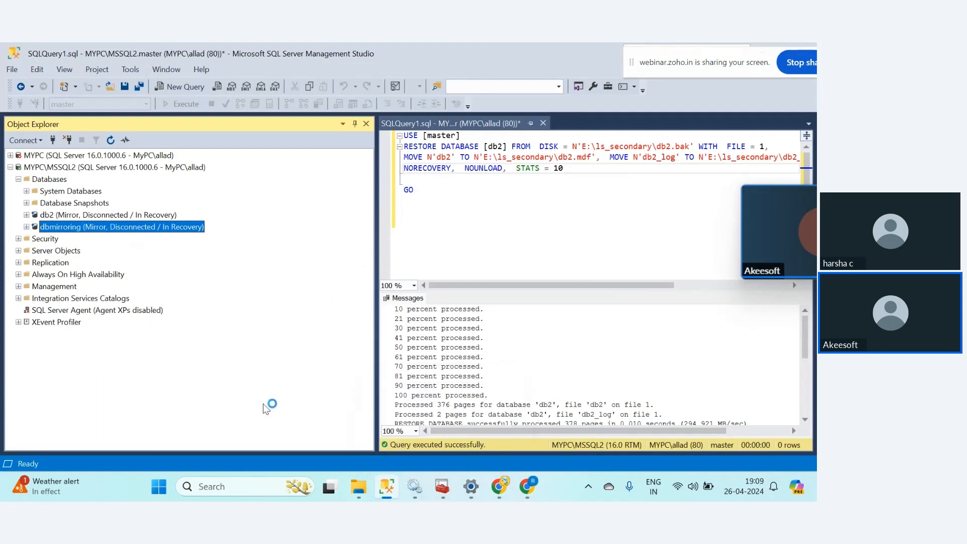
double_click(88, 167)
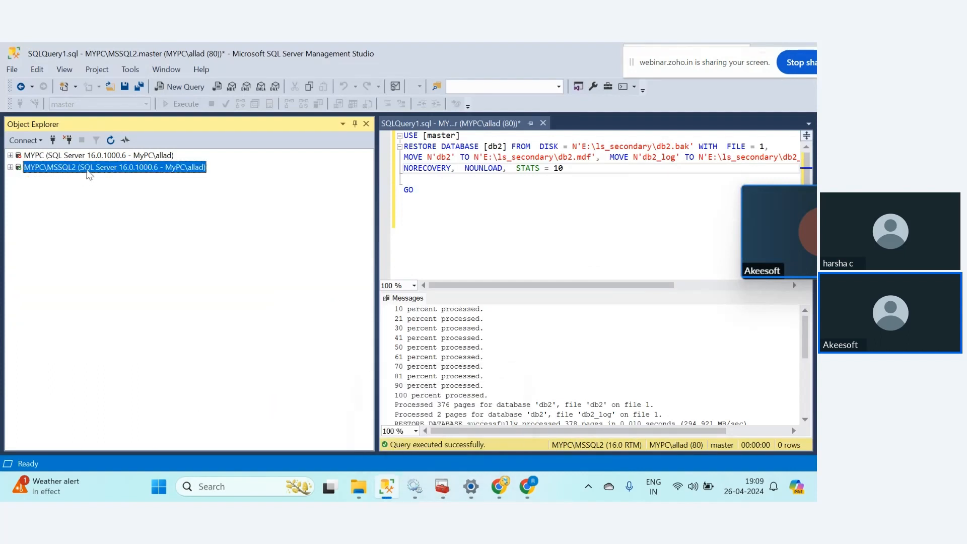
click(10, 167)
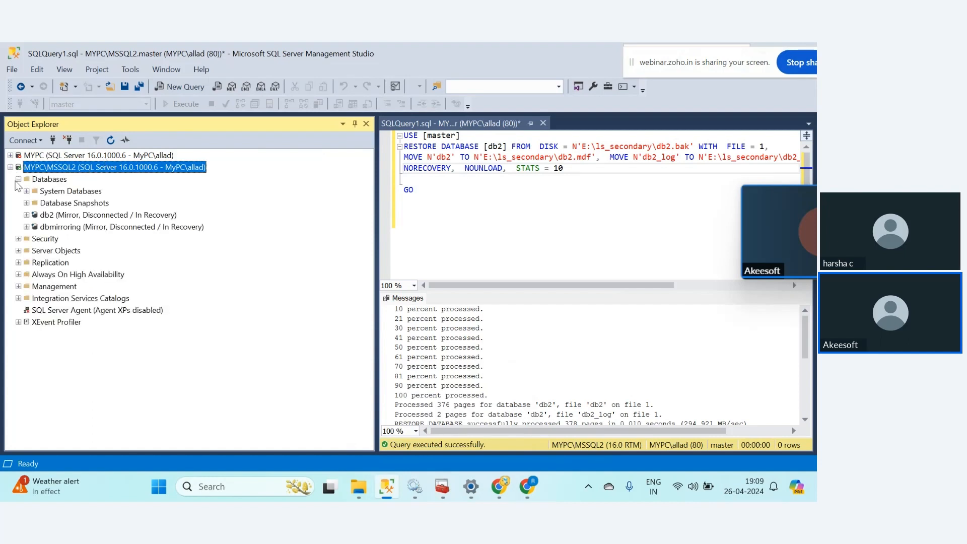
click(28, 215)
click(569, 284)
click(108, 141)
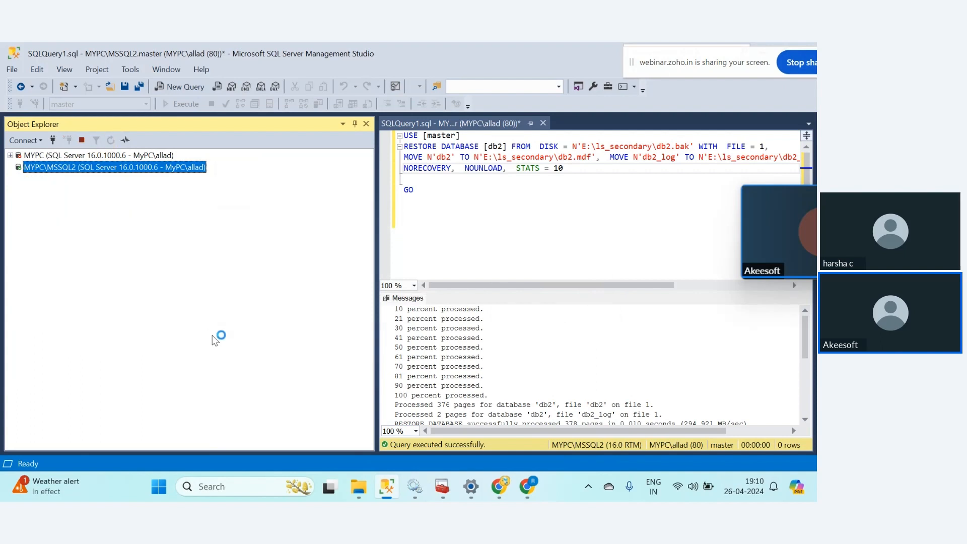
click(19, 180)
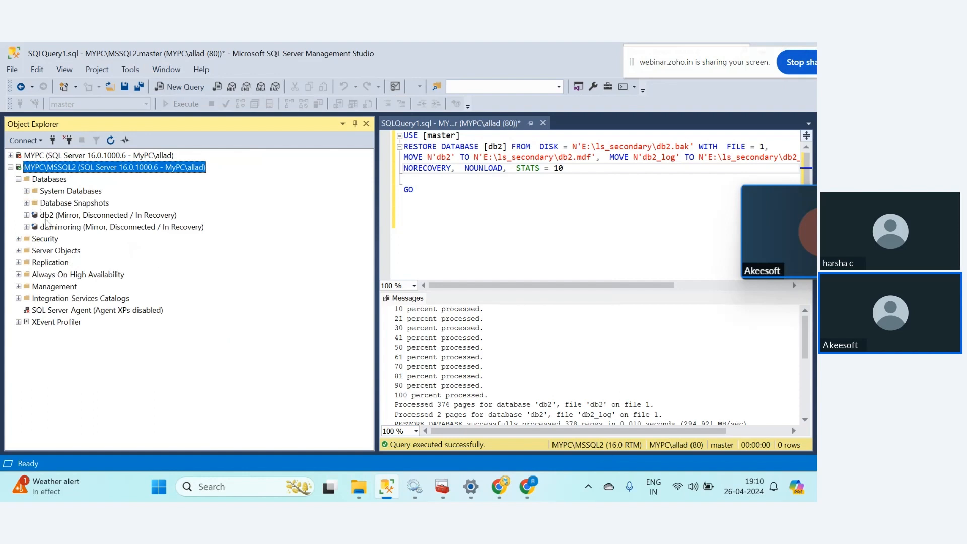
Open a new query on MYPC\MSSQL2 and note the recovery steps "partner off" and "database with recoery" on separate lines.
click(182, 86)
drag(378, 306, 302, 306)
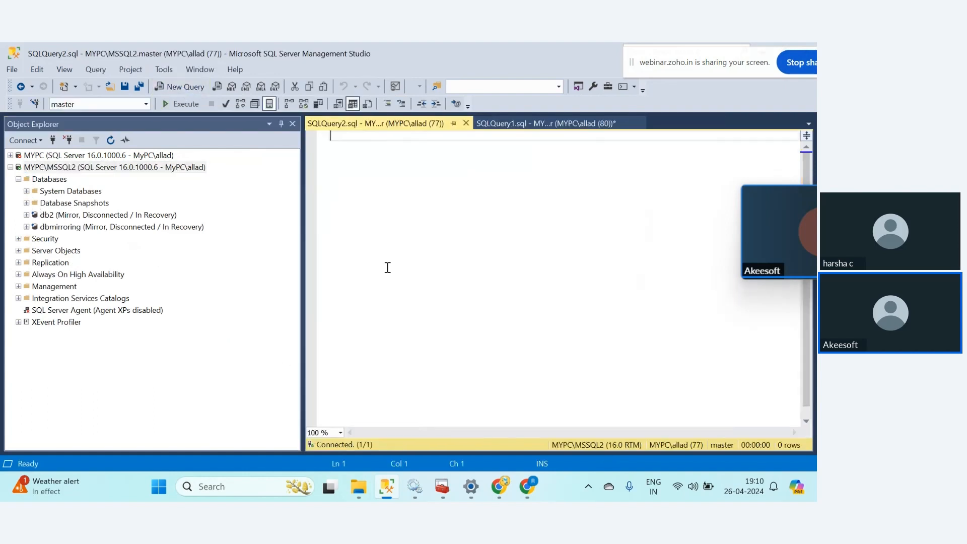
text(partner)
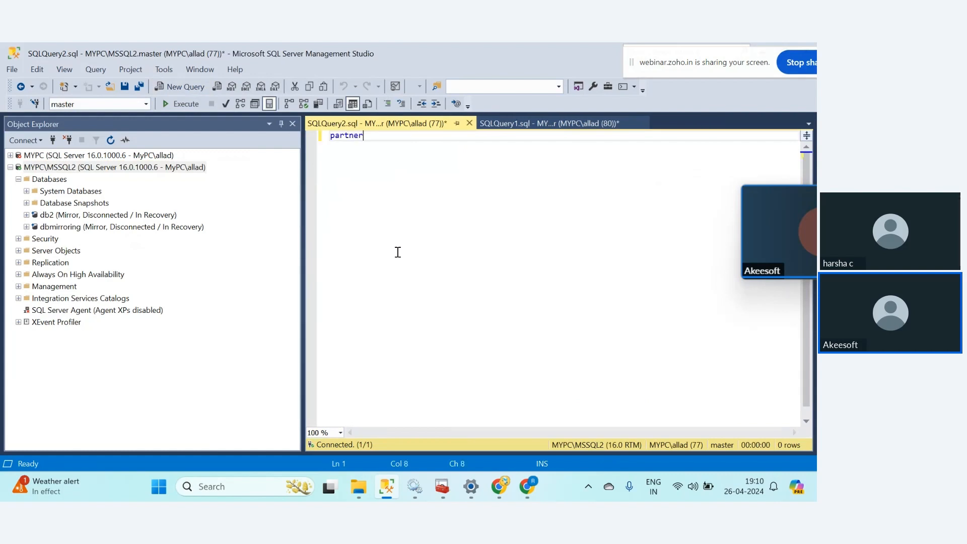
text( off)
key(Return)
key(Return)
key(Return)
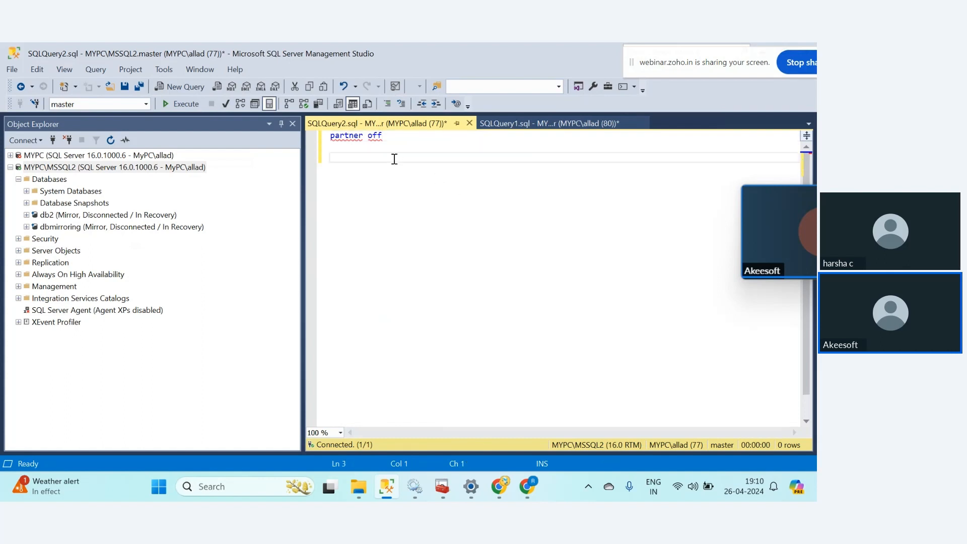
text(database w)
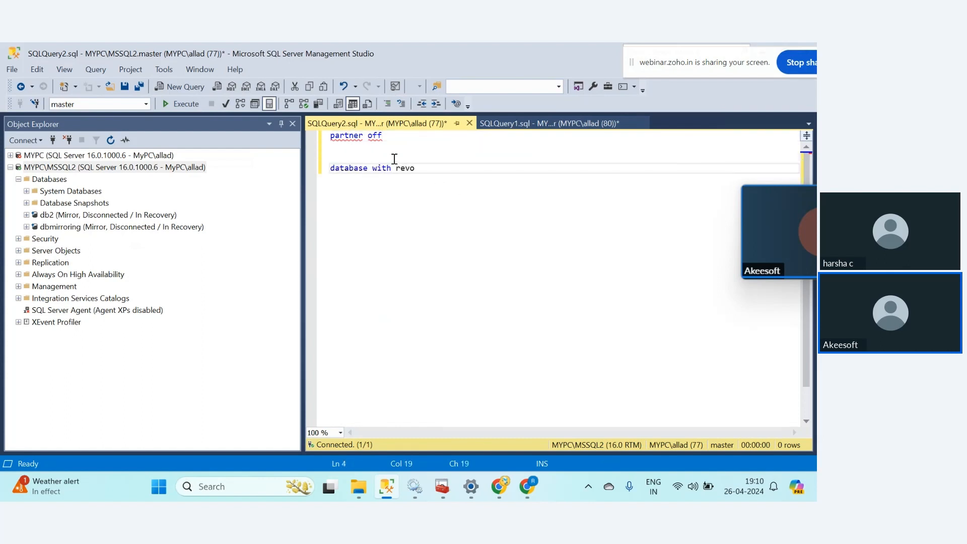
text(ith recoery)
Switch to SQL Server Configuration Manager, start the SQL Server (MSSQLSERVER) service and refresh the services list.
click(443, 498)
right_click(333, 283)
click(347, 288)
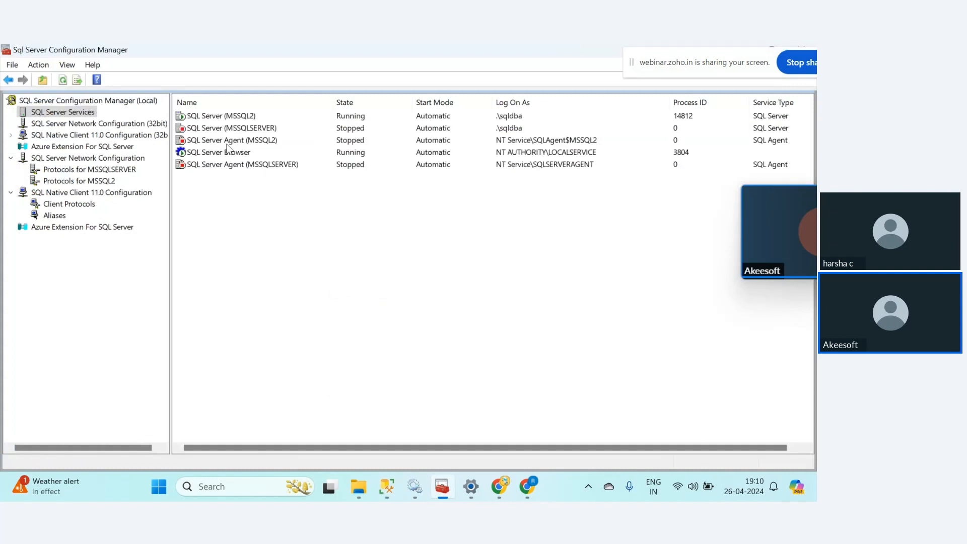
click(219, 128)
right_click(219, 128)
click(244, 137)
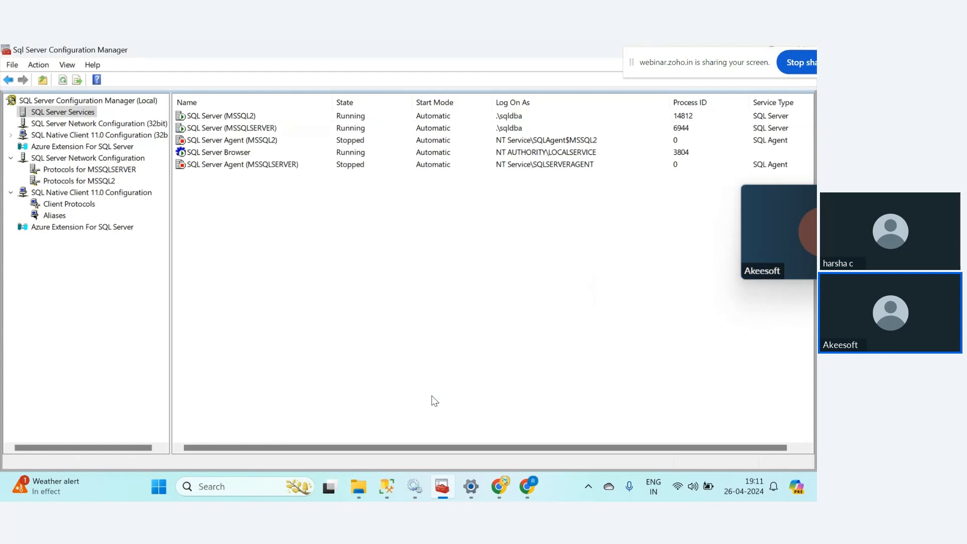
right_click(323, 276)
click(333, 280)
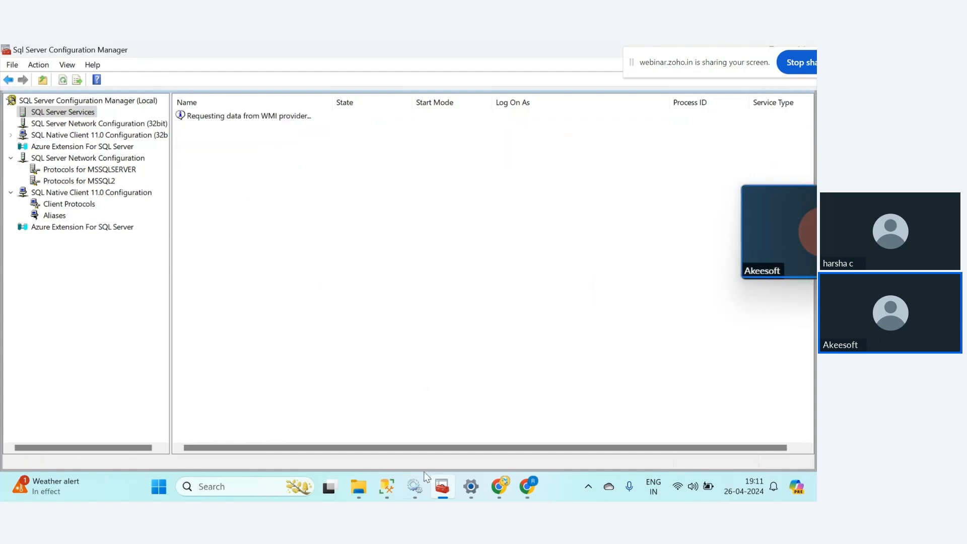
Switch to SQL Server Management Studio, refresh MYPC\MSSQL2 and examine db2's mirroring state with the principal service started.
click(386, 486)
double_click(19, 168)
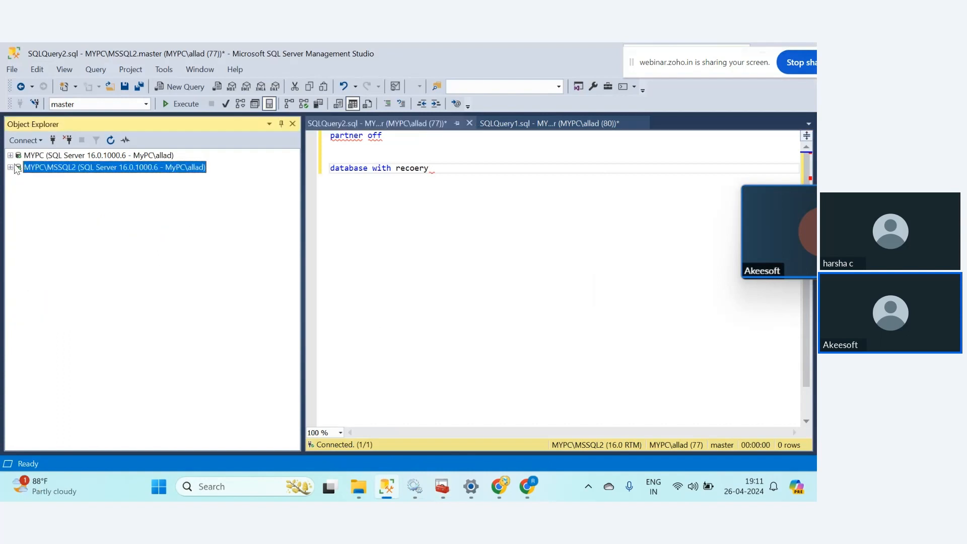
click(10, 168)
click(111, 140)
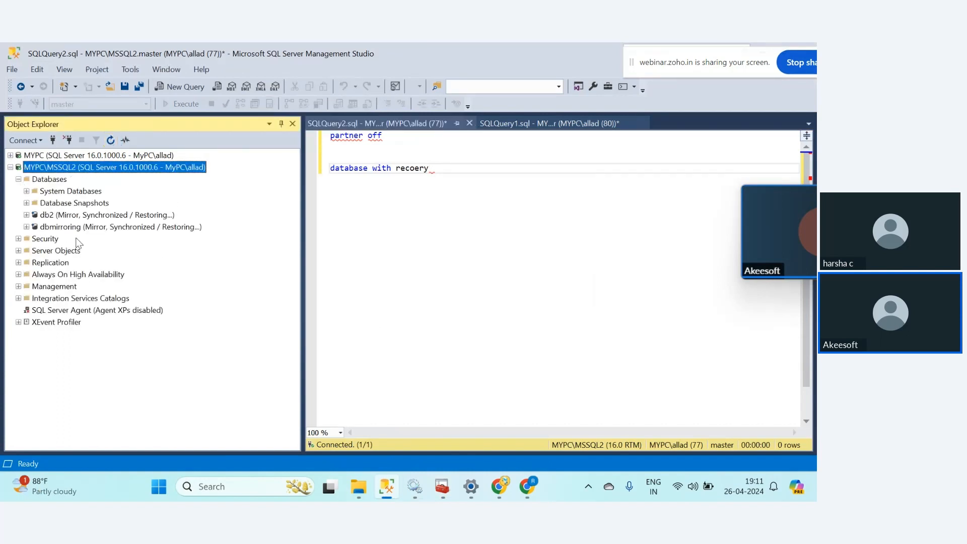
click(63, 216)
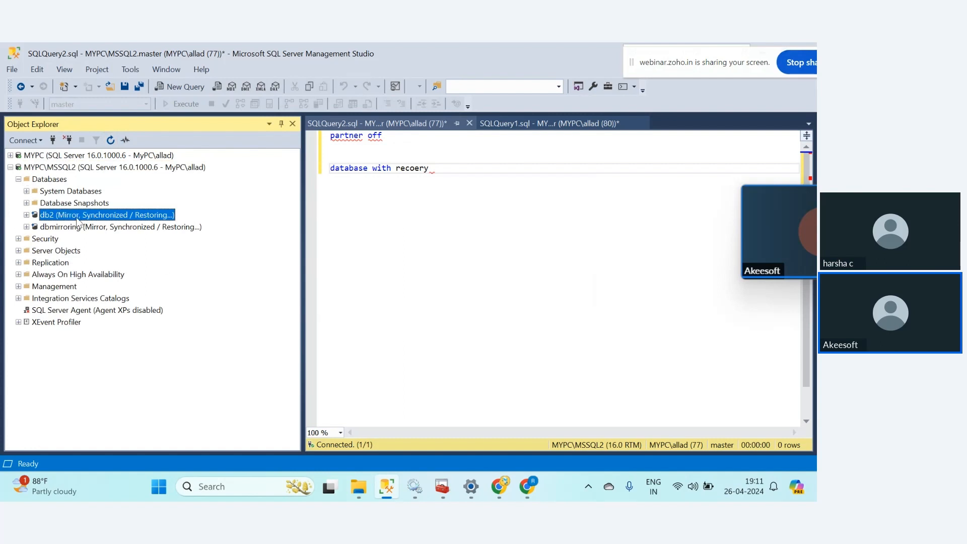
click(11, 167)
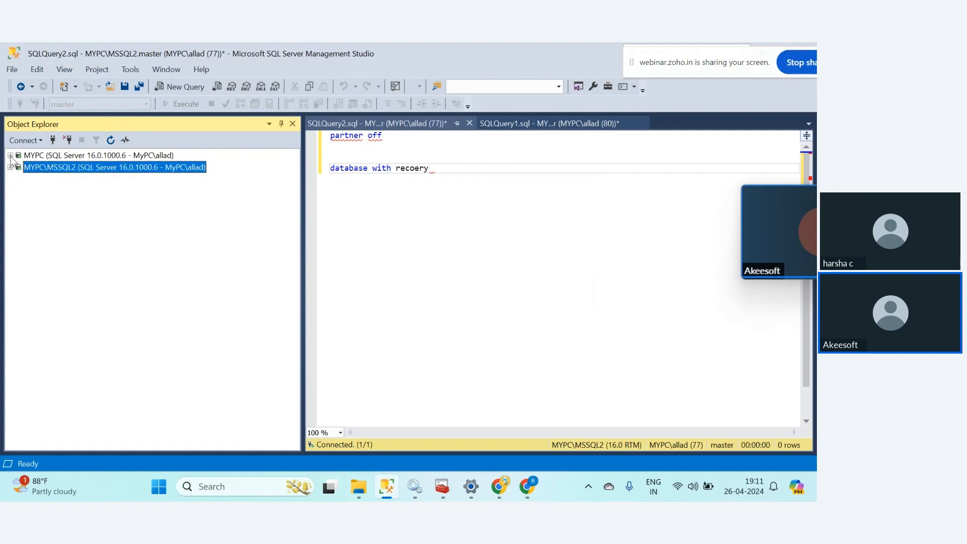
Refresh the MYPC instance and expand its databases to check the roles of db2 and dbmirroring.
click(10, 155)
click(101, 155)
click(111, 140)
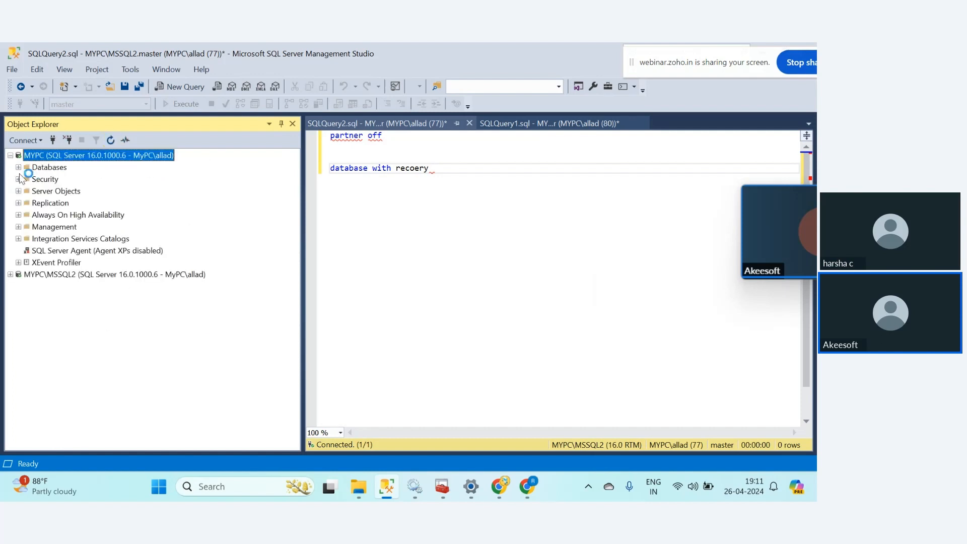
click(18, 167)
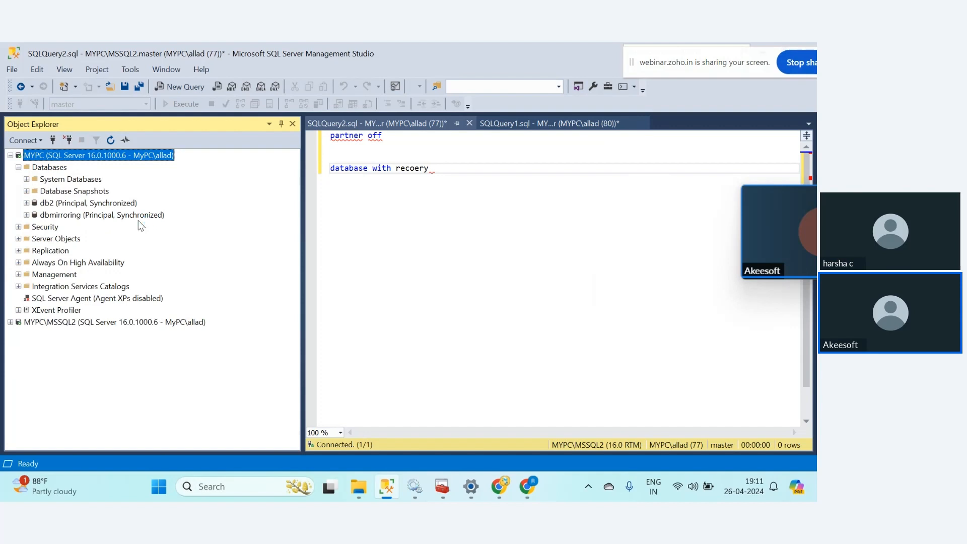
click(531, 270)
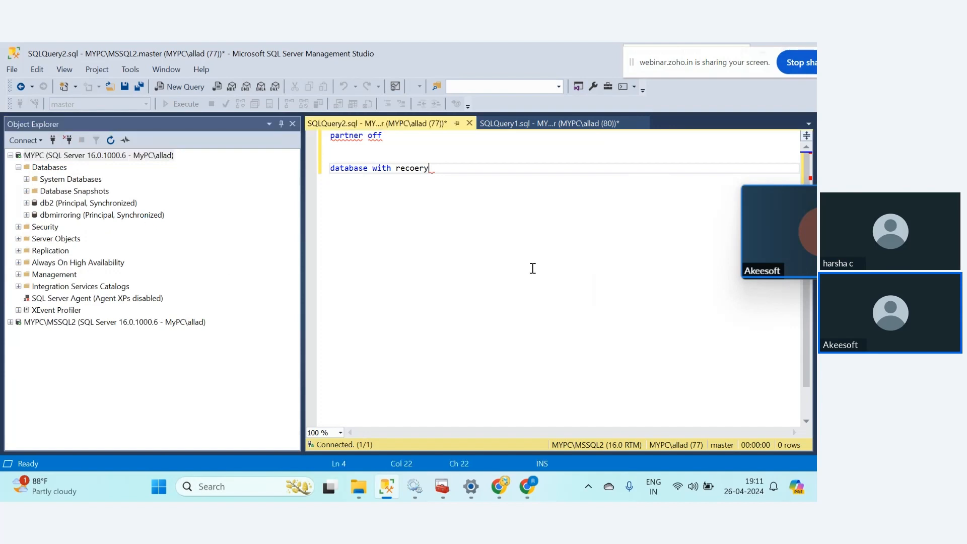
Compare the two instances and expand MYPC's server objects down to its database mirroring endpoints.
click(57, 159)
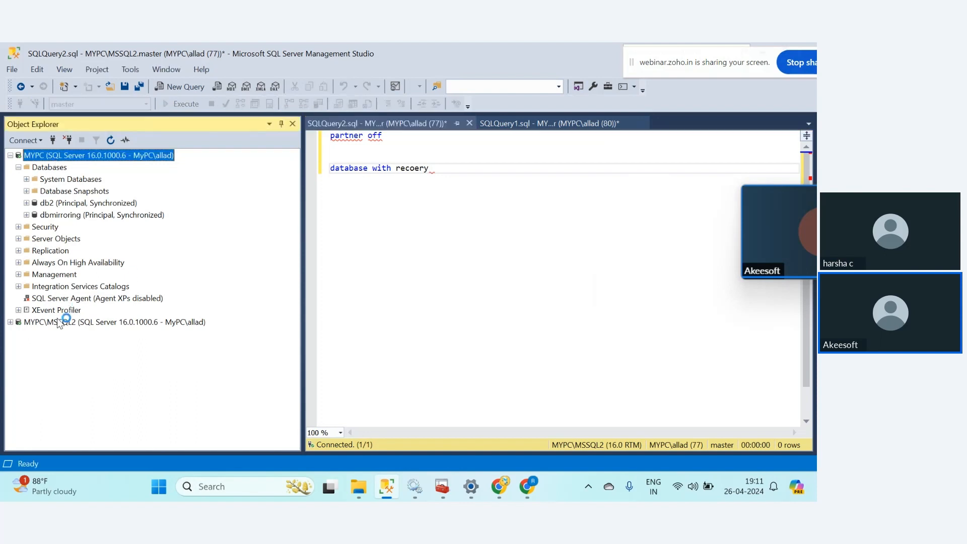
click(56, 320)
click(57, 157)
click(71, 324)
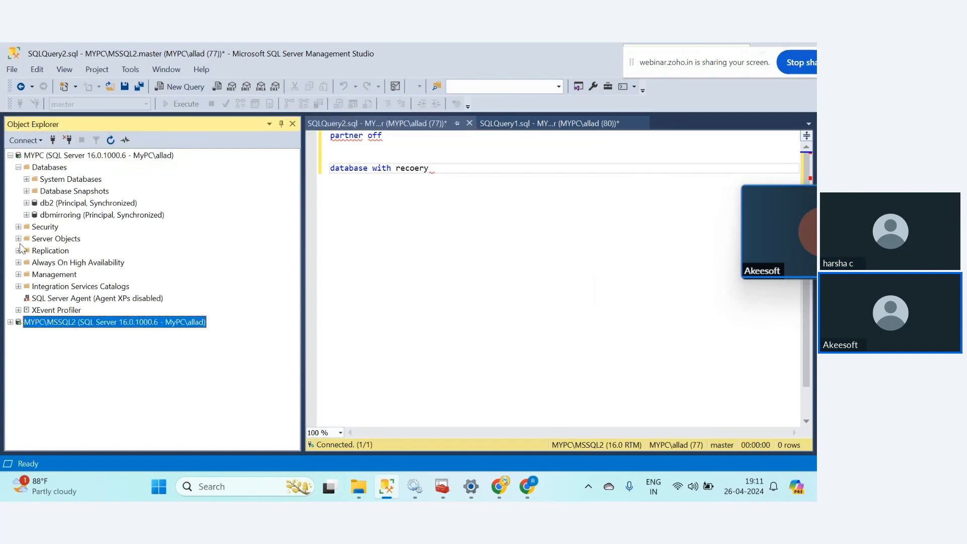
click(18, 238)
click(27, 263)
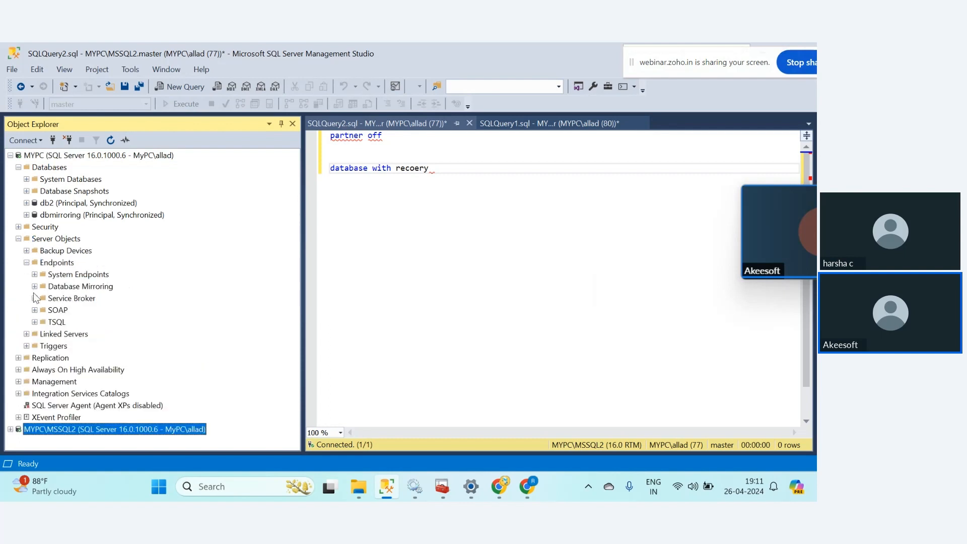
click(34, 286)
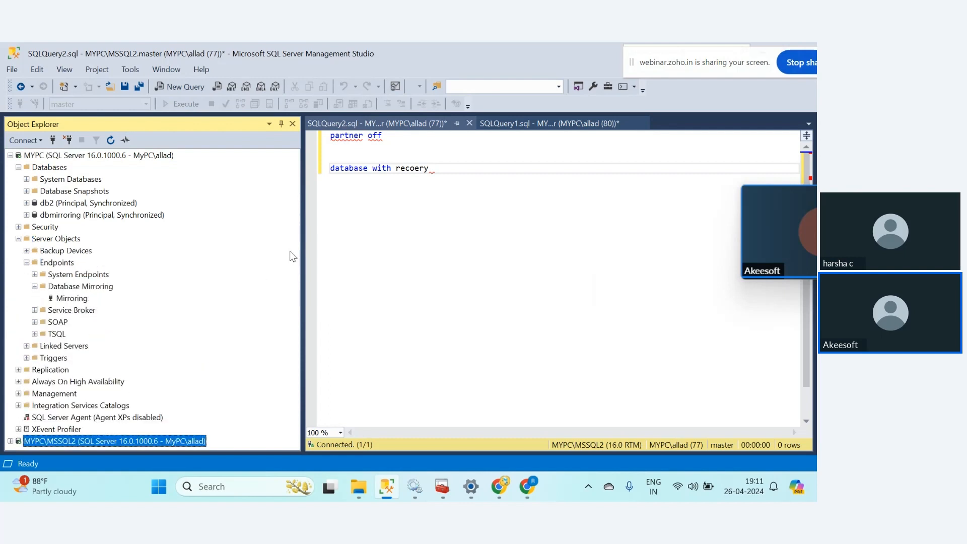
Collapse the MYPC instance and expand MYPC\MSSQL2 to check the mirroring roles of its databases.
click(10, 155)
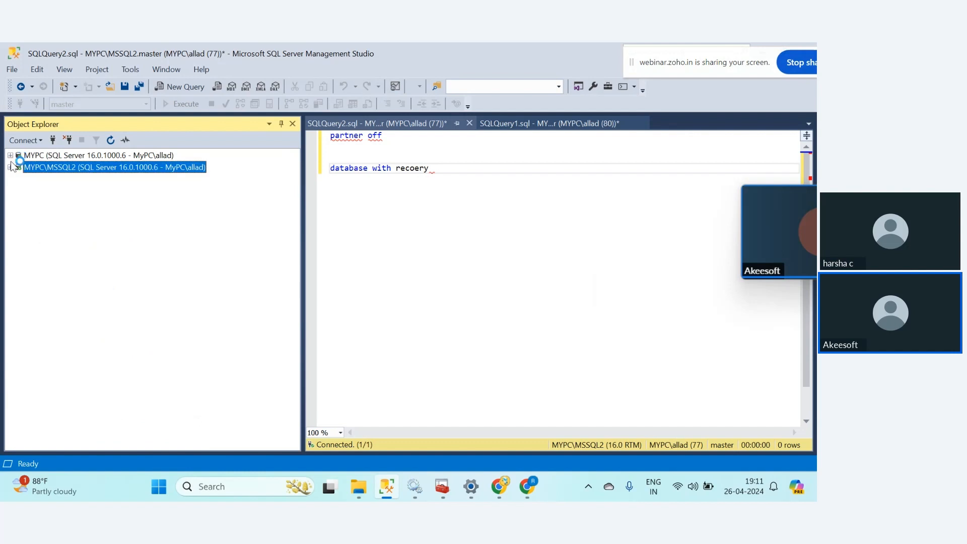
click(10, 167)
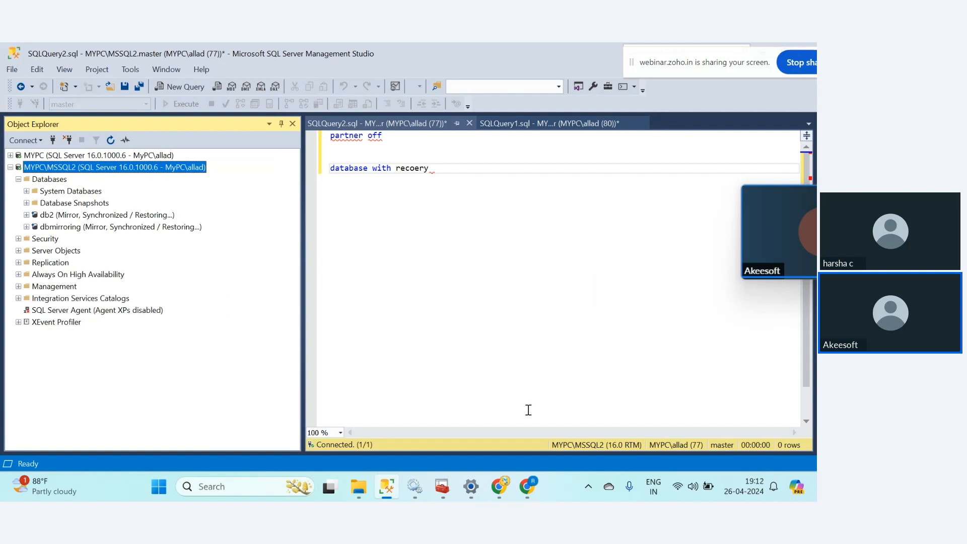
Switch to the Mirroring page in Notion and review the notes on High Performance, High Safety, and operation with and without failover.
click(507, 485)
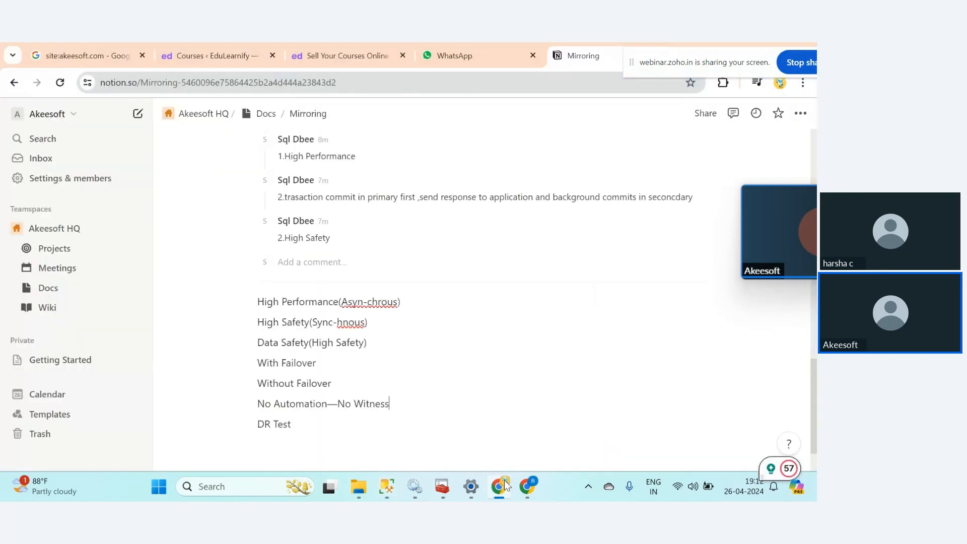
drag(258, 301, 420, 349)
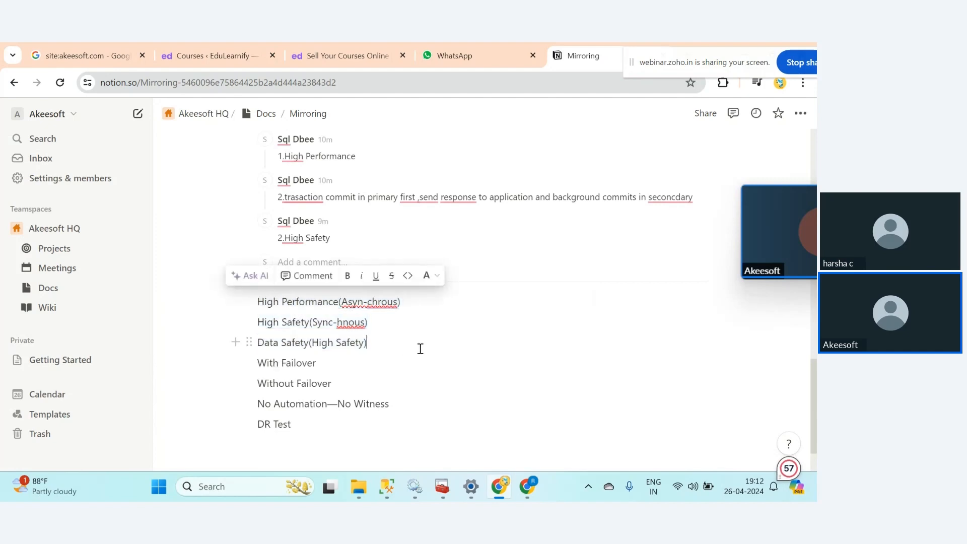
click(378, 322)
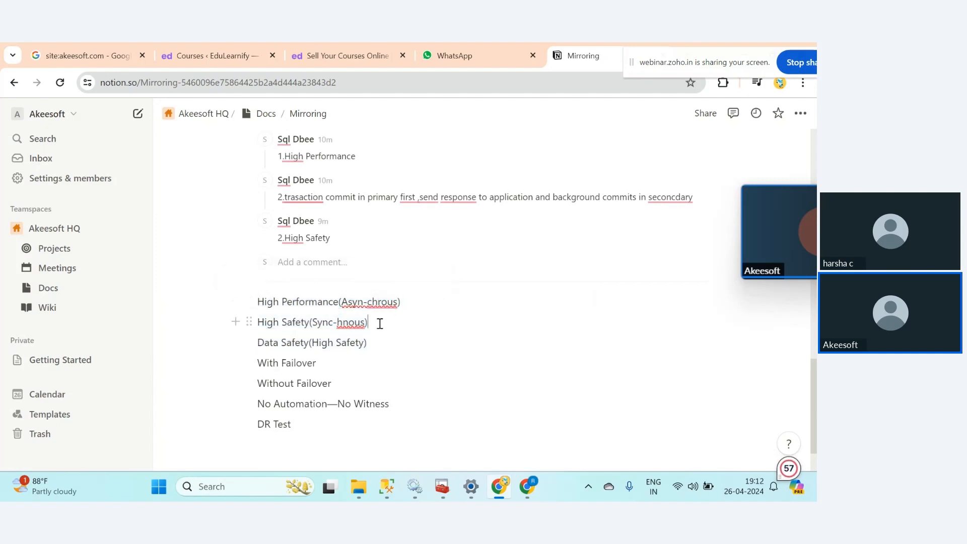
click(327, 363)
drag(317, 363, 267, 363)
click(370, 383)
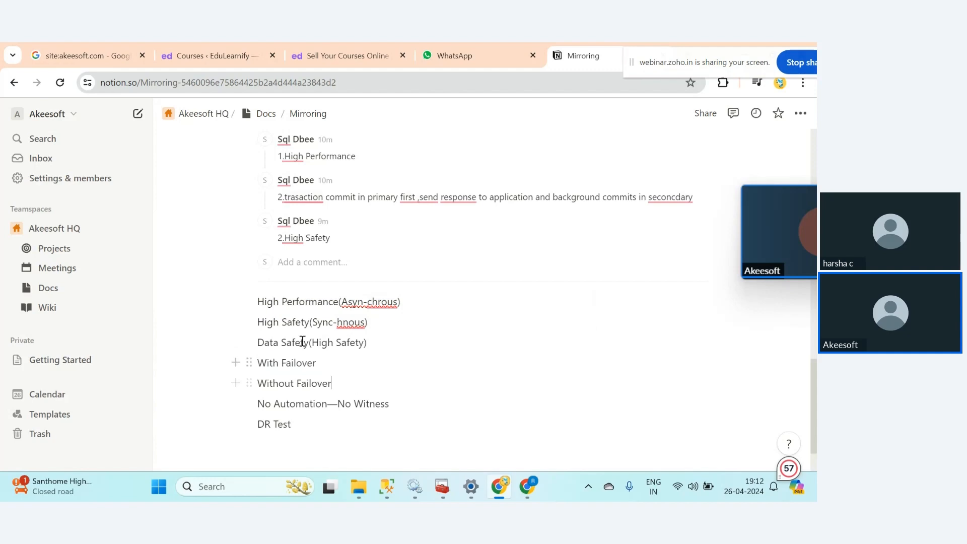
drag(257, 302, 337, 304)
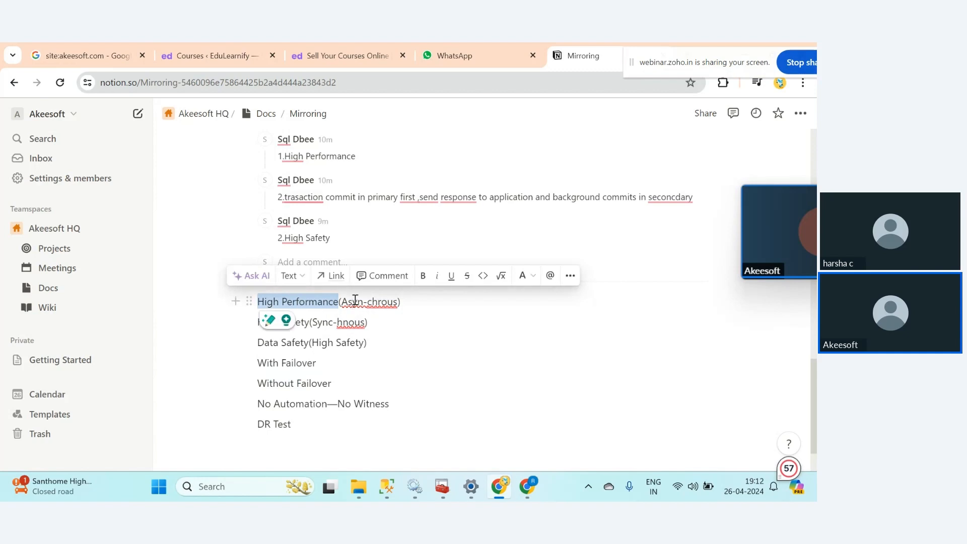
click(417, 352)
click(282, 323)
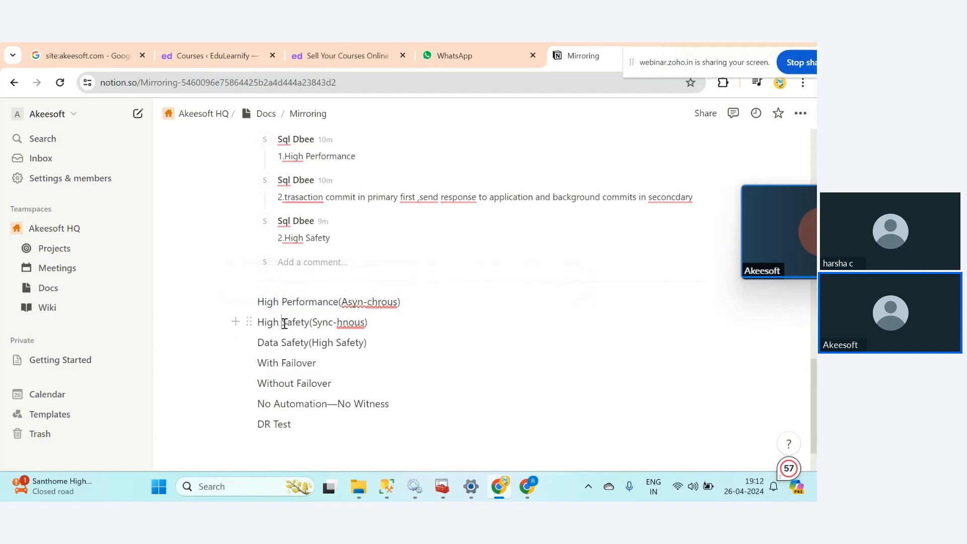
drag(285, 324, 305, 322)
mouse_move(356, 322)
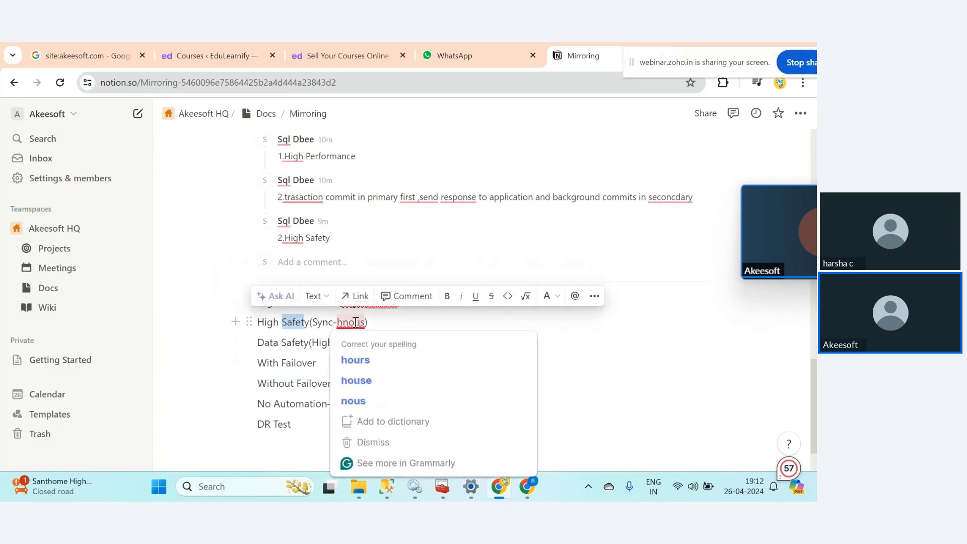
click(602, 367)
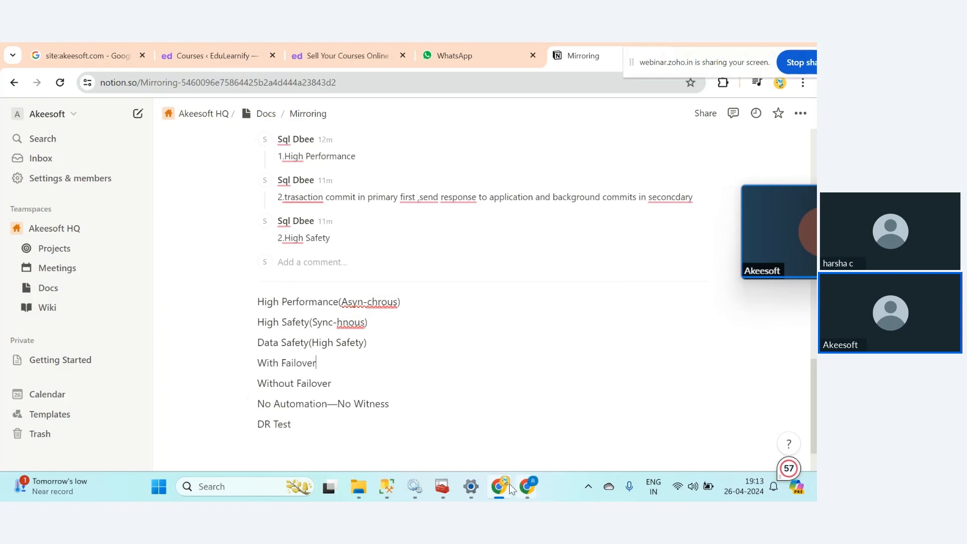
Switch to the Batch11 session in Zoho Webinar.
mouse_move(527, 486)
click(421, 431)
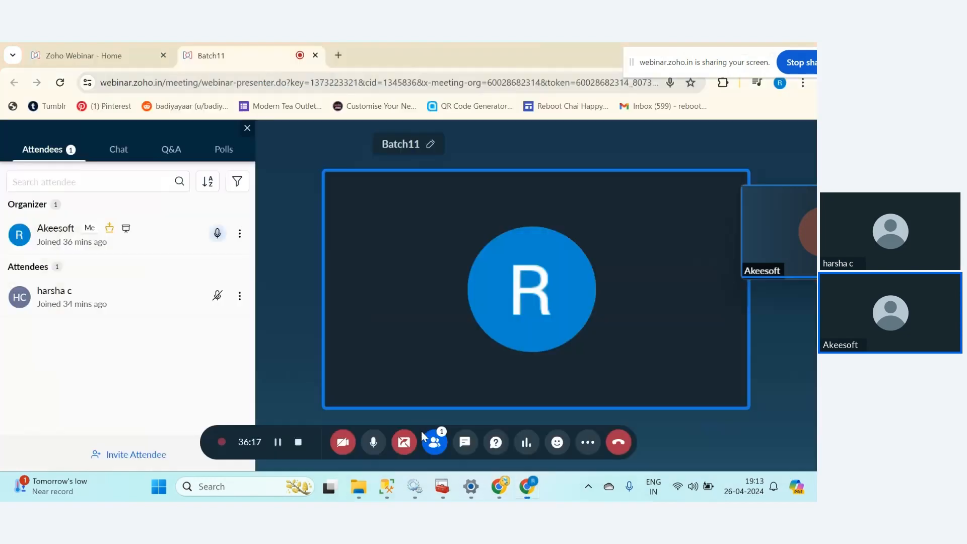